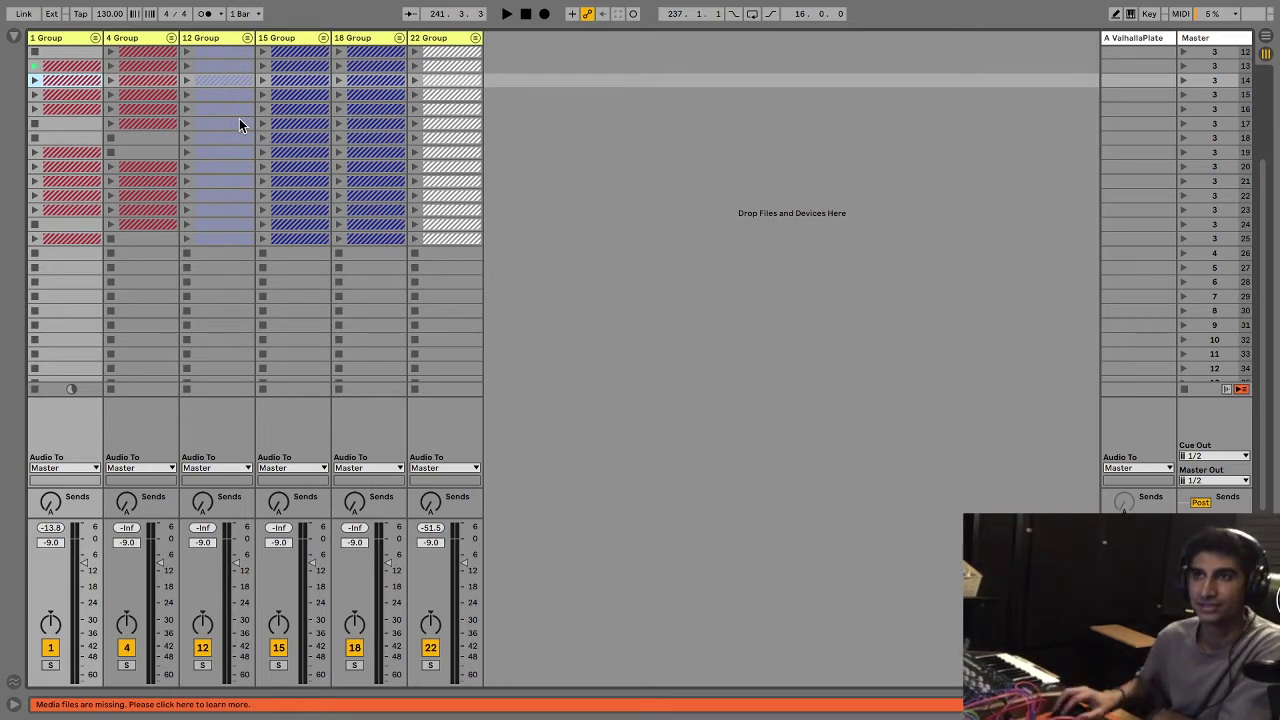
# Step: Preview groups 1, 4, 12, 15, 18 and 22 by unfolding and folding each in turn
pyautogui.click(96, 37)
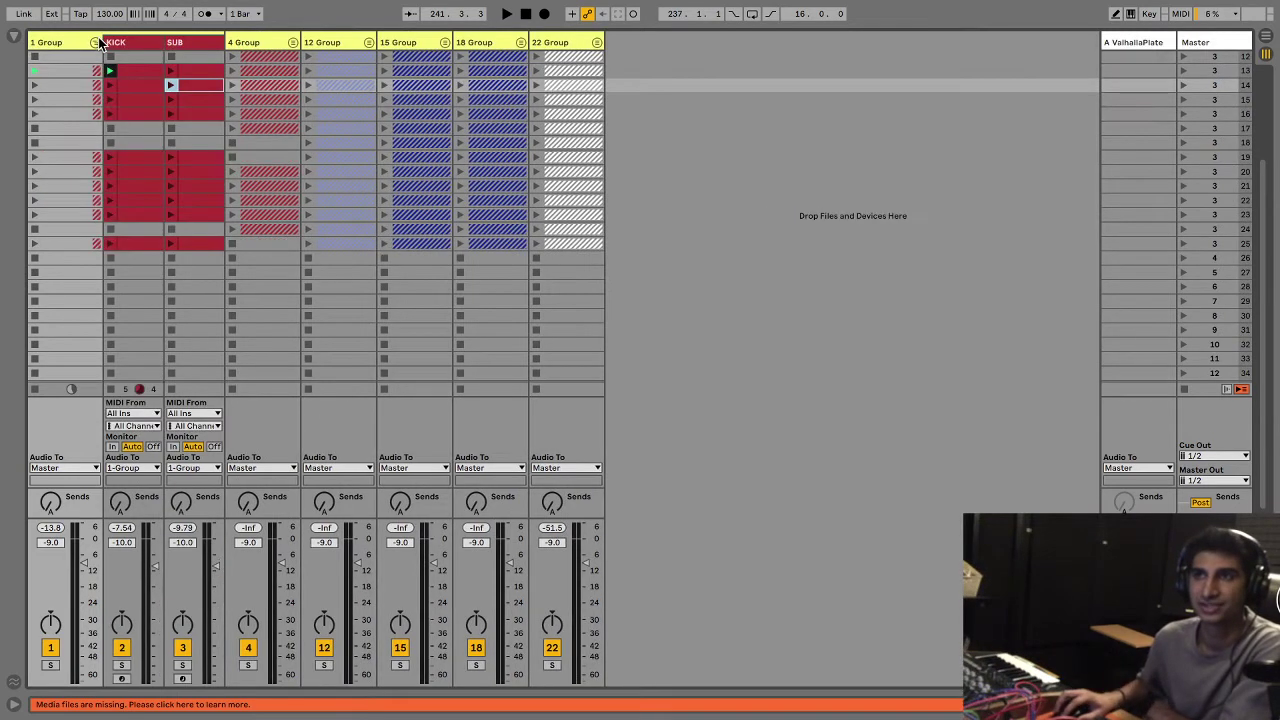
pyautogui.click(96, 42)
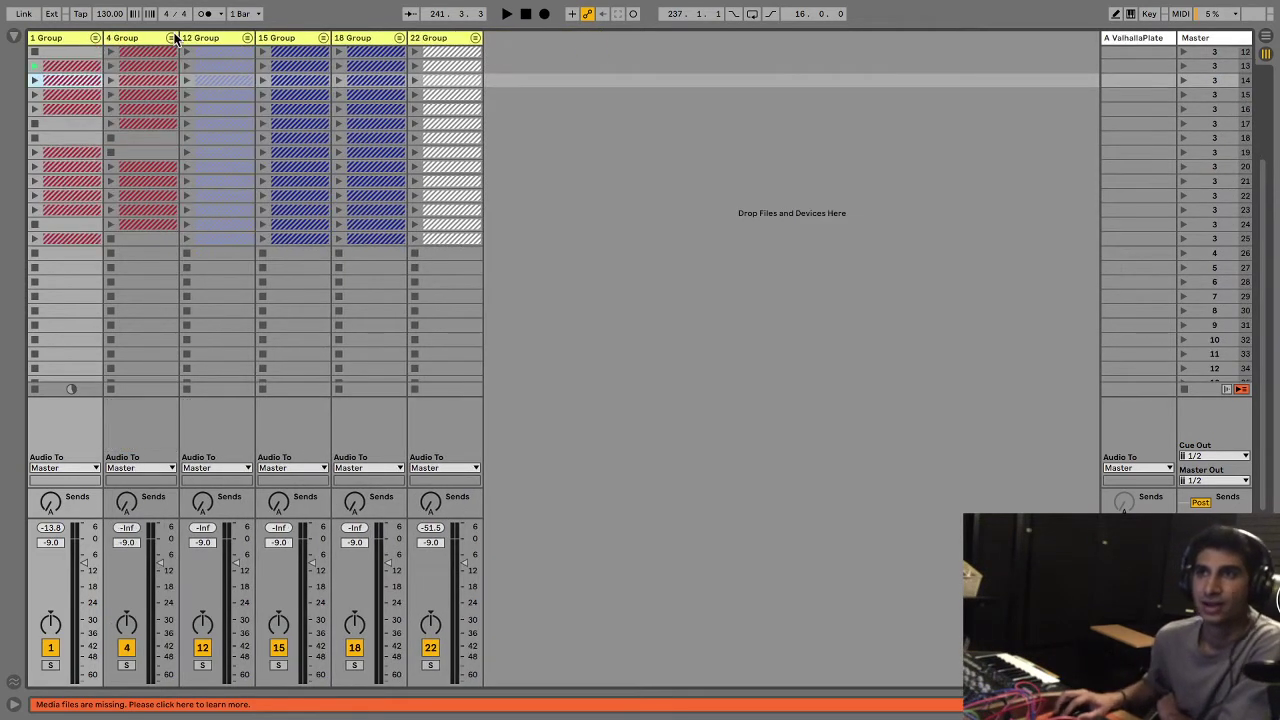
pyautogui.click(172, 42)
pyautogui.click(172, 42)
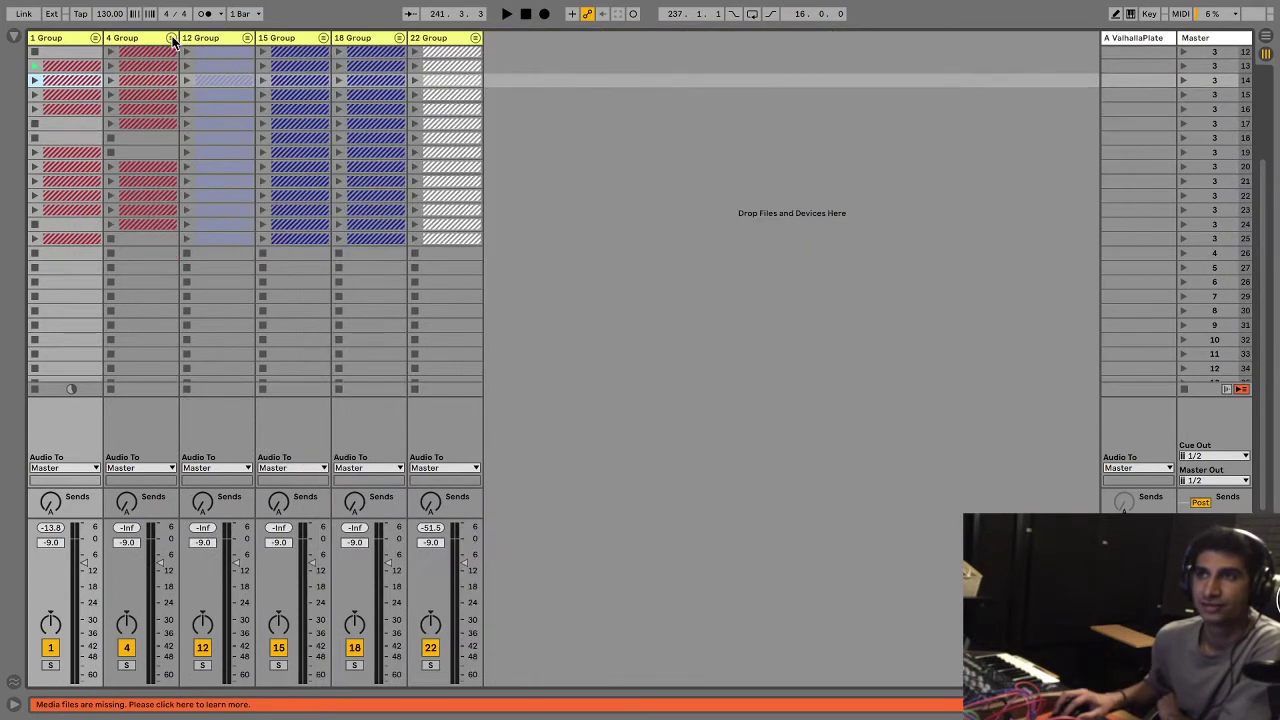
pyautogui.click(248, 38)
pyautogui.click(248, 42)
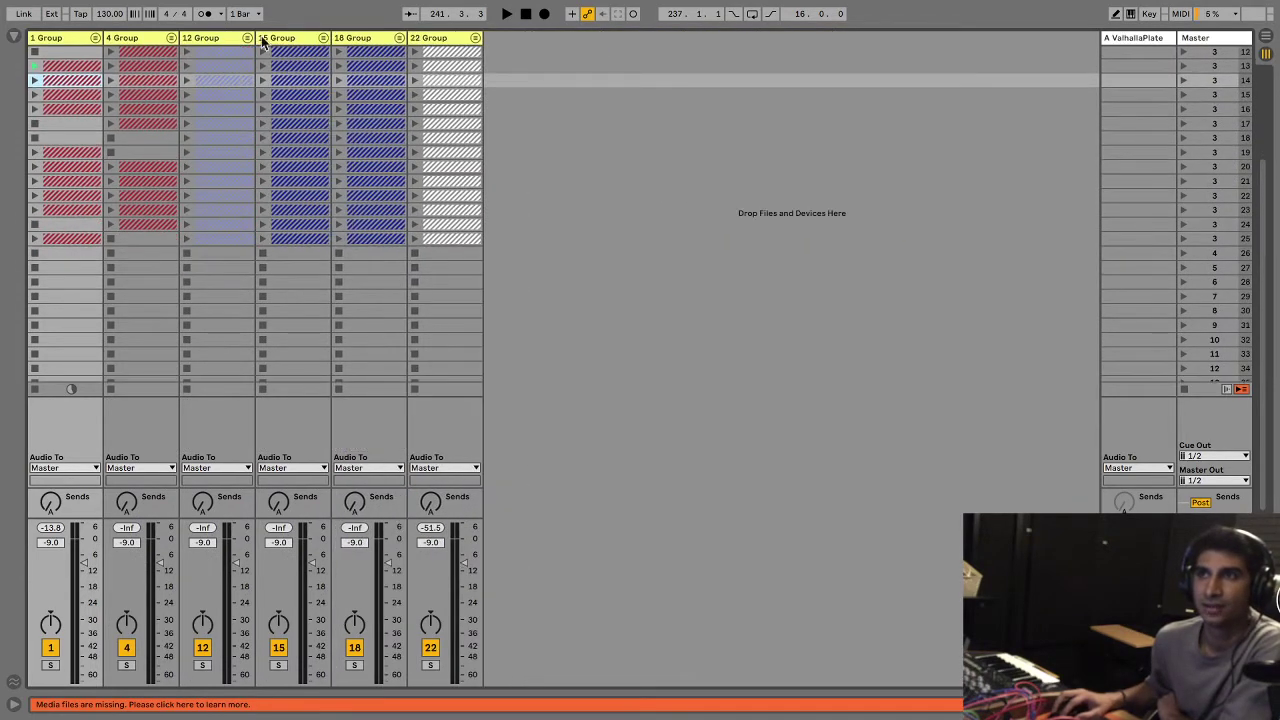
pyautogui.click(323, 39)
pyautogui.click(323, 42)
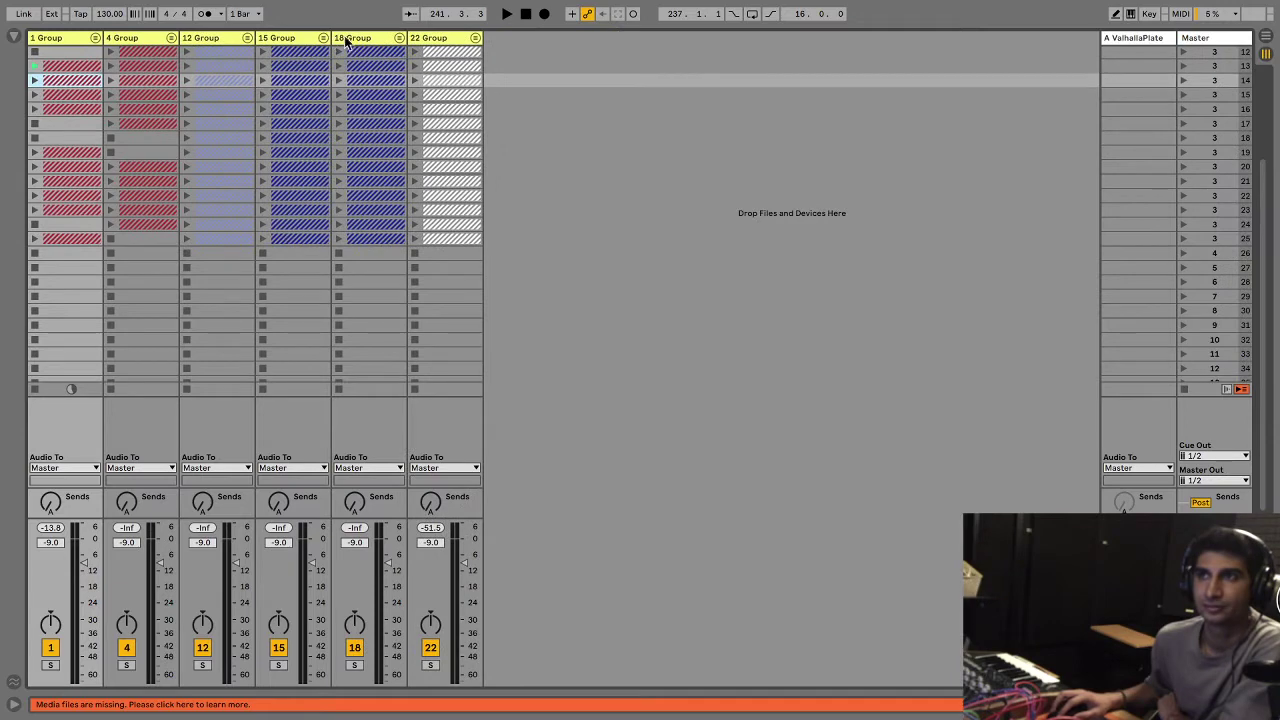
pyautogui.click(399, 39)
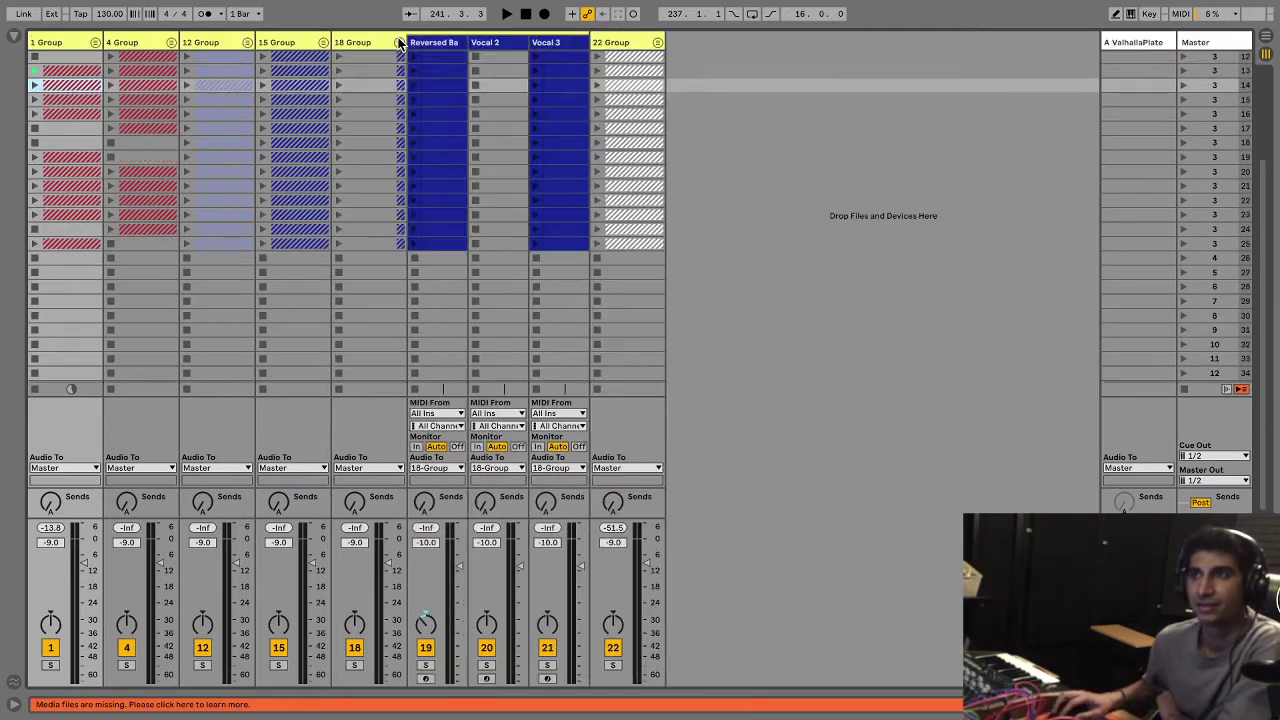
pyautogui.click(399, 42)
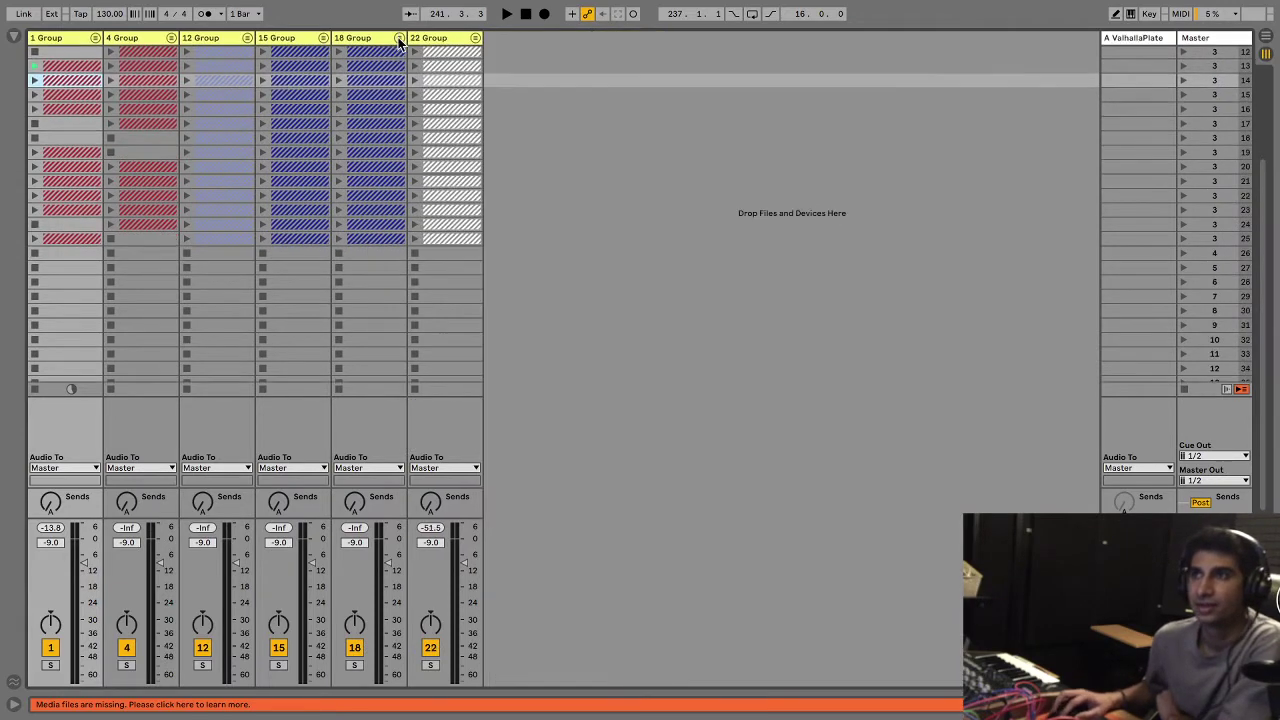
pyautogui.click(475, 39)
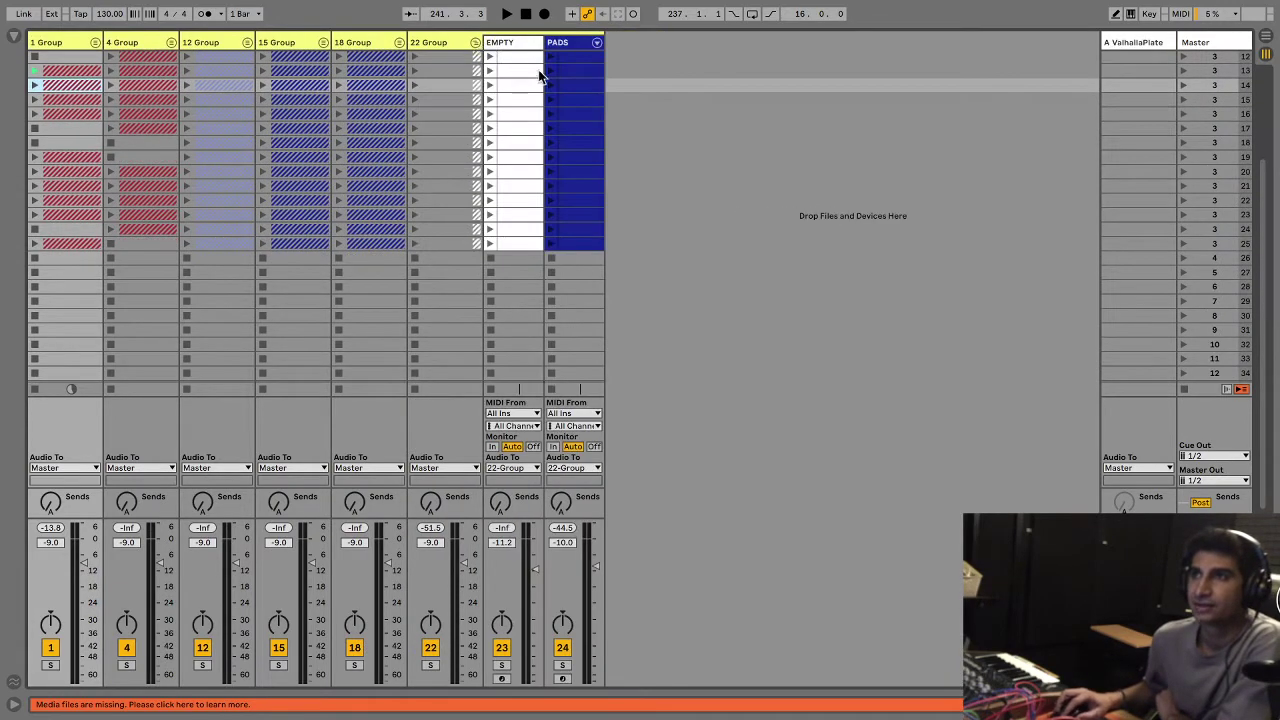
pyautogui.click(475, 42)
# Step: Preview 15 Group, 12 Group, 4 Group and 1 Group again, folding each back up
pyautogui.click(323, 42)
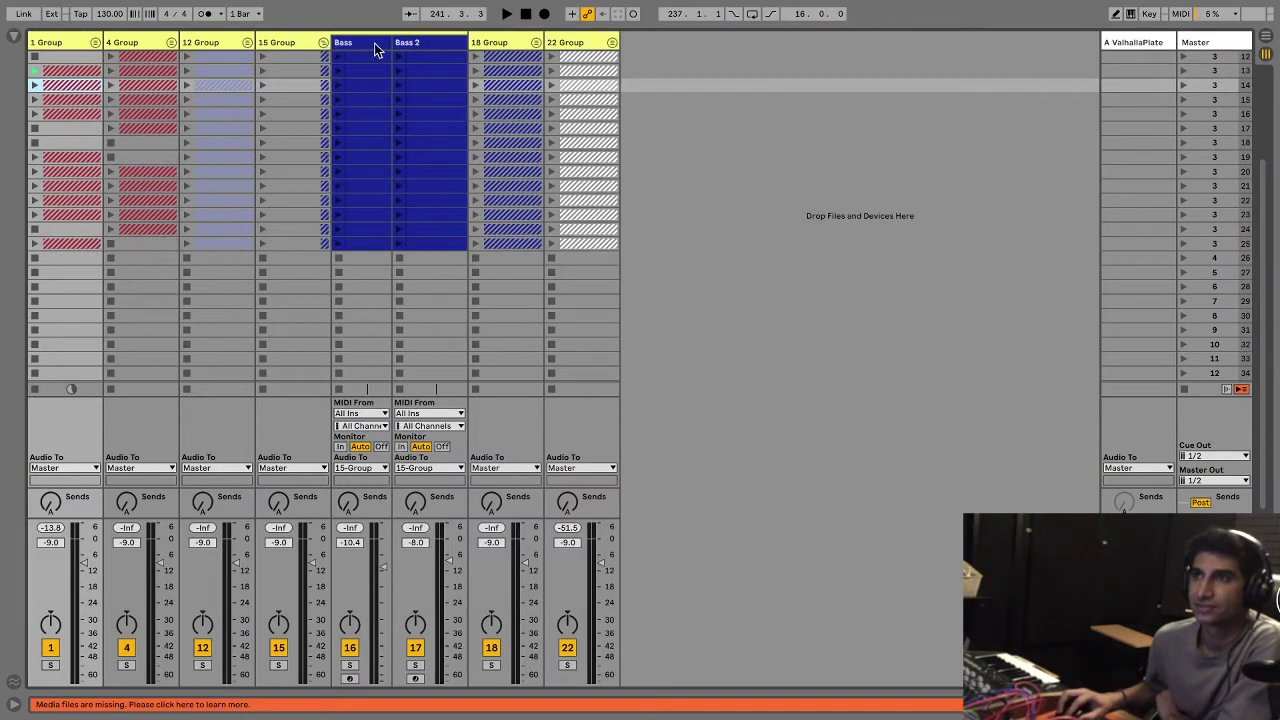
pyautogui.click(323, 42)
pyautogui.click(246, 41)
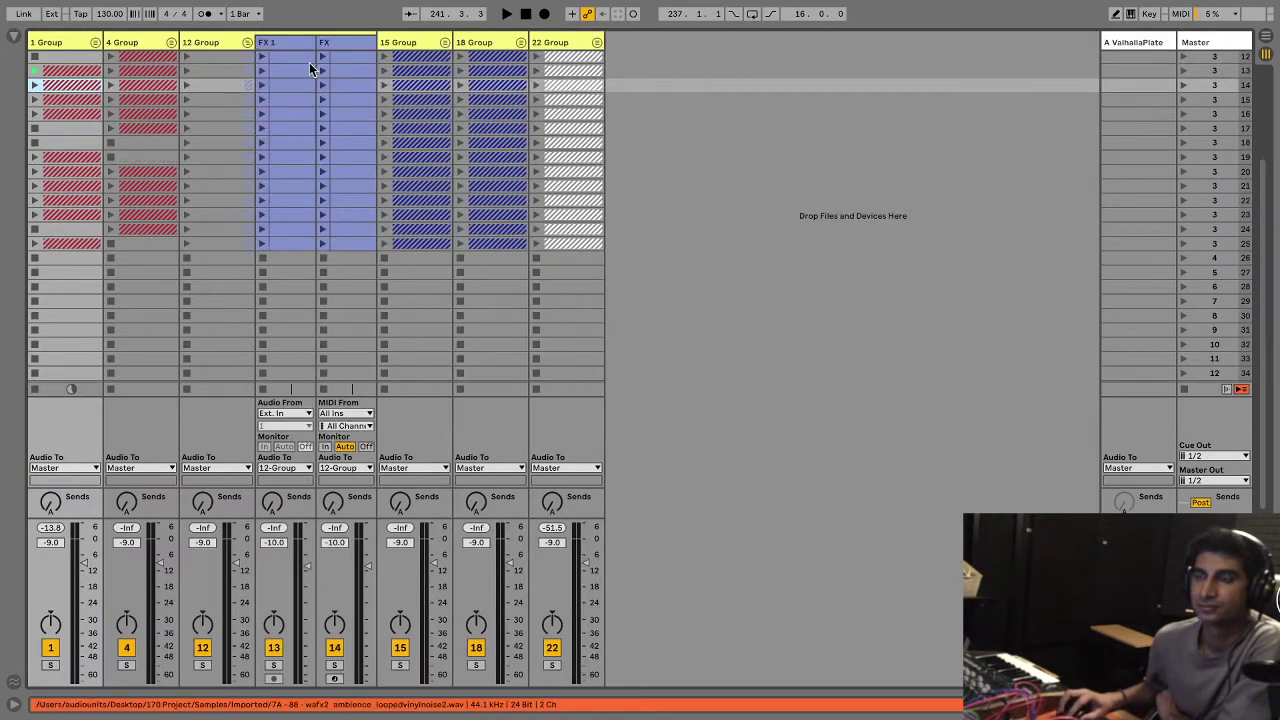
pyautogui.click(246, 42)
pyautogui.click(171, 42)
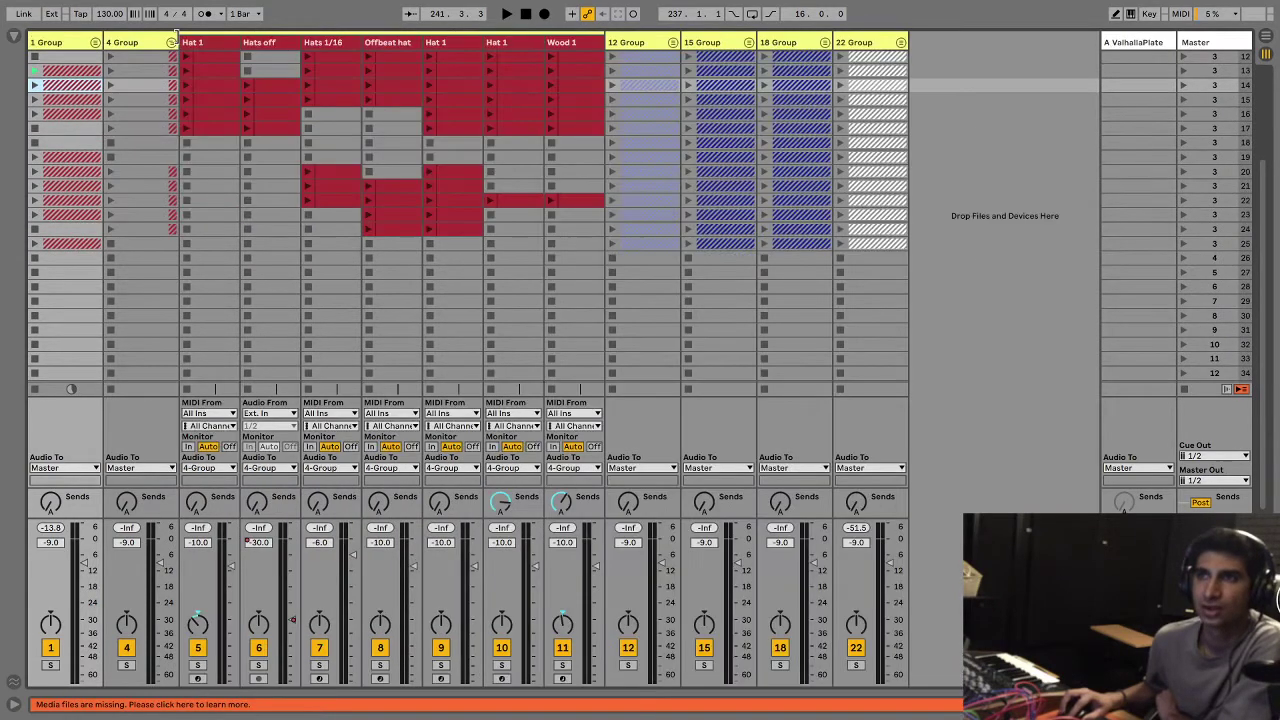
pyautogui.click(171, 42)
pyautogui.click(95, 42)
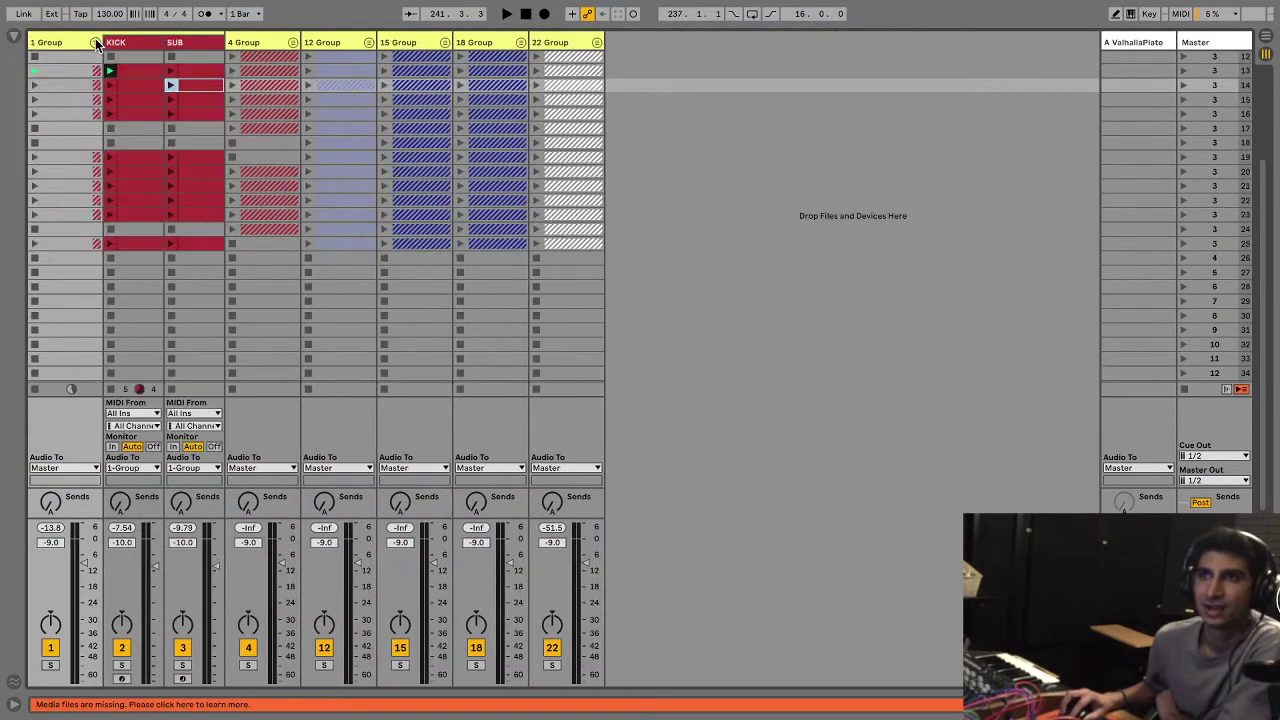
pyautogui.click(95, 42)
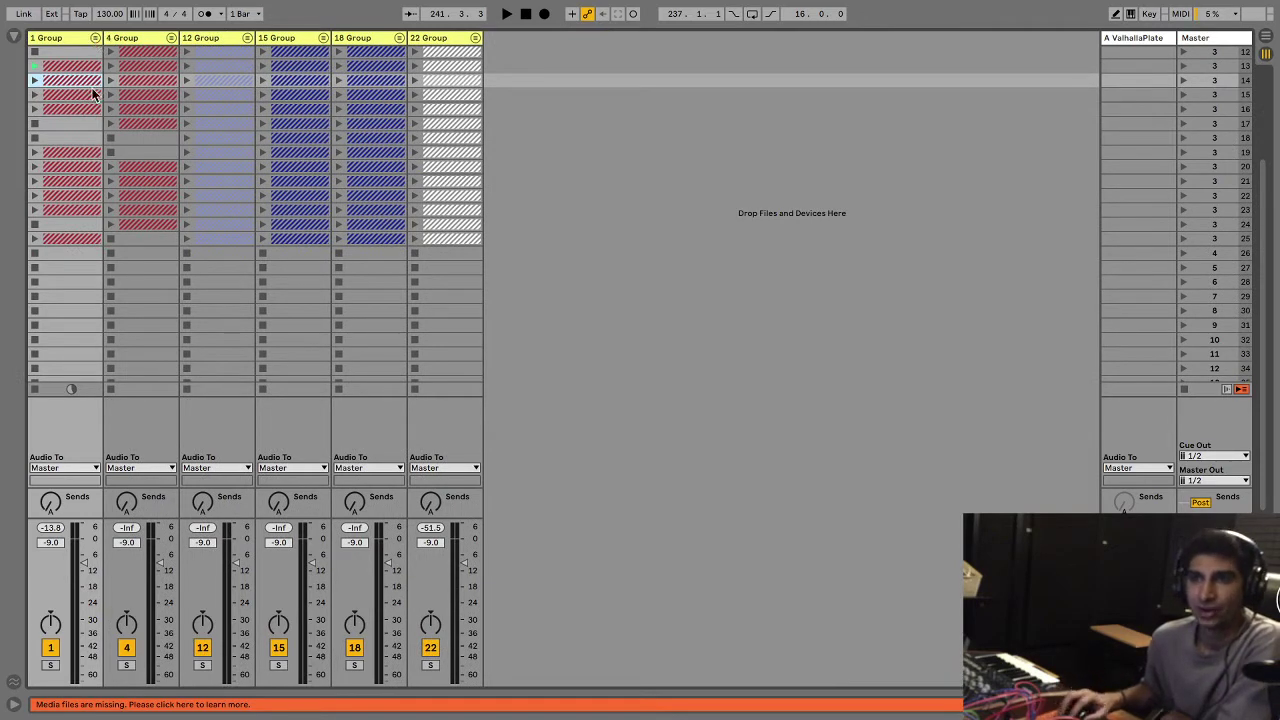
# Step: Leave 1, 4, 12 and 15 Group unfolded, showing KICK/SUB, hats, FX 1/FX and Bass/Bass 2
pyautogui.click(96, 38)
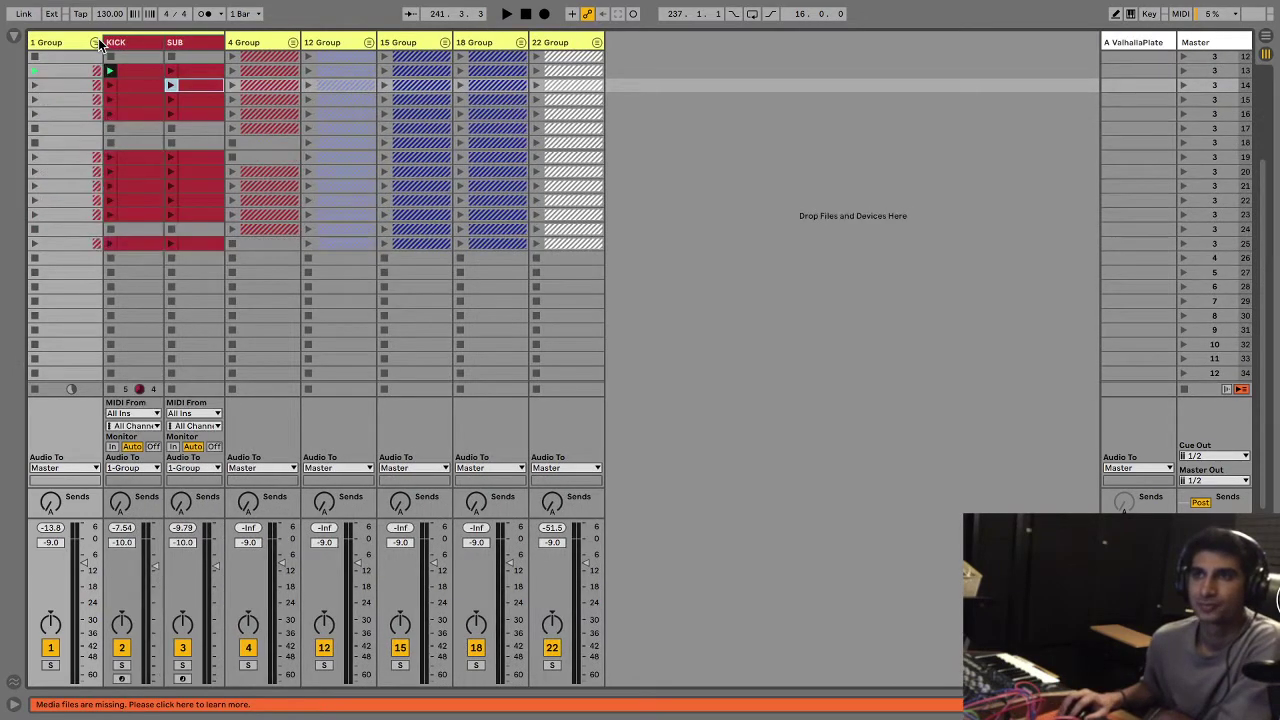
pyautogui.click(292, 42)
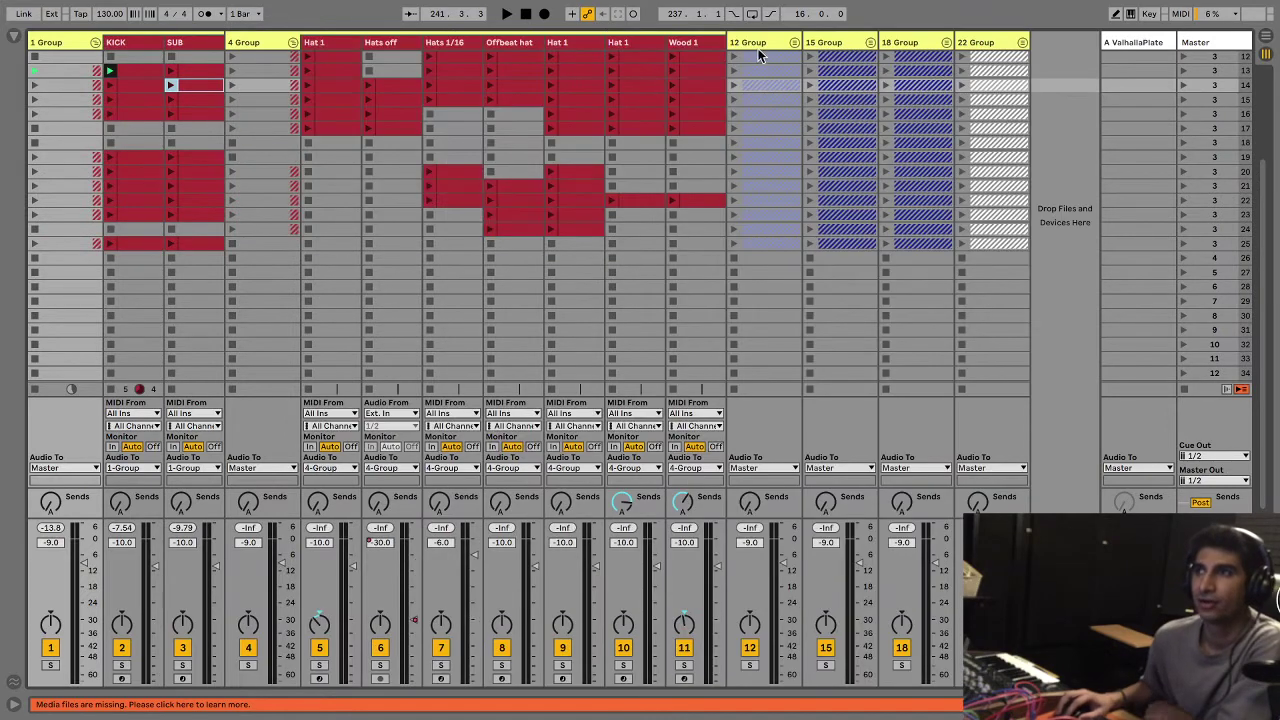
pyautogui.click(792, 44)
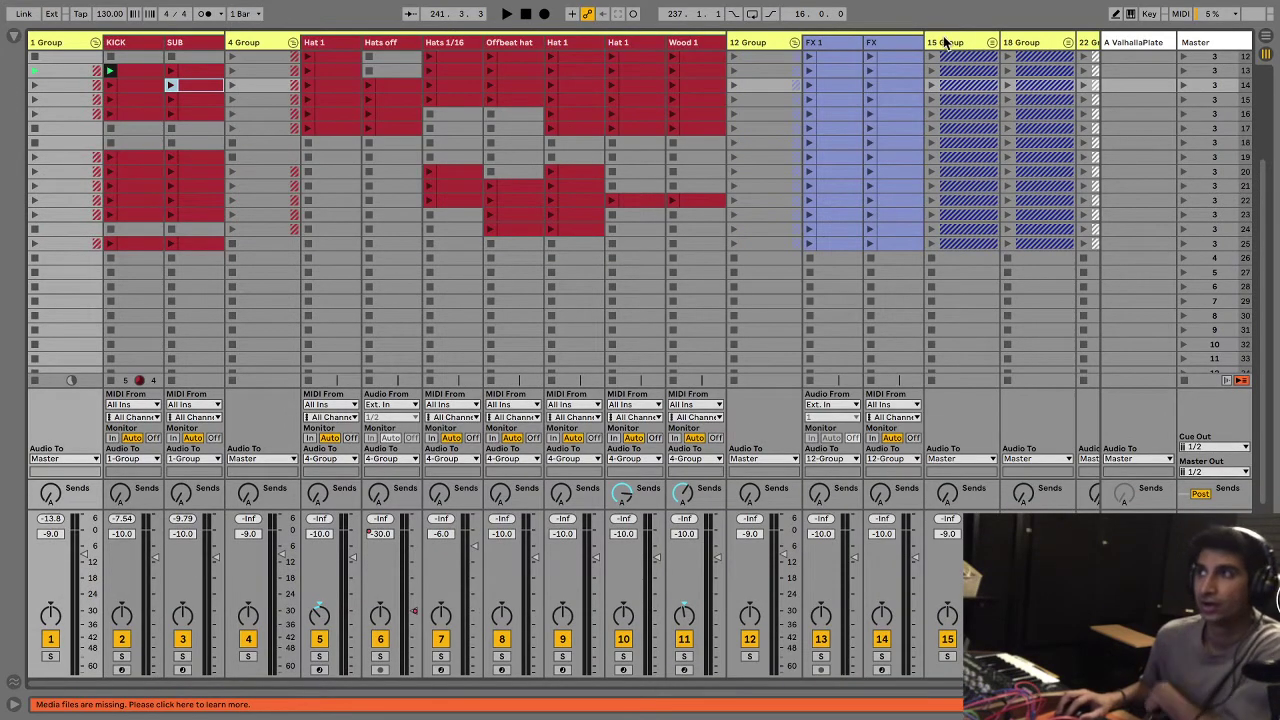
pyautogui.click(991, 42)
# Step: Unfold 22 Group and 18 Group on the right, then scroll back to the top-left
pyautogui.scroll(5, 906, 77)
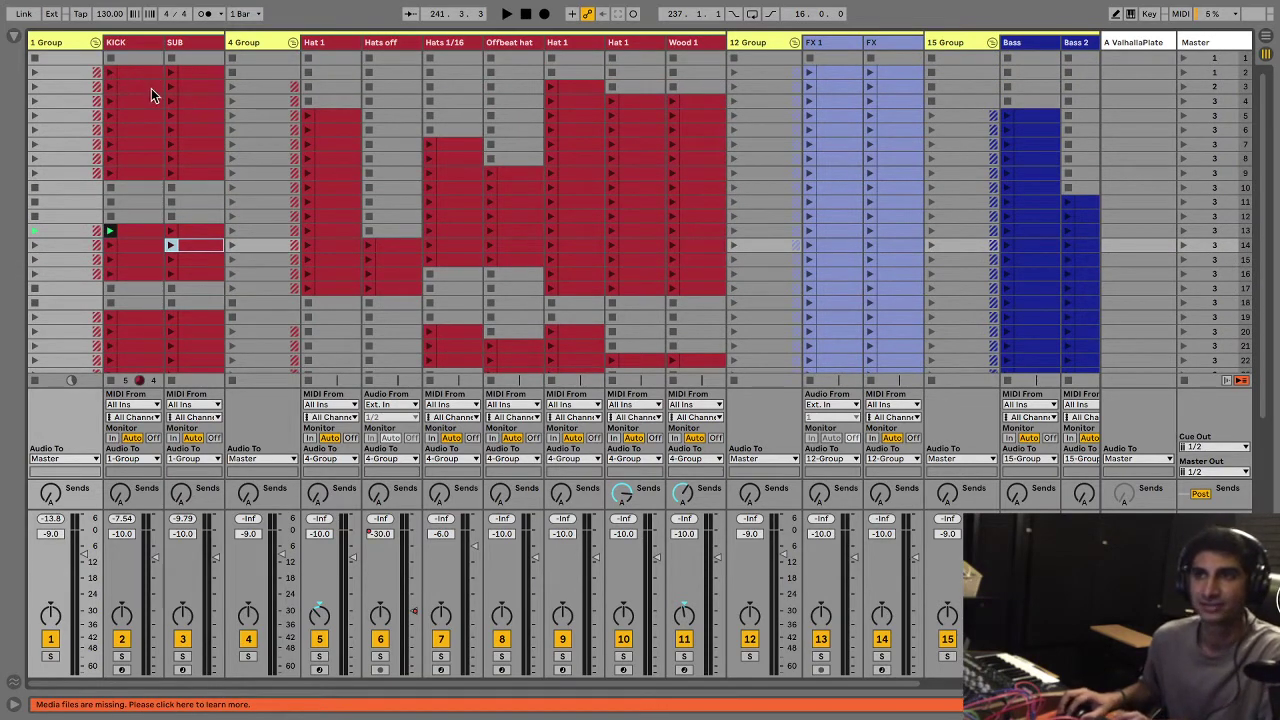
pyautogui.hscroll(1, 445, 77)
pyautogui.hscroll(3, 445, 84)
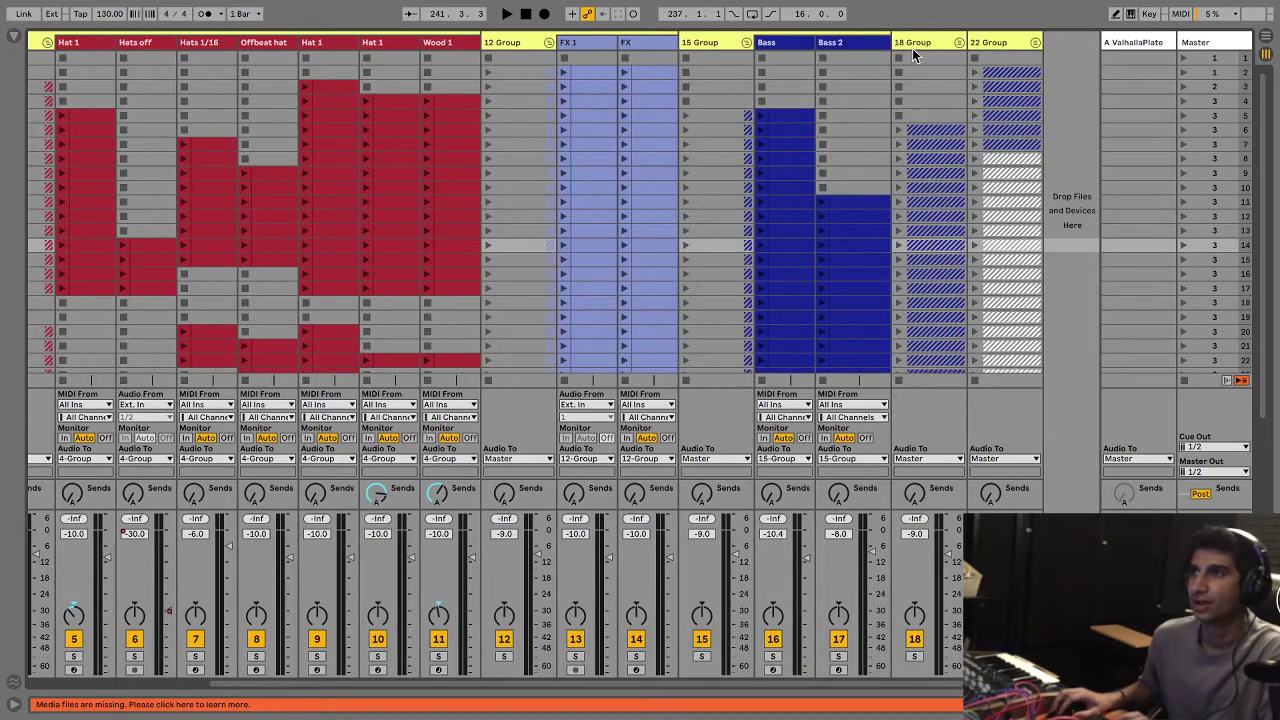
pyautogui.click(1036, 45)
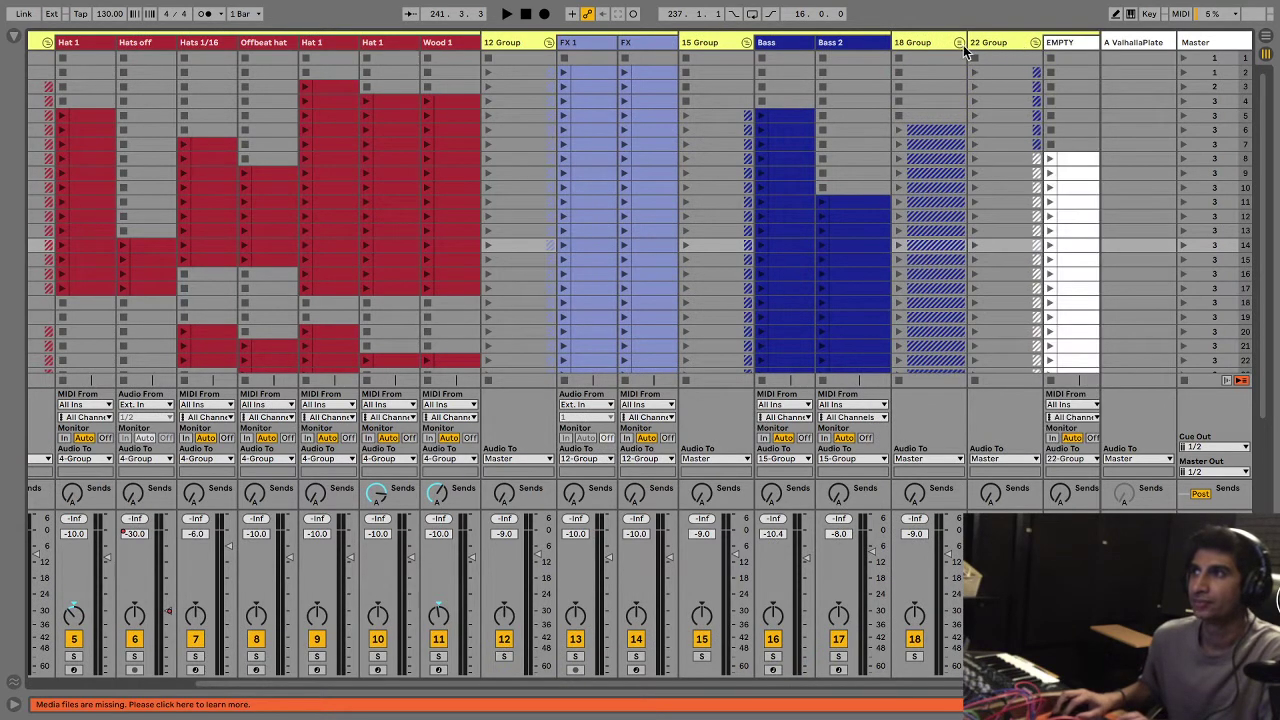
pyautogui.click(959, 43)
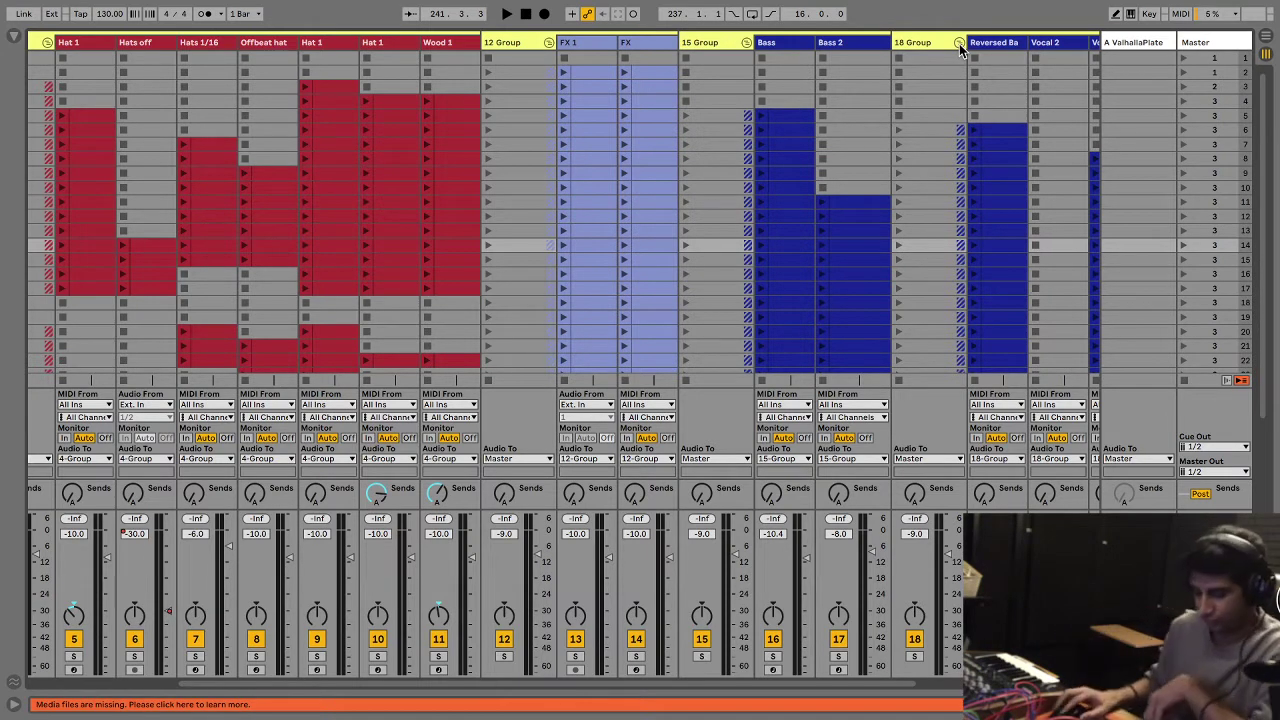
pyautogui.hscroll(-5, 530, 189)
pyautogui.scroll(-5, 407, 235)
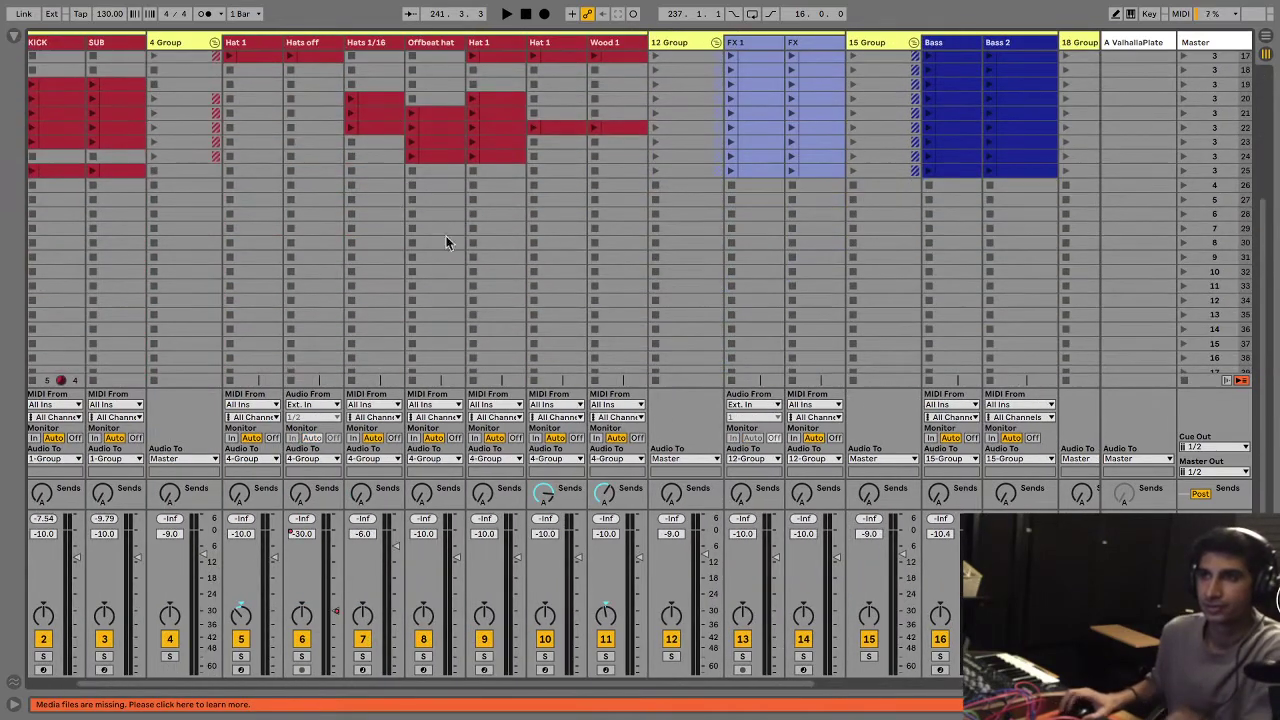
pyautogui.scroll(5, 120, 175)
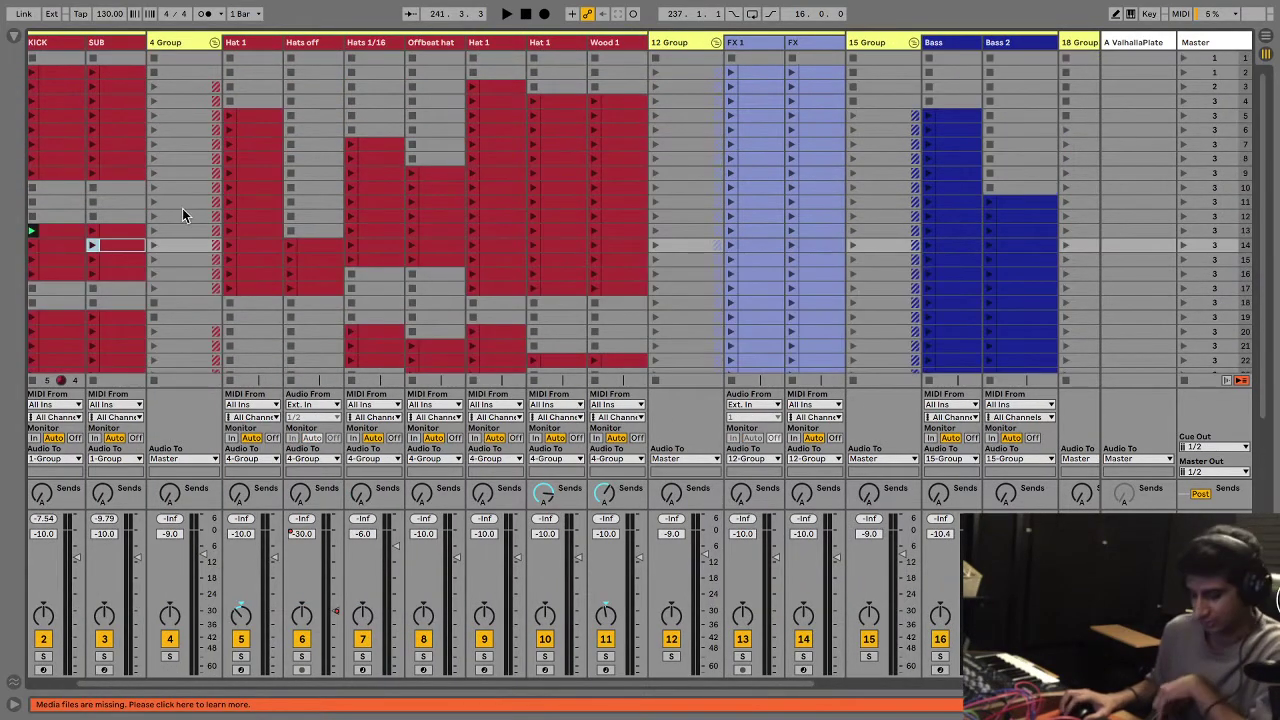
pyautogui.hscroll(-2, 182, 213)
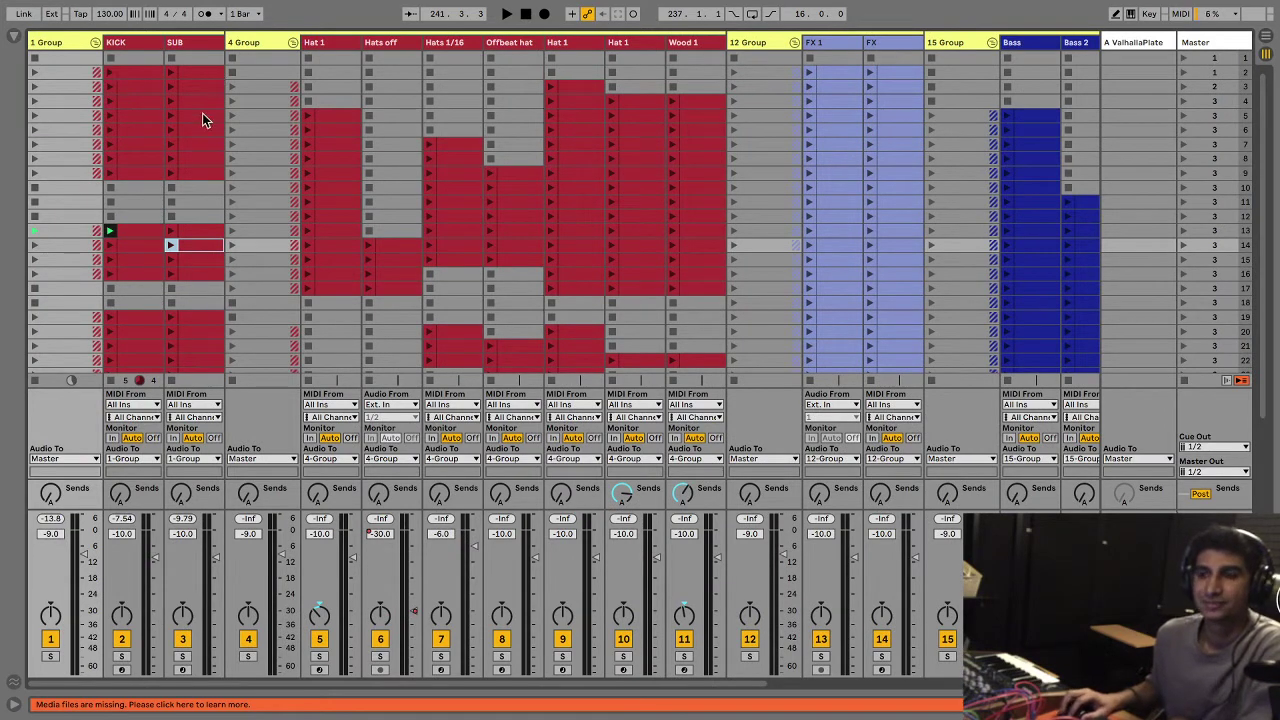
# Step: Play the KICK clip with Drum Buss and Compressor bypassed, then re-enable Drum Buss and expand it
pyautogui.doubleClick(135, 39)
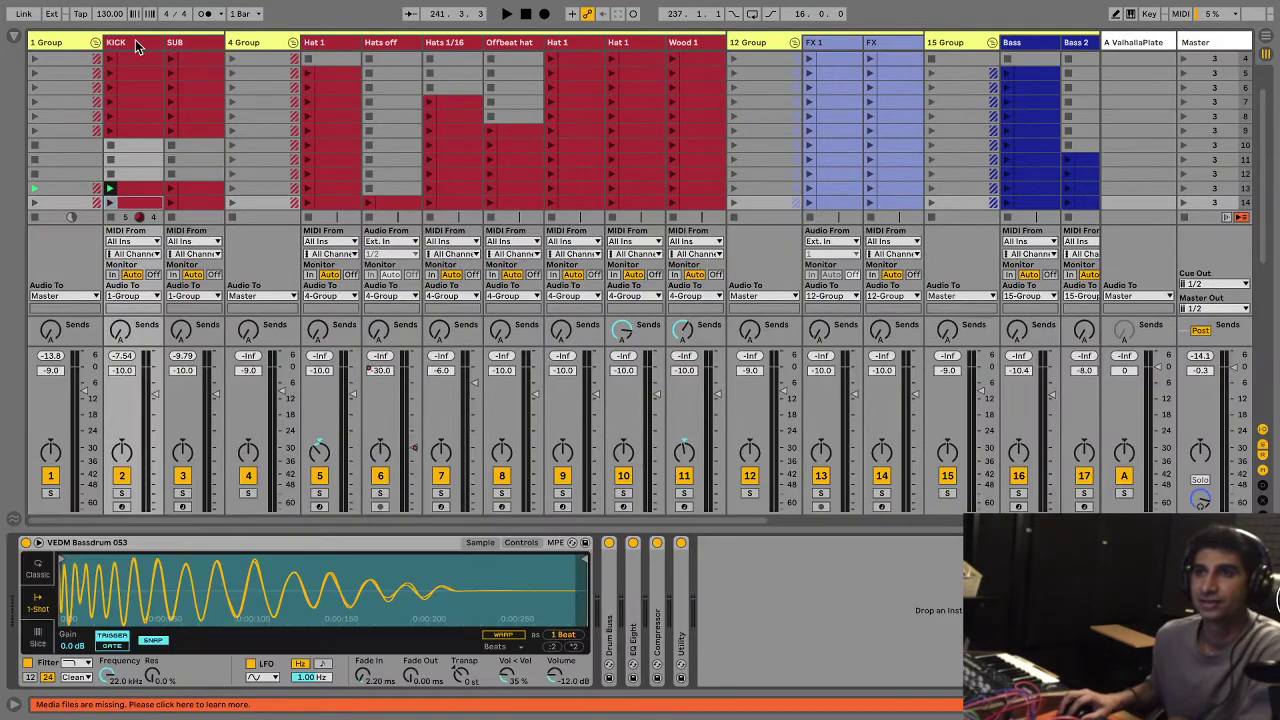
pyautogui.click(110, 59)
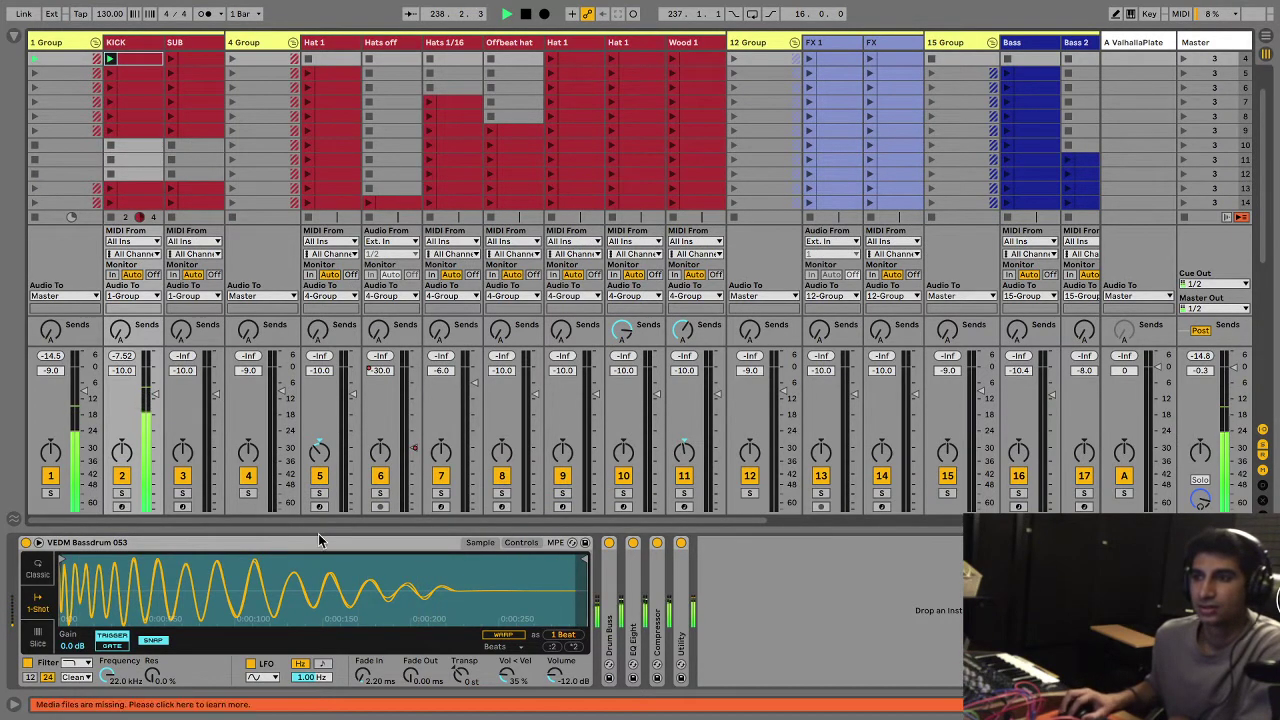
pyautogui.click(608, 542)
pyautogui.click(657, 543)
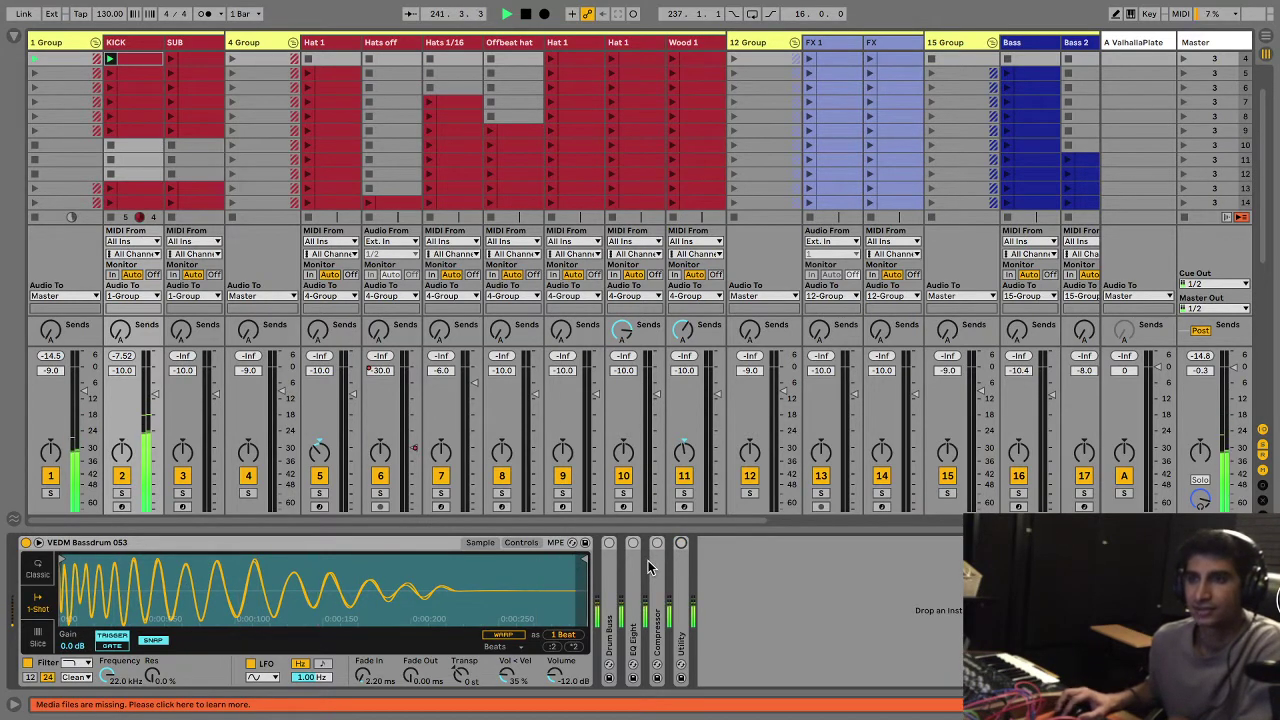
pyautogui.click(609, 543)
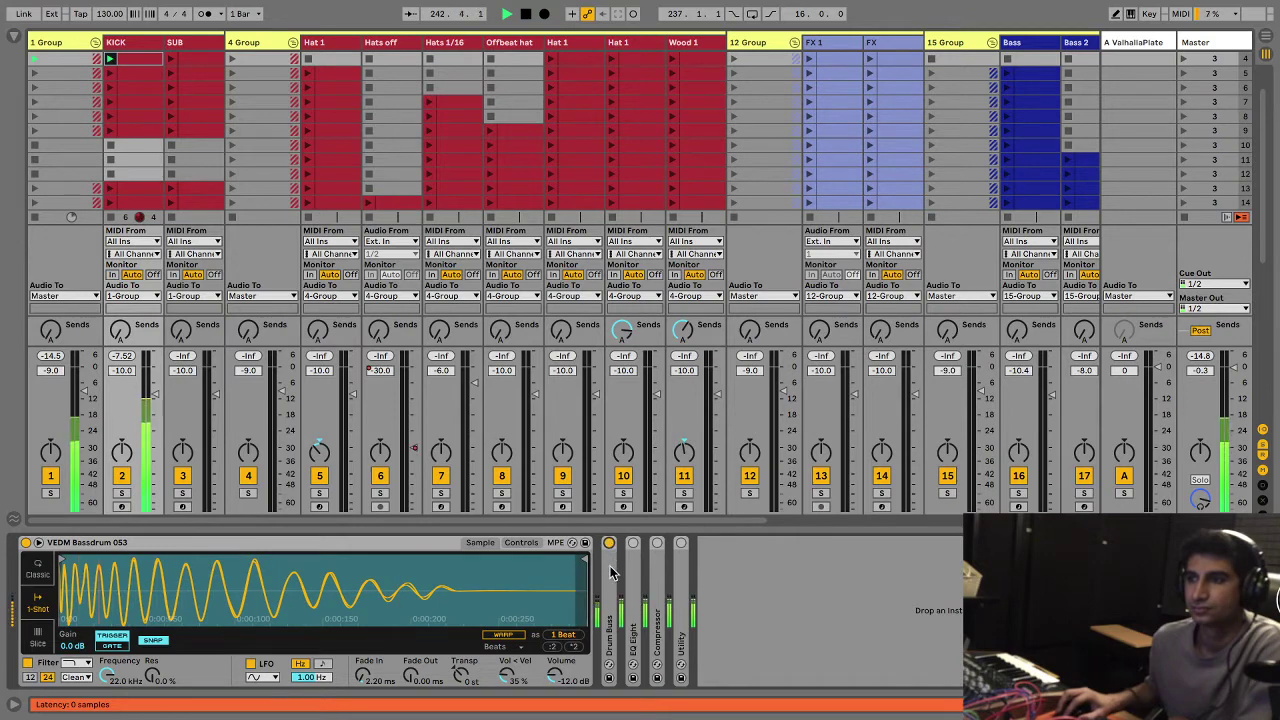
pyautogui.doubleClick(611, 572)
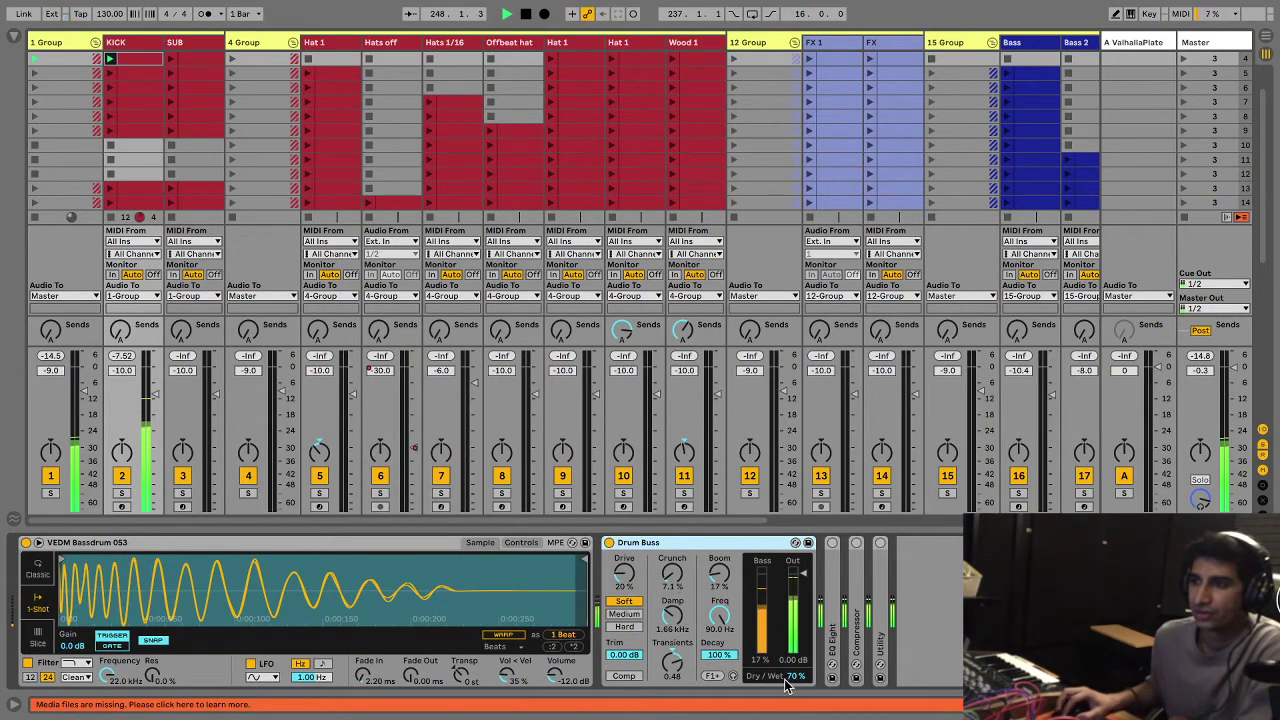
# Step: Fold the kick's Drum Buss and look over its EQ Eight settings before folding it
pyautogui.doubleClick(655, 545)
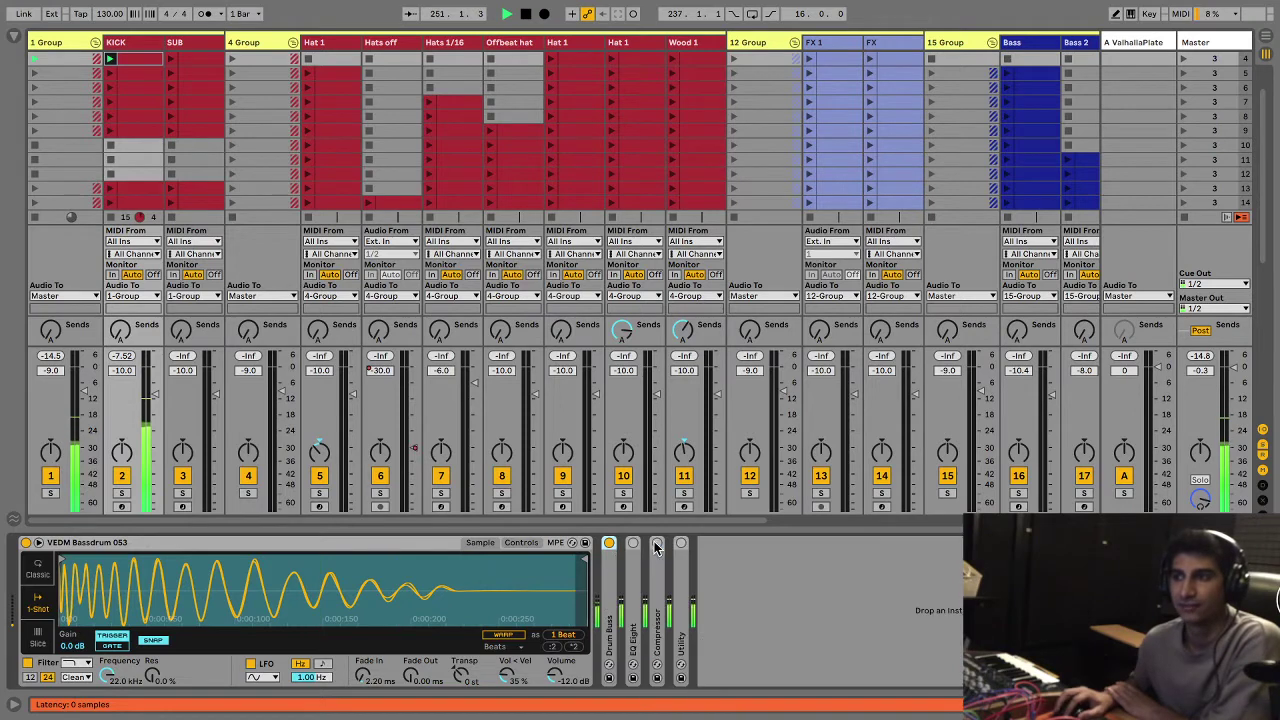
pyautogui.doubleClick(634, 630)
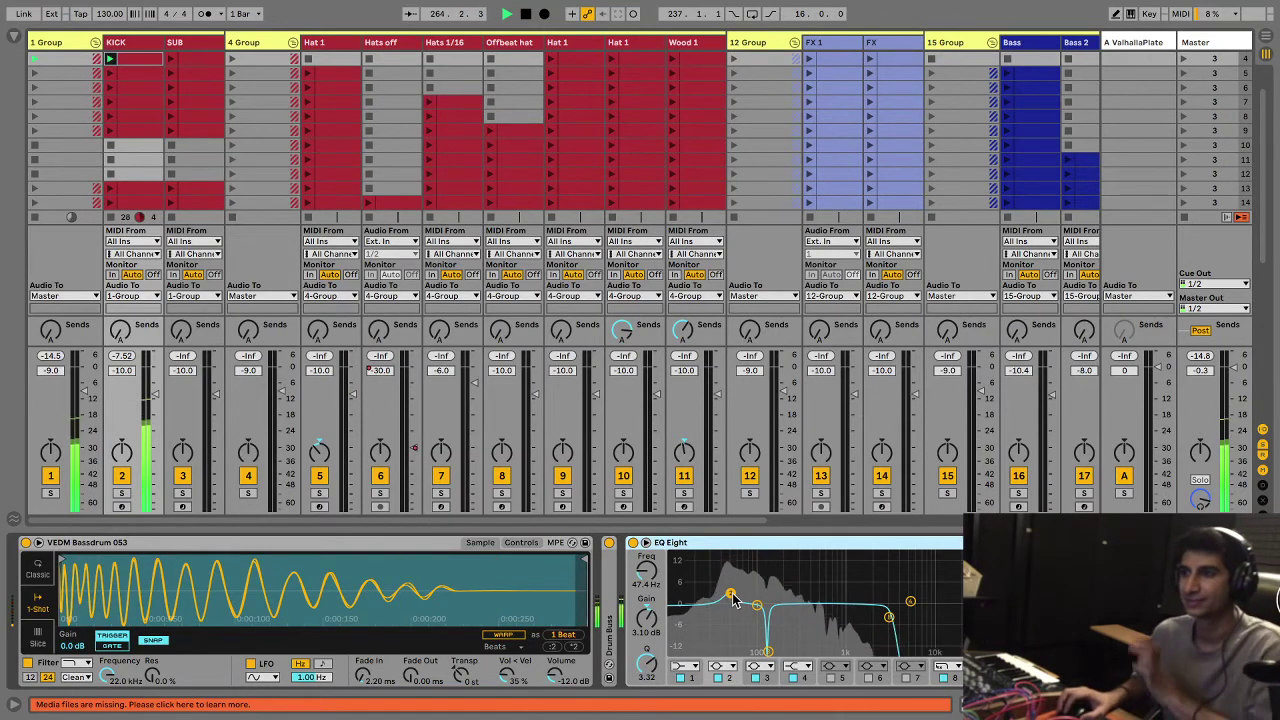
pyautogui.doubleClick(800, 548)
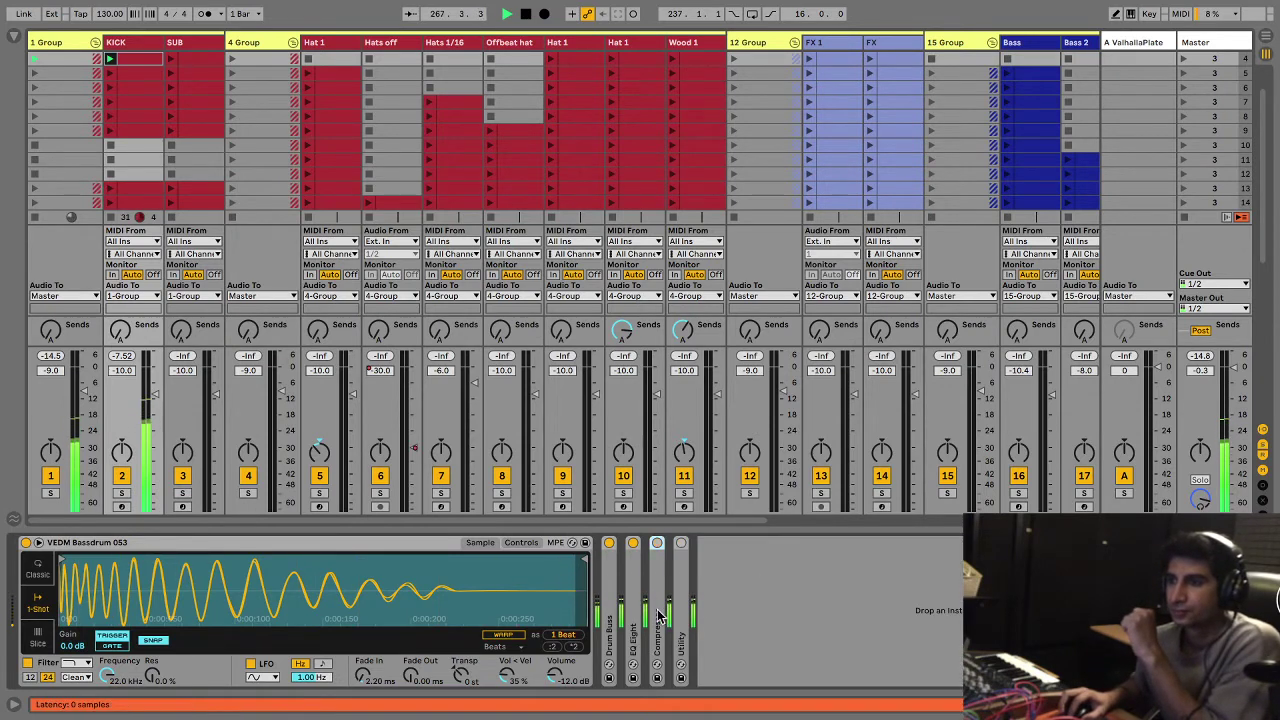
# Step: Switch on the kick's Compressor, inspect the Compressor and Utility settings, then fold both
pyautogui.click(657, 543)
pyautogui.doubleClick(655, 580)
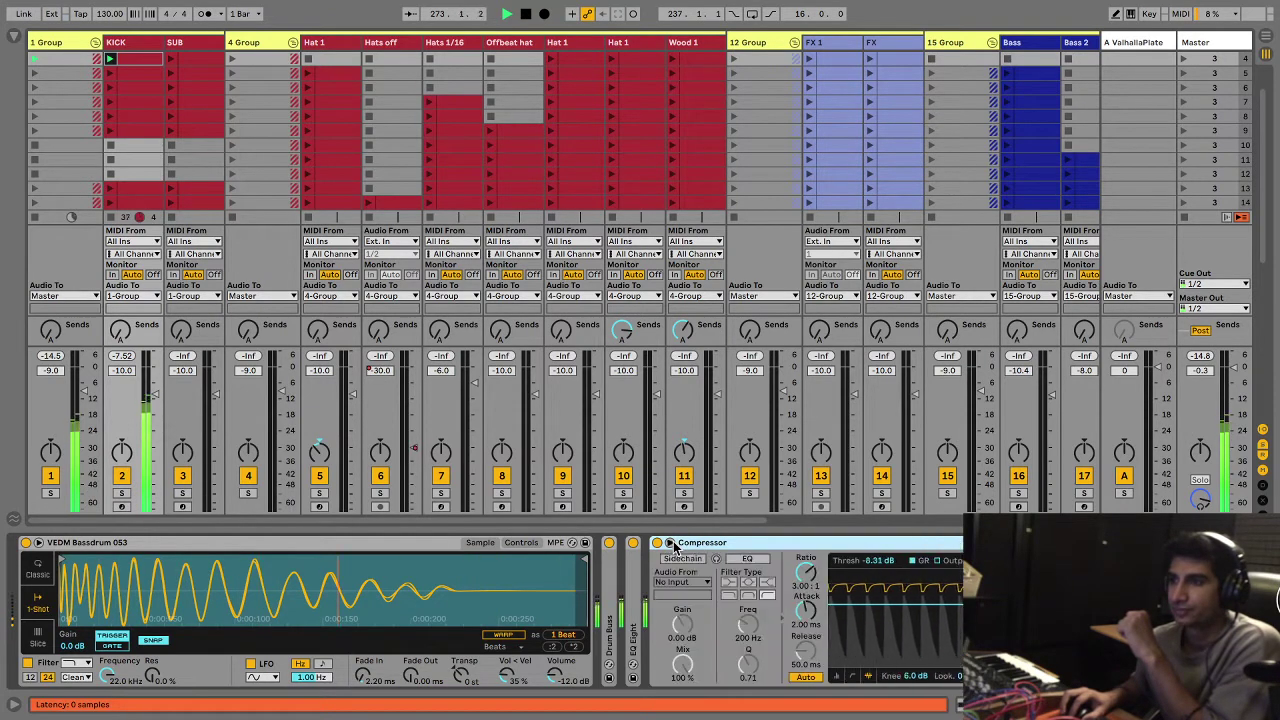
pyautogui.click(671, 543)
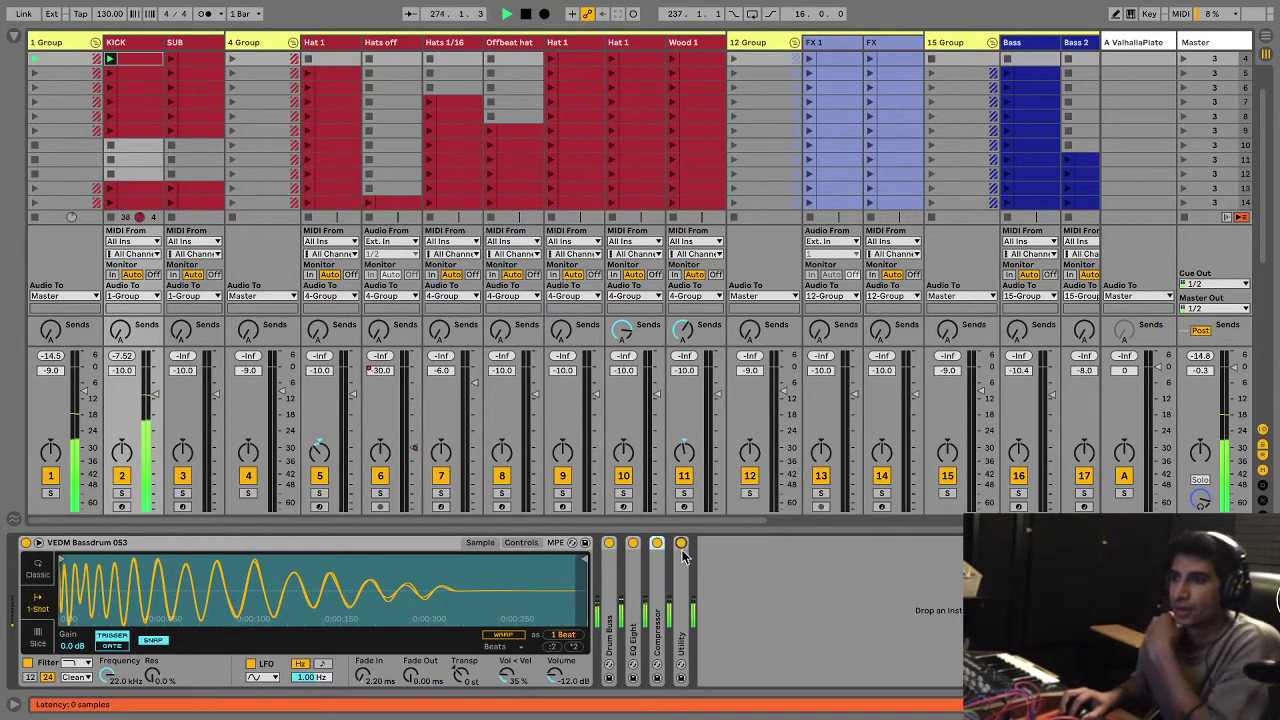
pyautogui.click(681, 544)
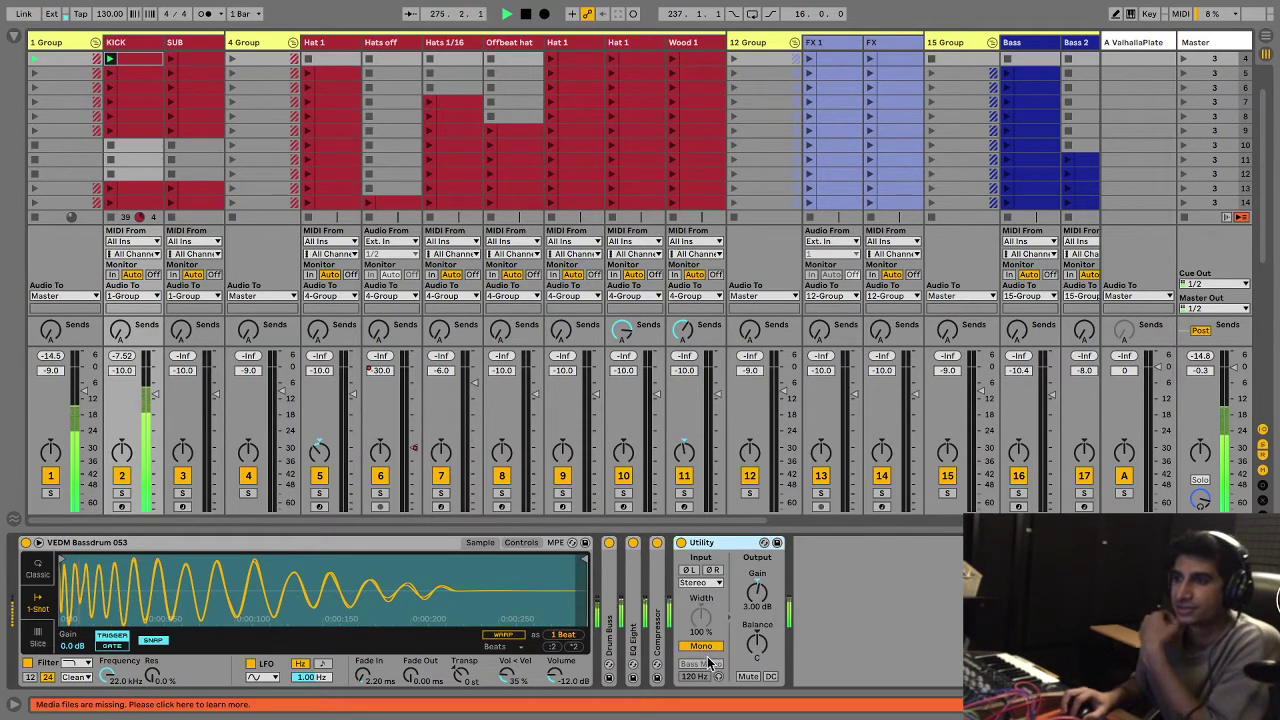
pyautogui.doubleClick(736, 543)
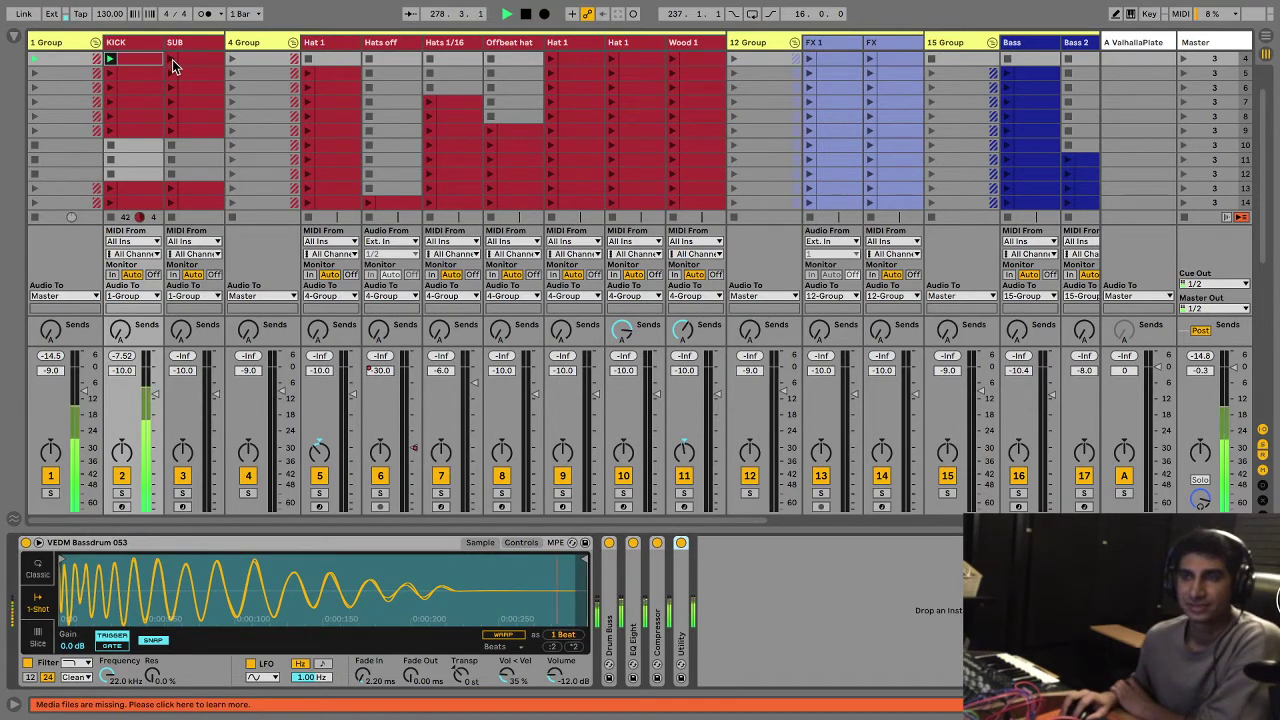
# Step: Select SUB's first clip, glance at its notes, and expand its Bassdrum sample instrument
pyautogui.click(172, 66)
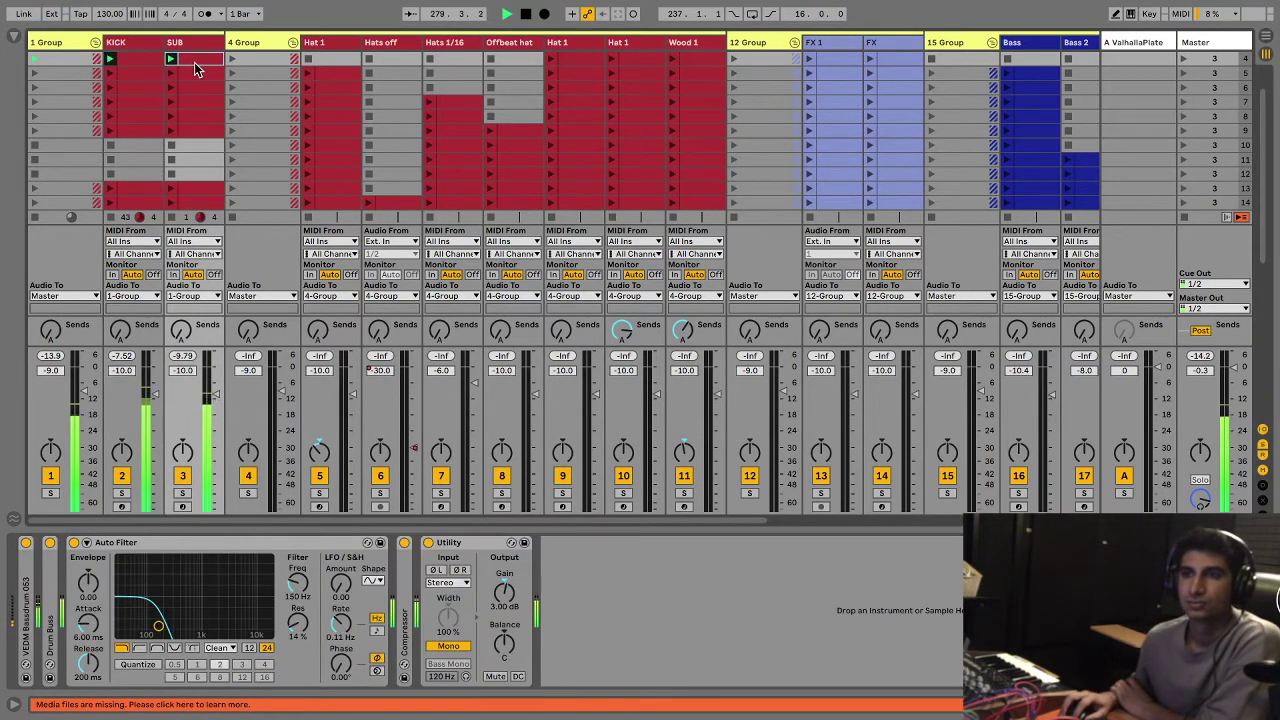
pyautogui.doubleClick(196, 58)
pyautogui.click(200, 53)
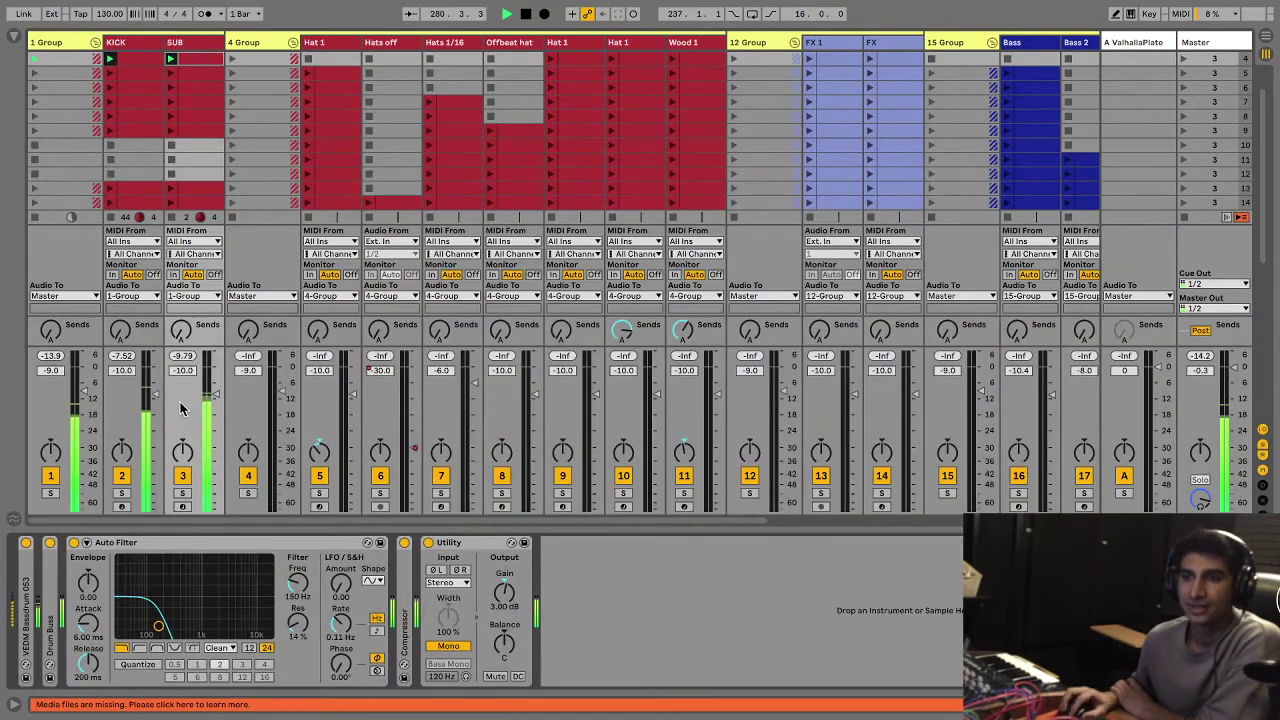
pyautogui.doubleClick(28, 606)
pyautogui.click(117, 43)
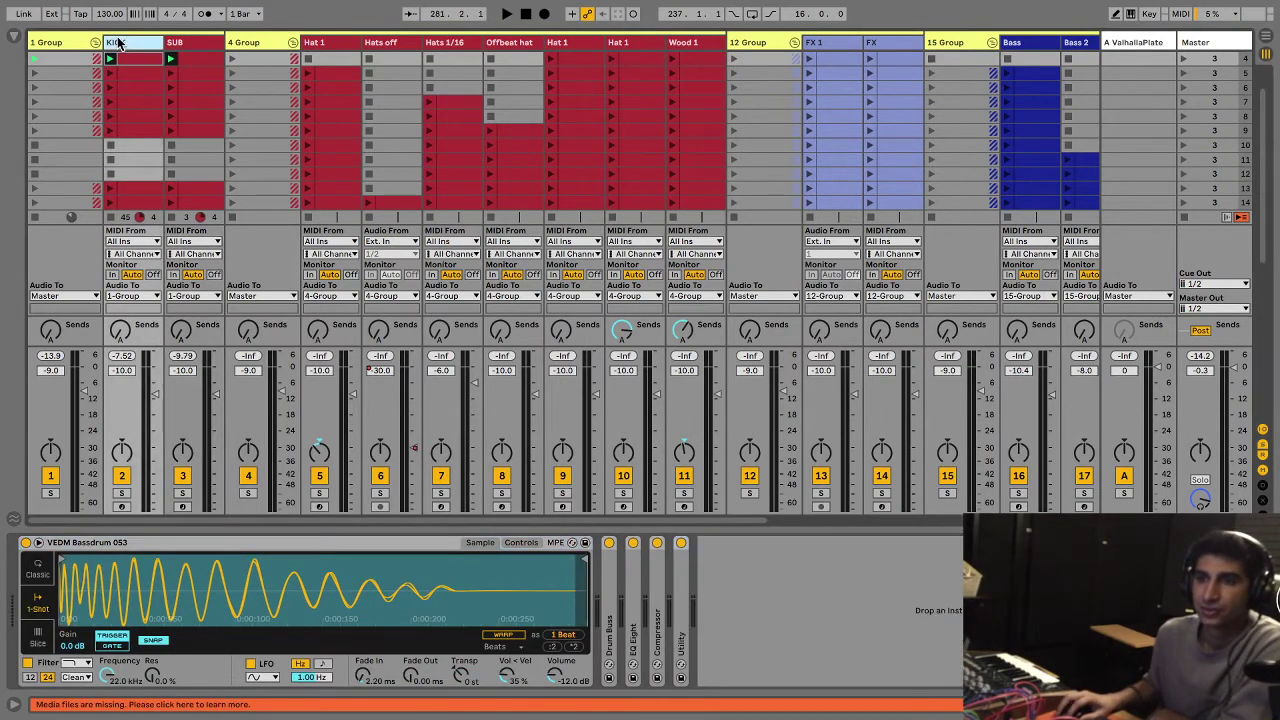
pyautogui.click(183, 46)
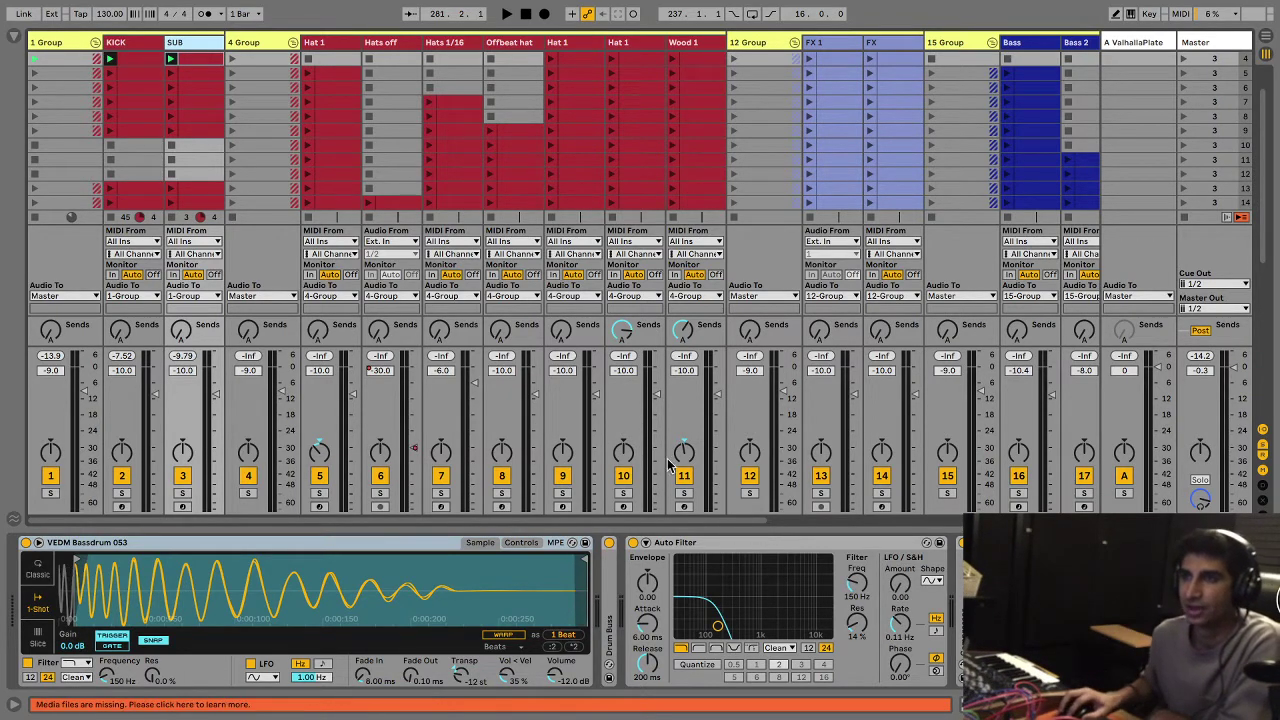
# Step: Turn off SUB's Auto Filter, launch its row-1 clip, inspect Drum Buss, then re-enable Auto Filter
pyautogui.click(633, 542)
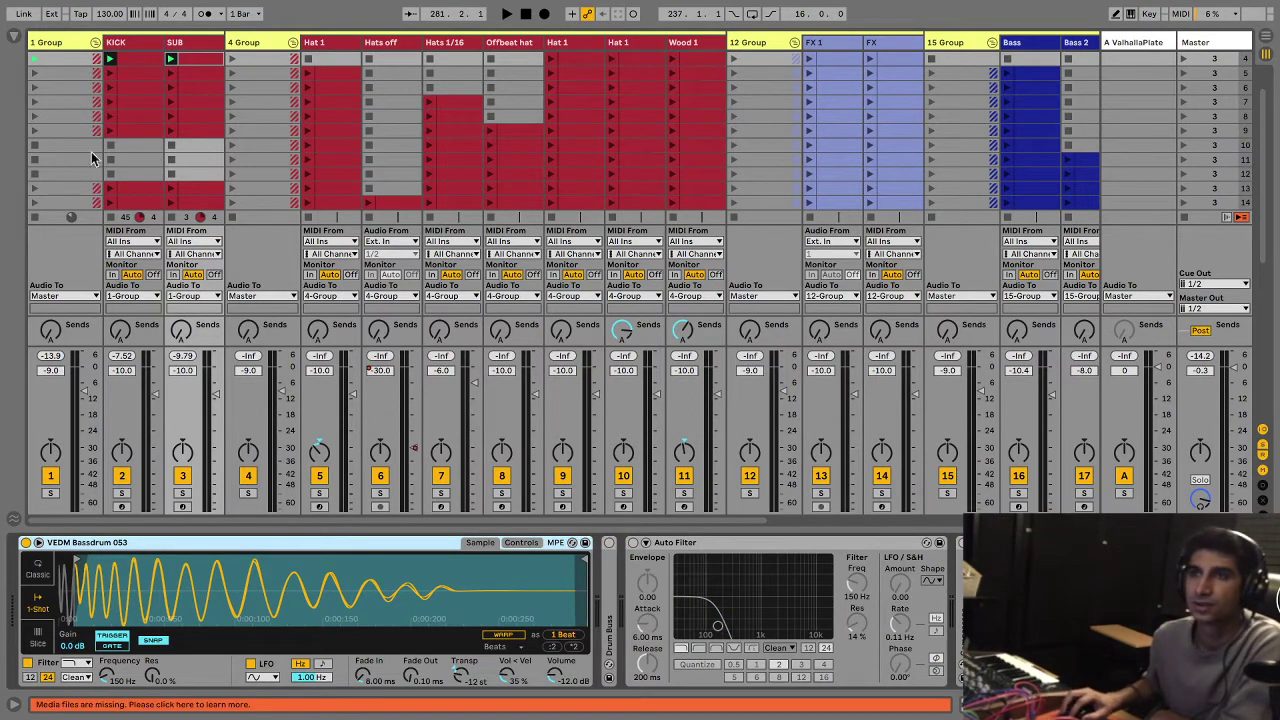
pyautogui.click(171, 59)
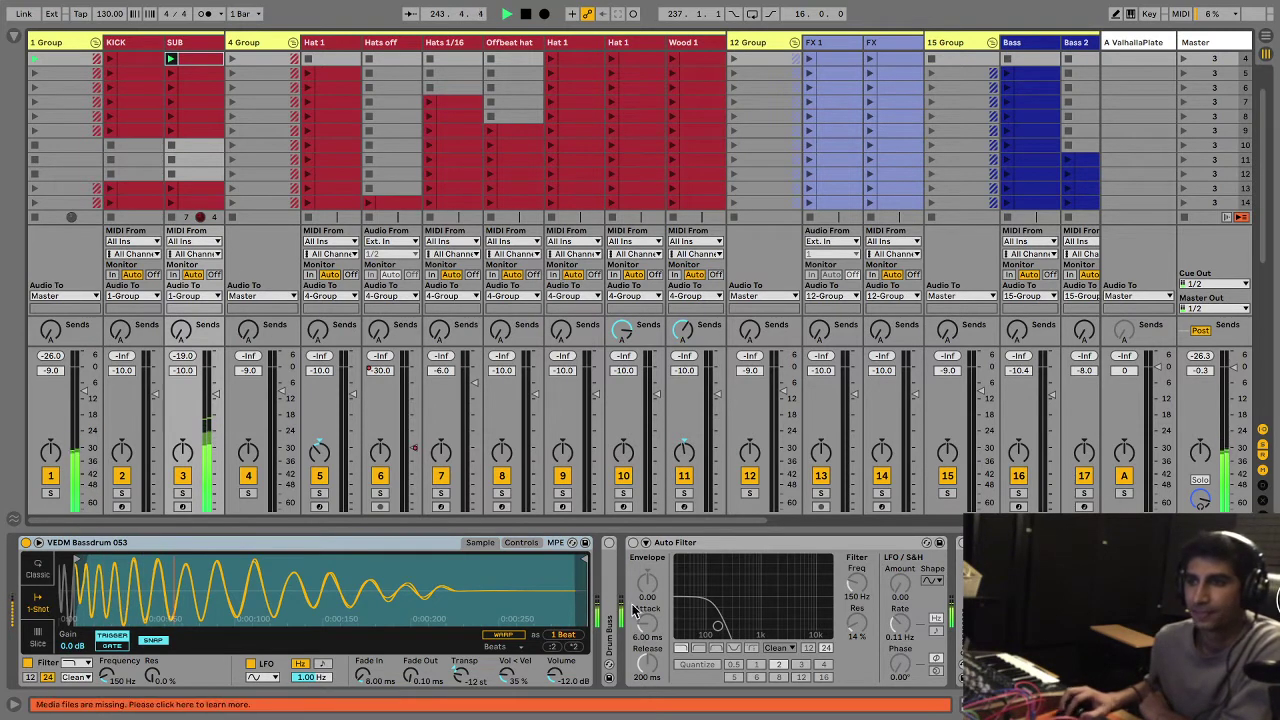
pyautogui.click(612, 546)
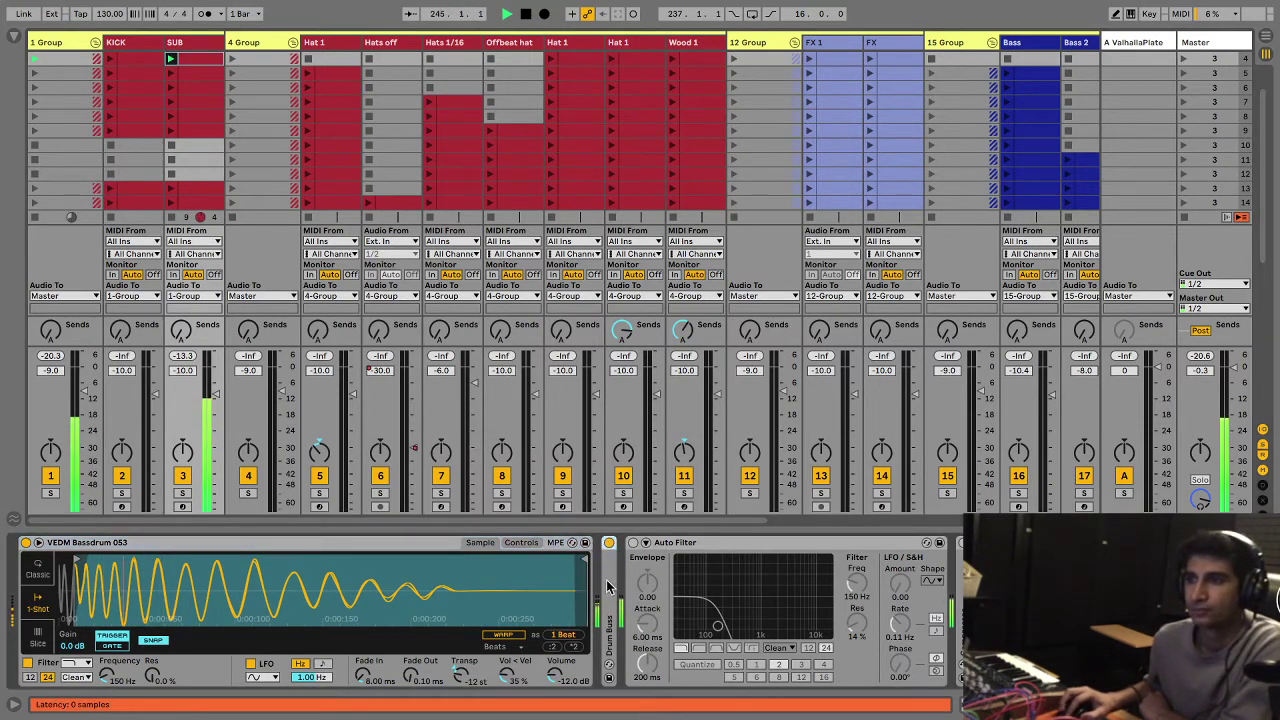
pyautogui.doubleClick(607, 587)
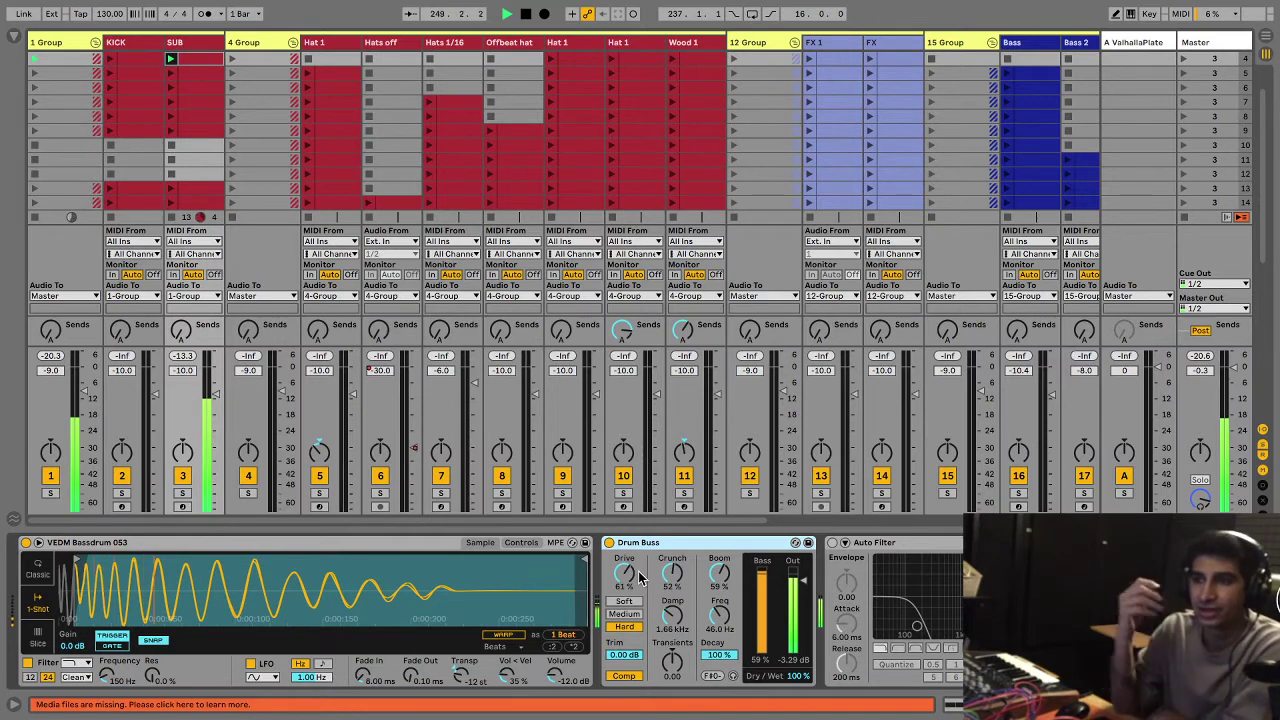
pyautogui.doubleClick(659, 543)
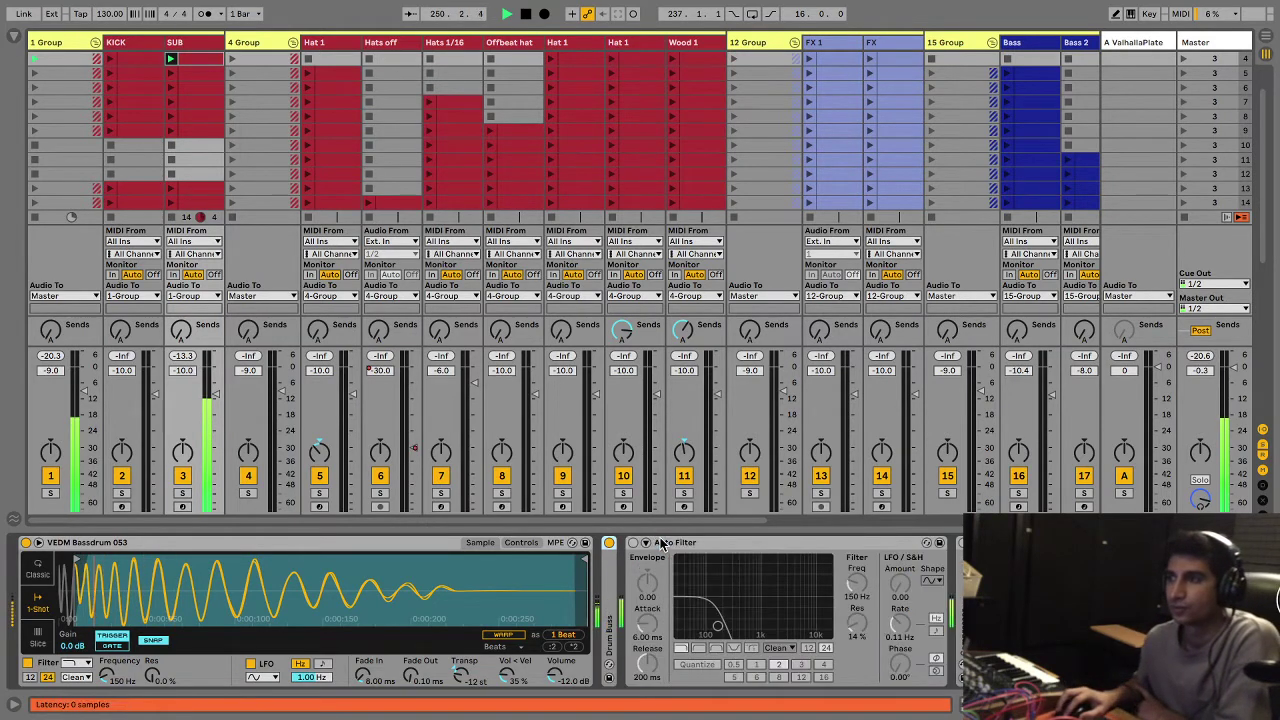
pyautogui.click(633, 543)
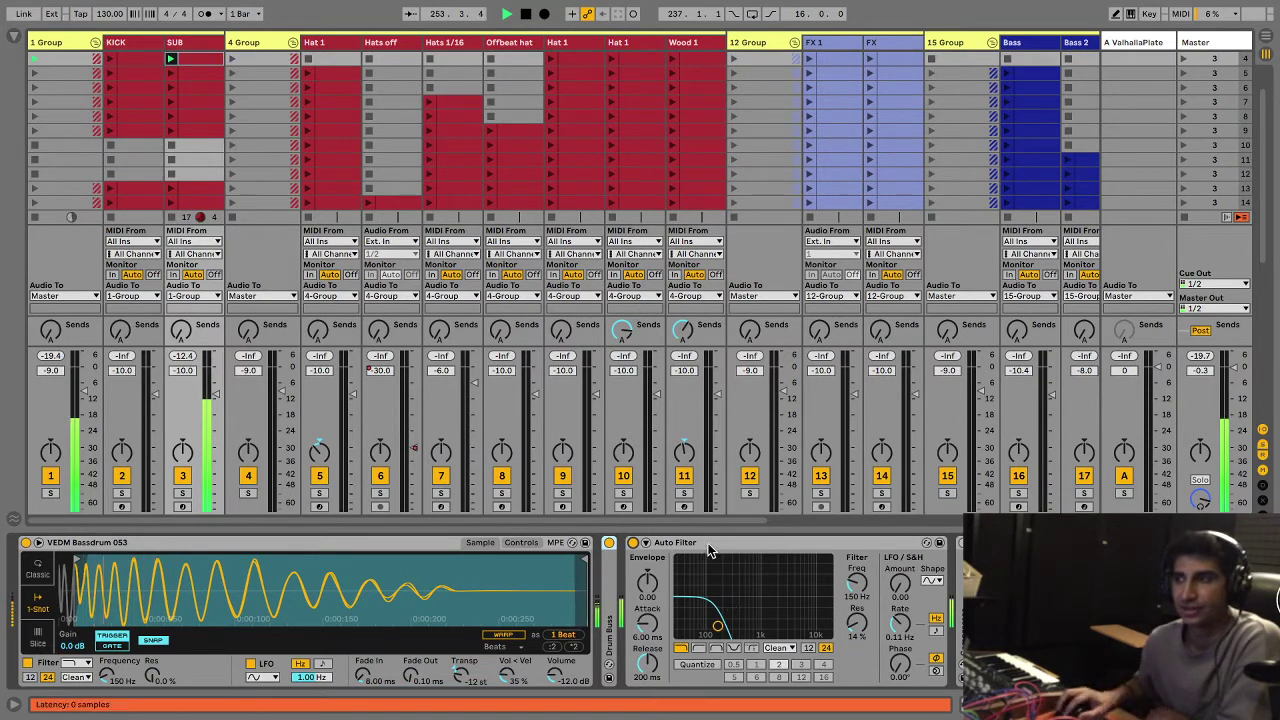
# Step: Check SUB's Compressor sidechain, then inspect the KICK track's Utility effect
pyautogui.doubleClick(826, 543)
pyautogui.doubleClick(652, 588)
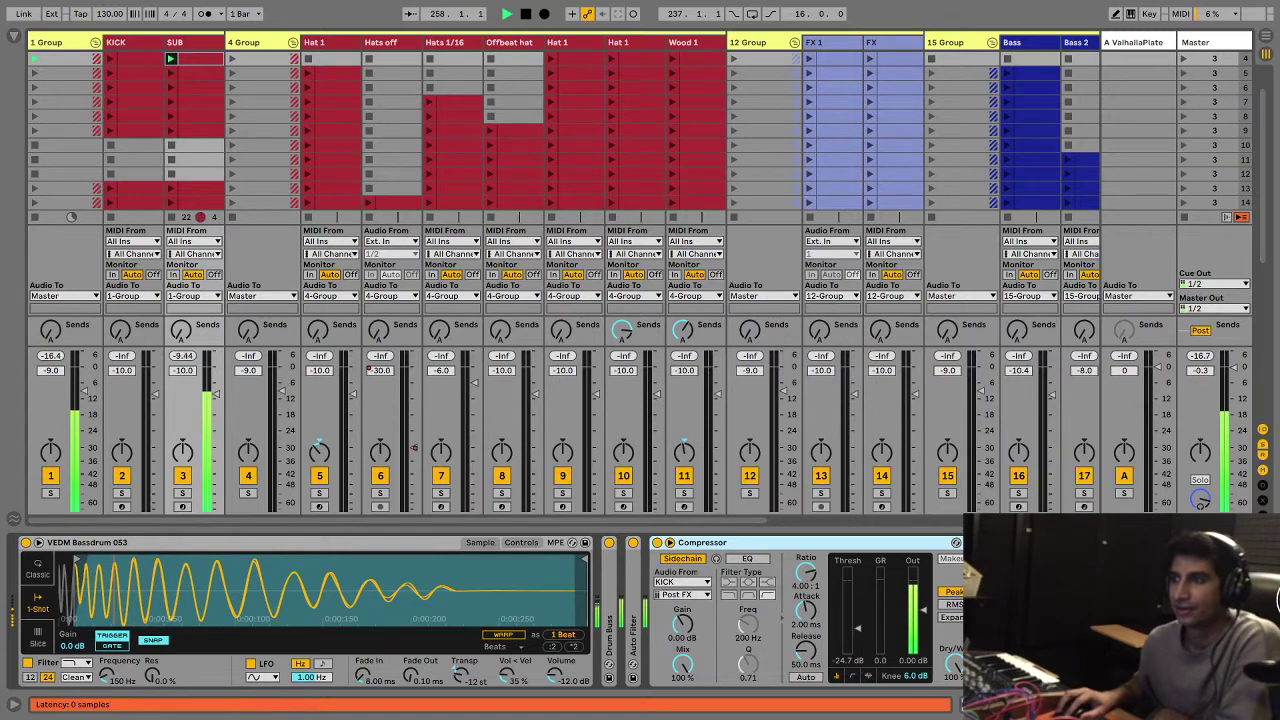
pyautogui.doubleClick(686, 548)
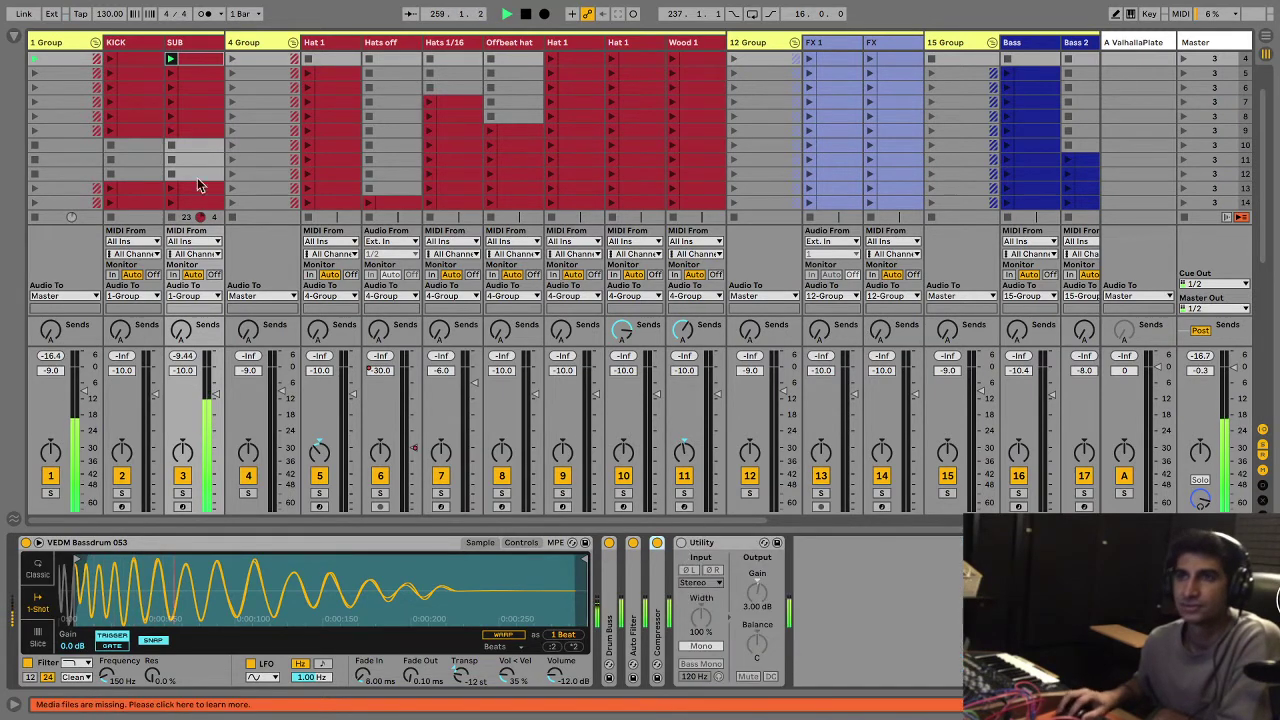
pyautogui.click(110, 64)
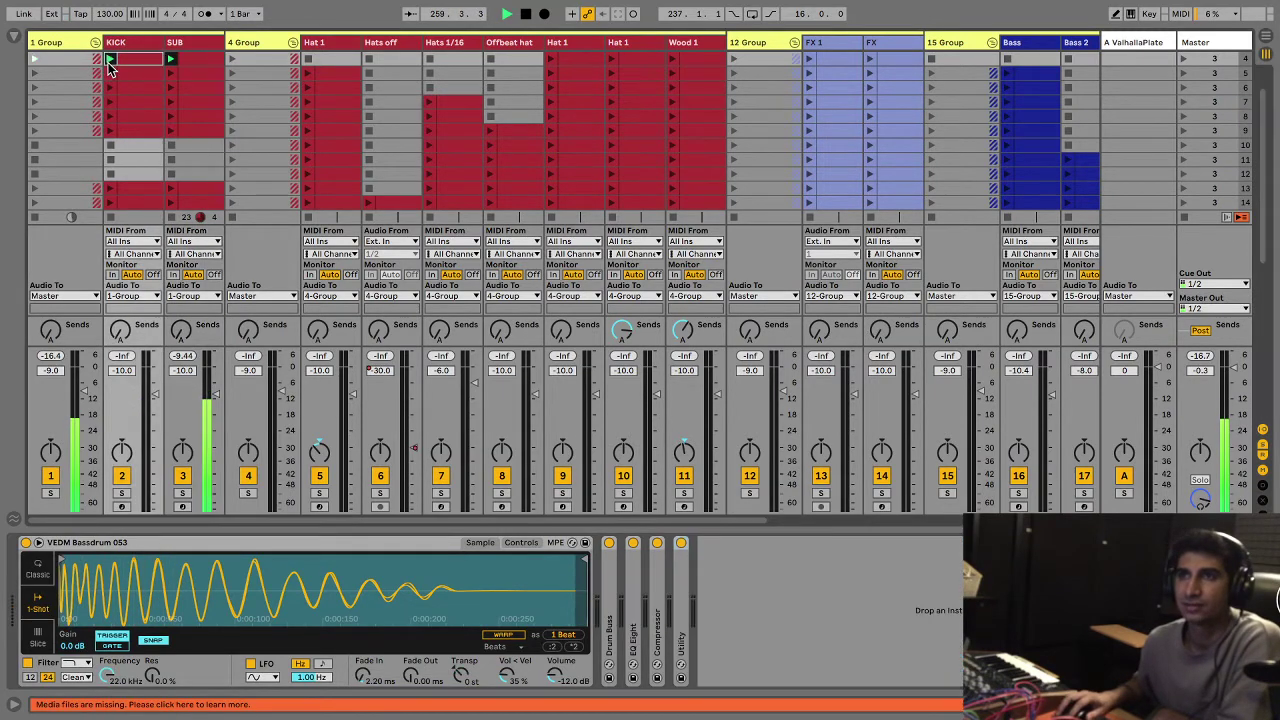
pyautogui.doubleClick(684, 579)
pyautogui.doubleClick(700, 548)
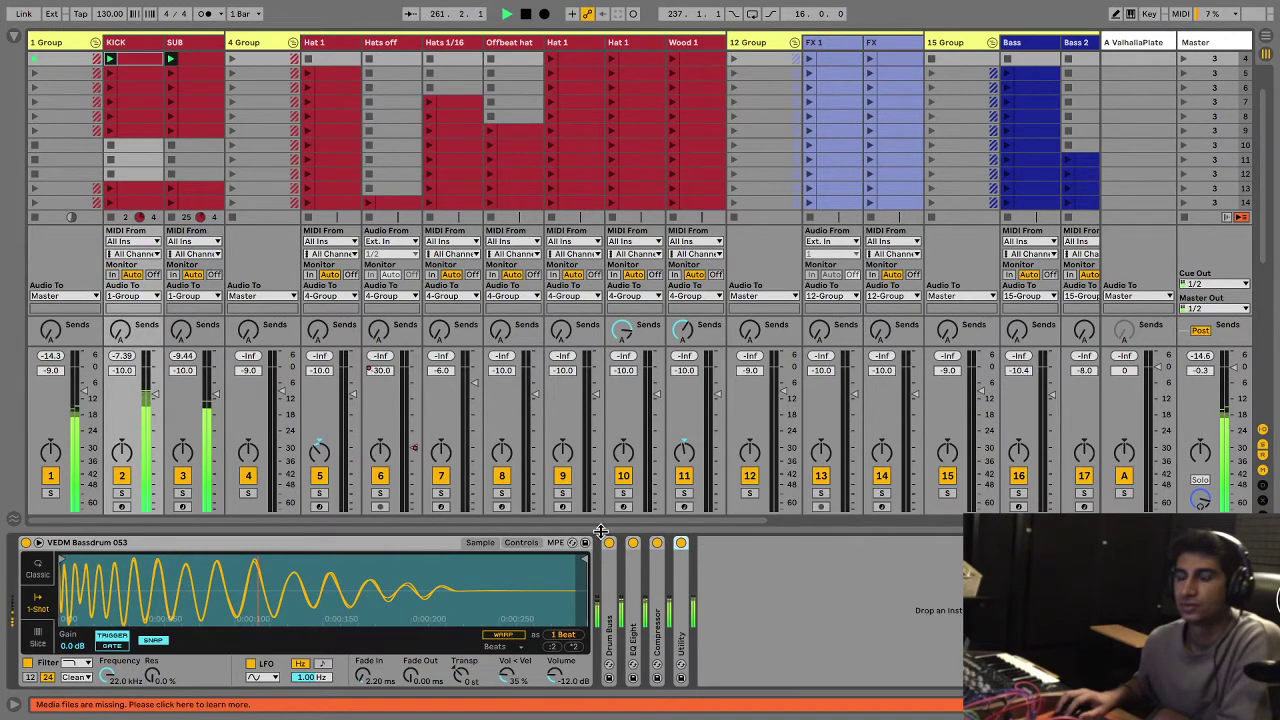
# Step: Select 1 Group and bring its Glue Compressor threshold down to -8.57 dB
pyautogui.click(60, 42)
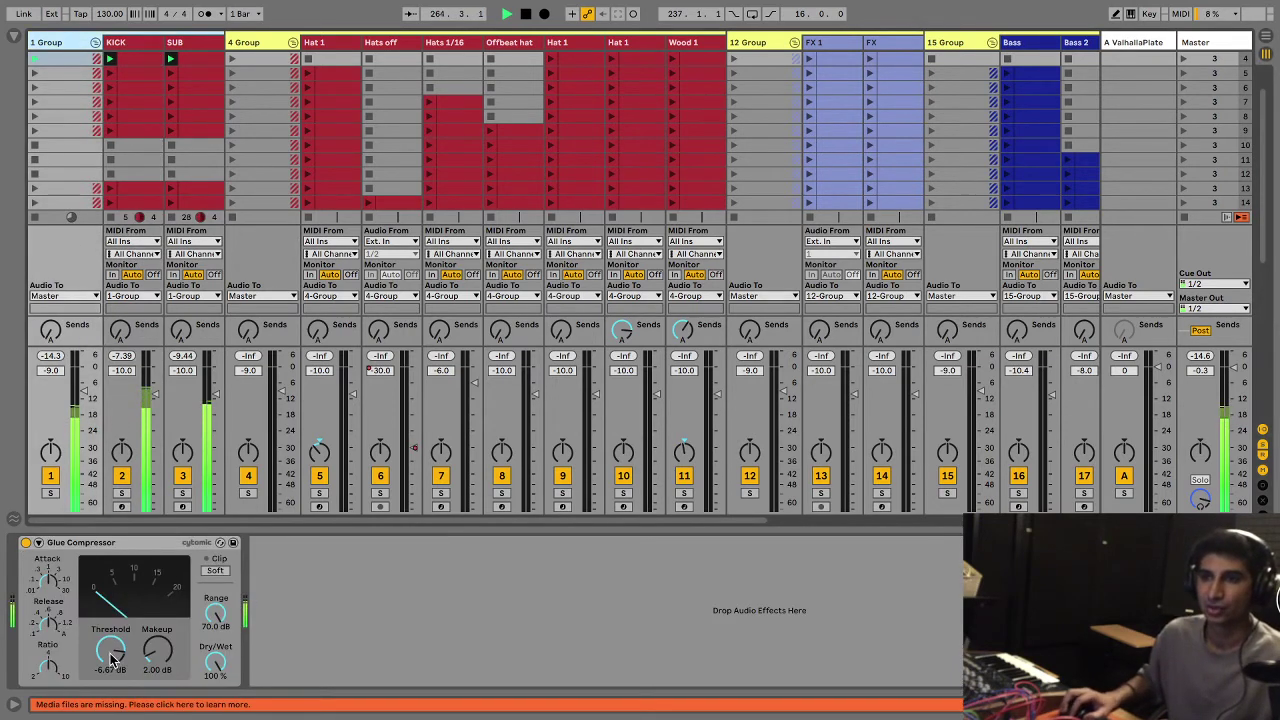
pyautogui.moveTo(113, 660); pyautogui.dragTo(113, 660)
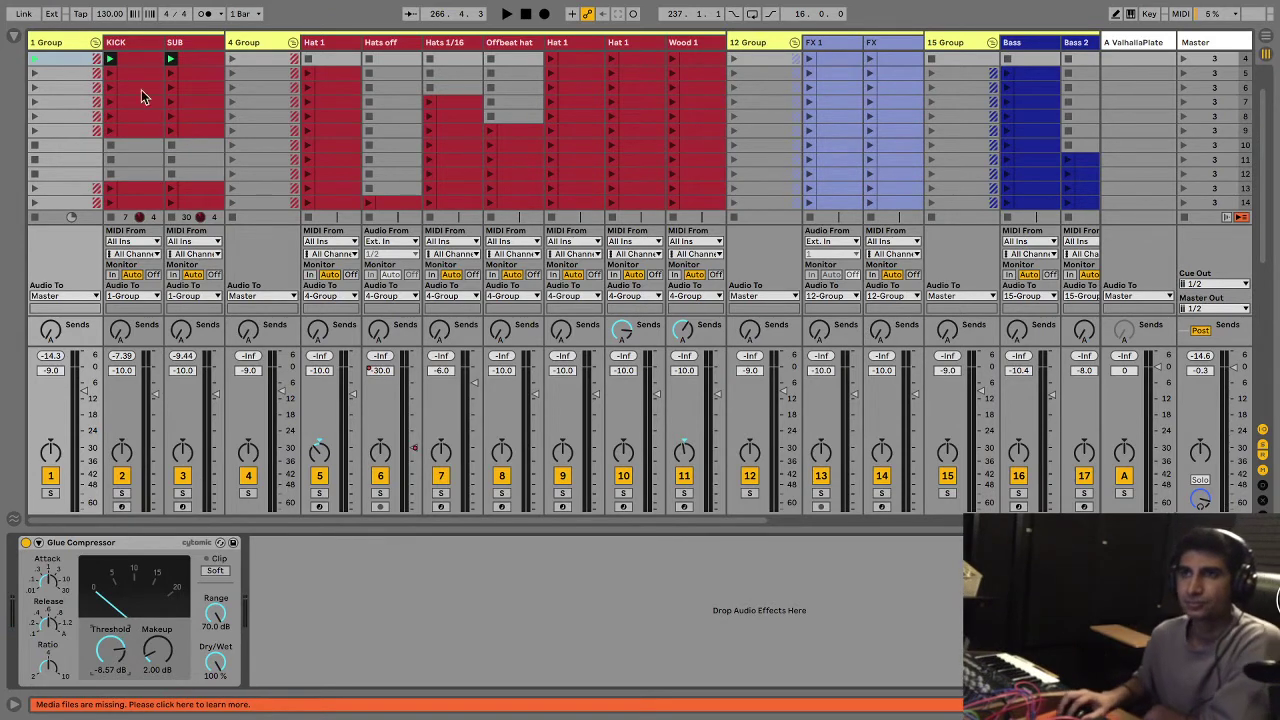
# Step: Fold 1 Group and launch the Hat 1 clip in row 2
pyautogui.click(94, 42)
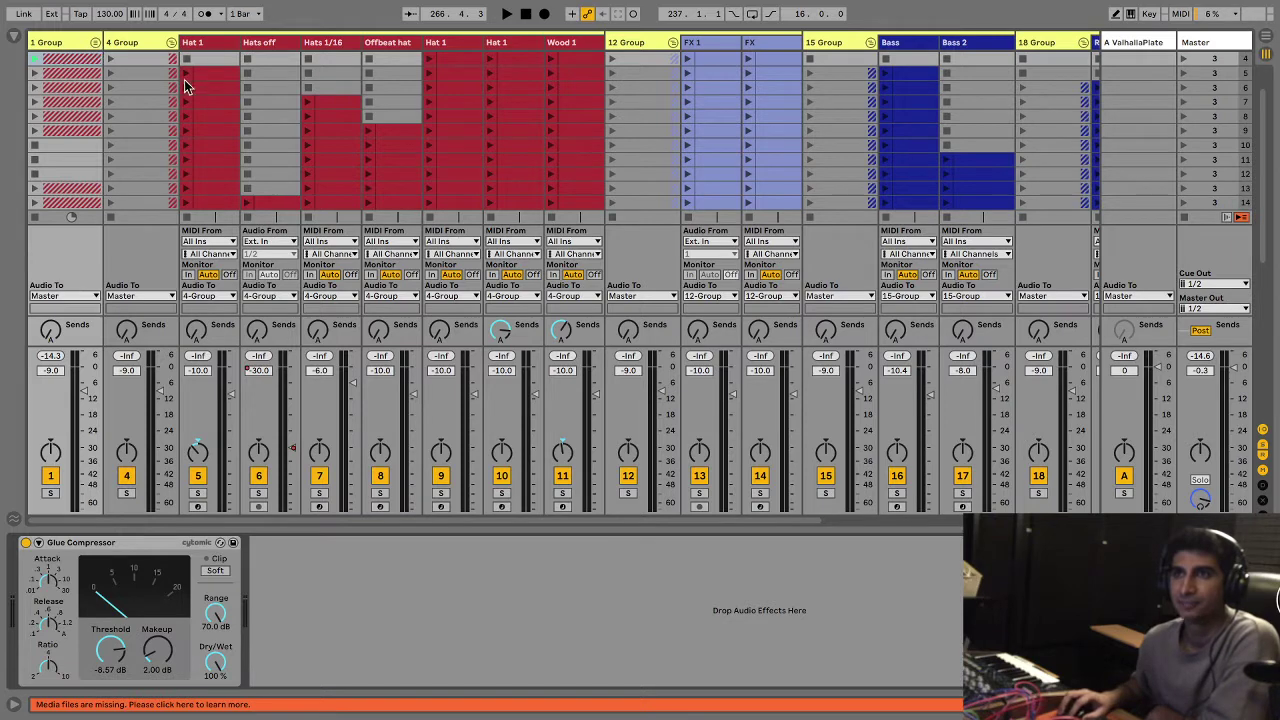
pyautogui.click(35, 149)
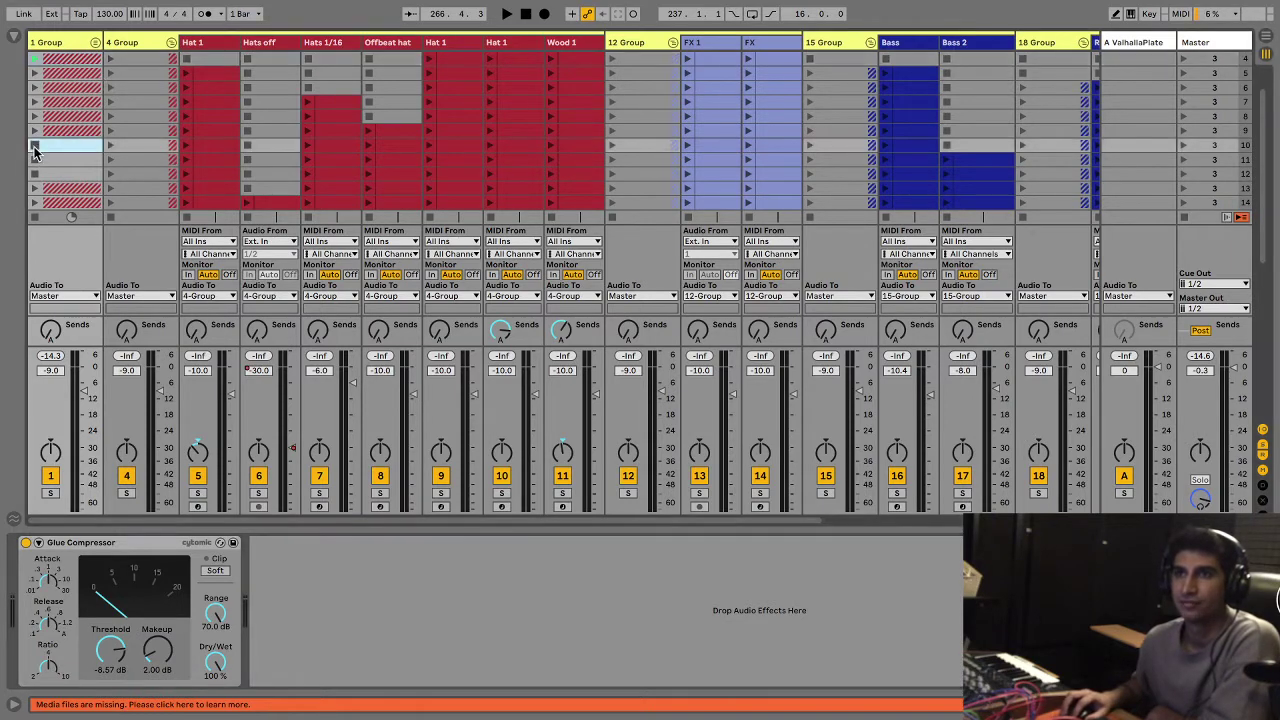
pyautogui.click(197, 73)
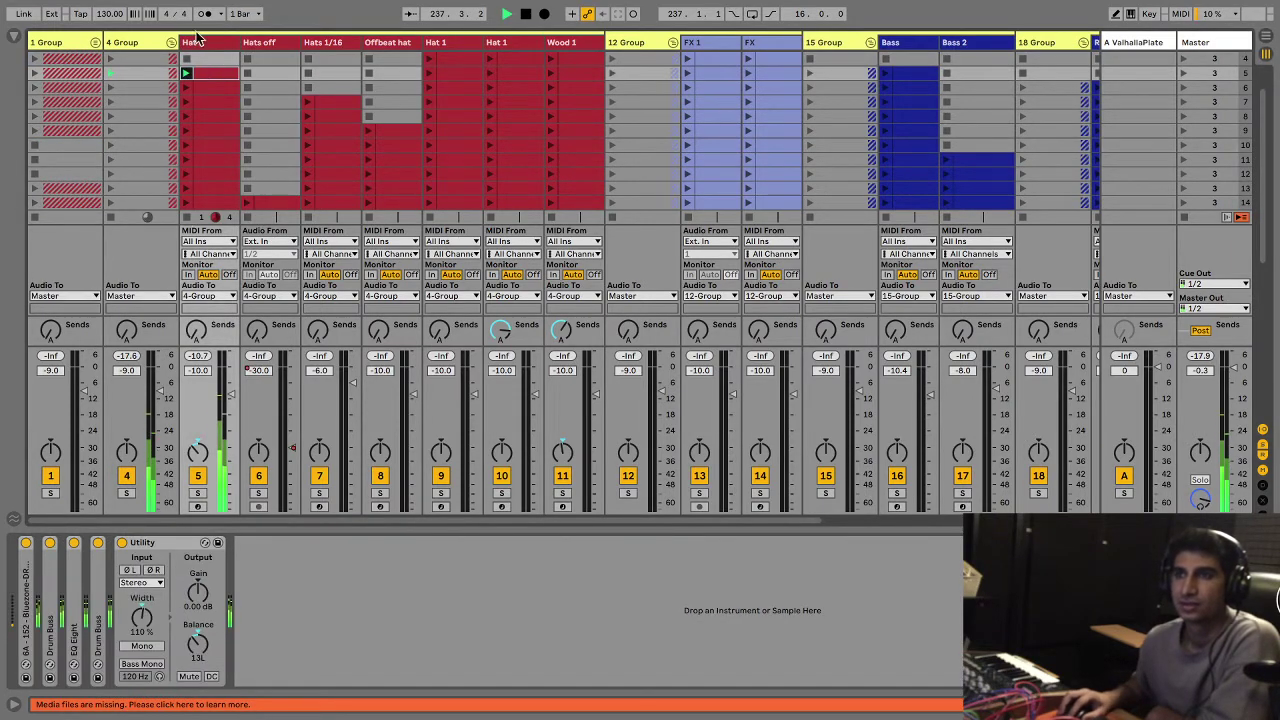
pyautogui.doubleClick(212, 75)
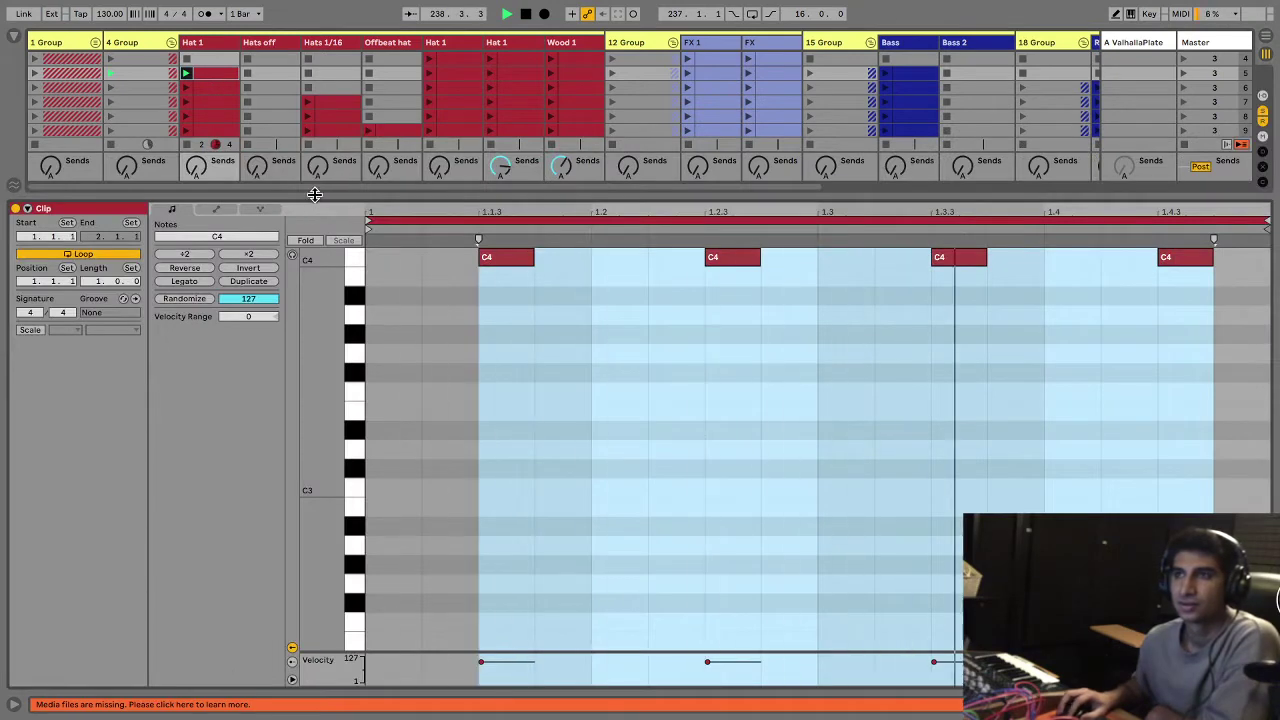
pyautogui.hotkey('ctrl', 'alt', 'l')
# Step: Switch off Hat 1's Drum Buss, EQ Eight, second Drum Buss and Utility, then stop playback
pyautogui.doubleClick(217, 43)
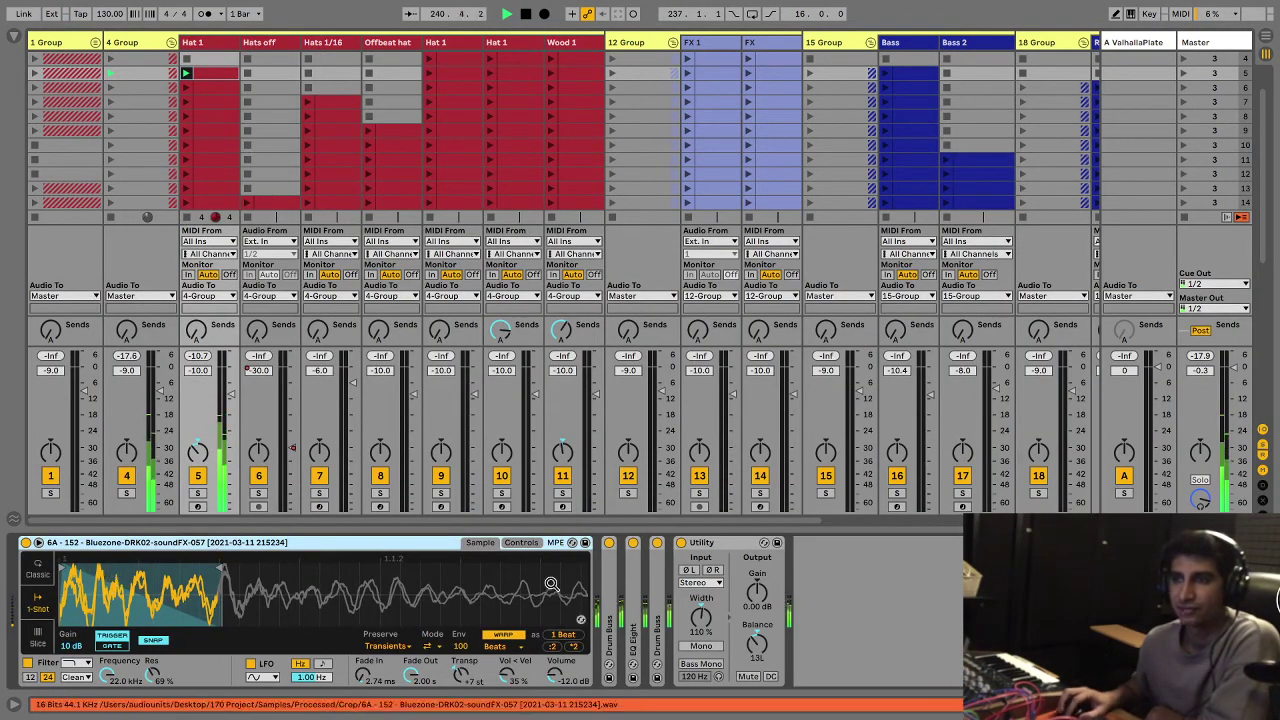
pyautogui.click(609, 543)
pyautogui.click(633, 543)
pyautogui.click(657, 543)
pyautogui.click(681, 543)
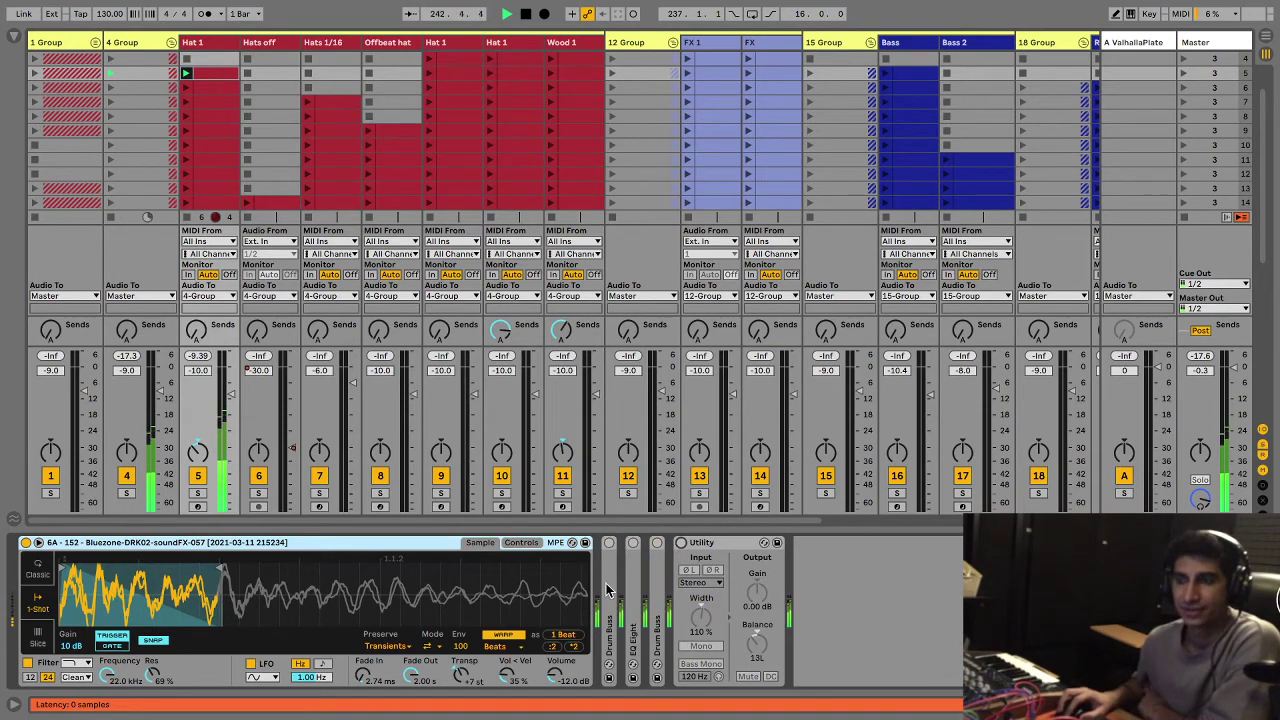
pyautogui.press('space')
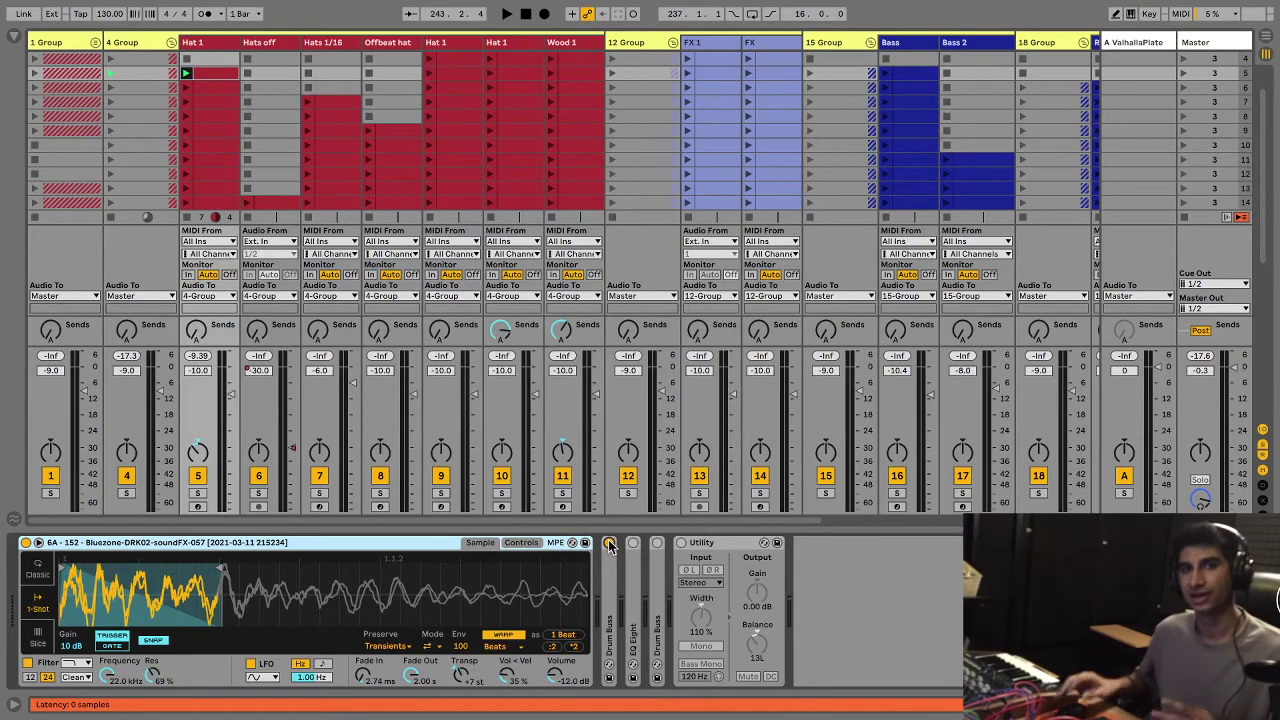
# Step: Audition Hat 1 while expanding its Drum Buss and EQ Eight to inspect their settings
pyautogui.doubleClick(608, 590)
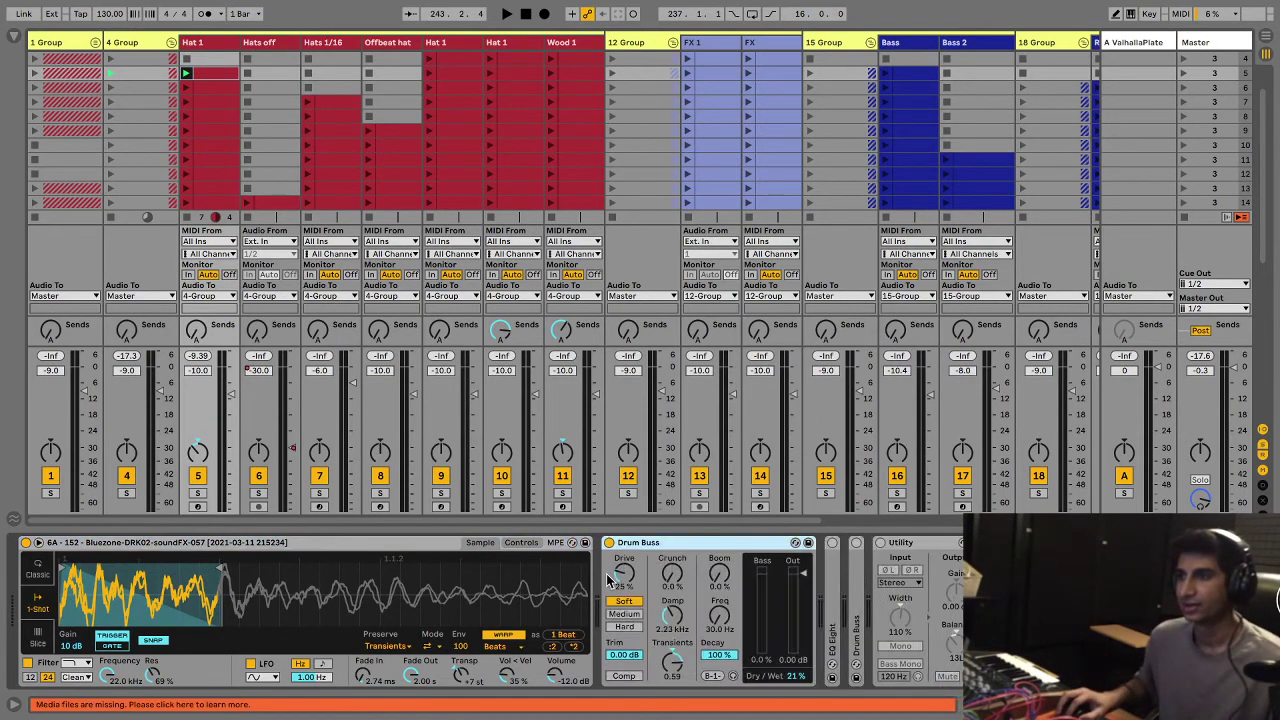
pyautogui.press('space')
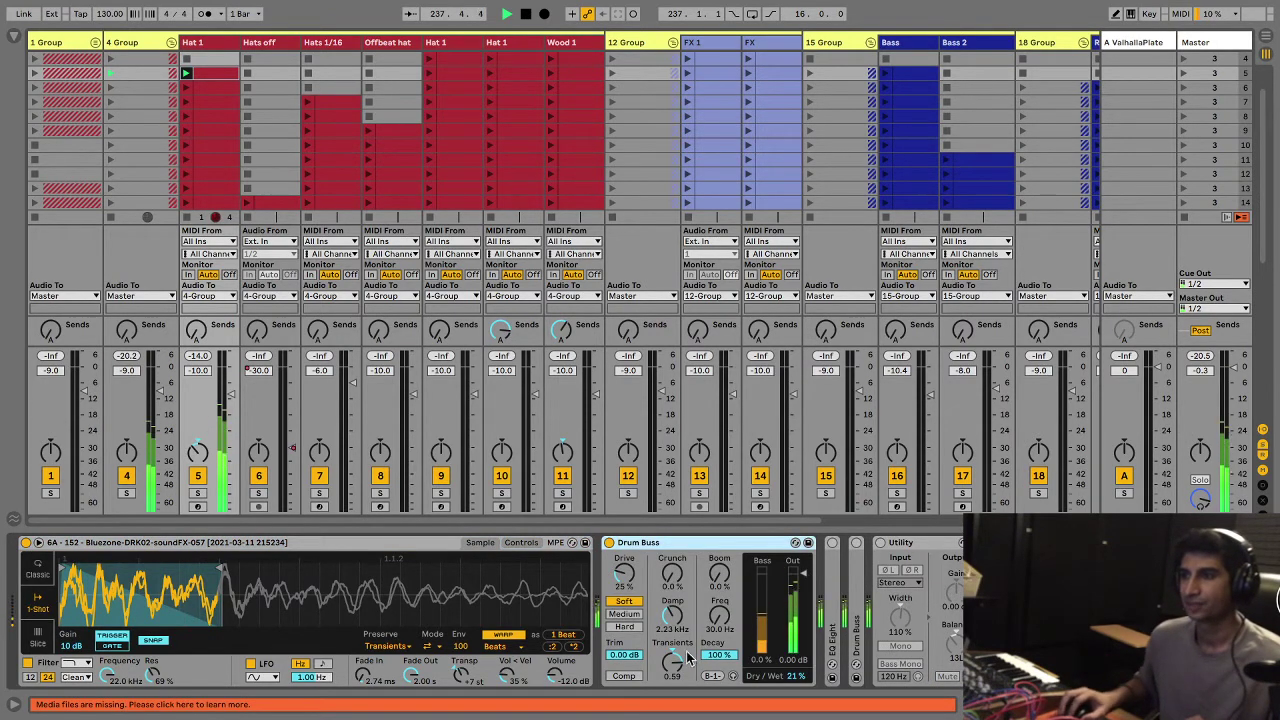
pyautogui.doubleClick(630, 543)
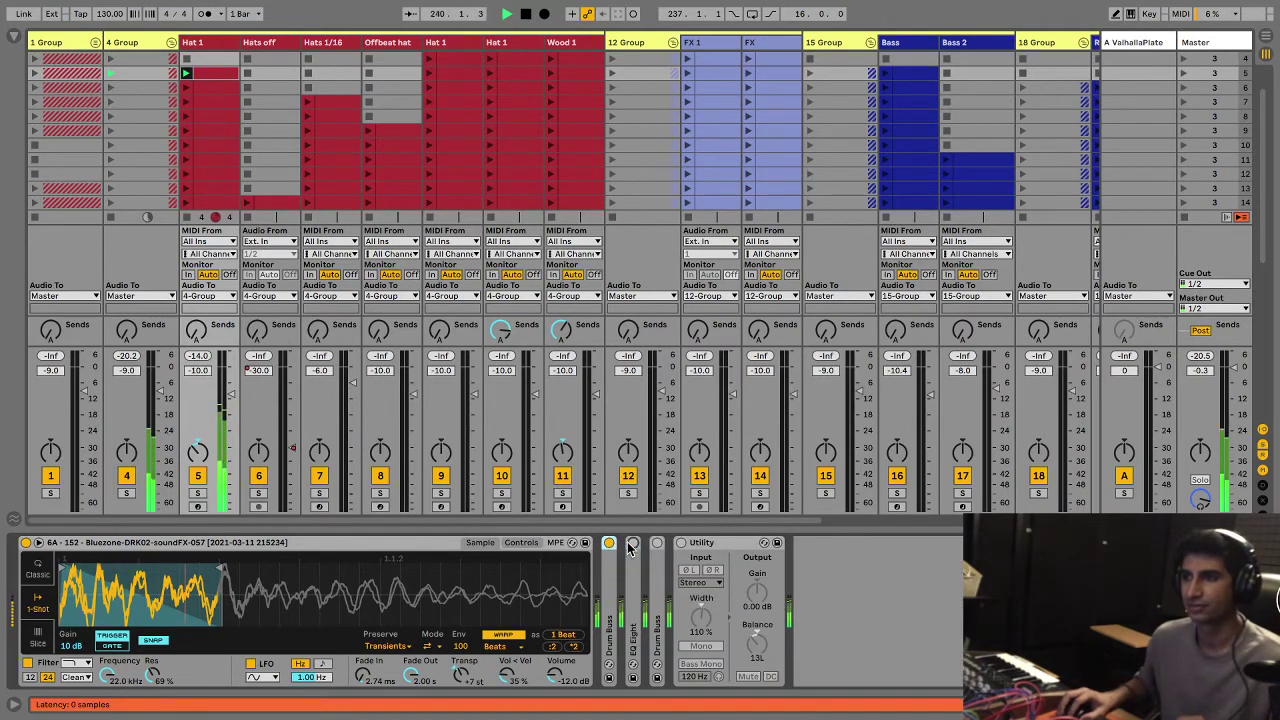
pyautogui.doubleClick(609, 590)
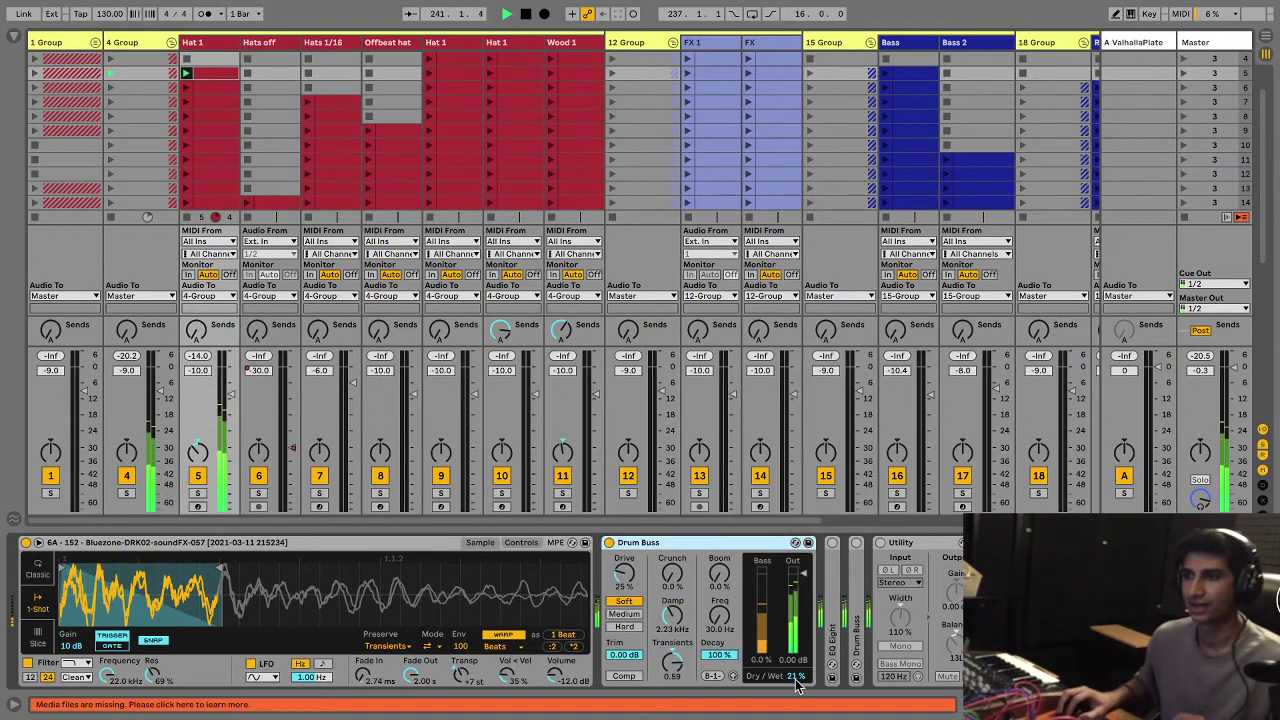
pyautogui.doubleClick(697, 541)
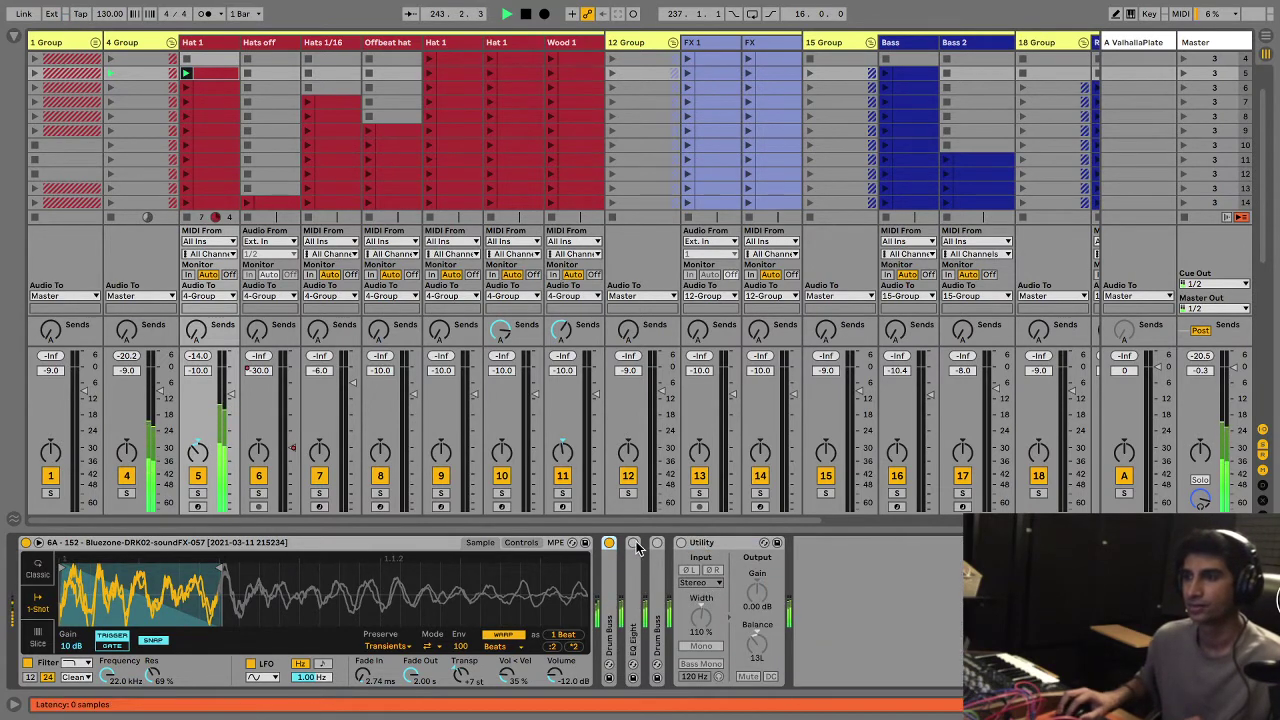
pyautogui.doubleClick(633, 597)
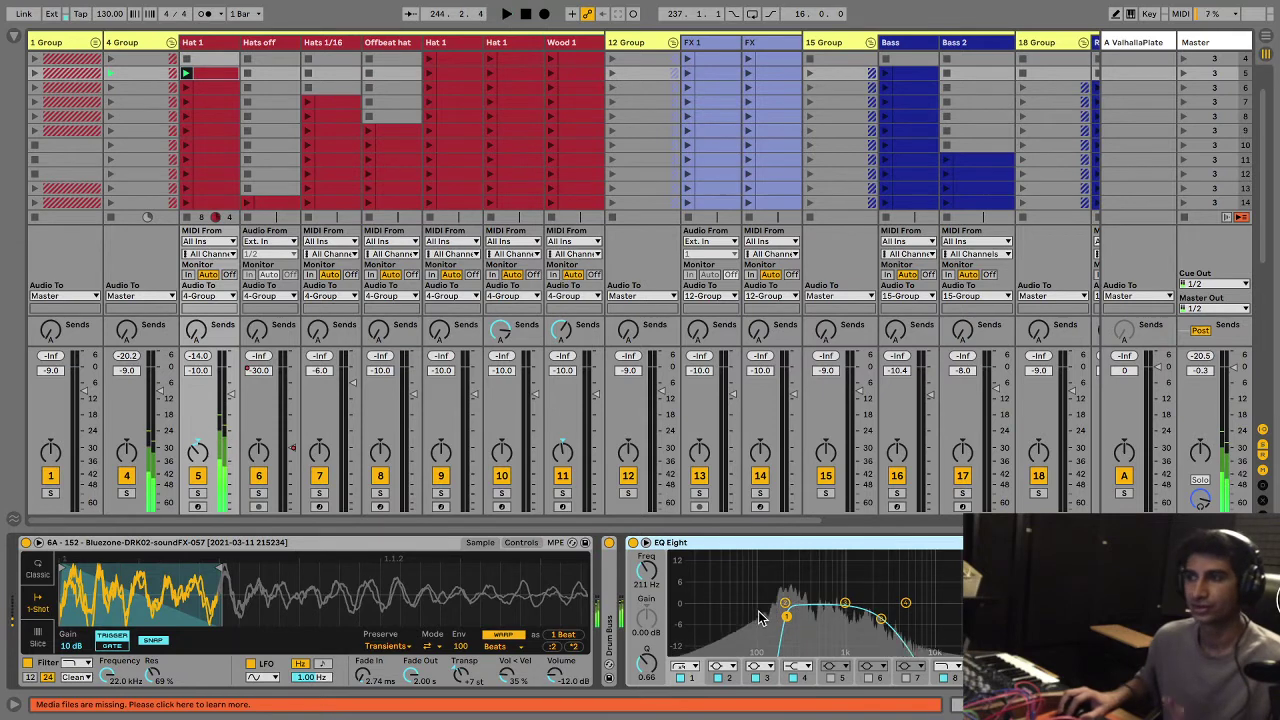
pyautogui.press('space')
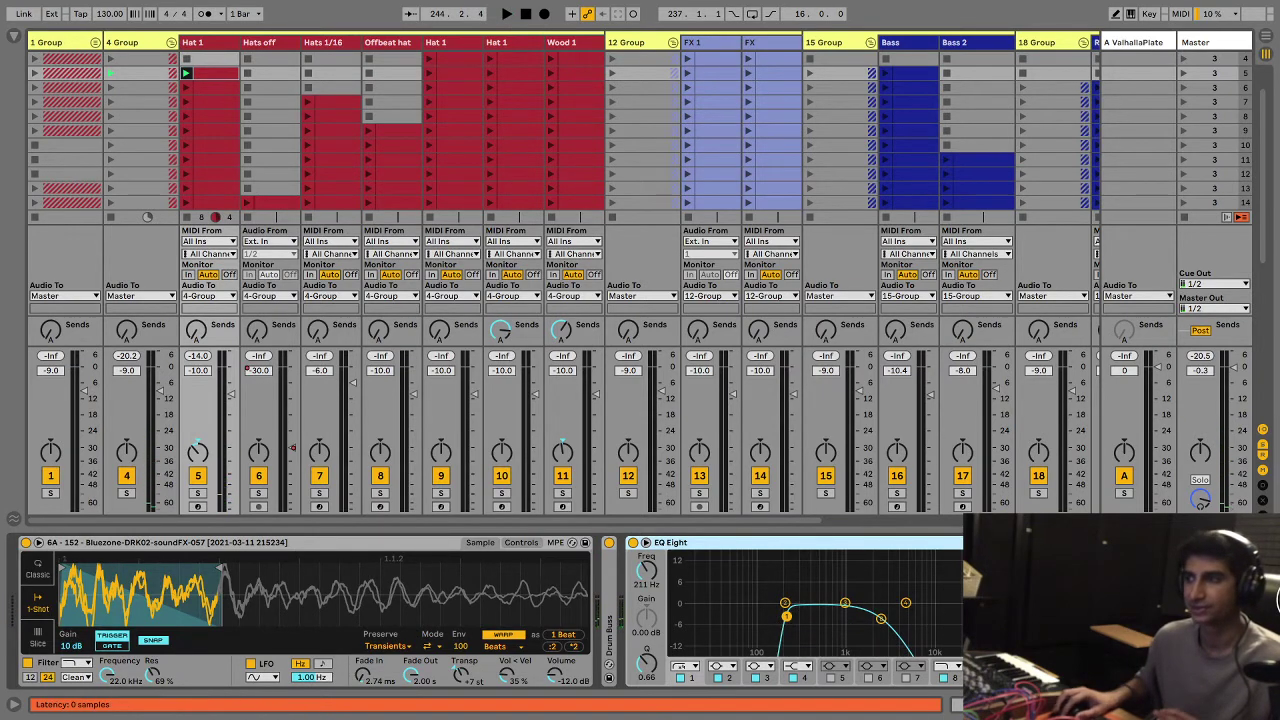
pyautogui.press('space')
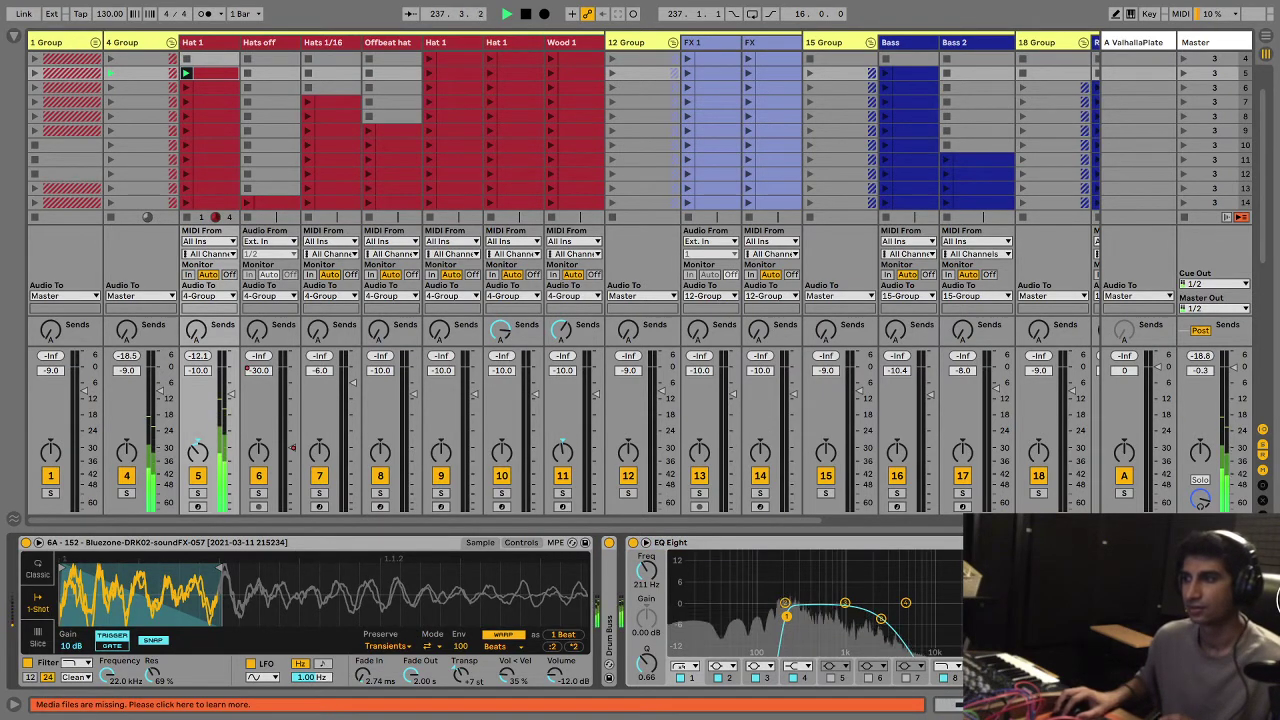
pyautogui.press('space')
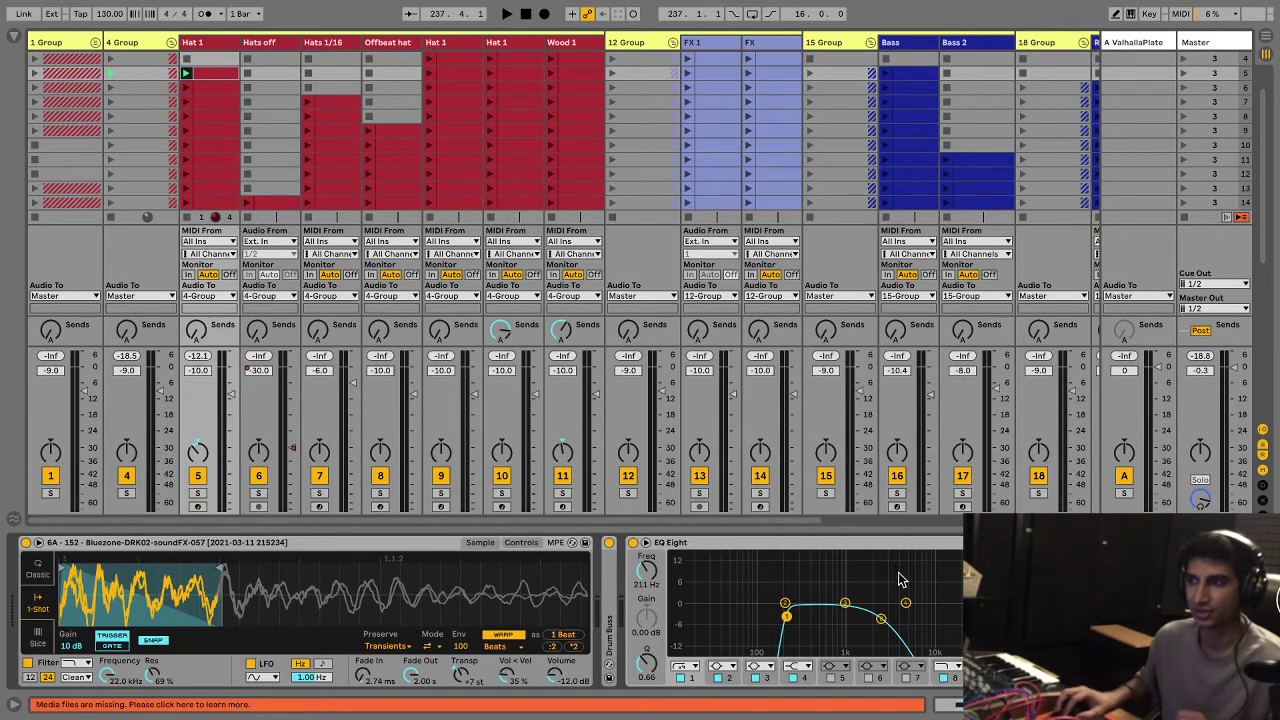
# Step: Fold EQ Eight and Drum Buss, switch Utility on, and launch the Hats 1/16 clip
pyautogui.doubleClick(843, 542)
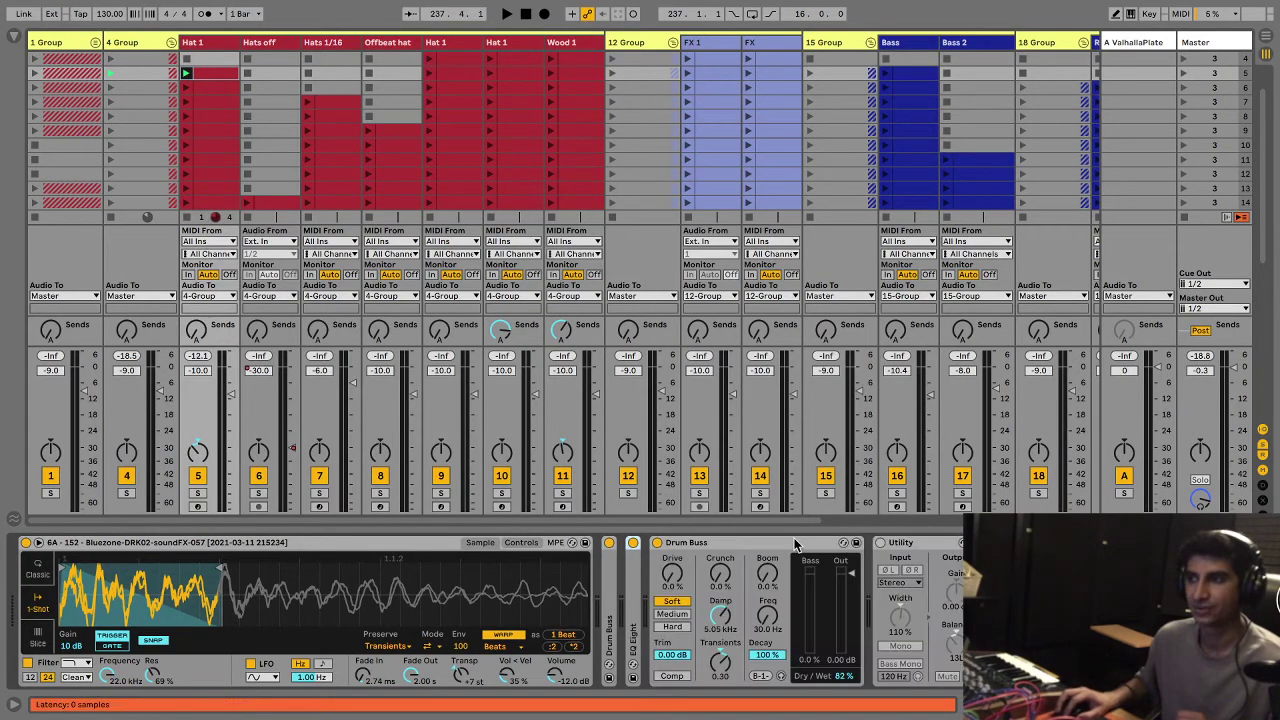
pyautogui.doubleClick(793, 540)
pyautogui.click(681, 542)
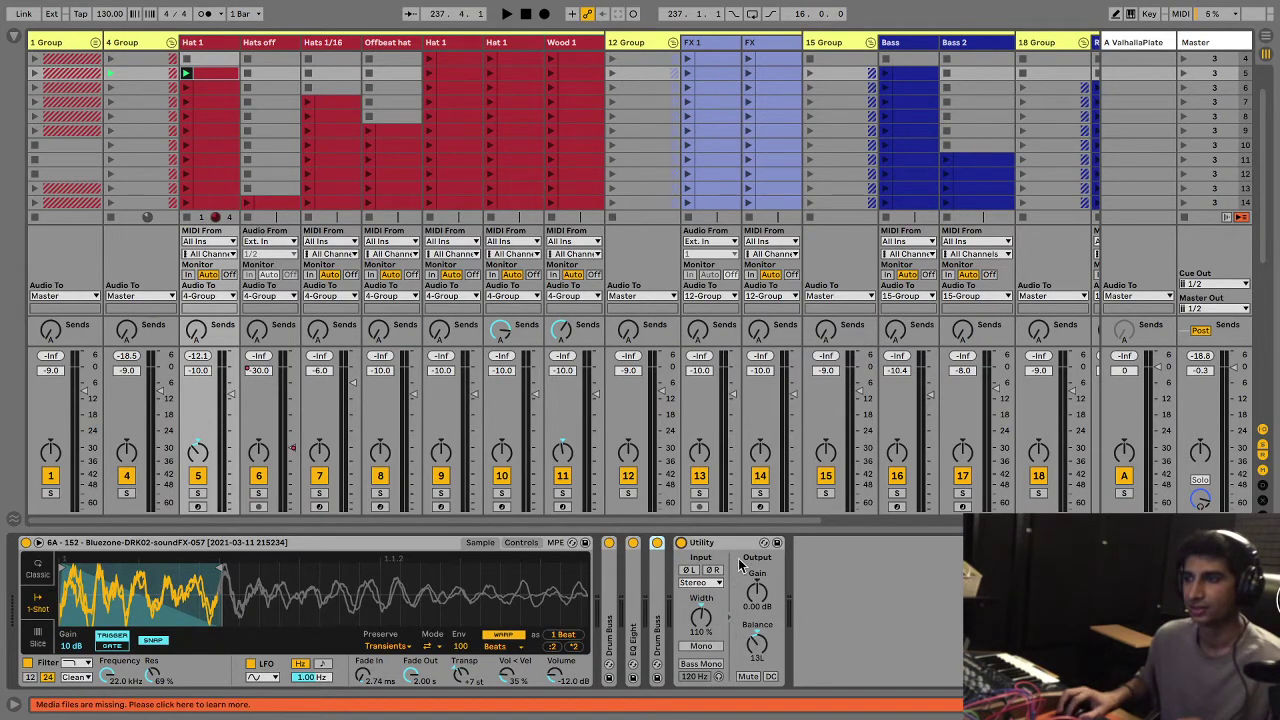
pyautogui.press('space')
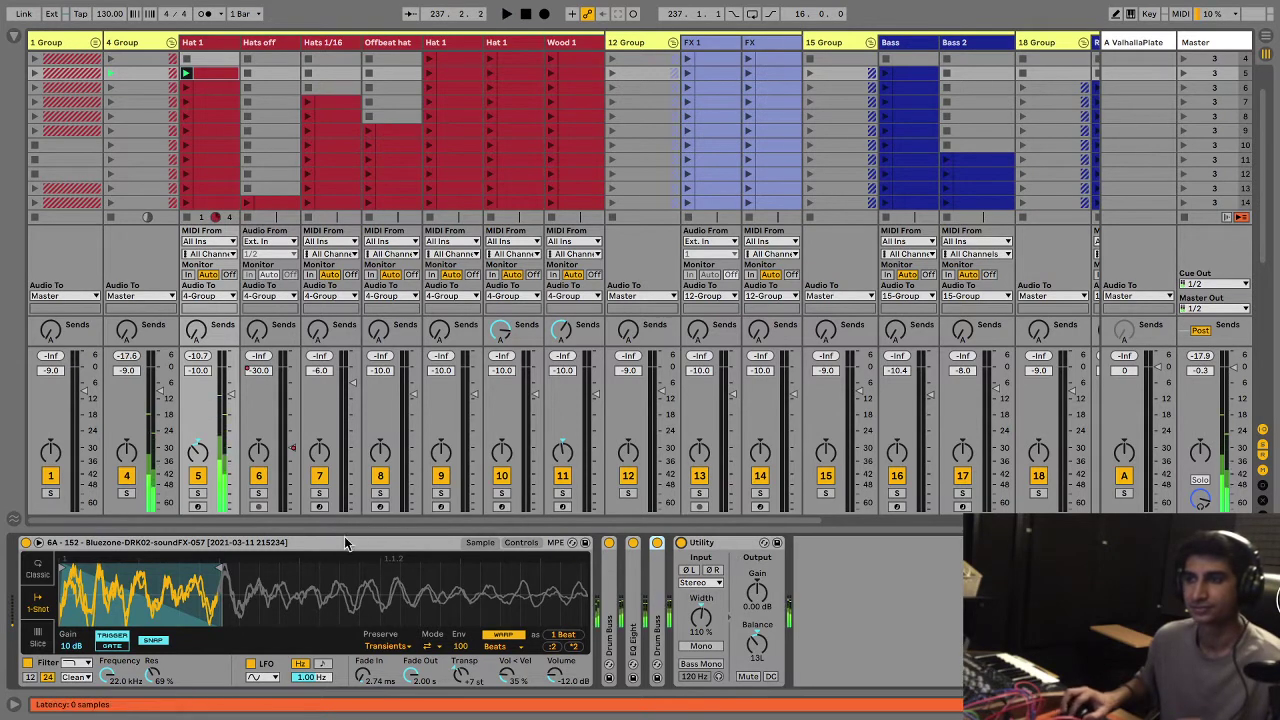
pyautogui.click(309, 103)
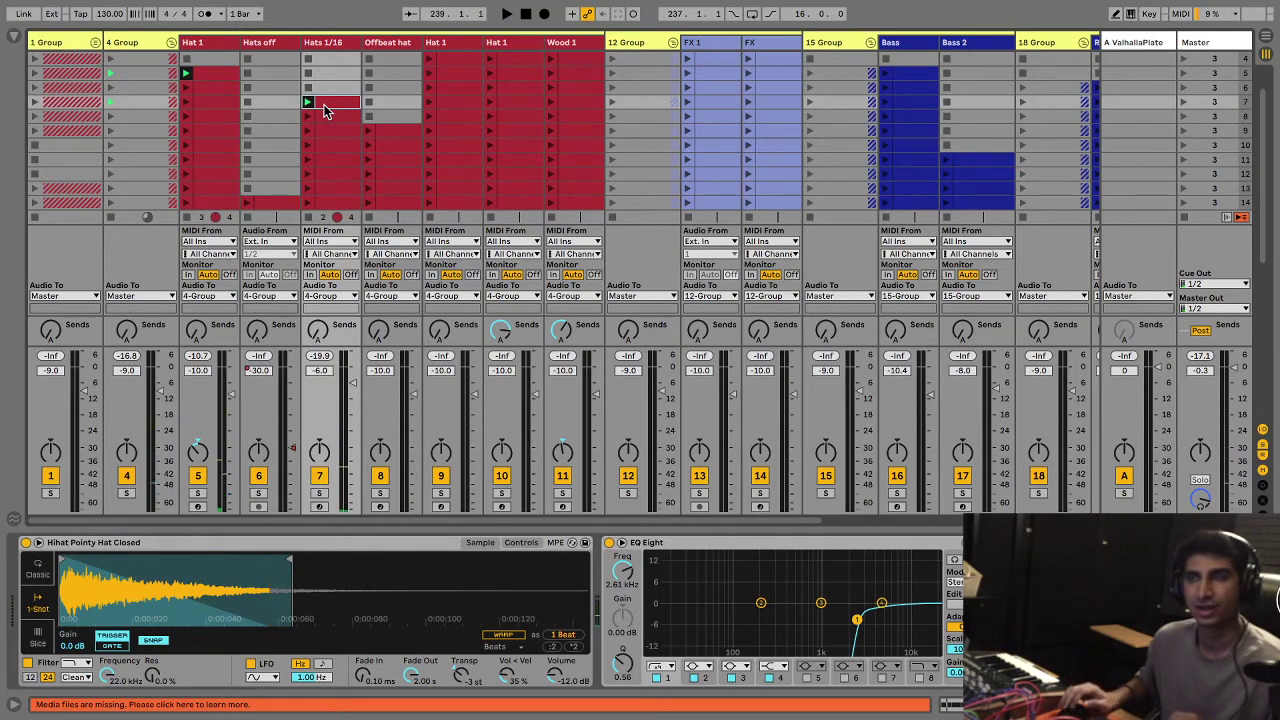
# Step: View the Hats 1/16 clip's notes, return to its effects, and fold EQ Eight and Utility
pyautogui.doubleClick(323, 110)
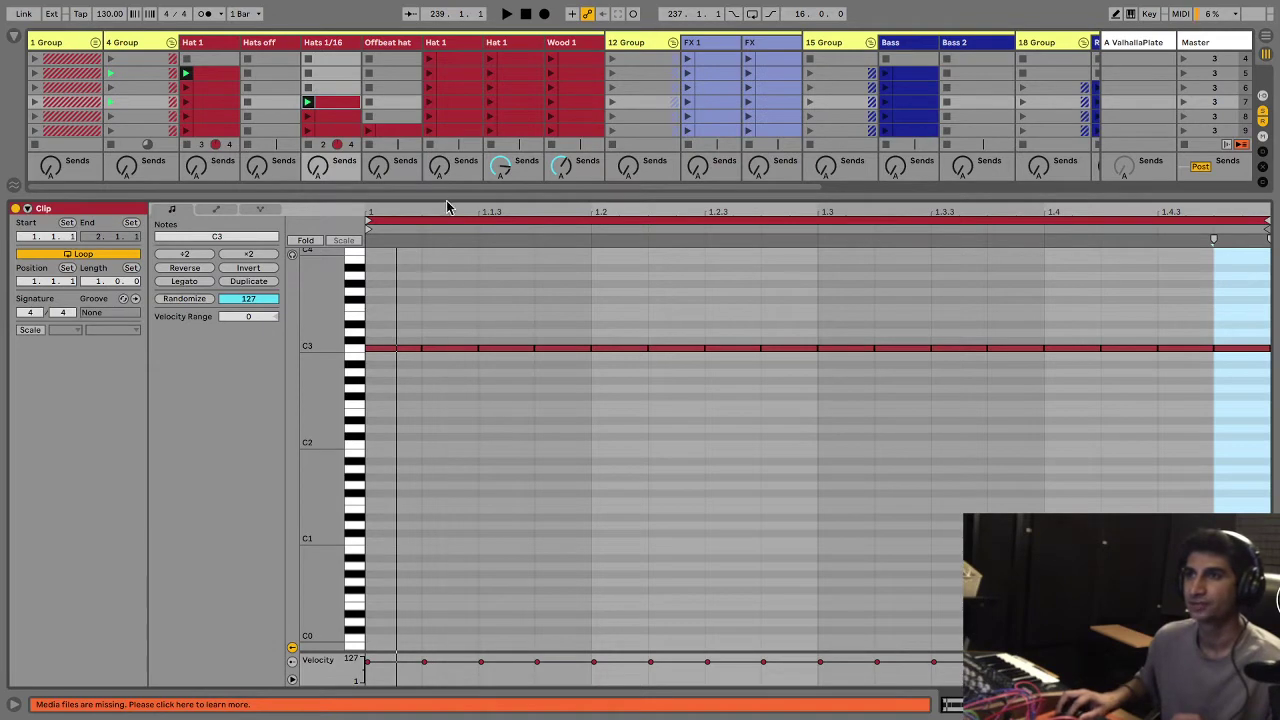
pyautogui.press('super+alt+l')
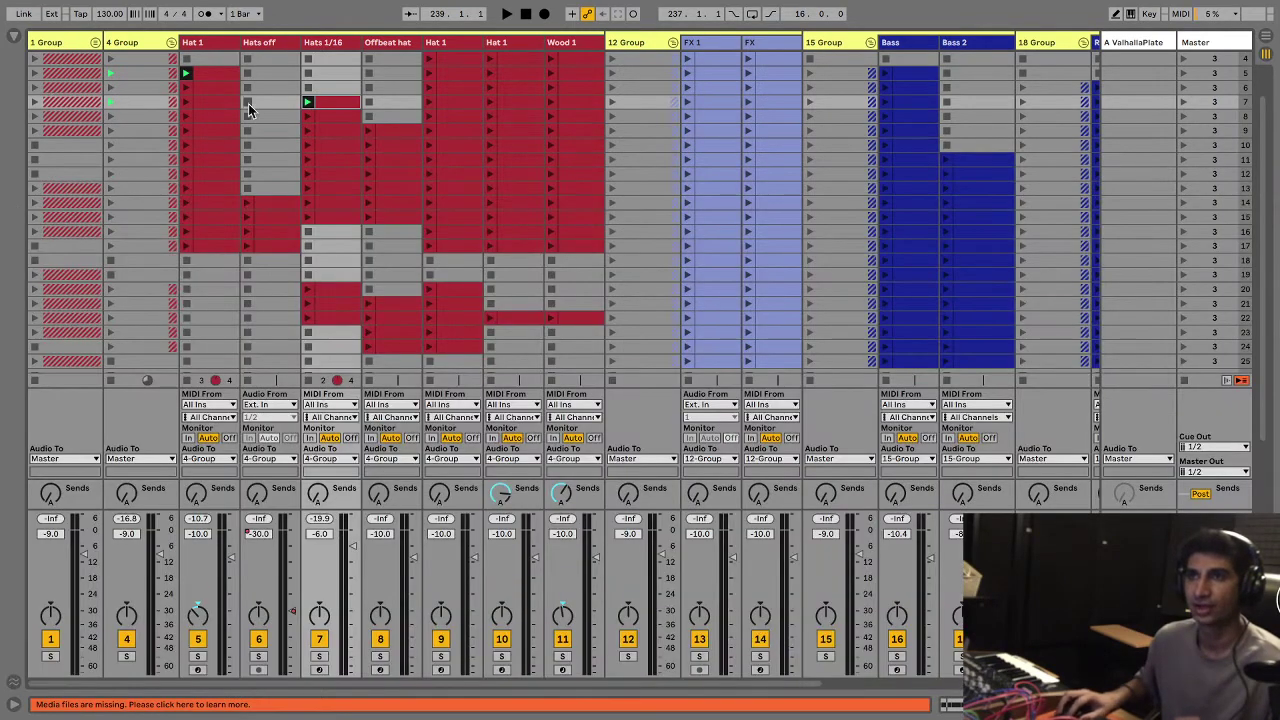
pyautogui.doubleClick(340, 102)
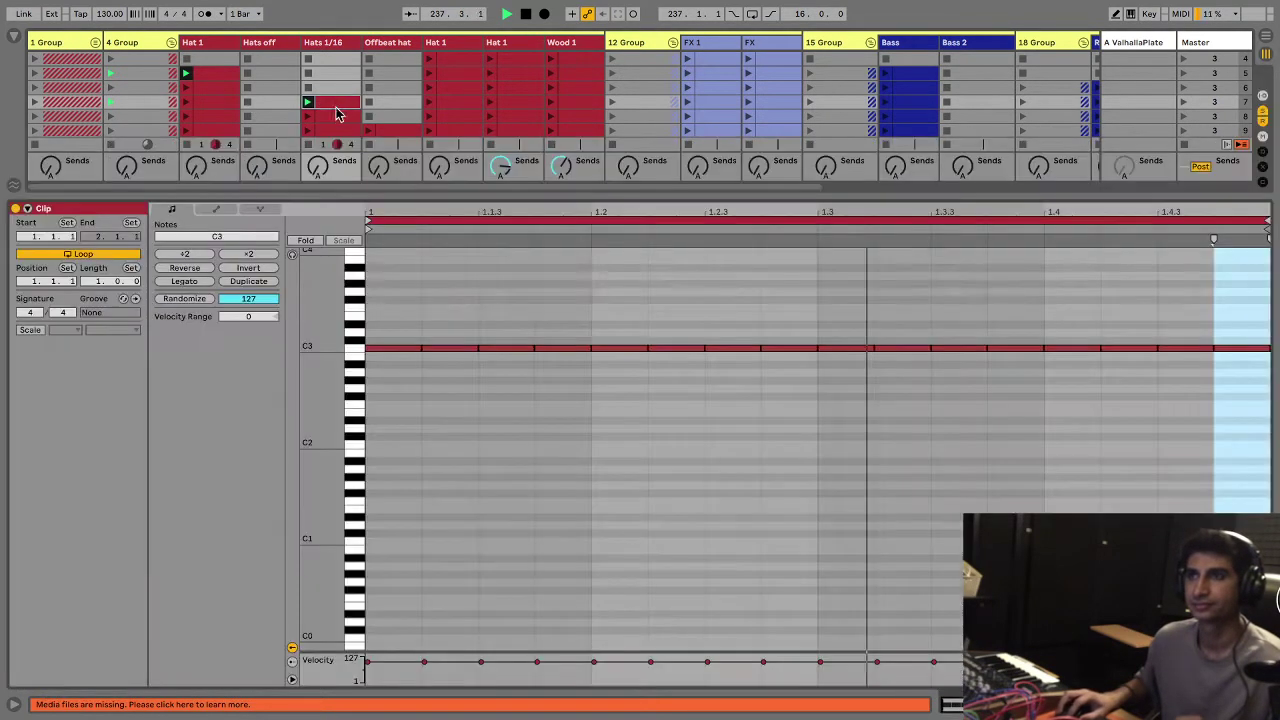
pyautogui.click(337, 42)
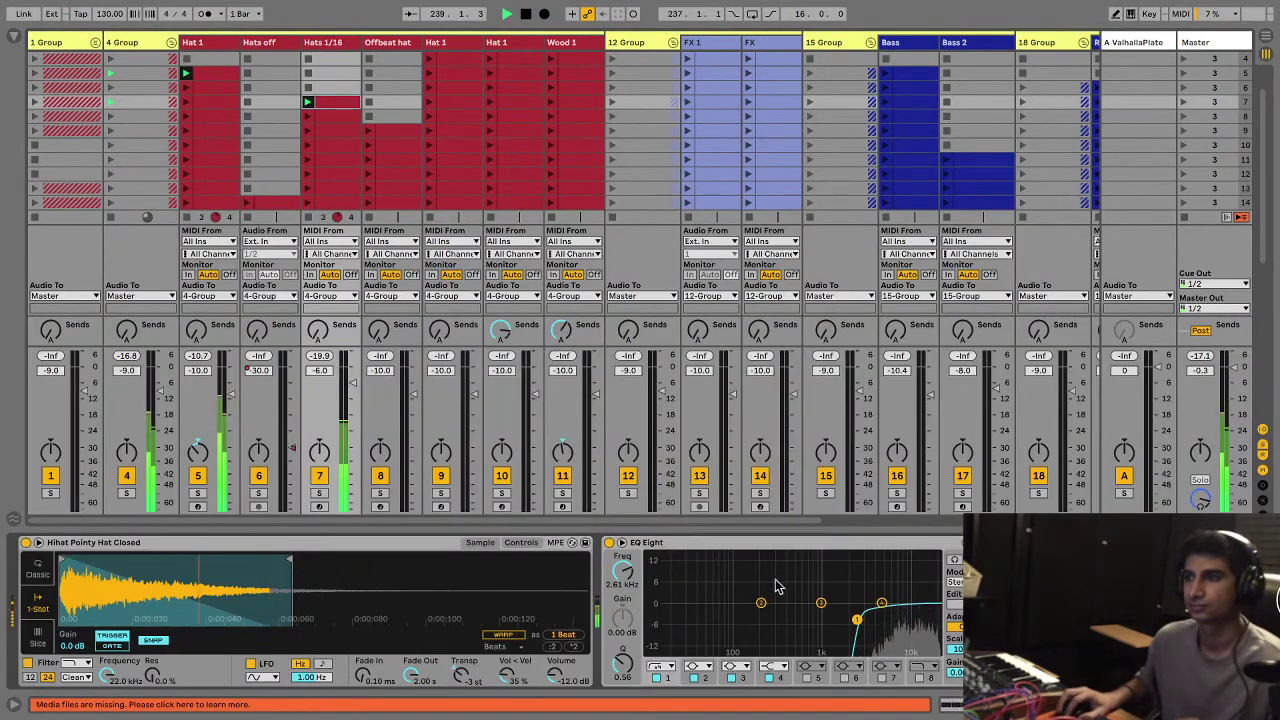
pyautogui.doubleClick(674, 542)
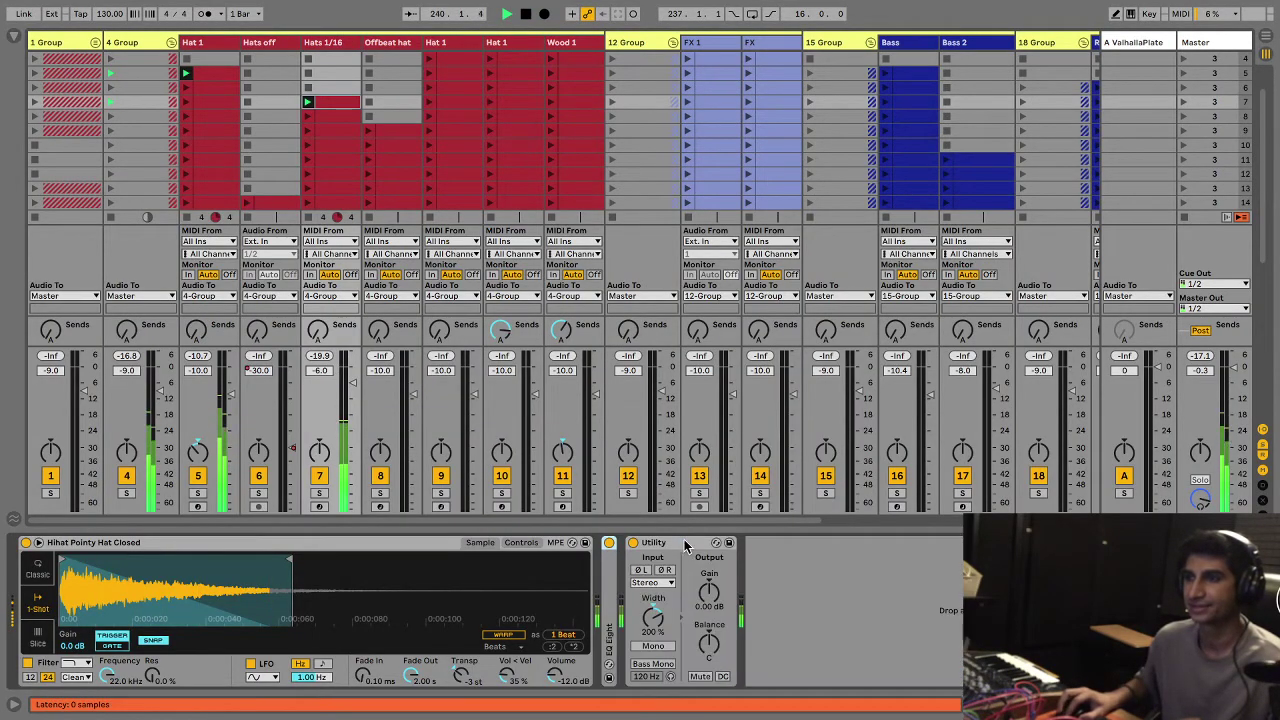
pyautogui.doubleClick(674, 541)
# Step: Launch the Offbeat hat clip, inspect its hi-hat sampler and EQ Eight, and start playback
pyautogui.click(369, 131)
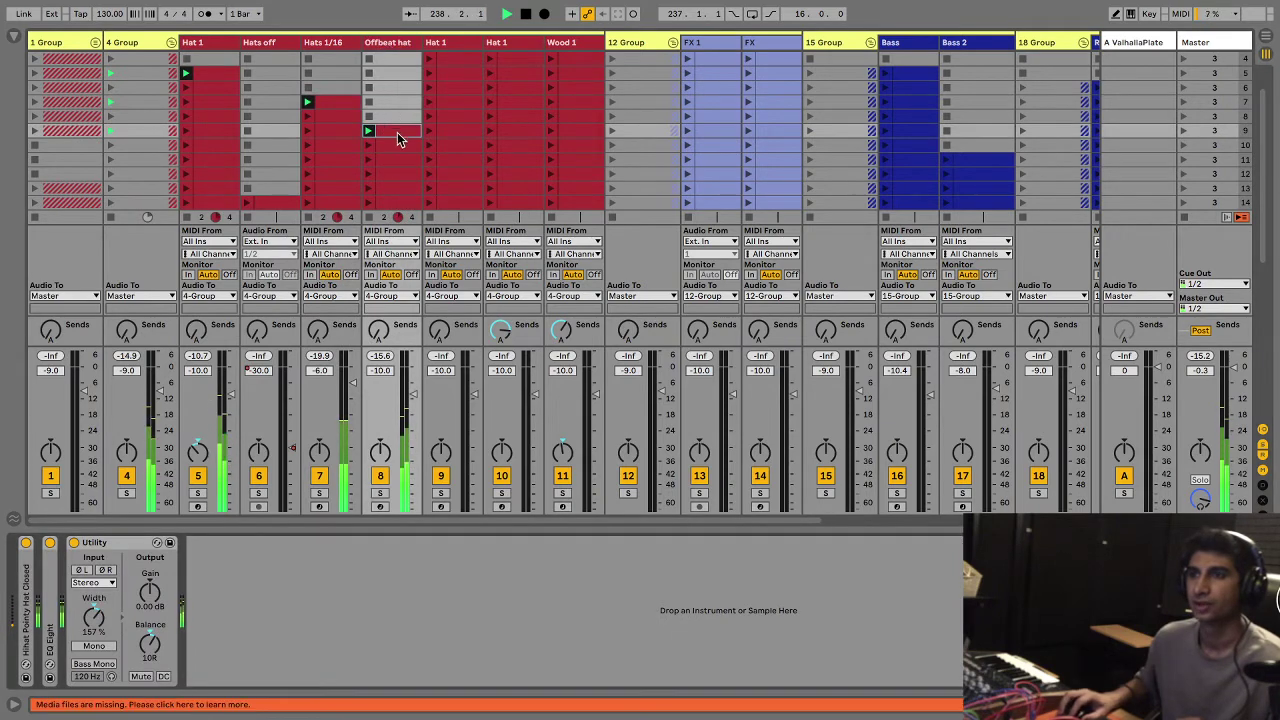
pyautogui.doubleClick(26, 610)
pyautogui.doubleClick(611, 622)
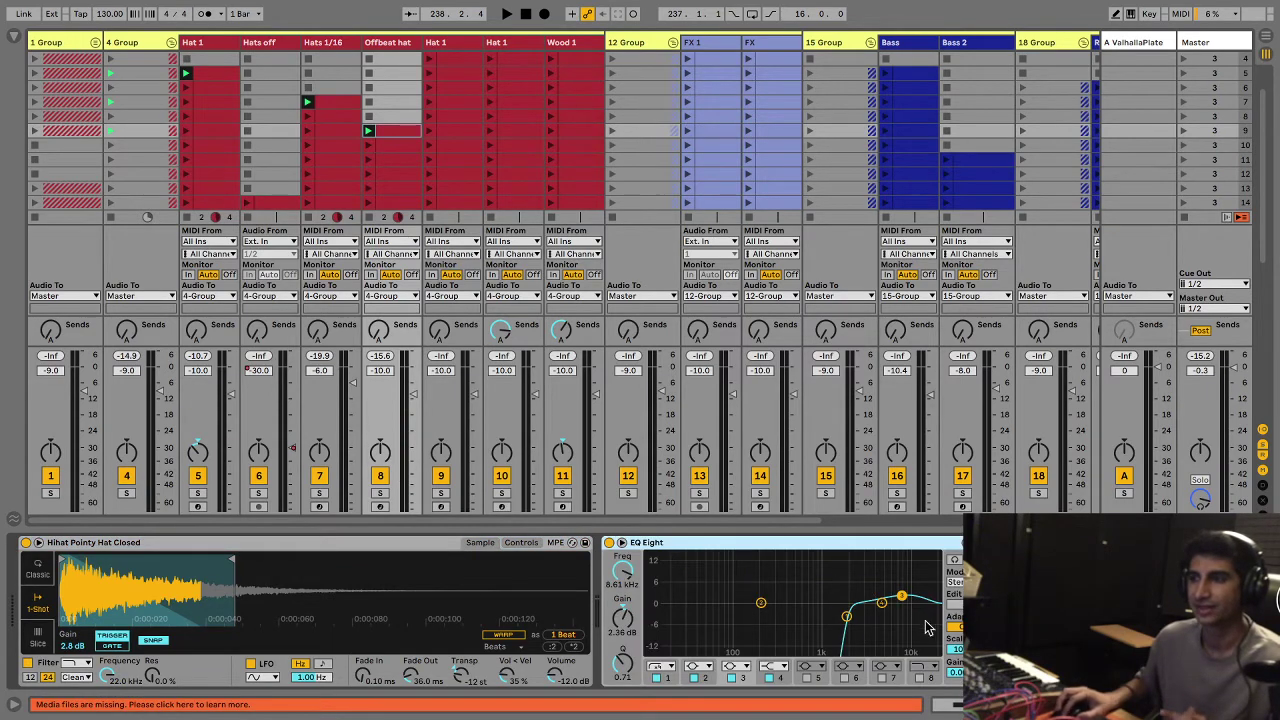
pyautogui.doubleClick(664, 546)
pyautogui.press('space')
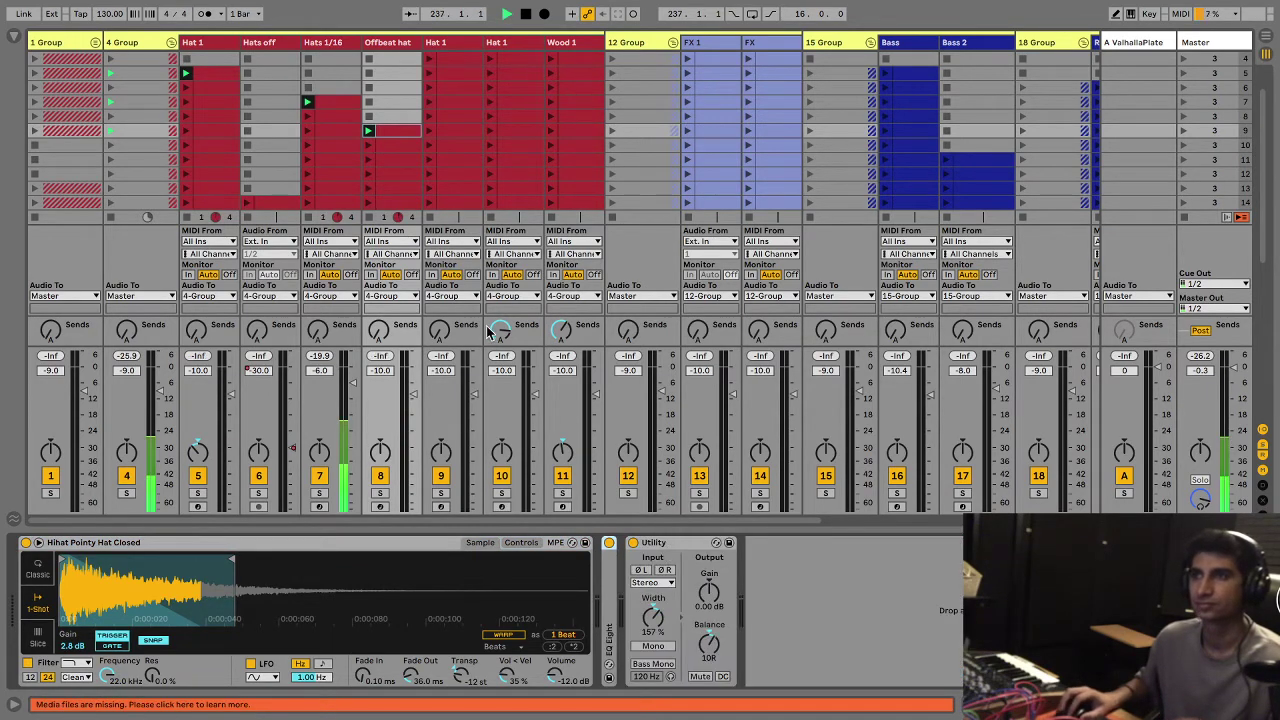
# Step: Launch the first Hat 1 clip, unfold its Wood Drop sampler, and play it with EQ Eight and Drum Buss off
pyautogui.click(428, 61)
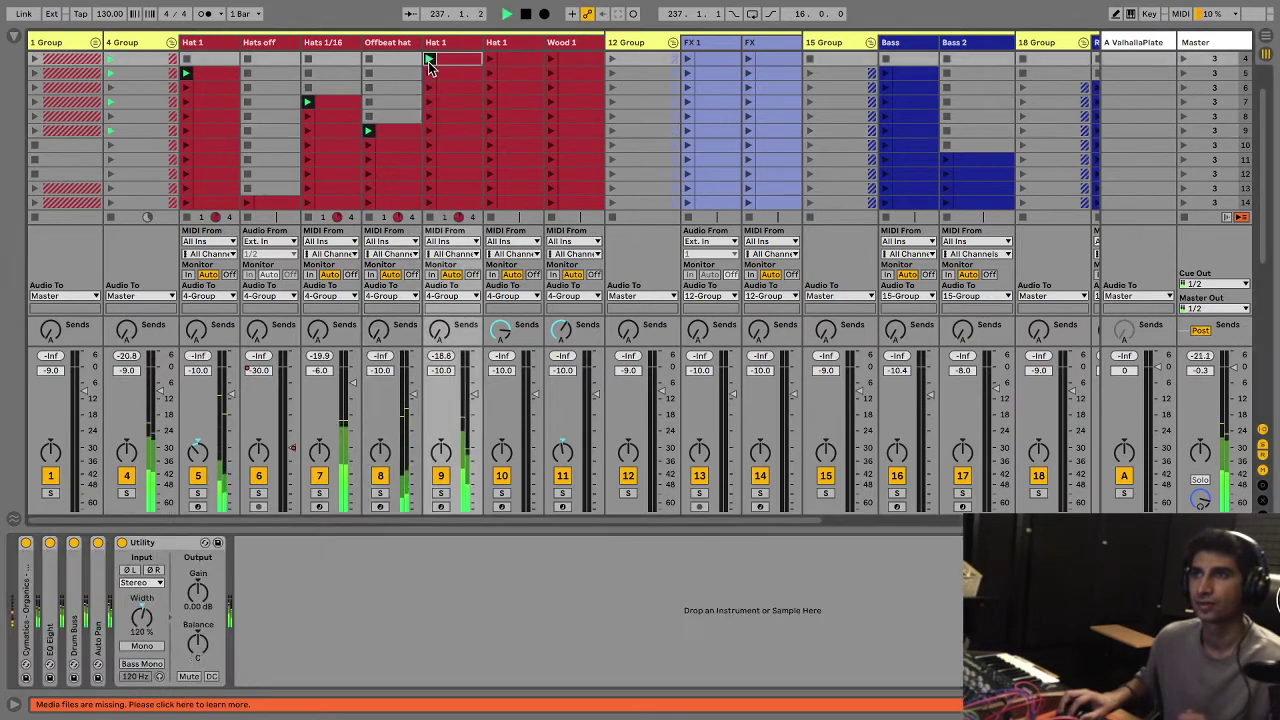
pyautogui.doubleClick(449, 61)
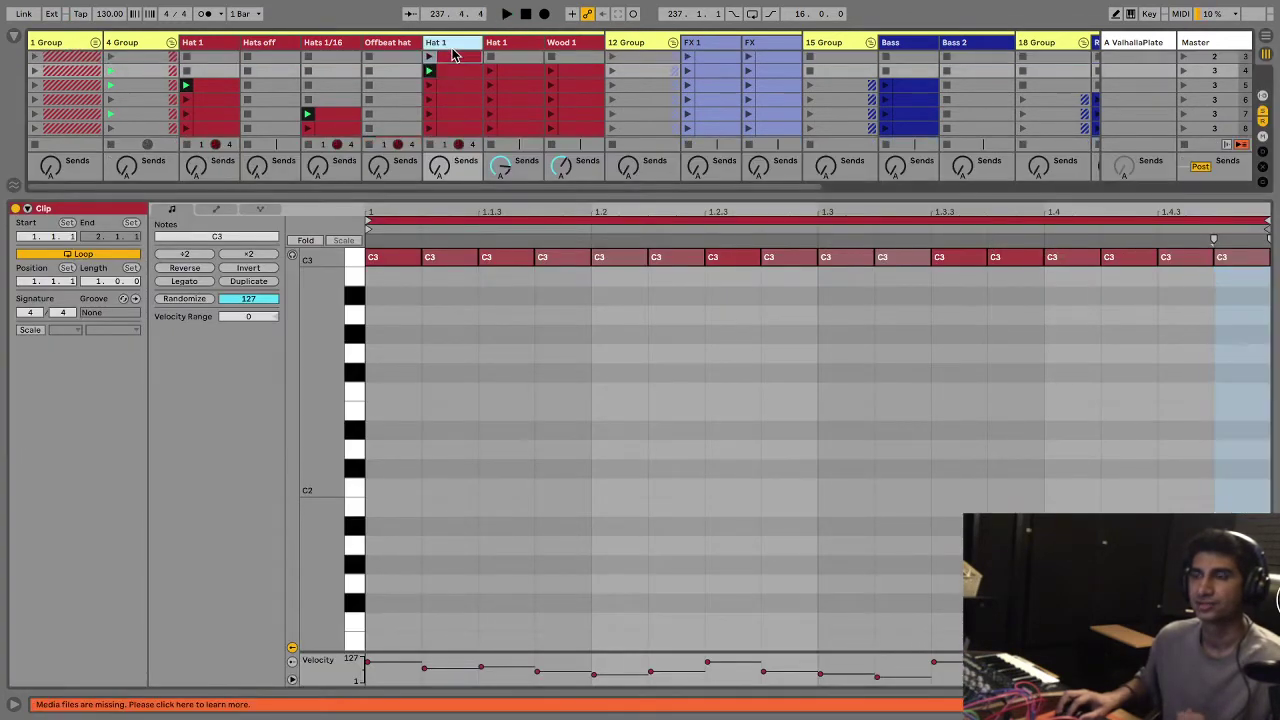
pyautogui.click(452, 46)
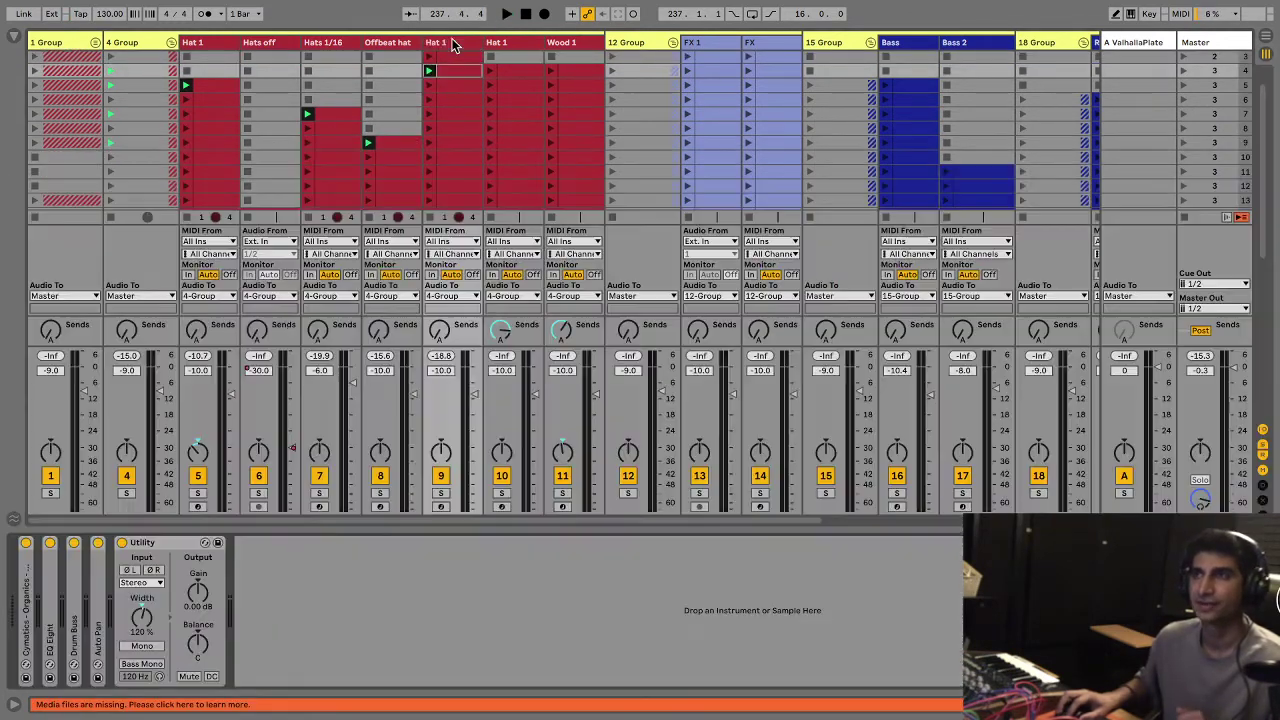
pyautogui.doubleClick(30, 625)
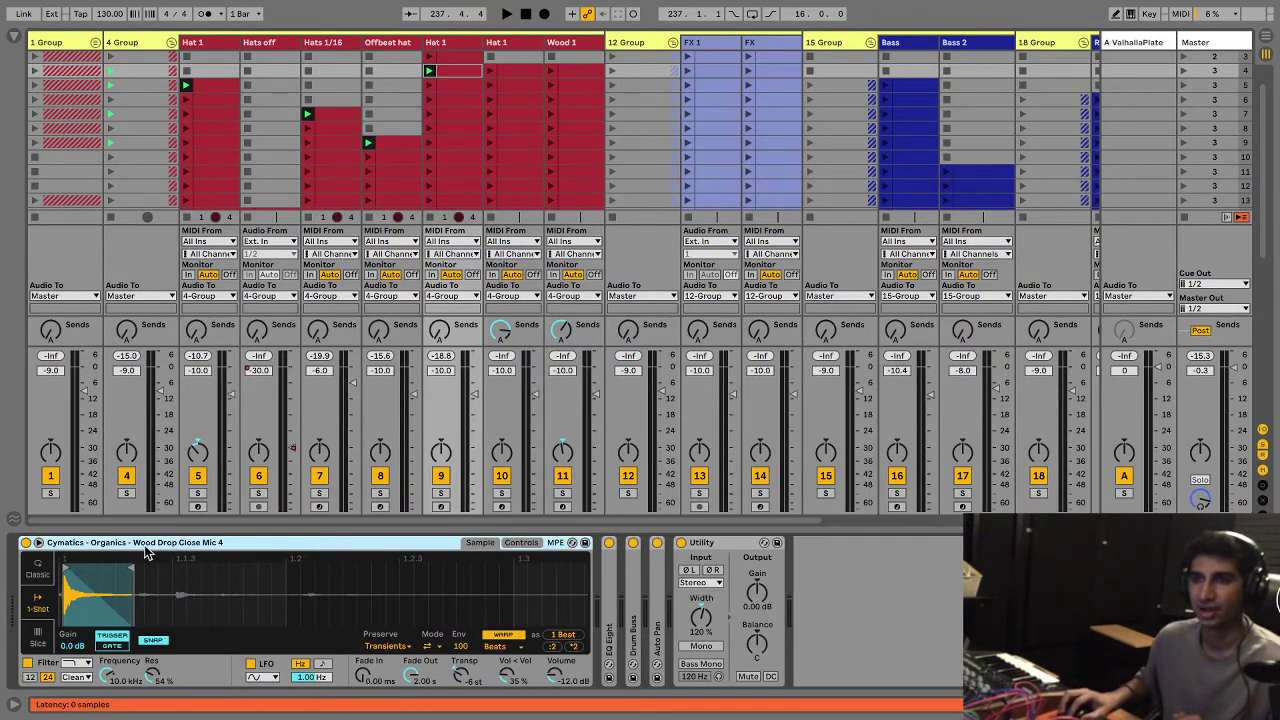
pyautogui.click(608, 542)
pyautogui.click(633, 543)
pyautogui.click(688, 548)
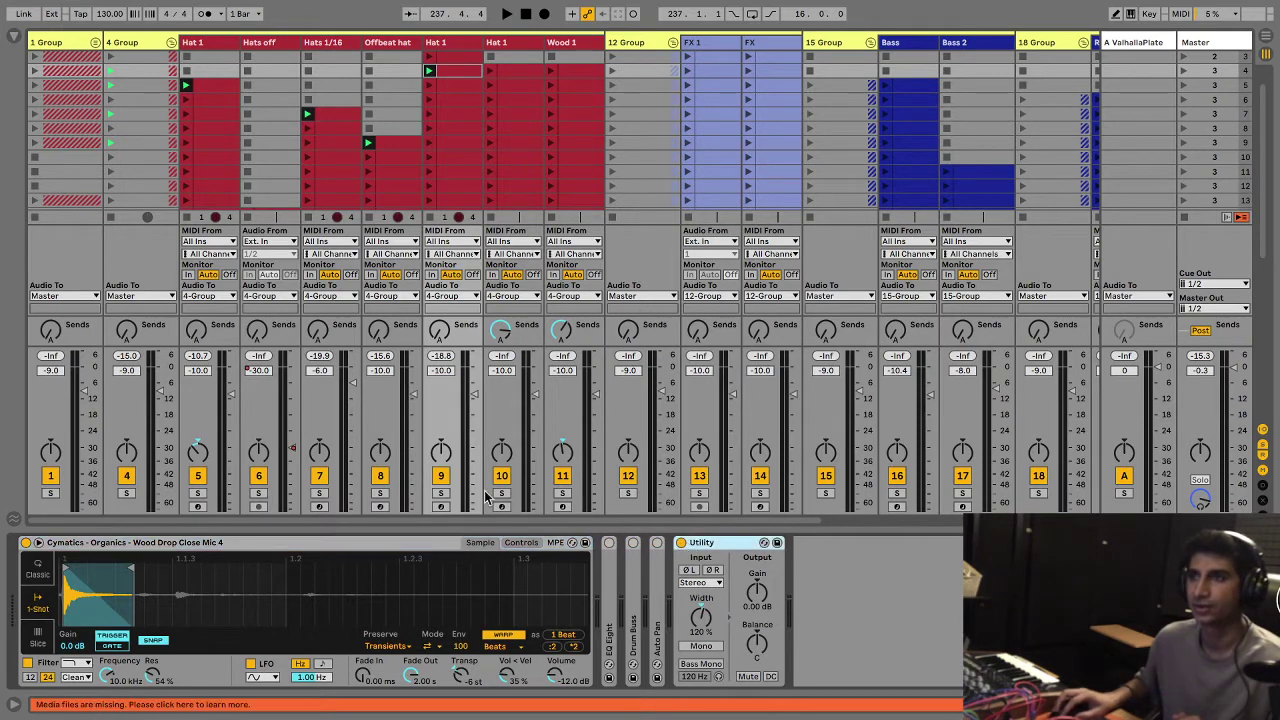
pyautogui.press('space')
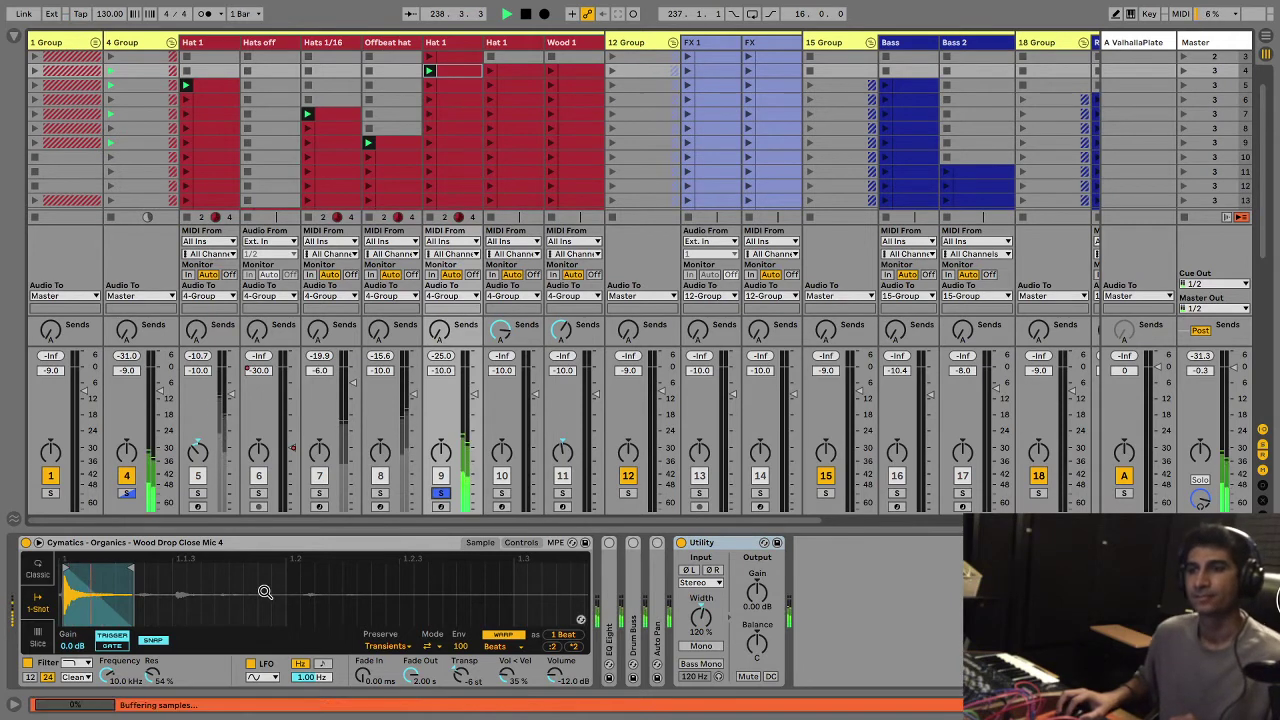
# Step: Re-enable Hat 1's EQ Eight and inspect its EQ Eight, Drum Buss and Auto Pan settings in turn
pyautogui.click(608, 542)
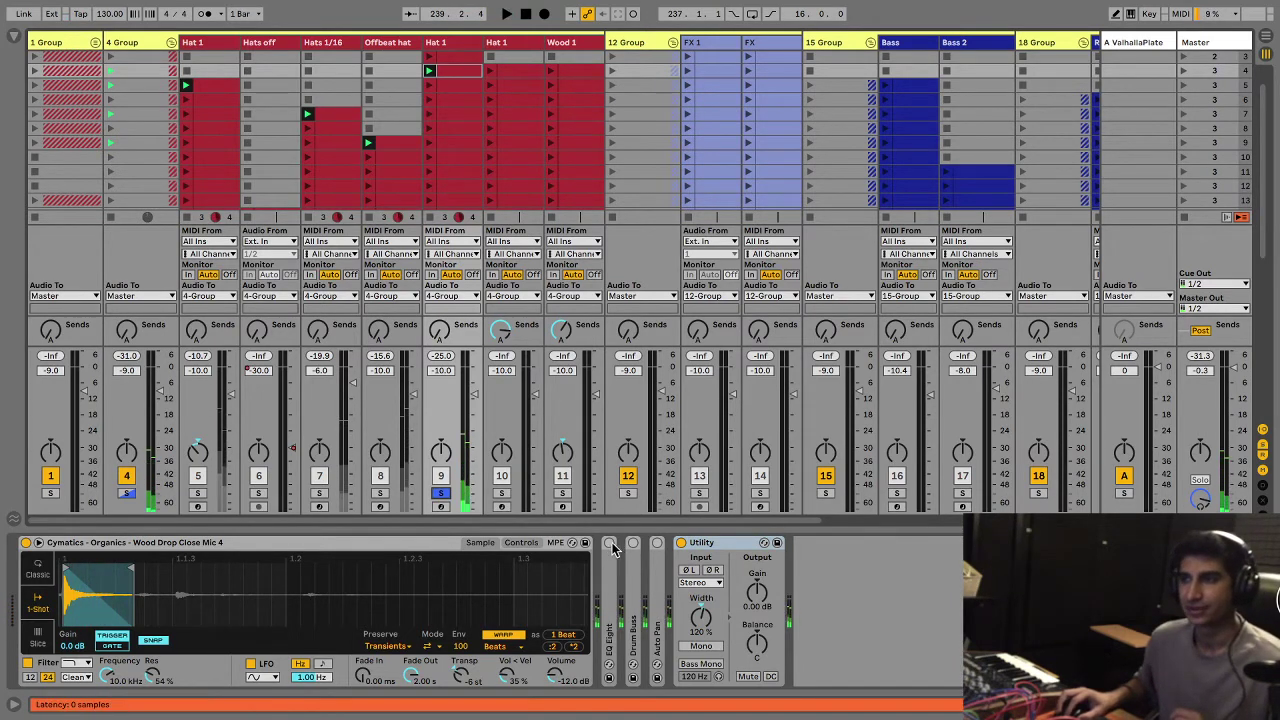
pyautogui.doubleClick(612, 597)
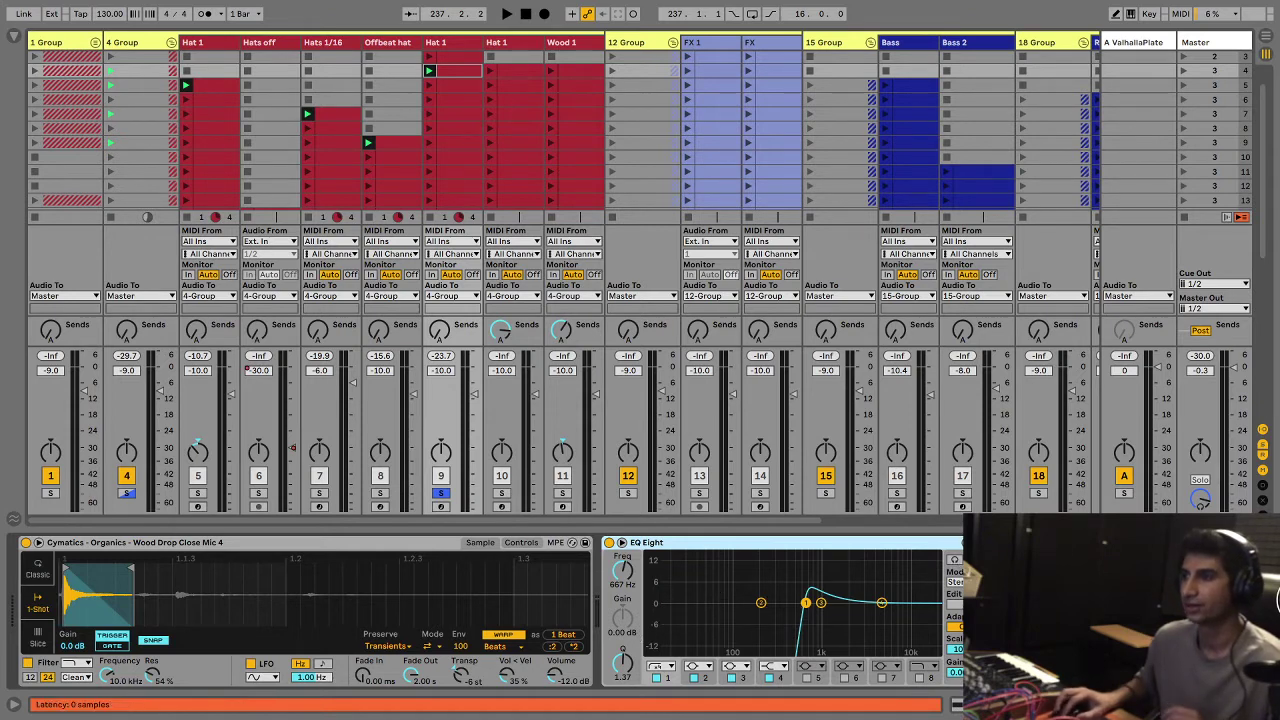
pyautogui.doubleClick(886, 551)
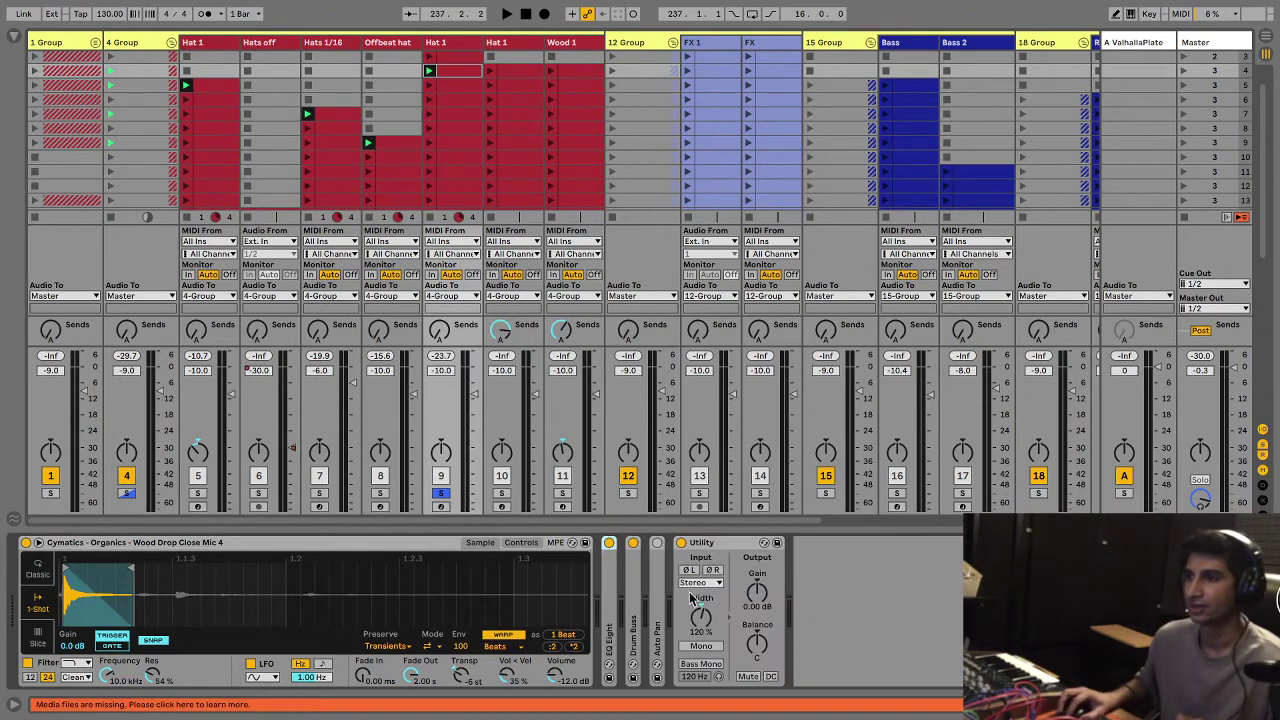
pyautogui.doubleClick(628, 605)
pyautogui.press('space')
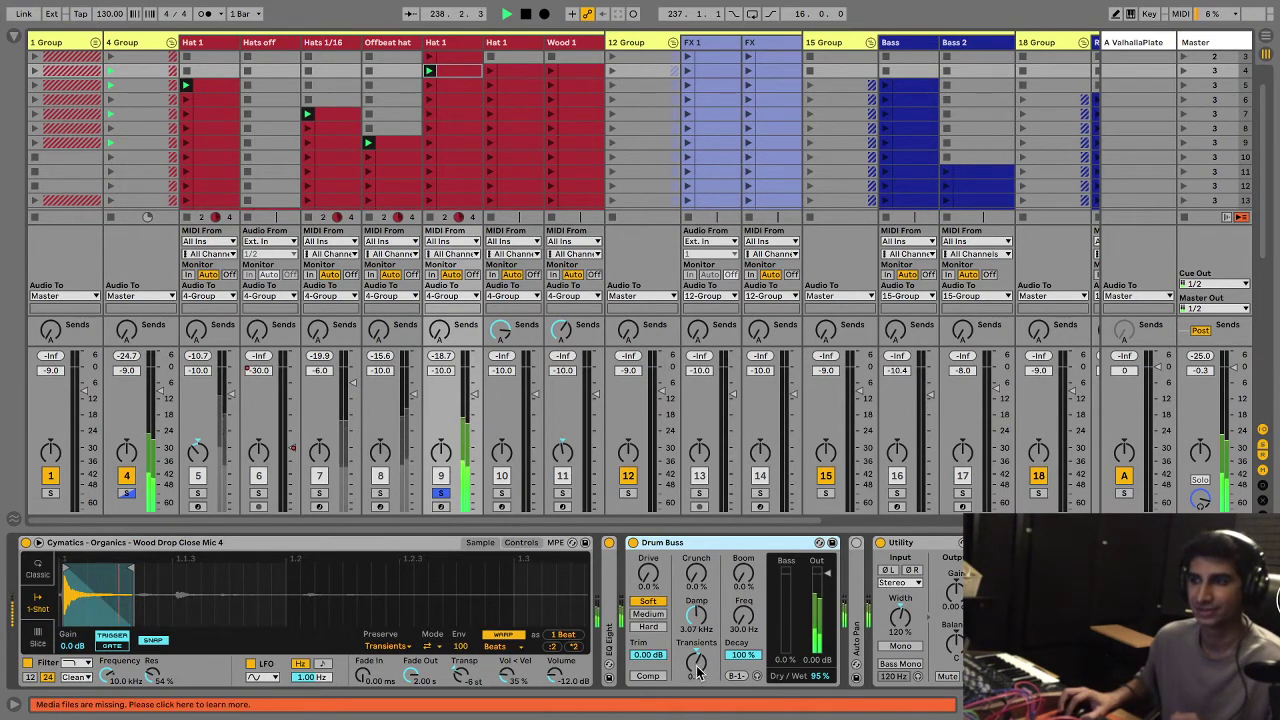
pyautogui.doubleClick(655, 542)
pyautogui.doubleClick(657, 548)
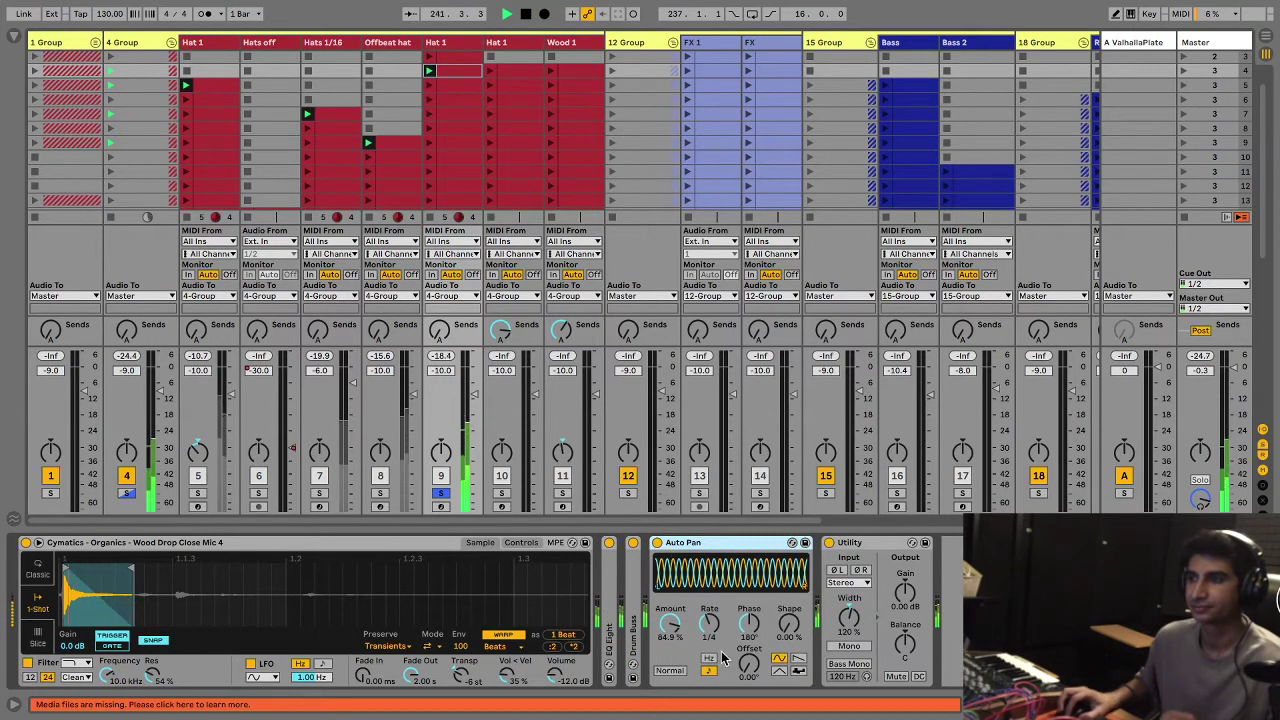
pyautogui.doubleClick(657, 545)
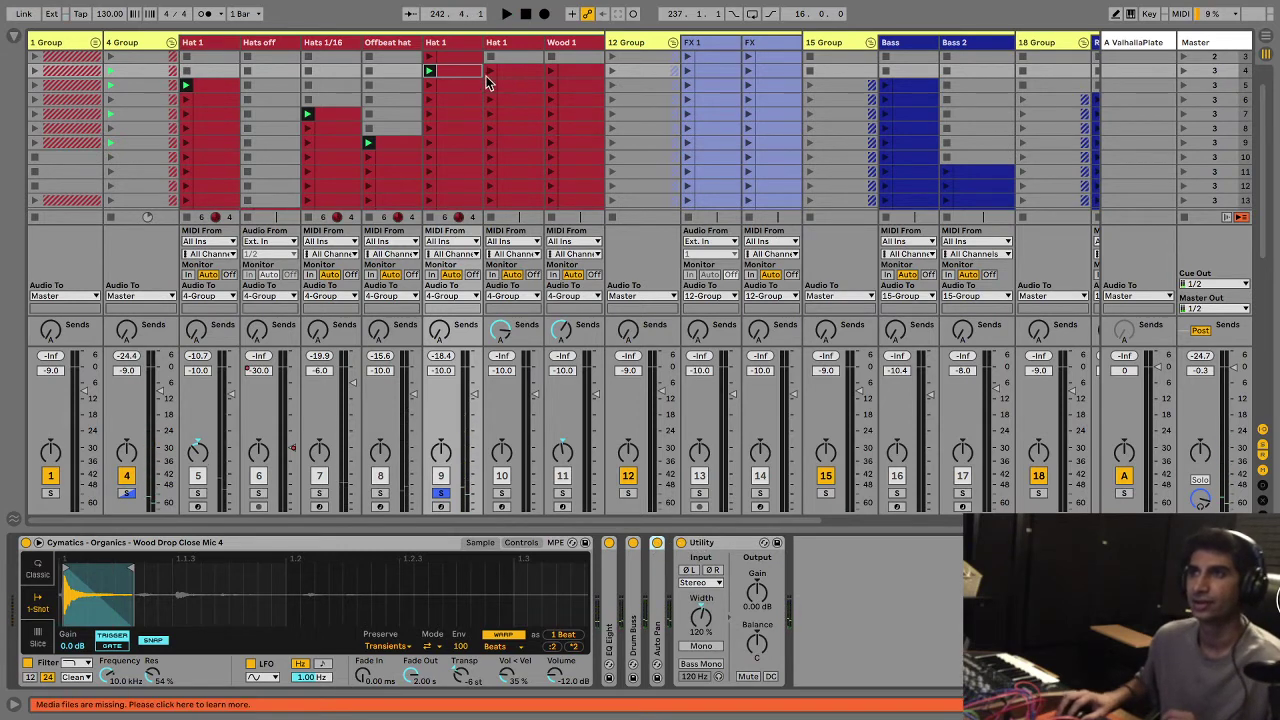
# Step: Launch the Hat 1 clip and zoom its piano roll in on the single C1 note
pyautogui.click(490, 71)
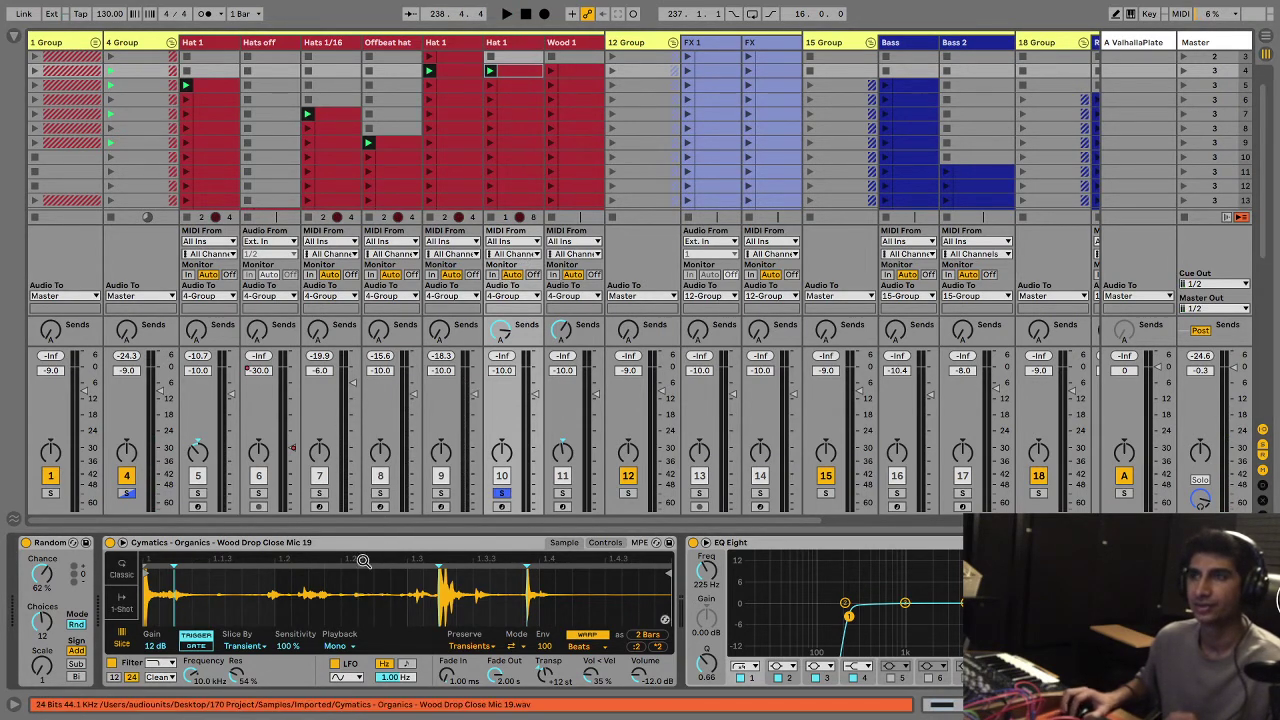
pyautogui.click(122, 606)
pyautogui.doubleClick(524, 79)
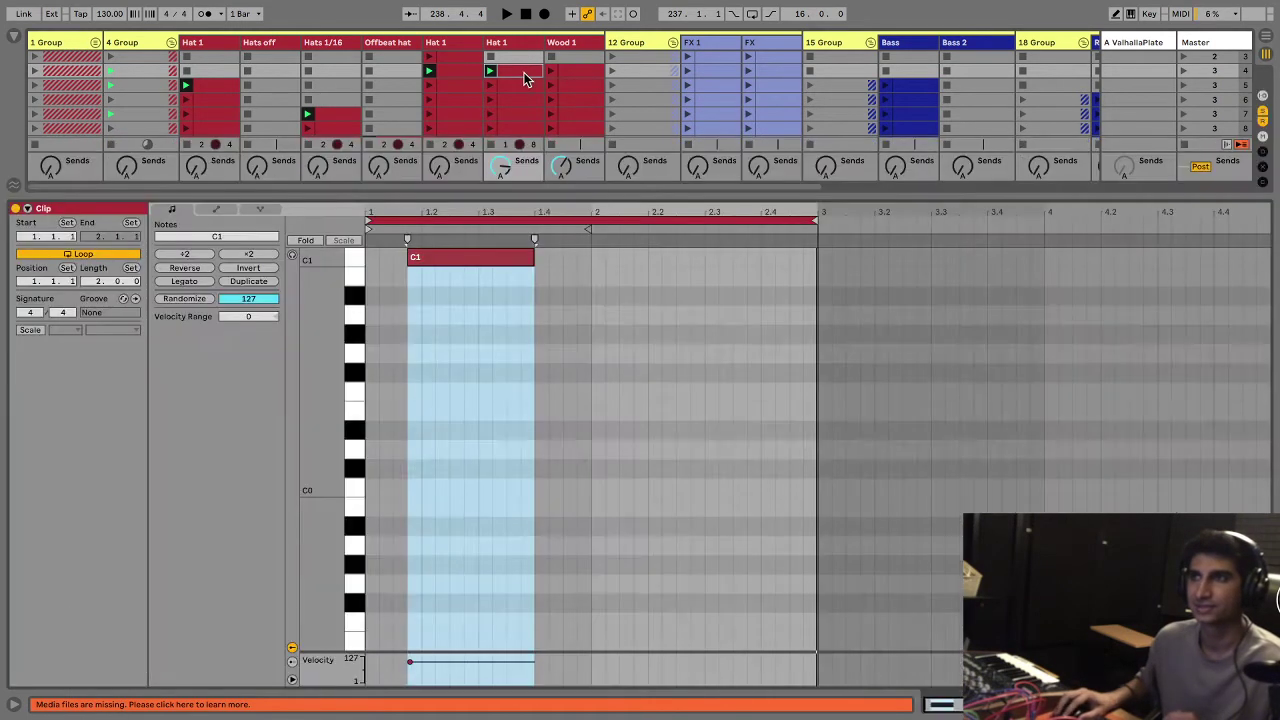
pyautogui.scroll(2, 447, 343)
pyautogui.click(394, 334)
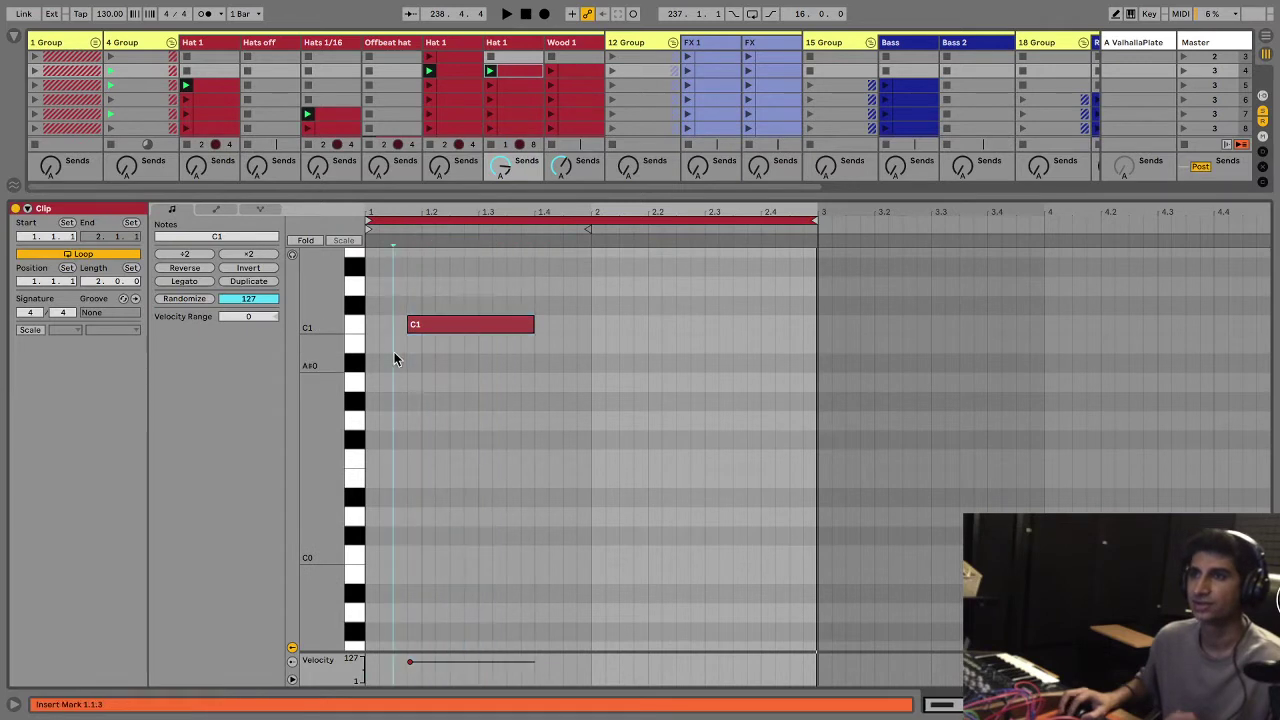
pyautogui.moveTo(396, 217); pyautogui.dragTo(396, 230)
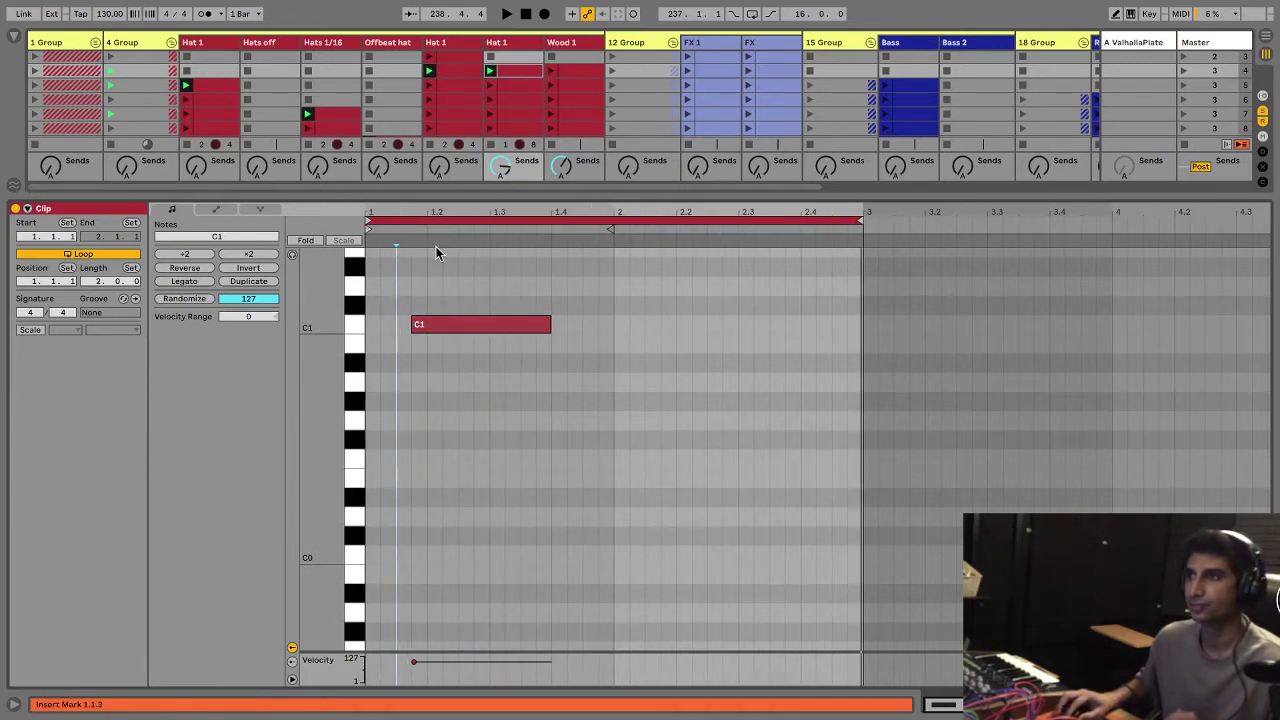
pyautogui.moveTo(799, 204); pyautogui.dragTo(840, 205)
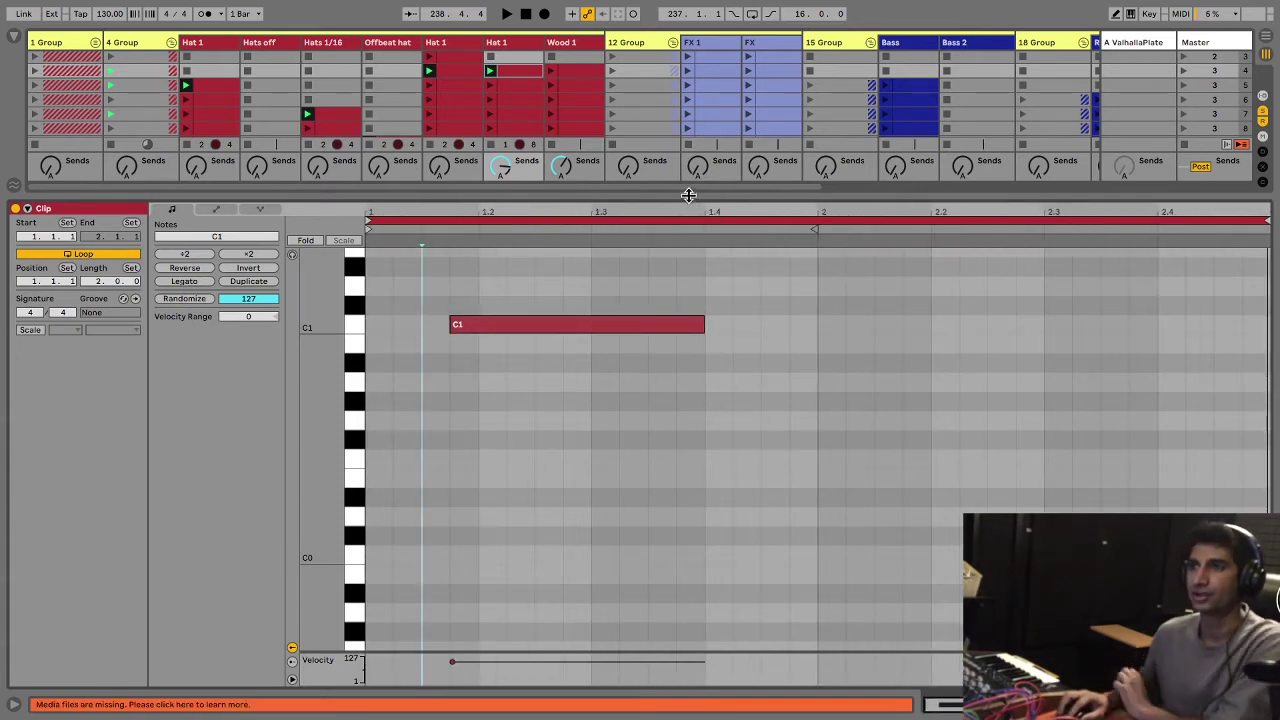
# Step: Hide the clip editor and remove the accidentally created empty Hat 1 clip
pyautogui.hotkey('ctrl', 'alt', 'l')
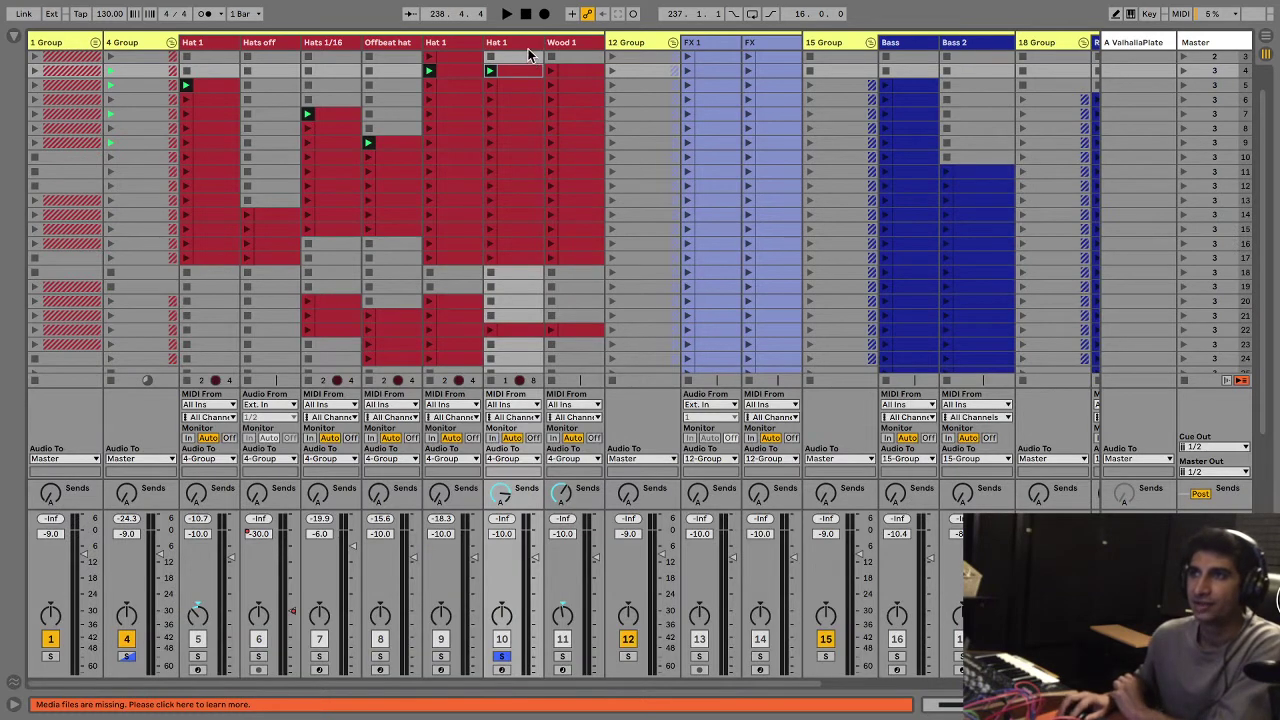
pyautogui.doubleClick(530, 55)
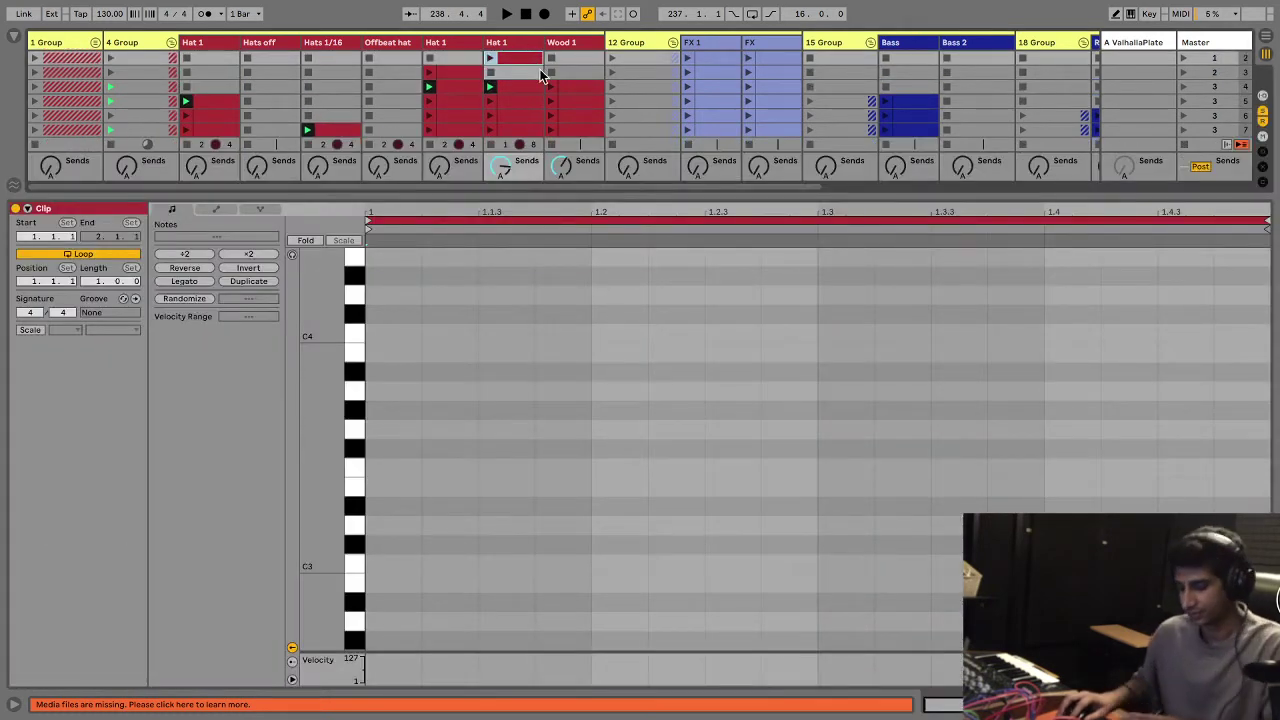
pyautogui.press('Delete')
pyautogui.hotkey('shift', 'Tab')
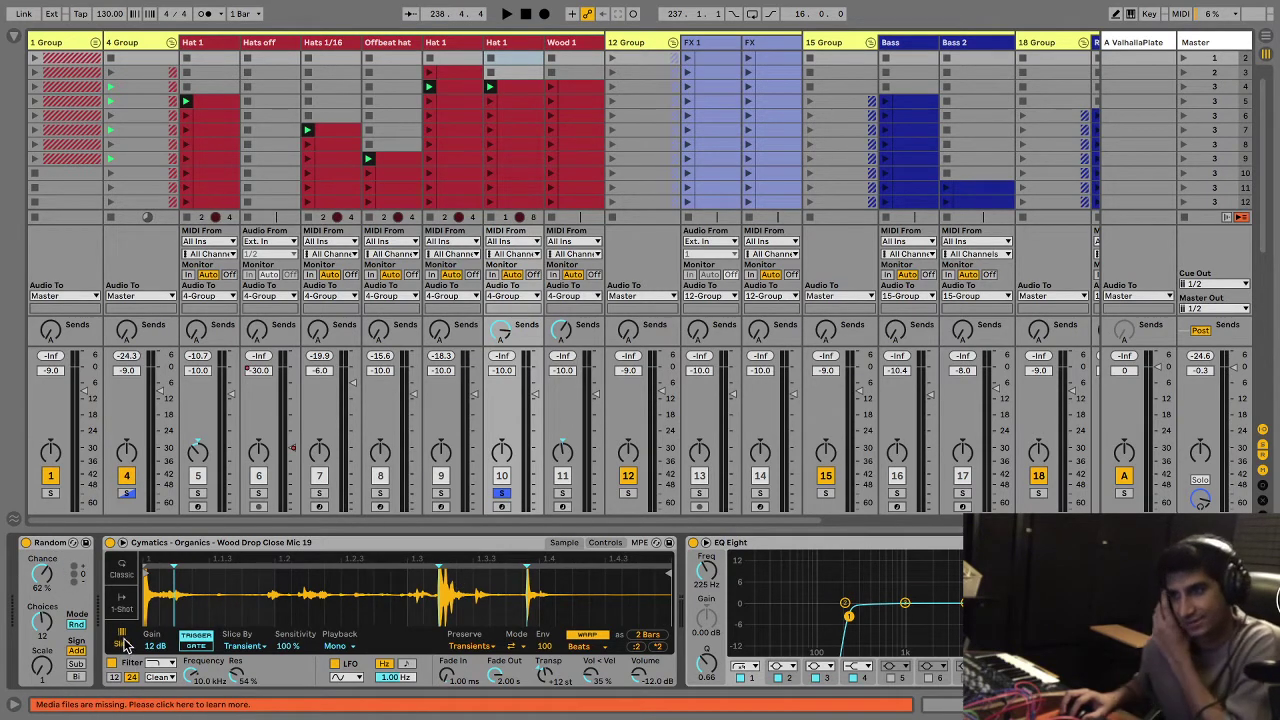
# Step: Play the session, fold the hat's sampler, and solo only the Wood 1 track
pyautogui.press('space')
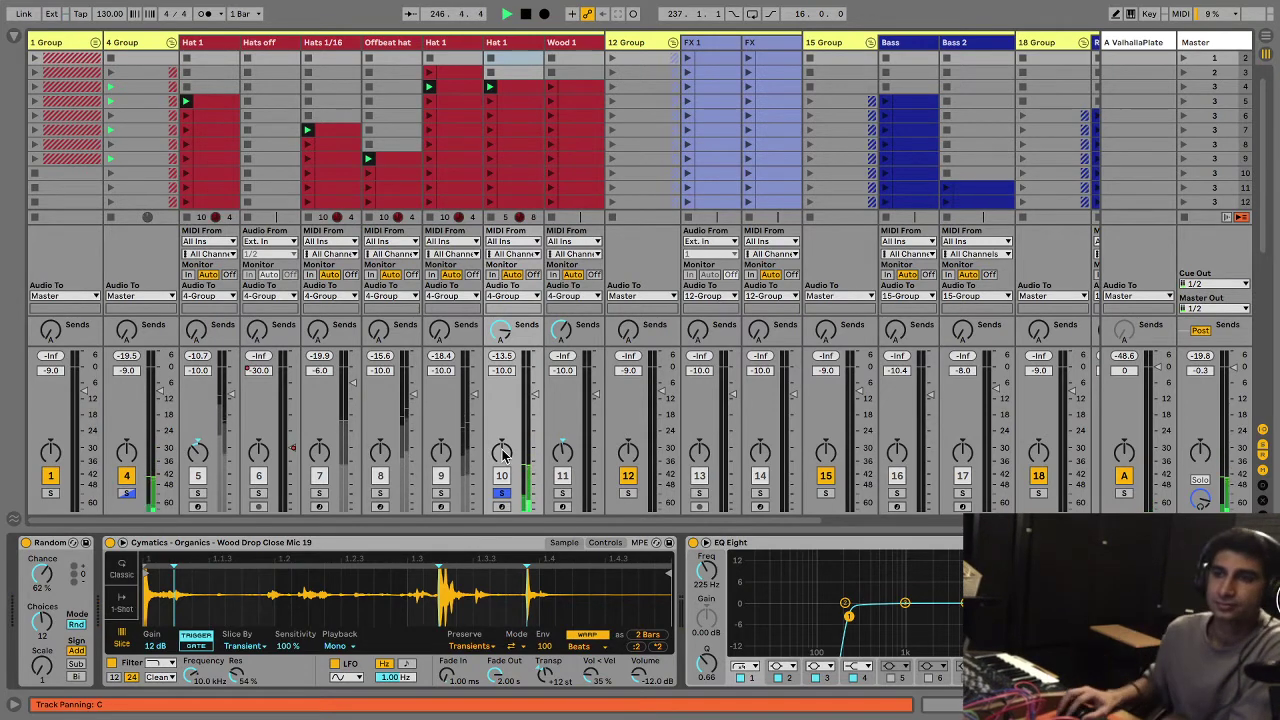
pyautogui.doubleClick(435, 549)
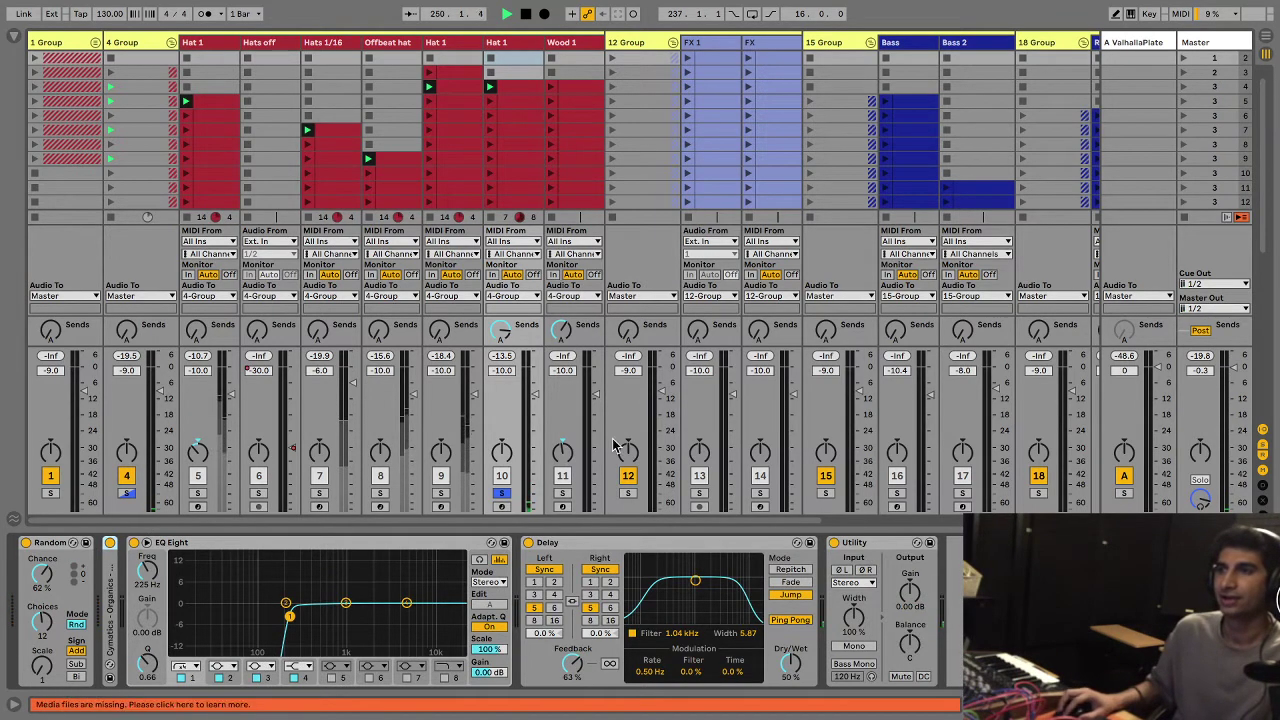
pyautogui.click(504, 494)
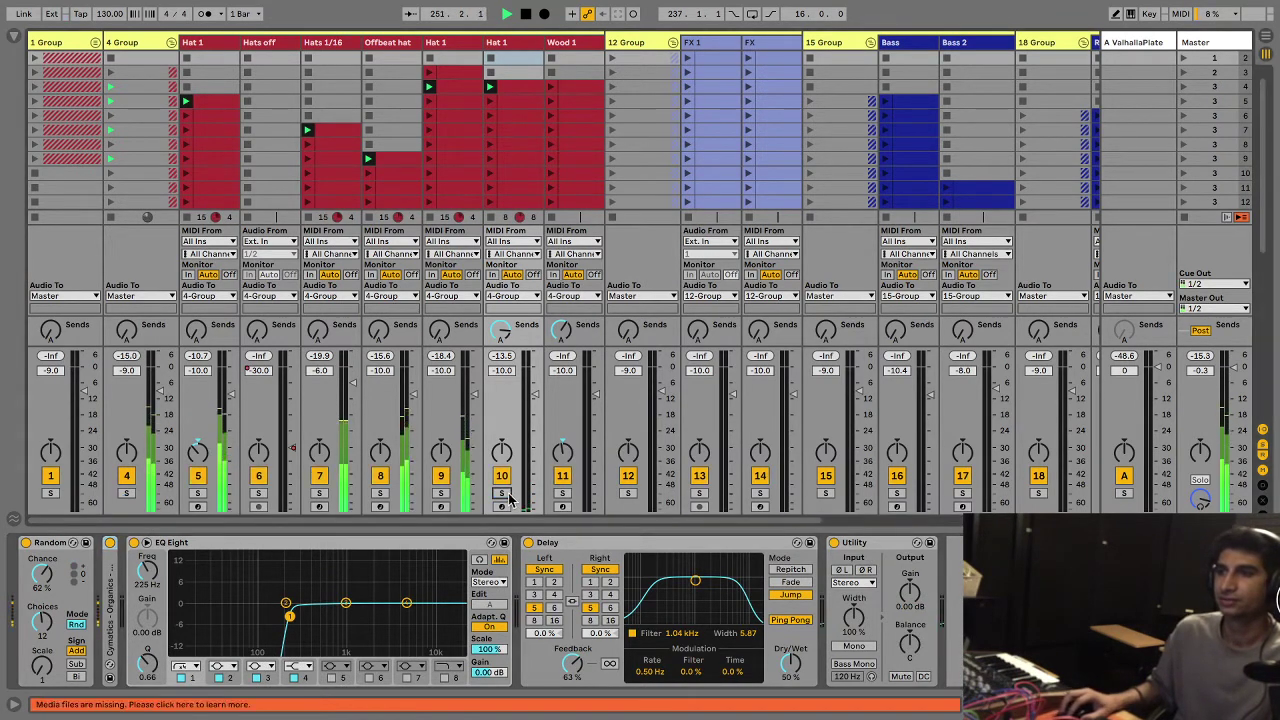
pyautogui.click(562, 493)
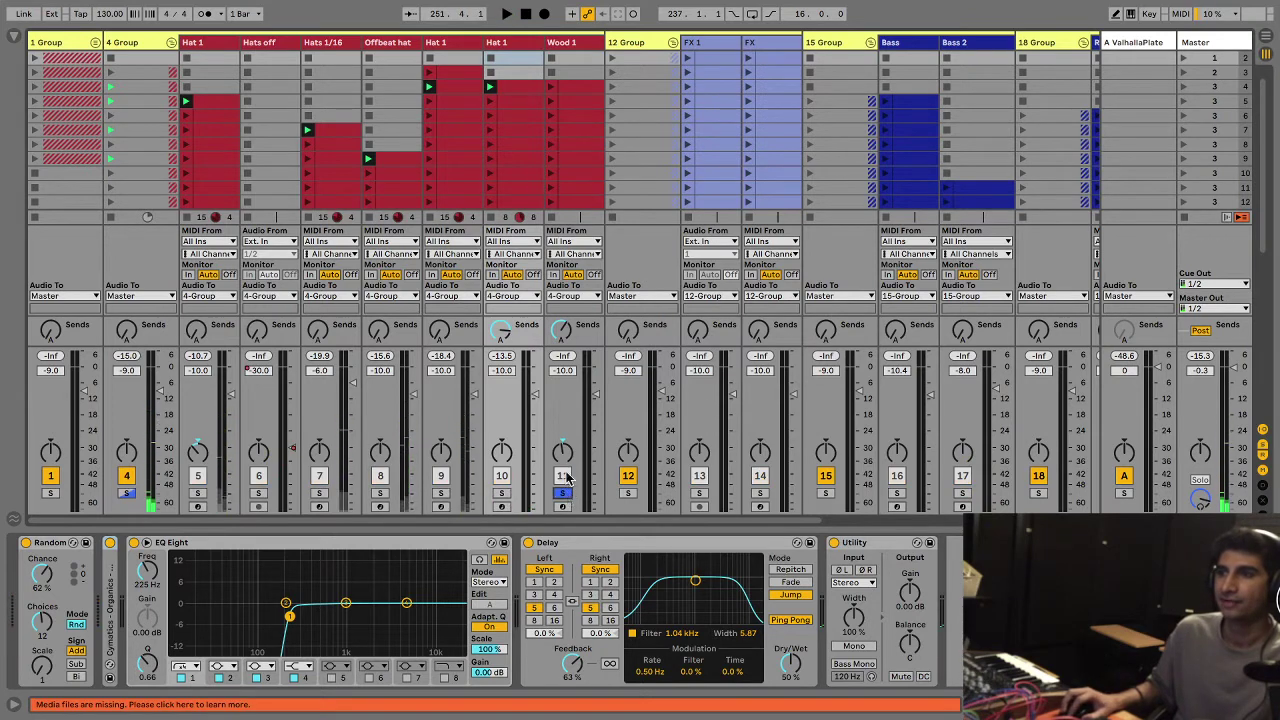
# Step: Launch the Wood 1 clip, expand its sampler, and unfold then refold Saturn 2 during playback
pyautogui.click(549, 88)
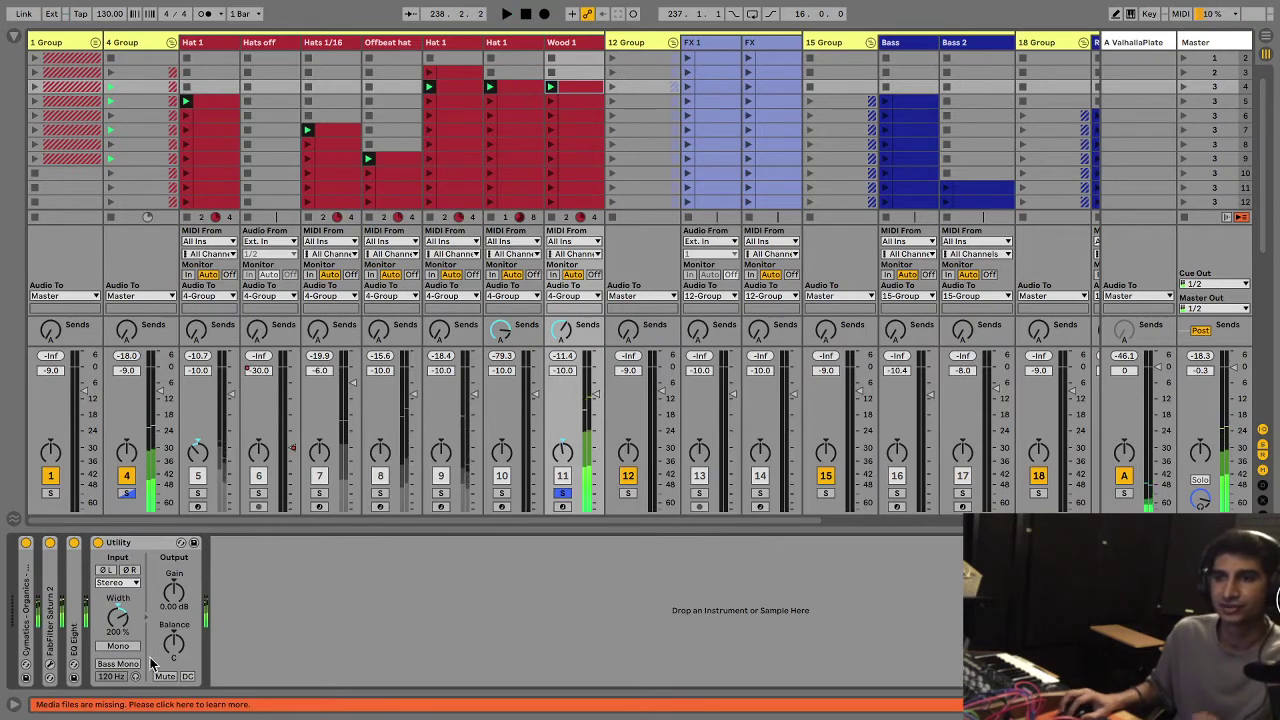
pyautogui.doubleClick(25, 608)
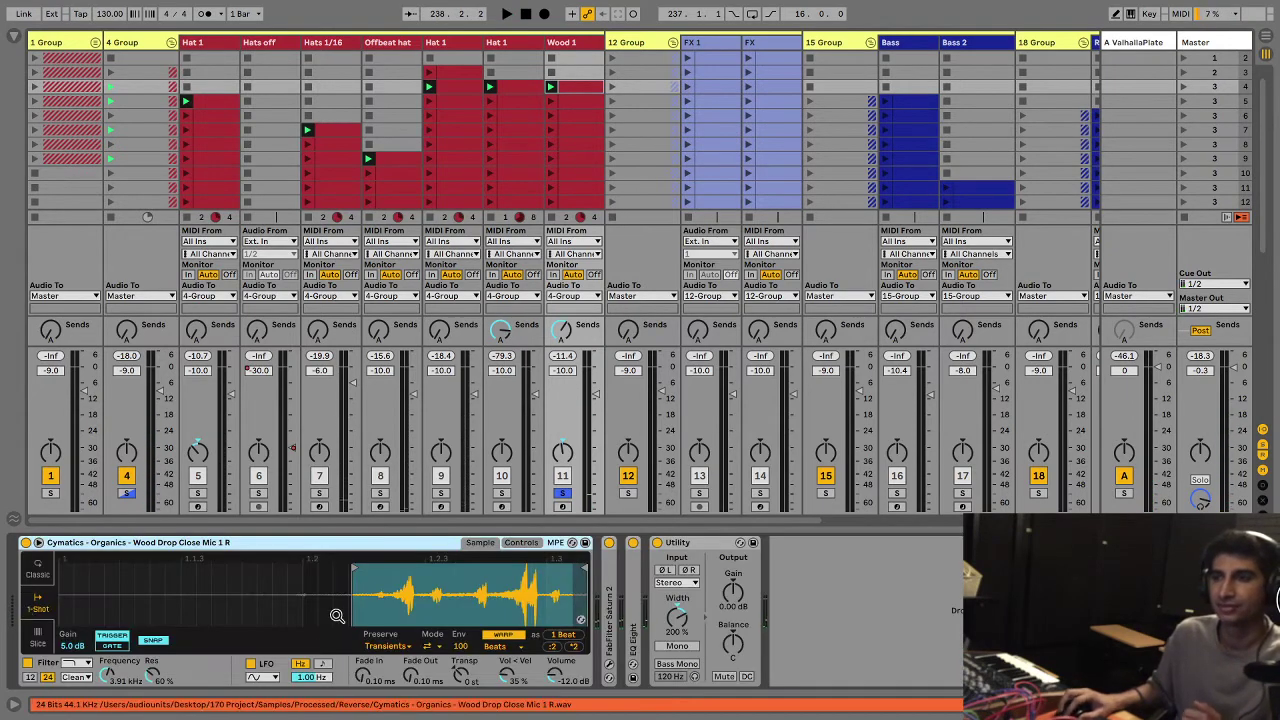
pyautogui.click(633, 543)
pyautogui.press('space')
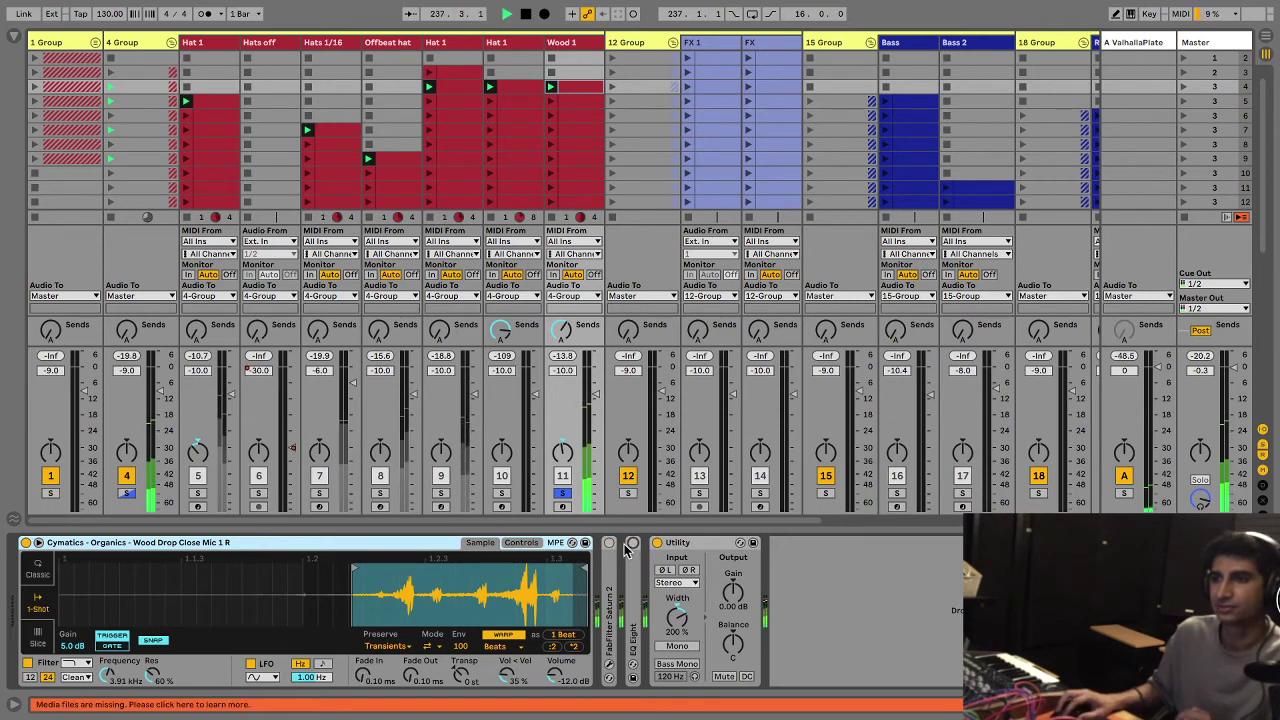
pyautogui.doubleClick(609, 543)
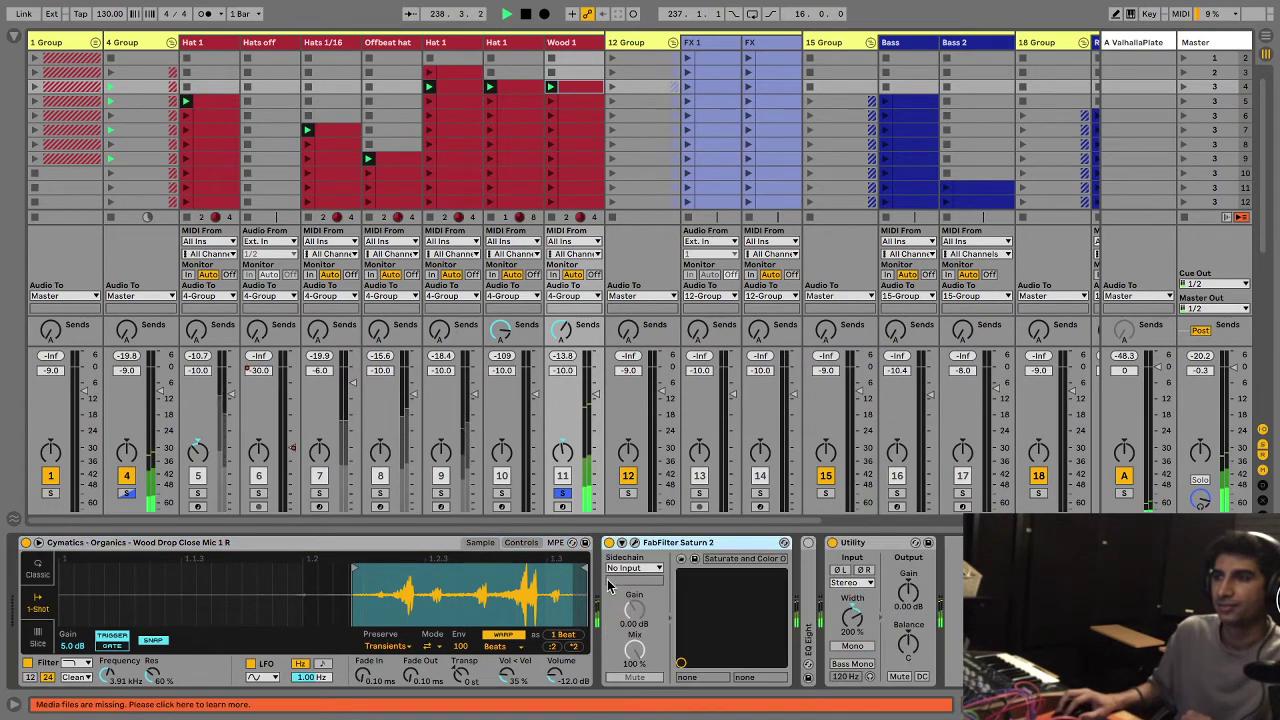
pyautogui.doubleClick(670, 542)
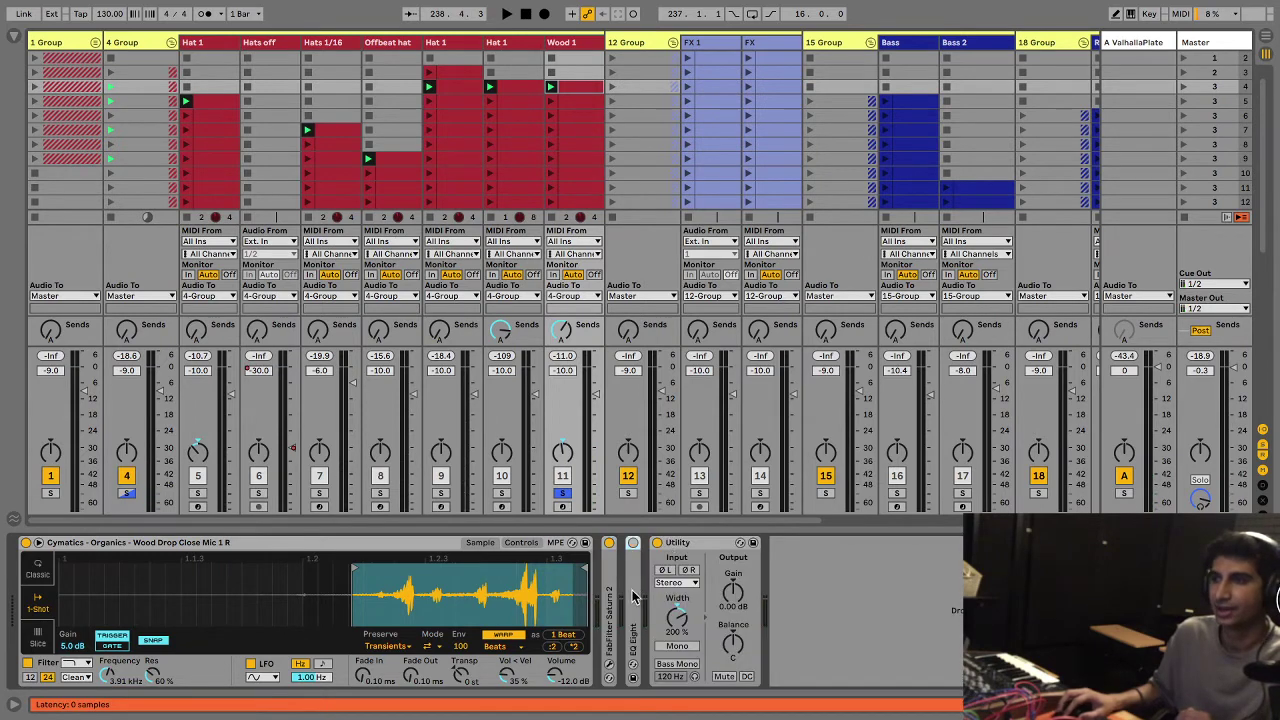
# Step: Unfold EQ Eight to show its band-pass curve while starting and stopping playback
pyautogui.doubleClick(632, 597)
pyautogui.press('space')
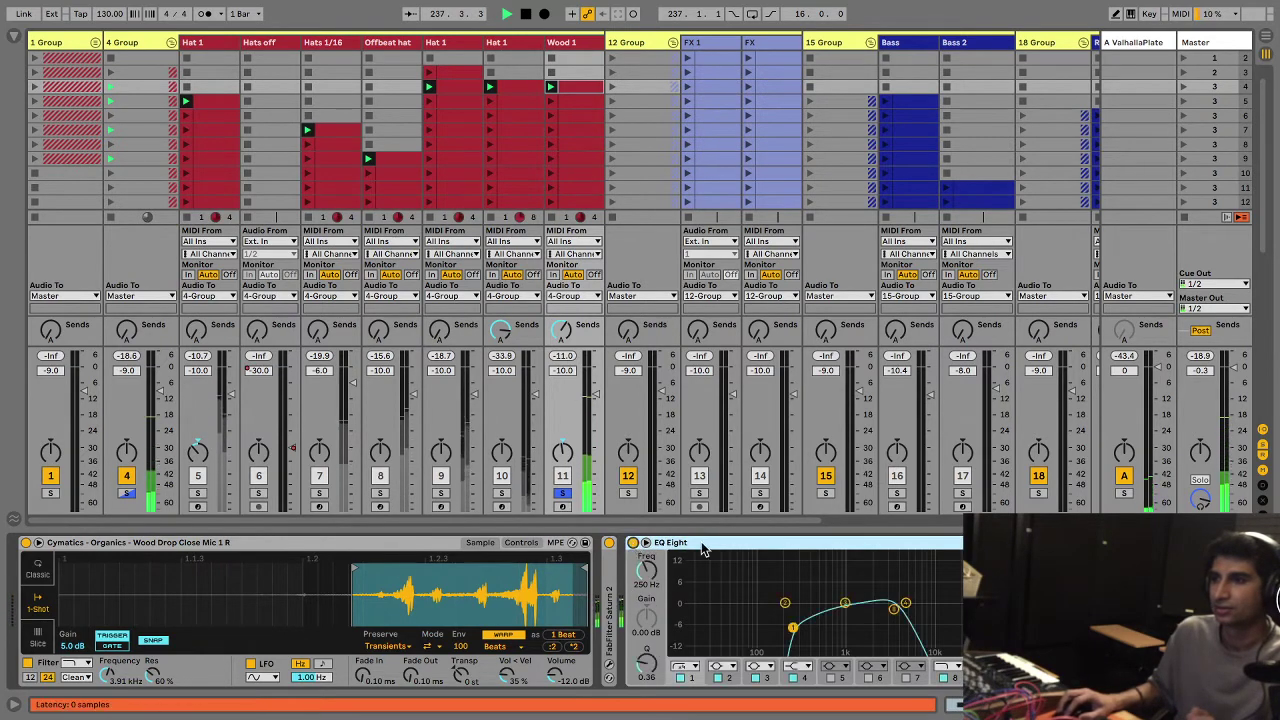
pyautogui.press('space')
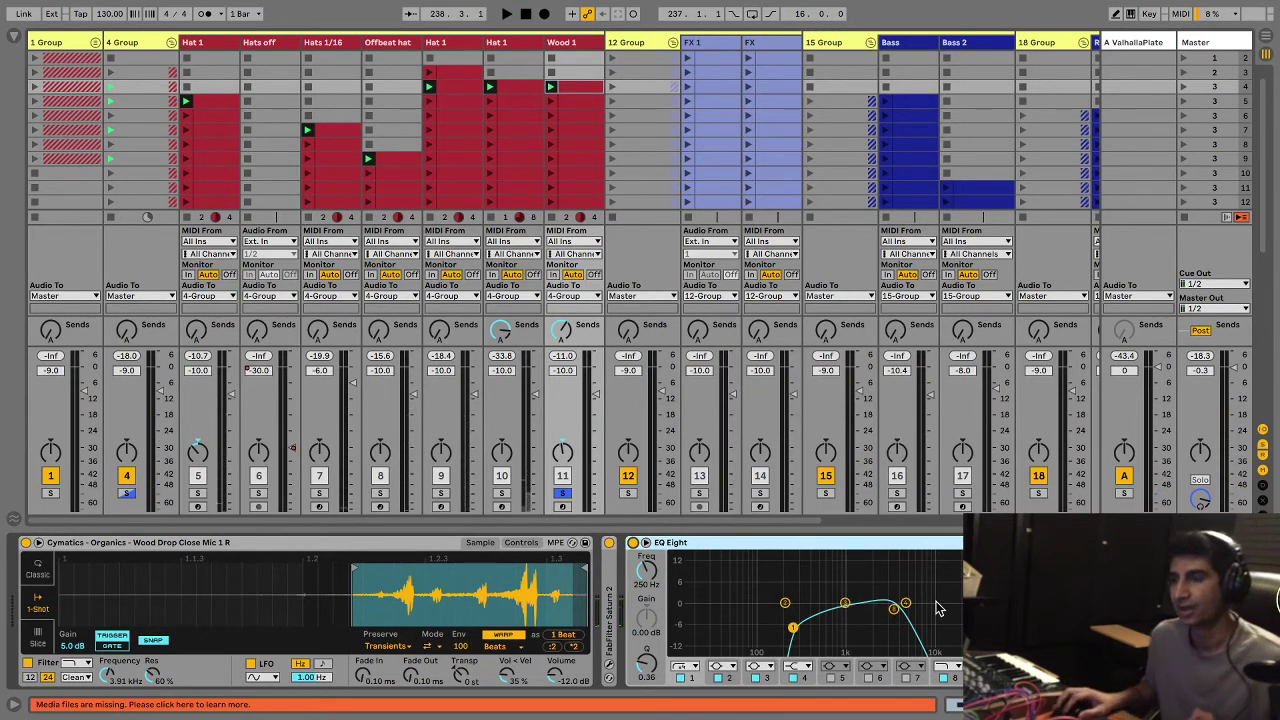
pyautogui.press('space')
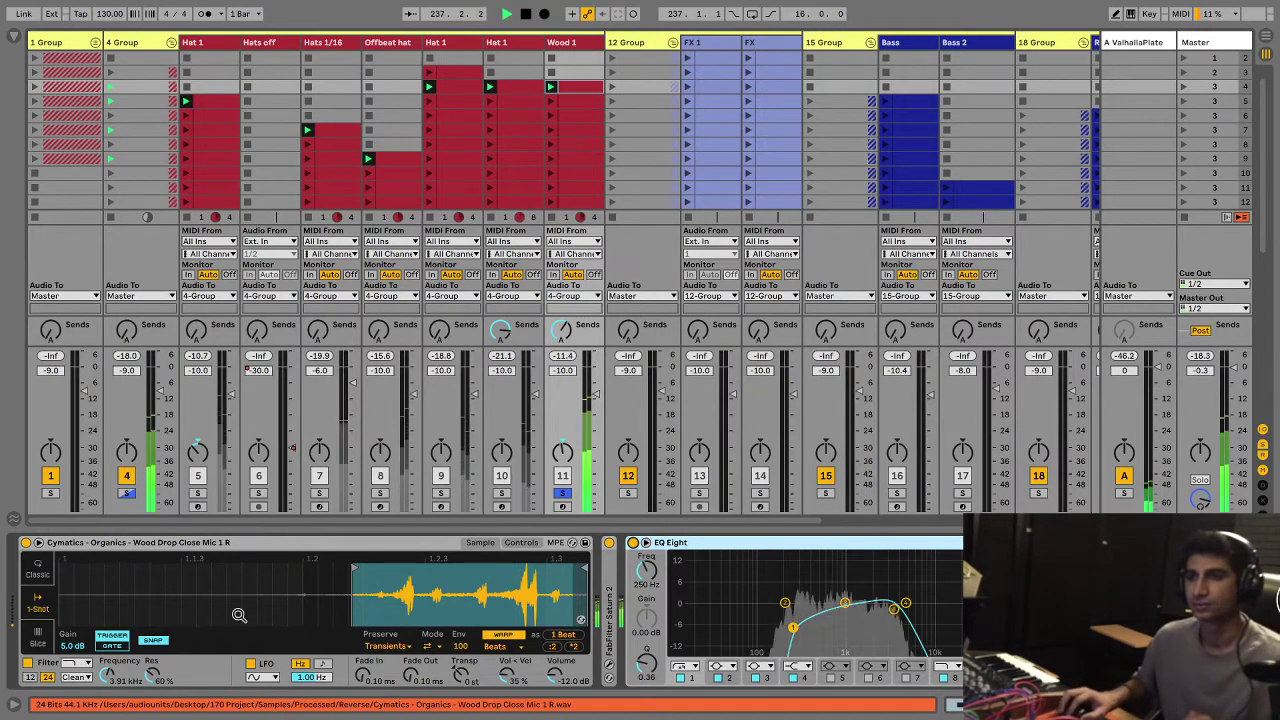
pyautogui.press('space')
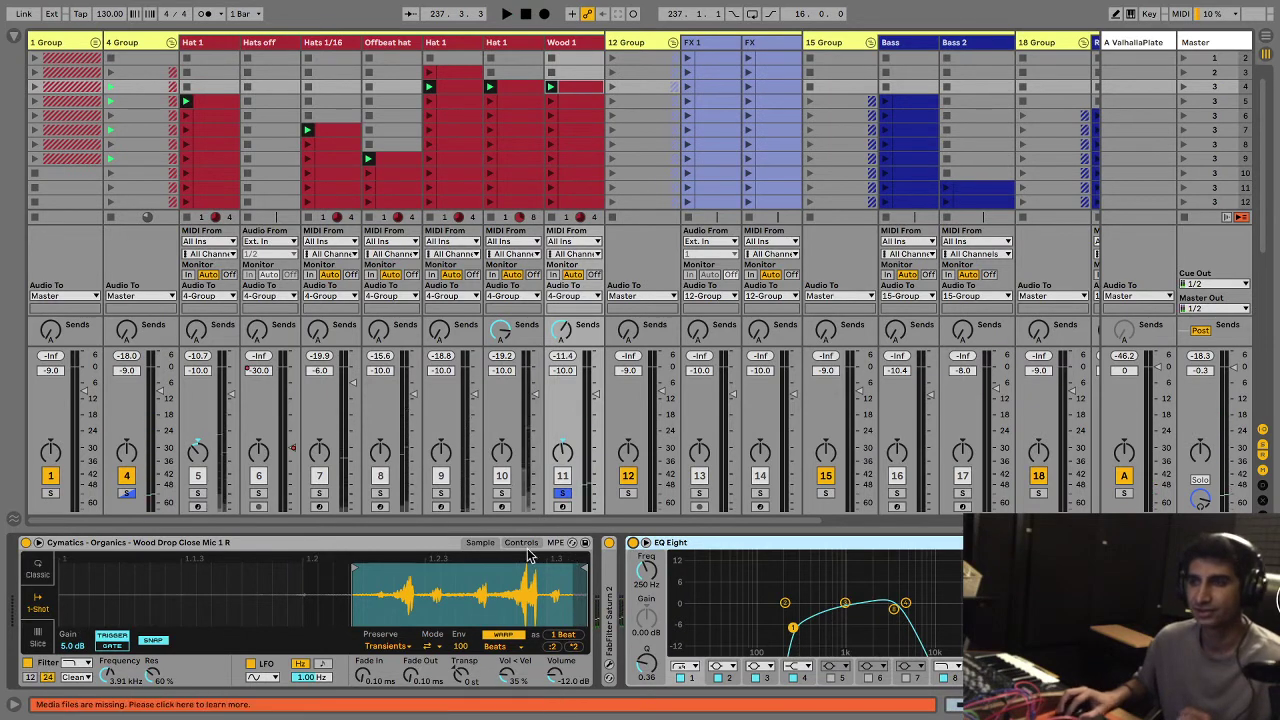
# Step: Toggle the sampler between its Controls and waveform views, play, then fold the sampler
pyautogui.click(520, 542)
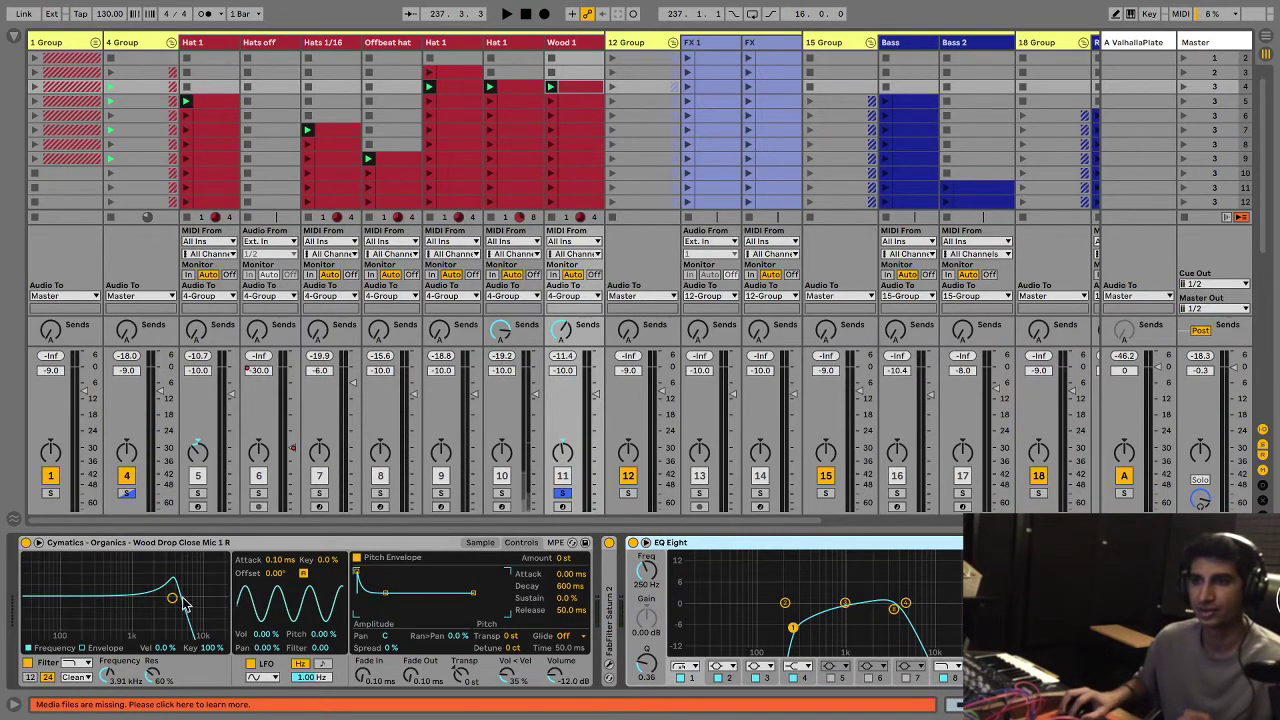
pyautogui.click(480, 543)
pyautogui.press('space')
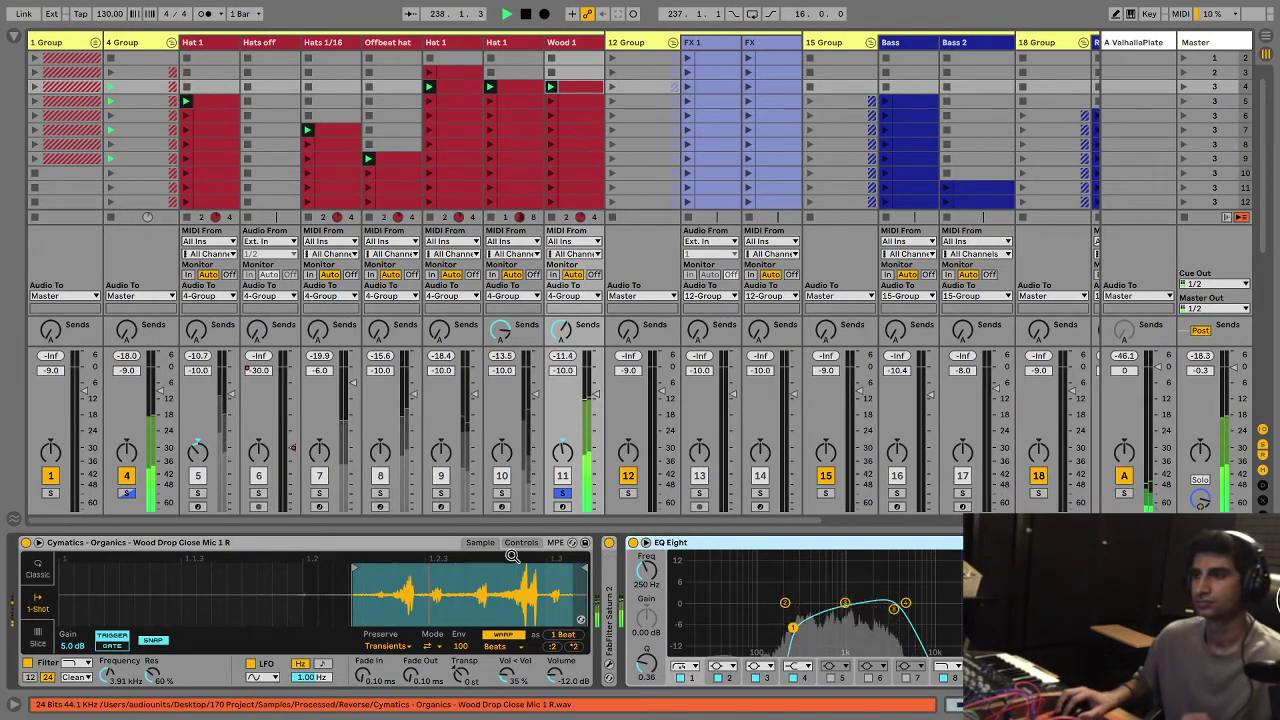
pyautogui.doubleClick(420, 549)
# Step: Fold EQ Eight to reveal Utility, then launch row 3 from 1 Group and stop
pyautogui.doubleClick(343, 548)
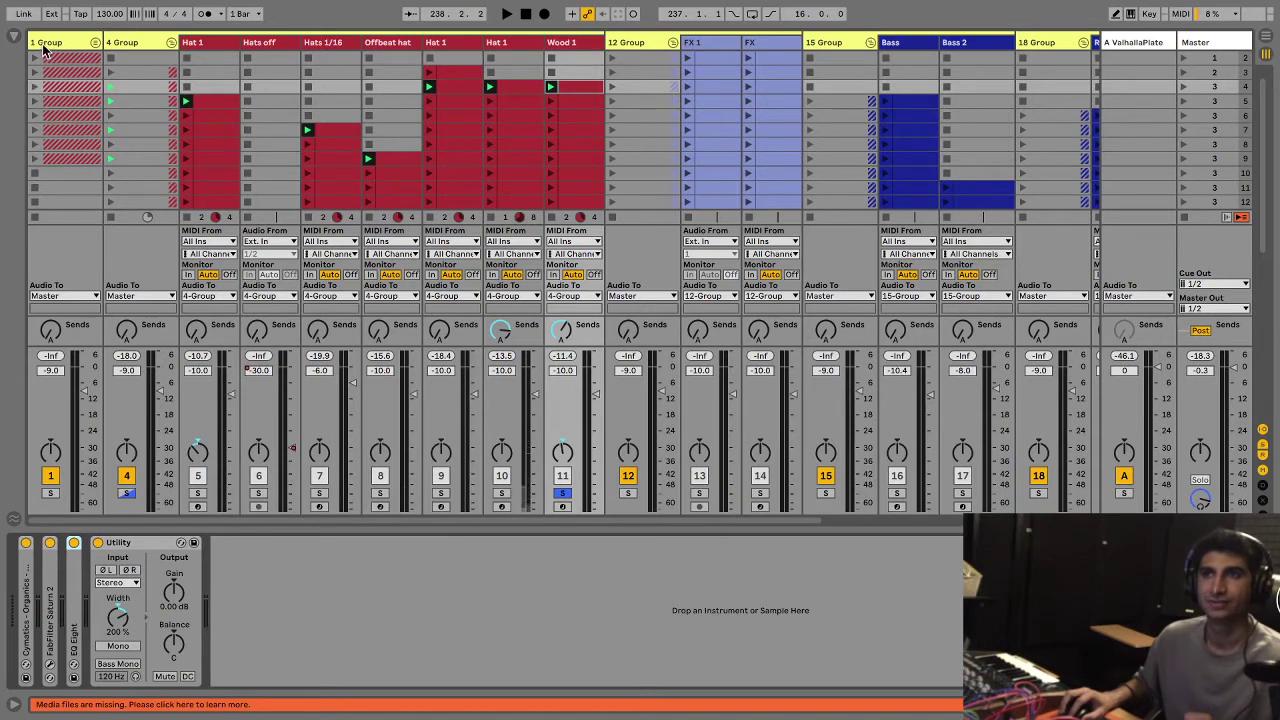
pyautogui.click(37, 87)
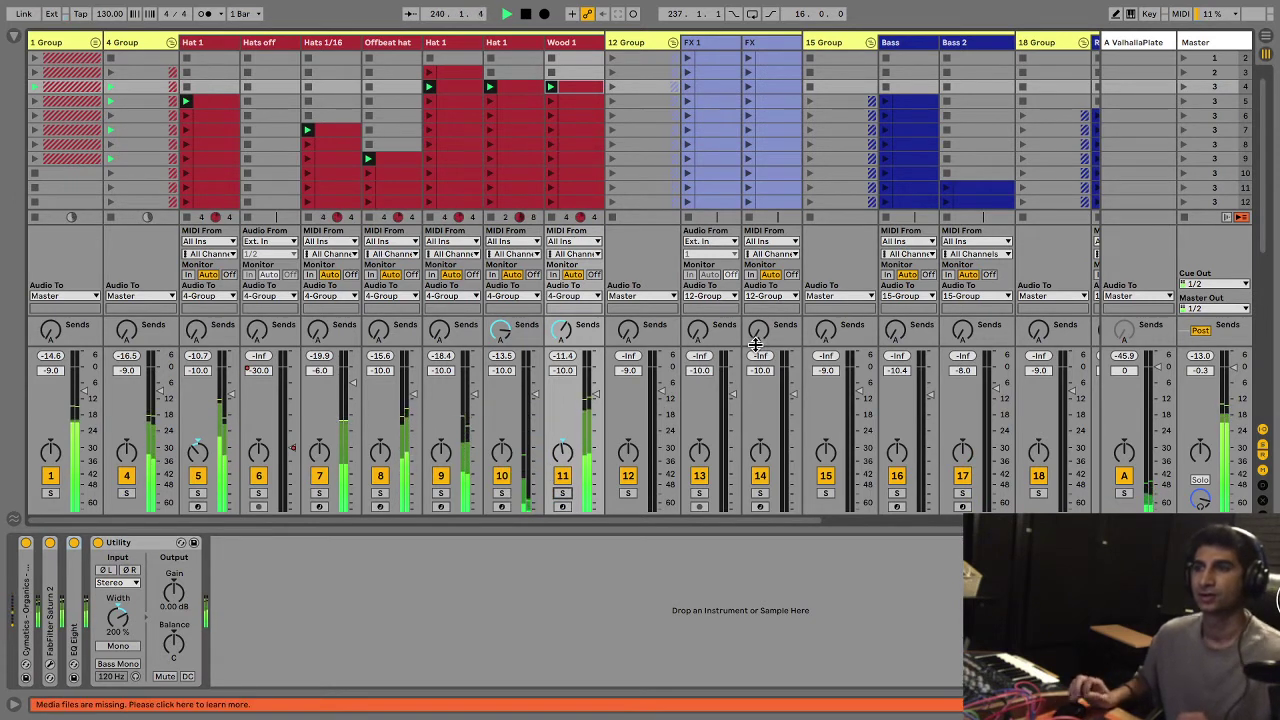
pyautogui.press('space')
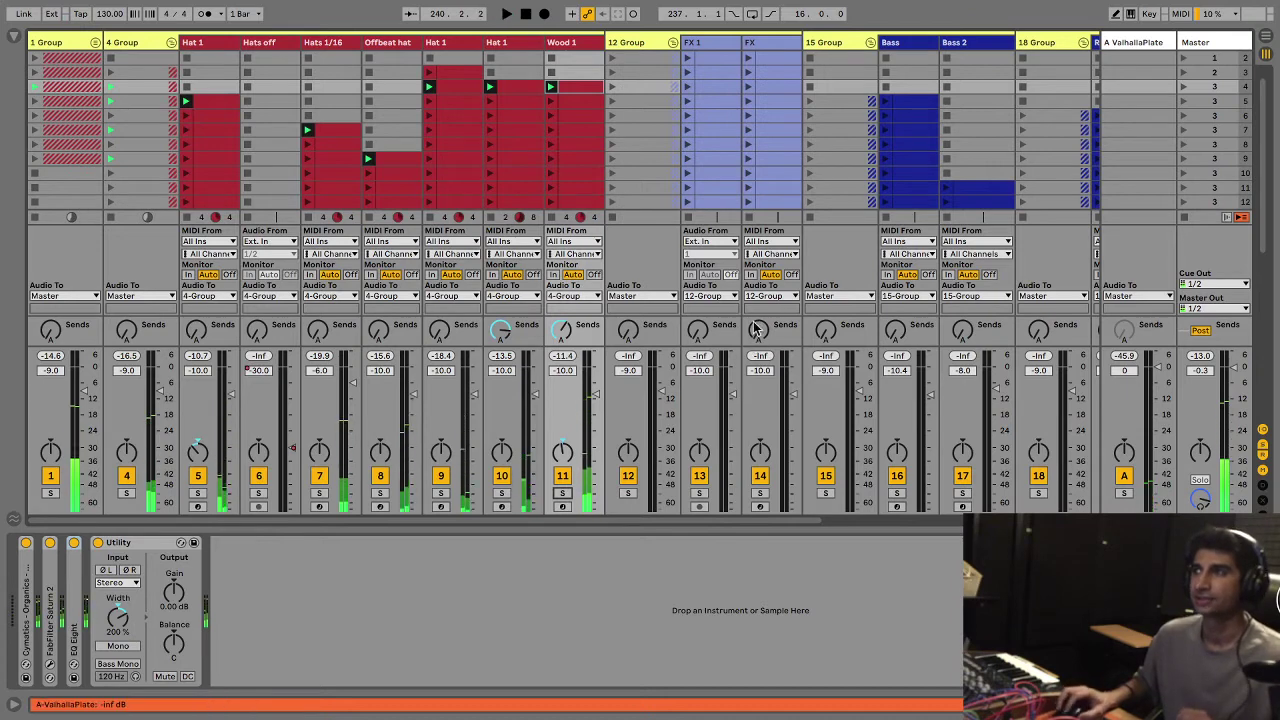
# Step: Show the A ValhallaPlate return's chain, fold the reverb, and relaunch Wood 1 while playing
pyautogui.click(1129, 45)
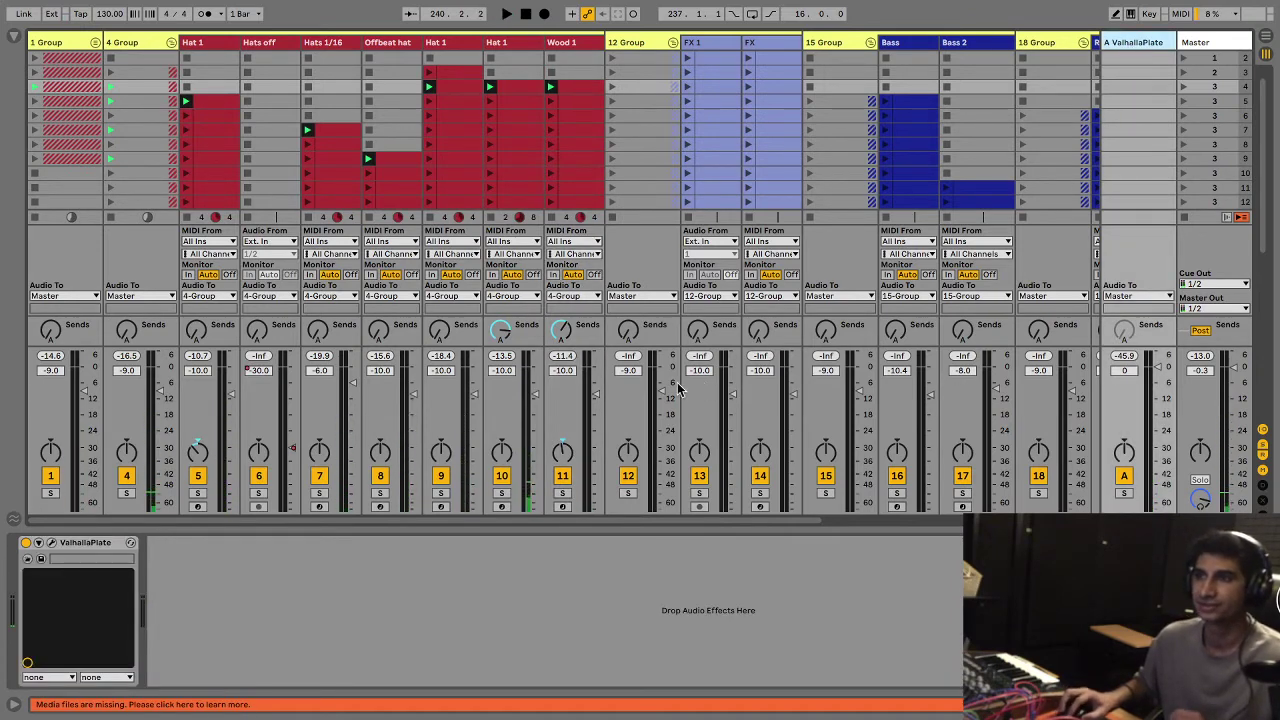
pyautogui.moveTo(510, 332)
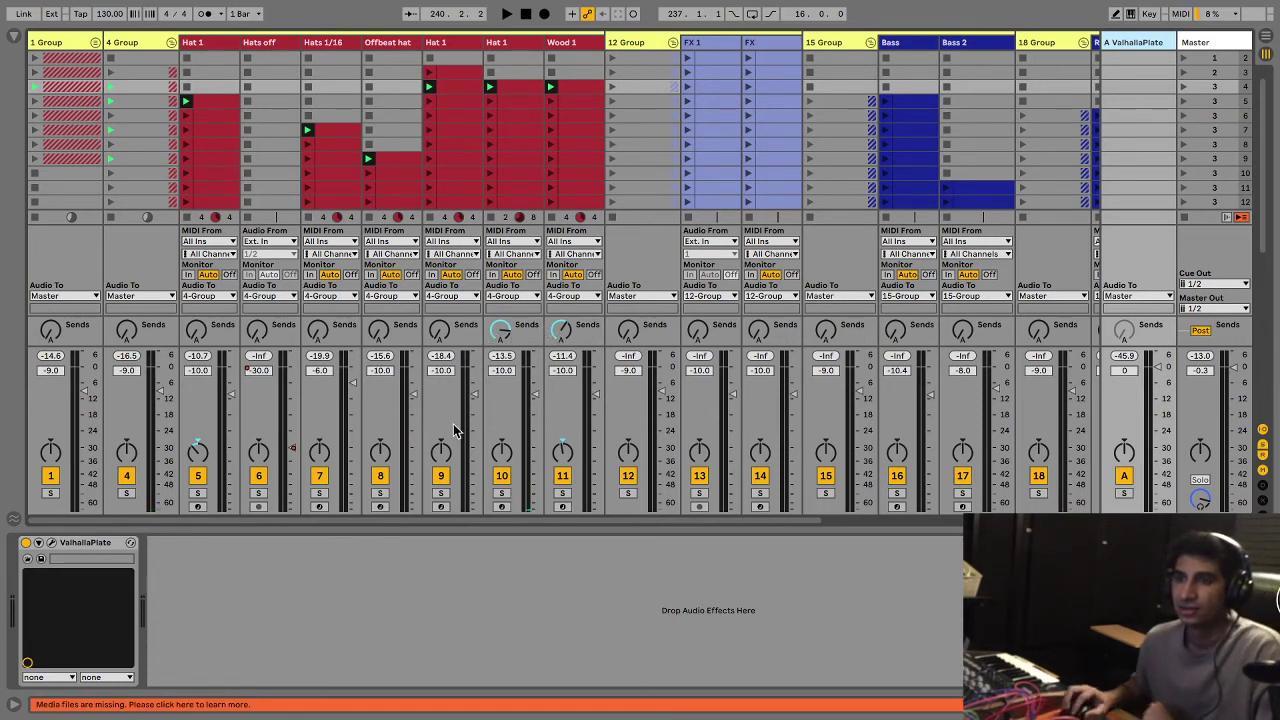
pyautogui.doubleClick(106, 543)
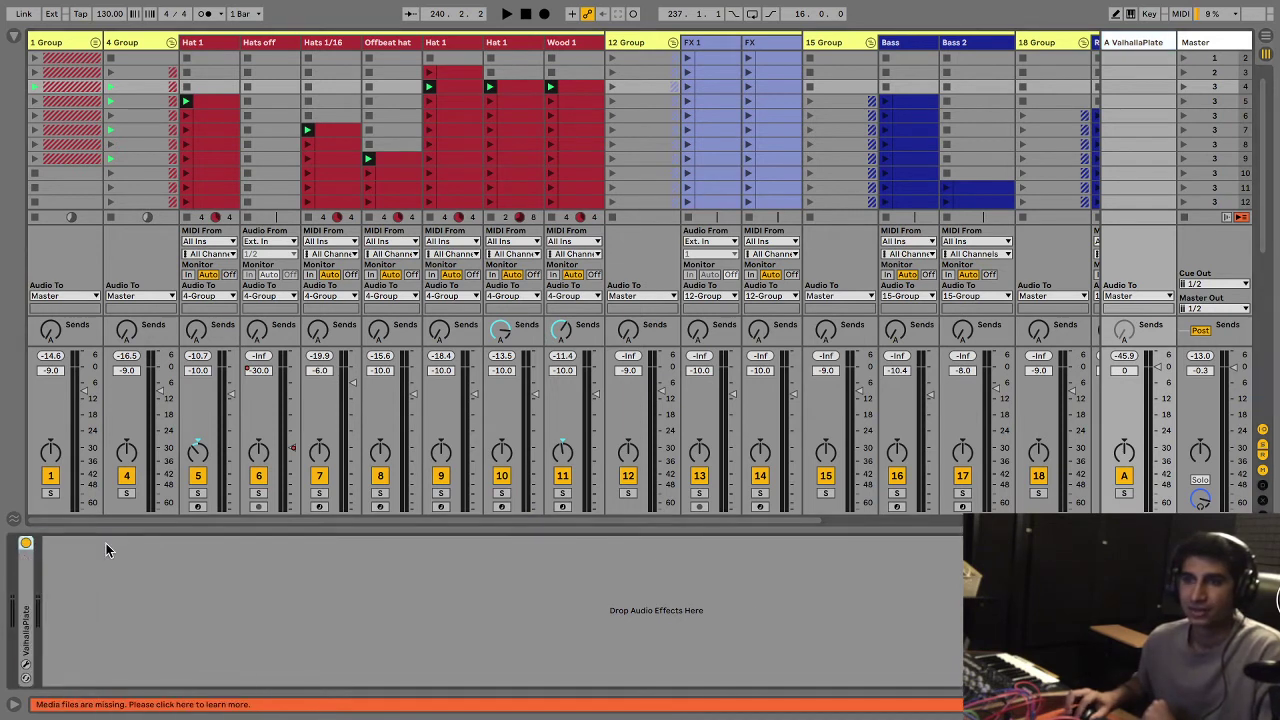
pyautogui.press('space')
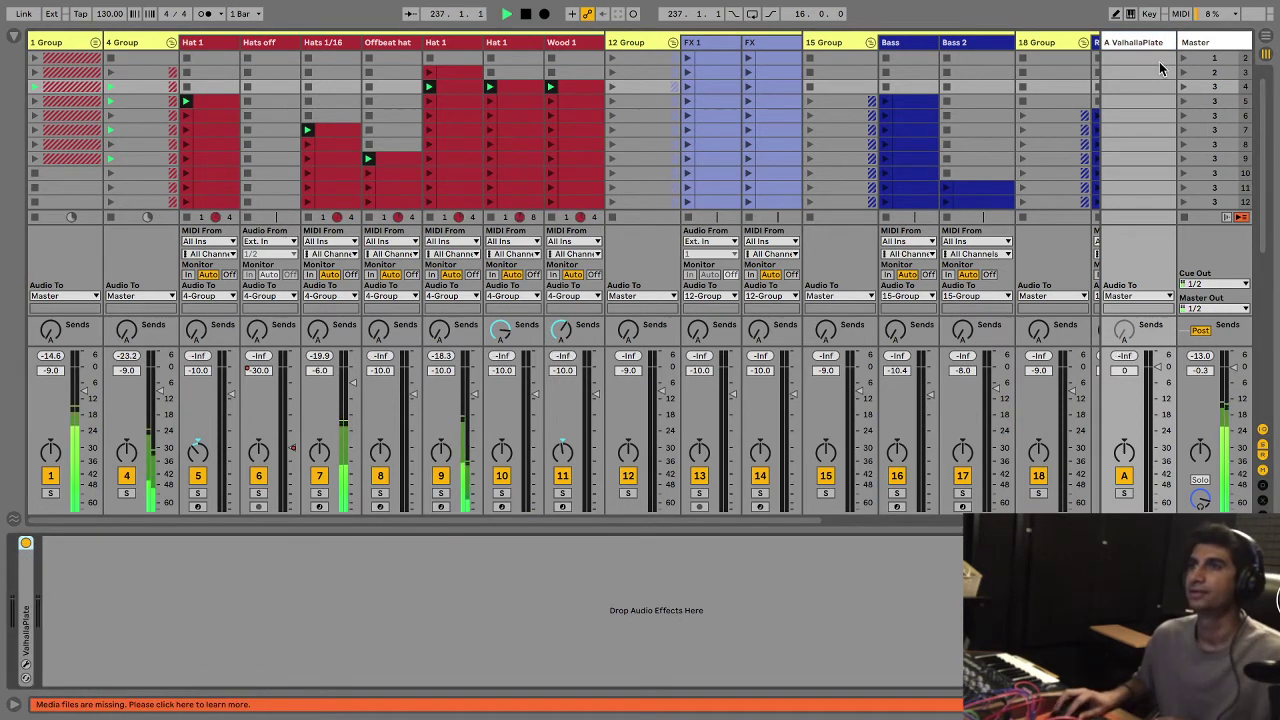
pyautogui.click(551, 88)
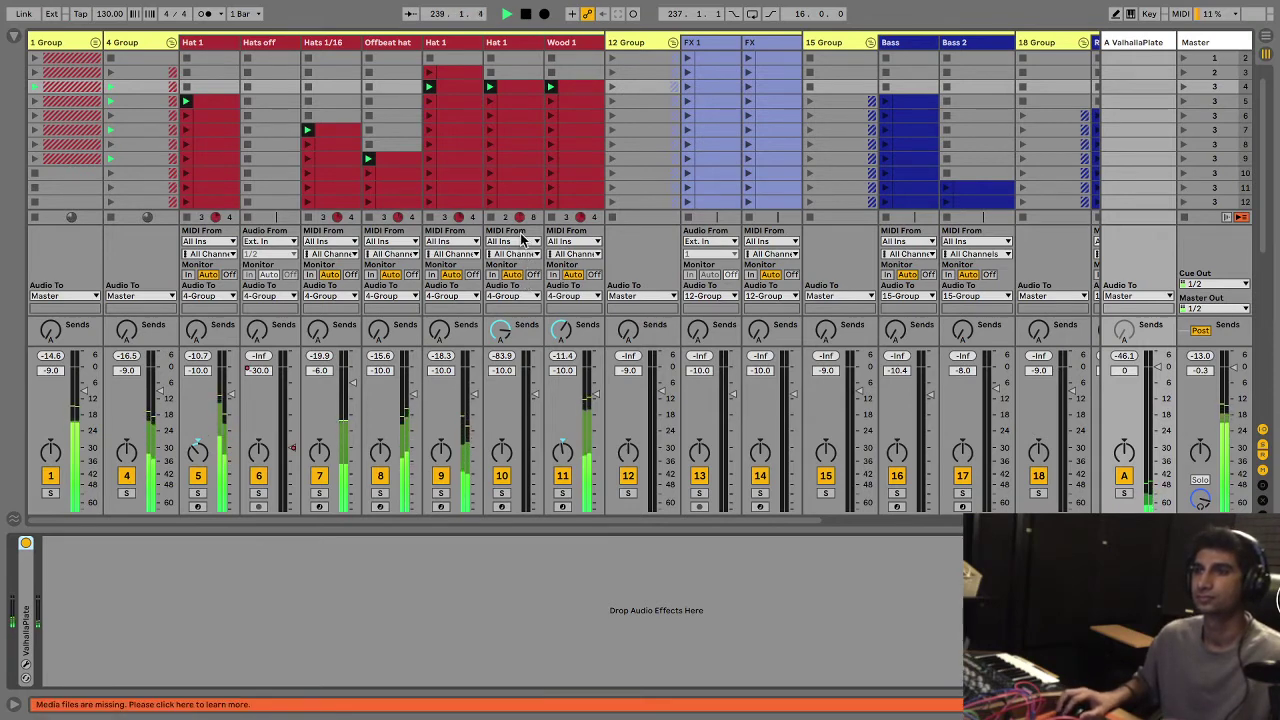
# Step: Solo the FX 1 track, launch its first-row clip, and open its waveform
pyautogui.hscroll(2, 583, 197)
pyautogui.hscroll(2, 583, 197)
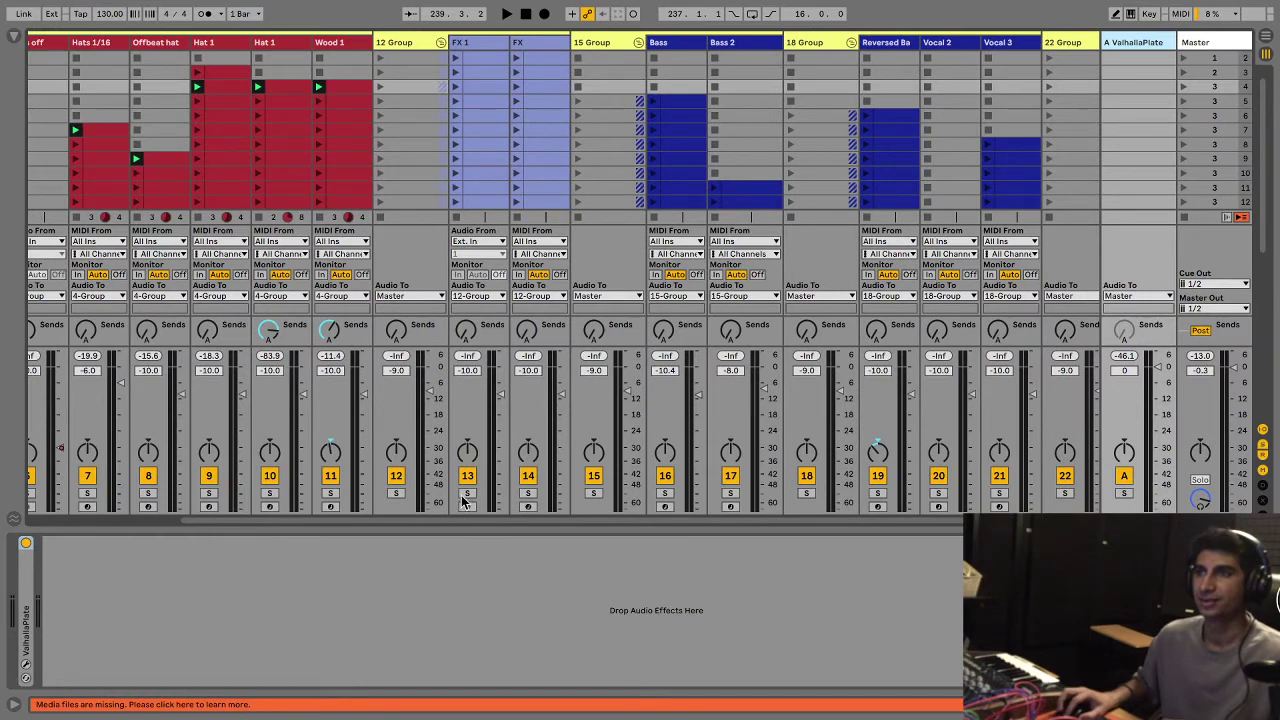
pyautogui.click(467, 494)
pyautogui.click(455, 57)
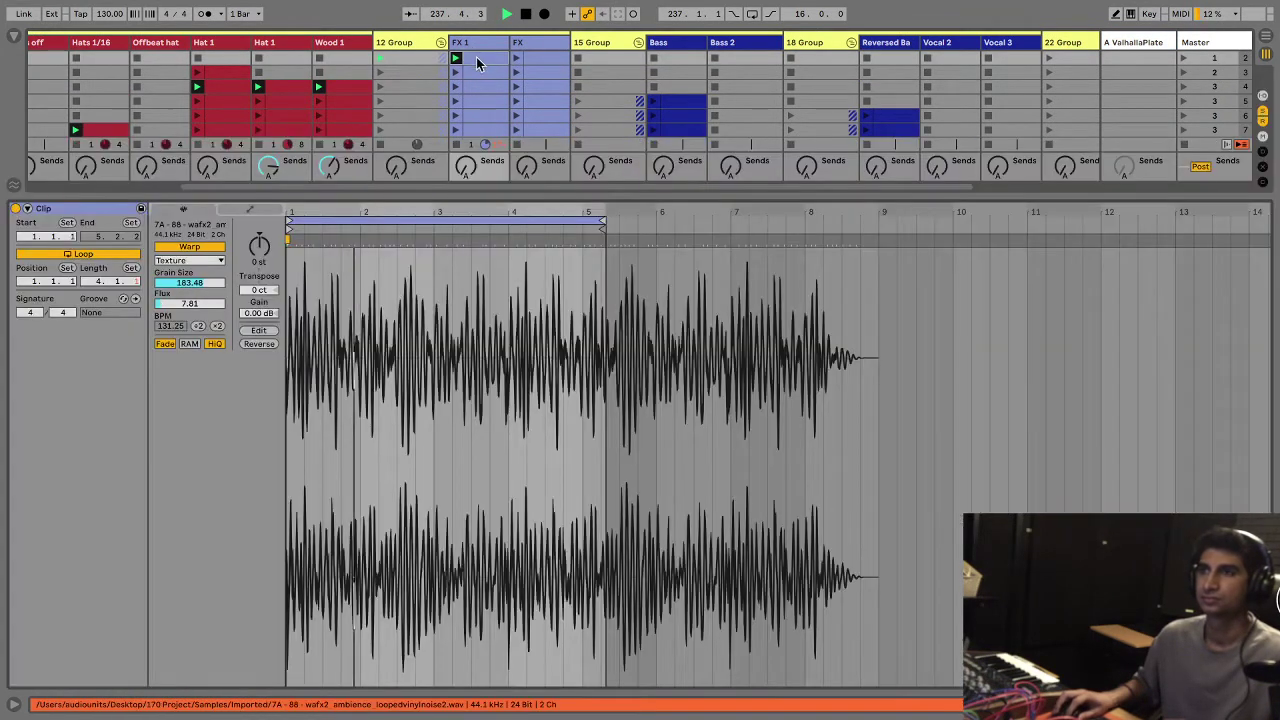
pyautogui.doubleClick(475, 54)
# Step: Zoom into the waveform, then show FX 1's EQ Eight and Utility chain and play
pyautogui.moveTo(428, 214); pyautogui.dragTo(428, 240)
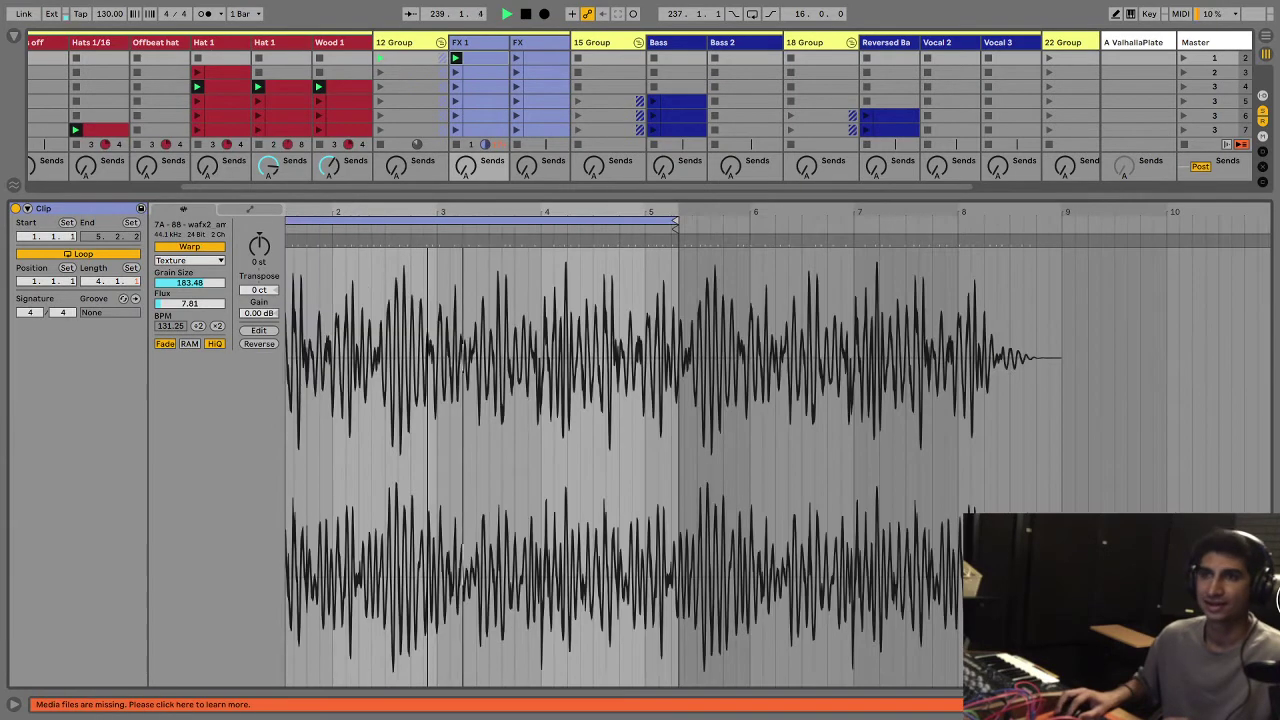
pyautogui.hotkey('ctrl', 'alt', 'l')
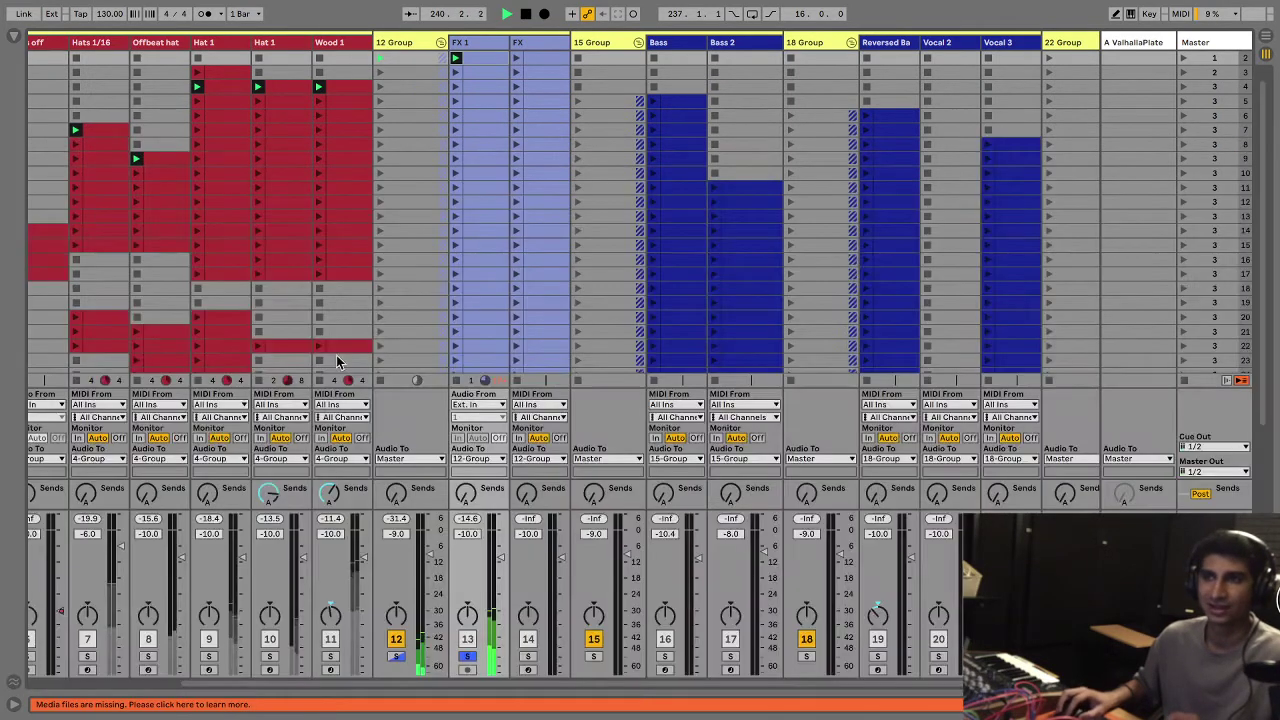
pyautogui.doubleClick(474, 47)
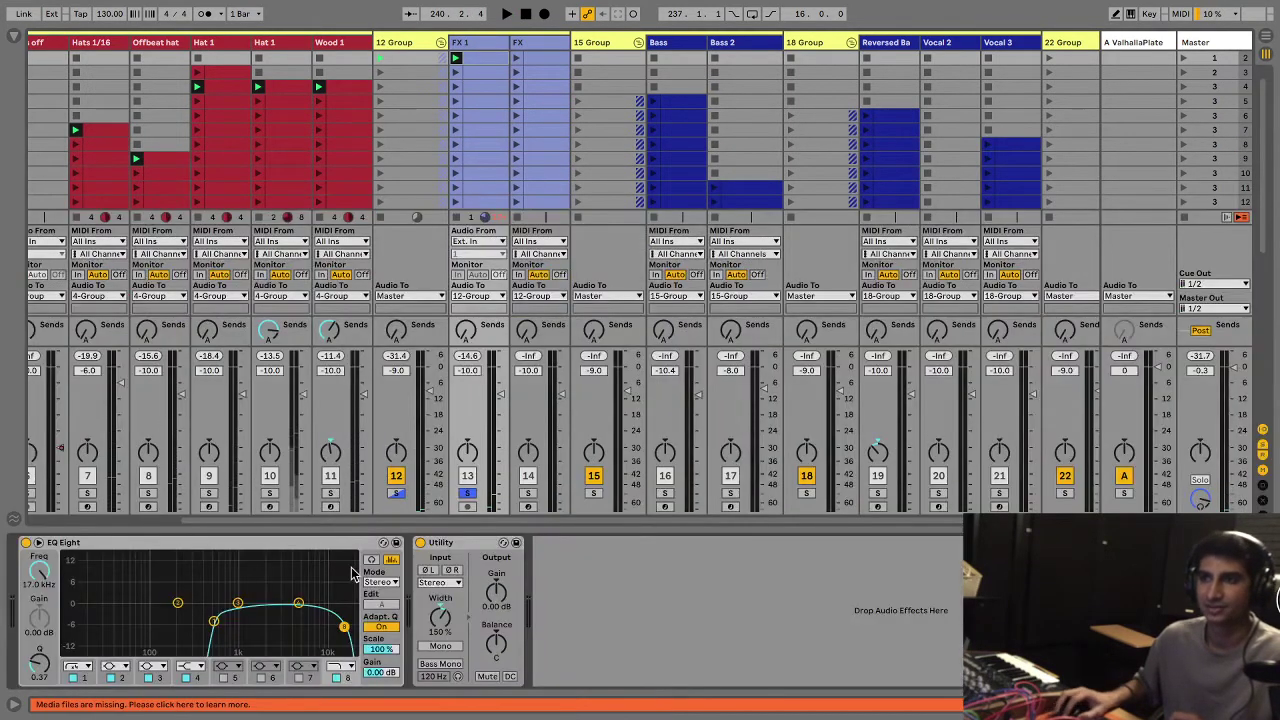
pyautogui.press('space')
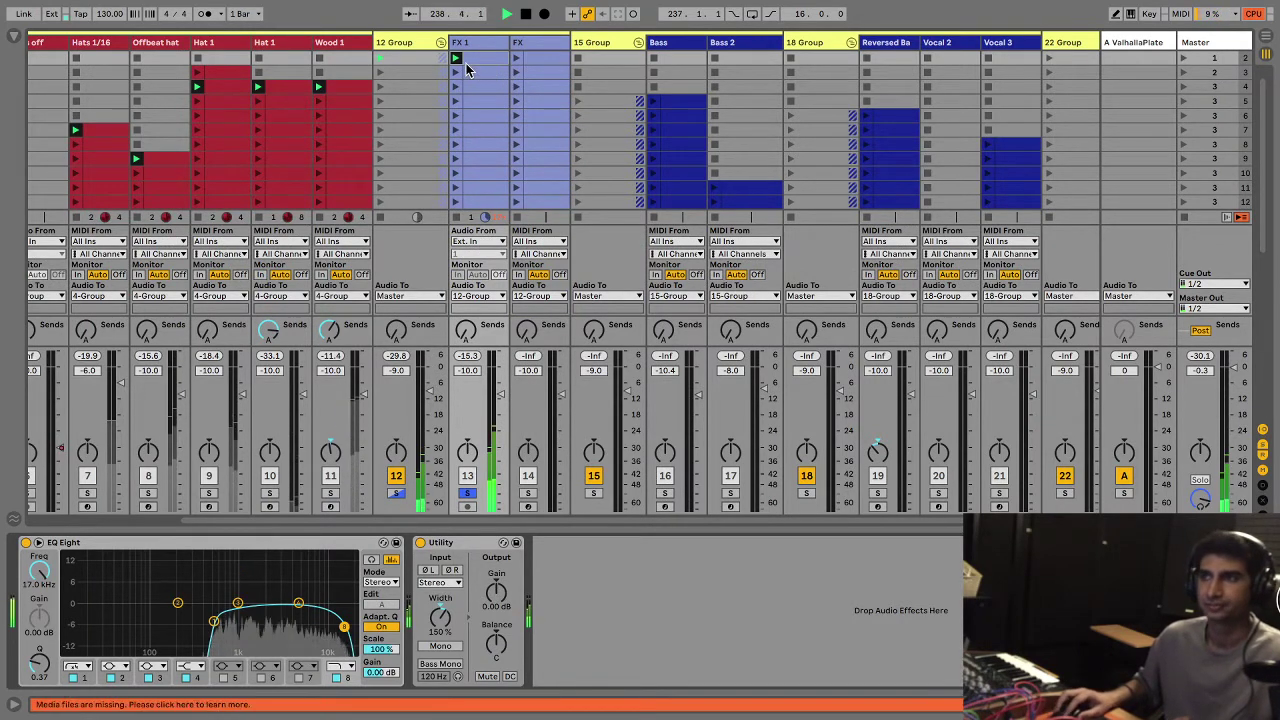
# Step: Launch the FX track's first clip, solo the track, and bring up its device chain
pyautogui.click(516, 58)
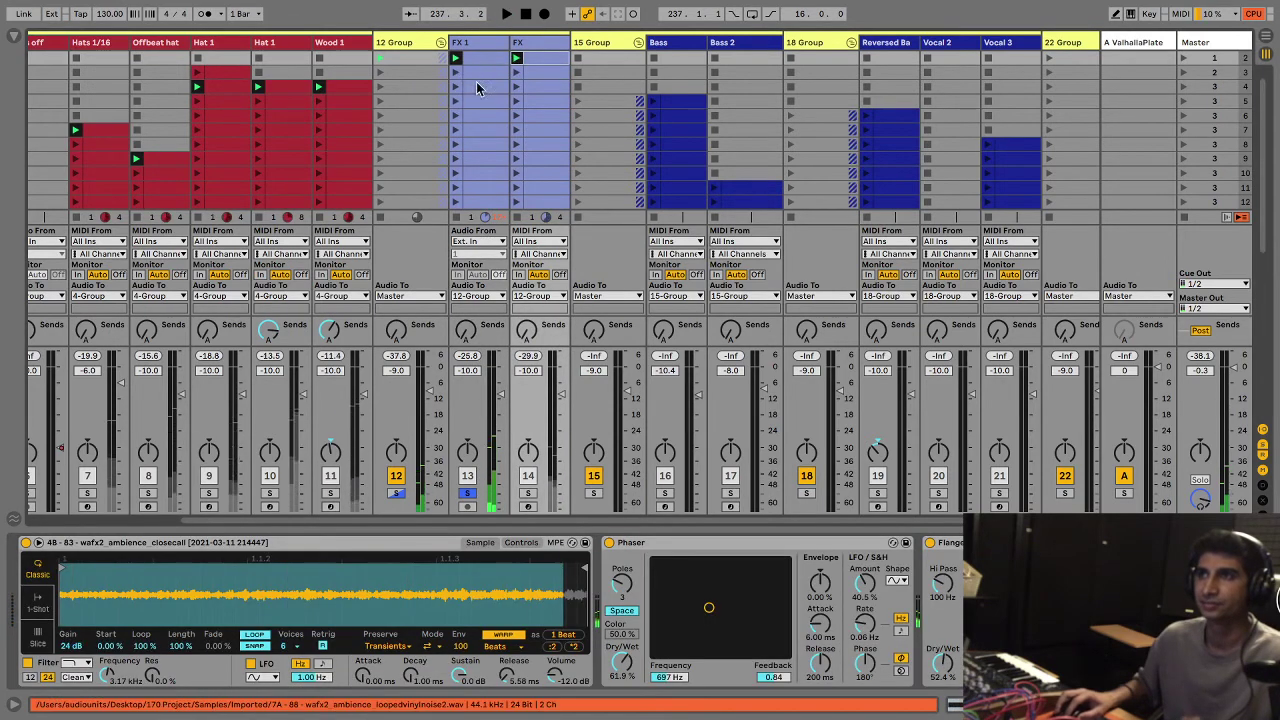
pyautogui.press('space')
pyautogui.click(528, 493)
pyautogui.press('space')
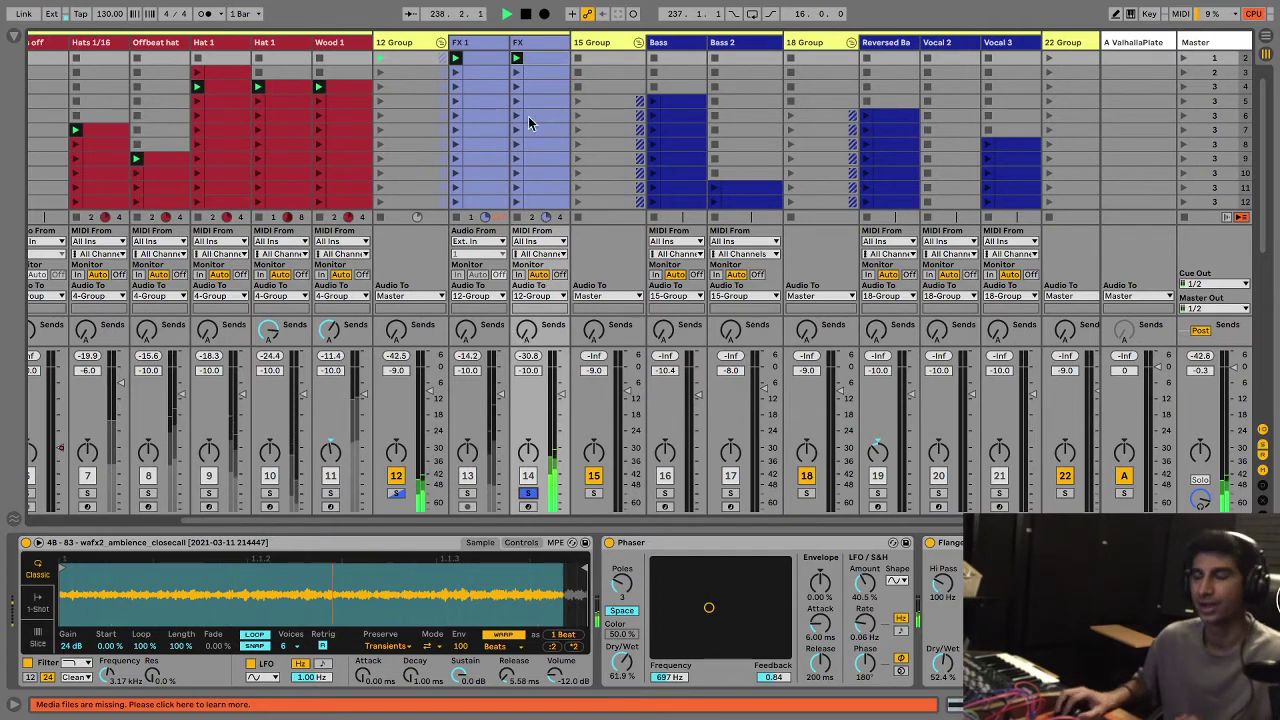
pyautogui.click(545, 58)
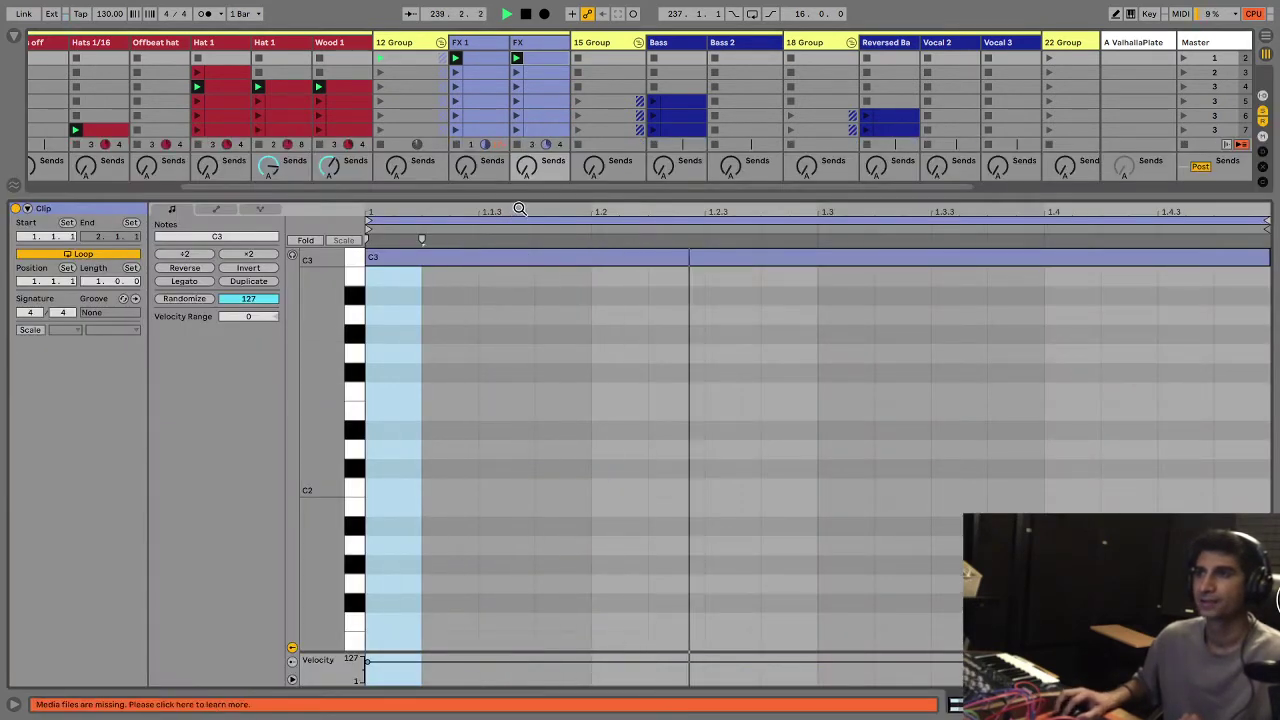
pyautogui.moveTo(520, 196); pyautogui.dragTo(520, 690)
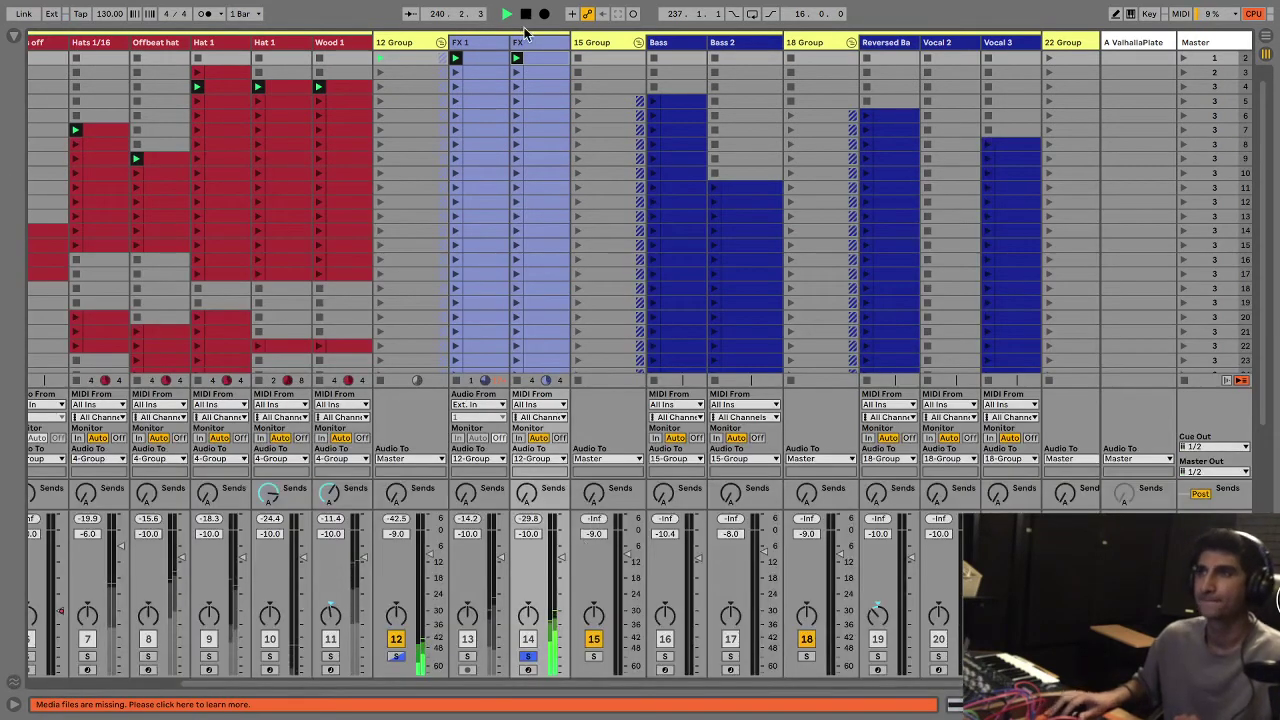
pyautogui.doubleClick(527, 42)
# Step: Compare the clip with Phaser and Flanger bypassed, then switch both back on and replay
pyautogui.click(608, 542)
pyautogui.click(930, 542)
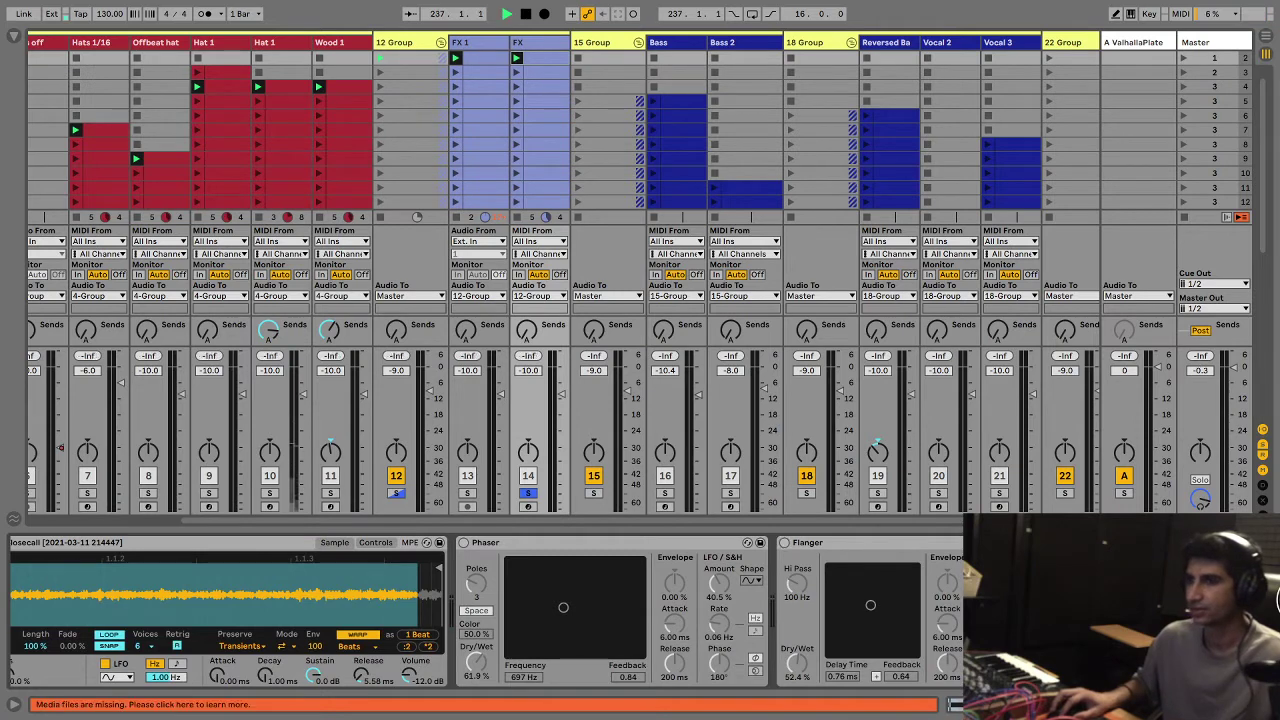
pyautogui.hscroll(-3, 622, 568)
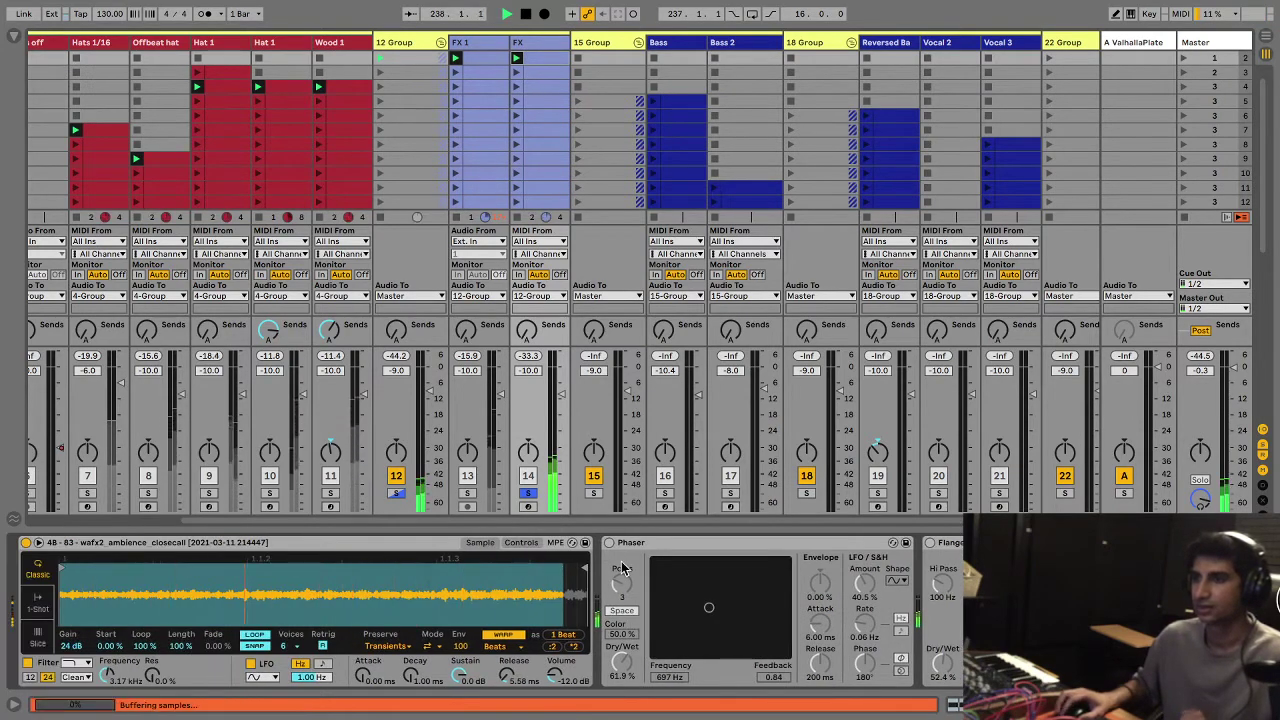
pyautogui.click(609, 543)
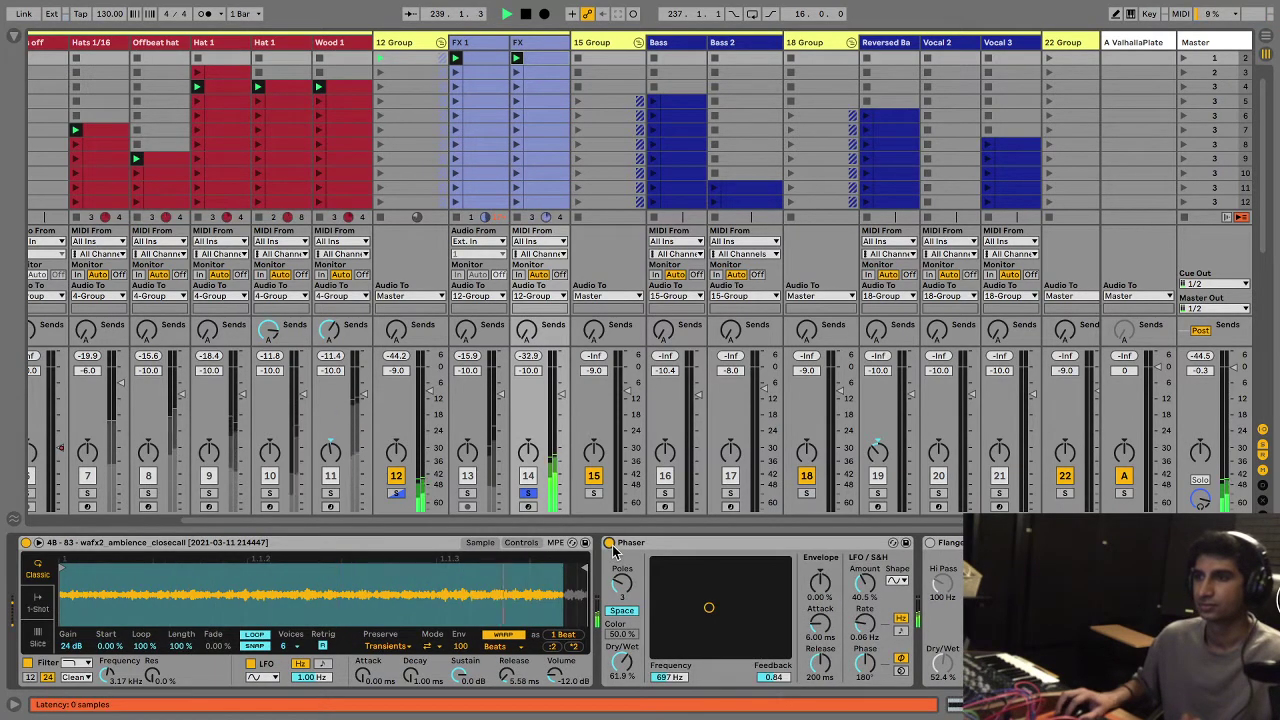
pyautogui.click(930, 543)
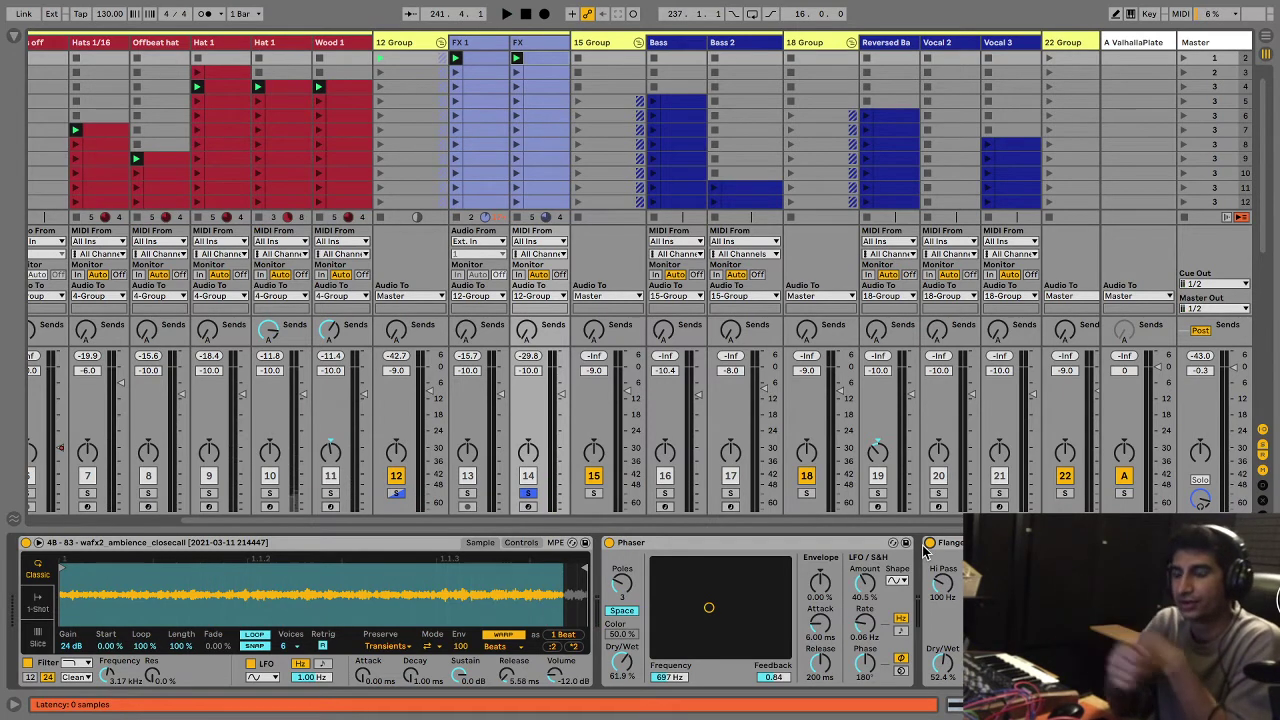
pyautogui.press('space')
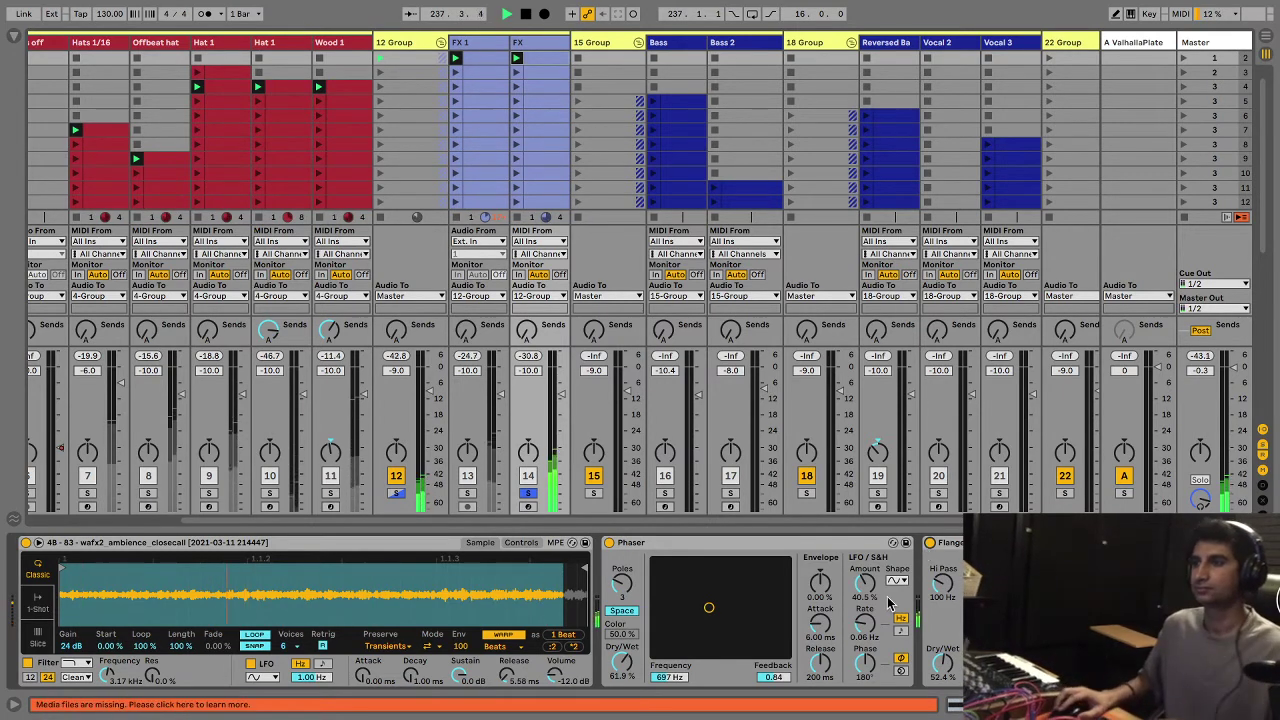
# Step: Scroll along the chain to the Flanger and EQ Eight and fold both devices down
pyautogui.click(925, 548)
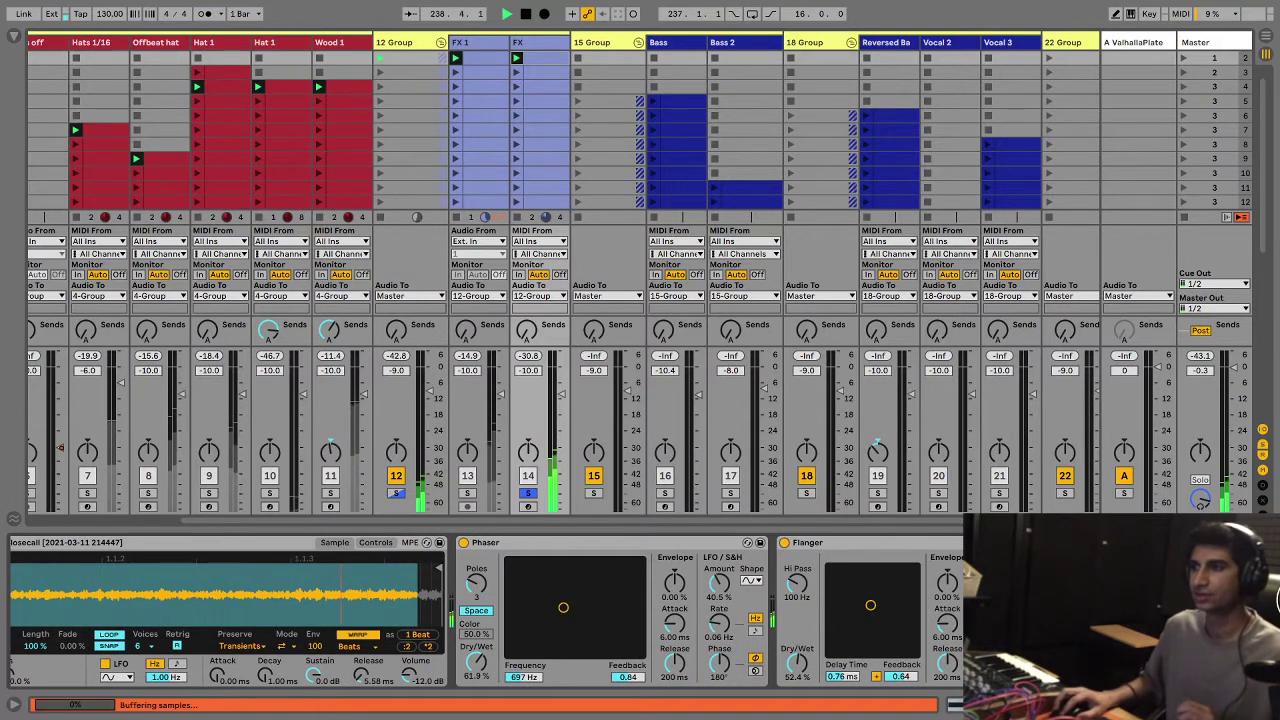
pyautogui.press('Right')
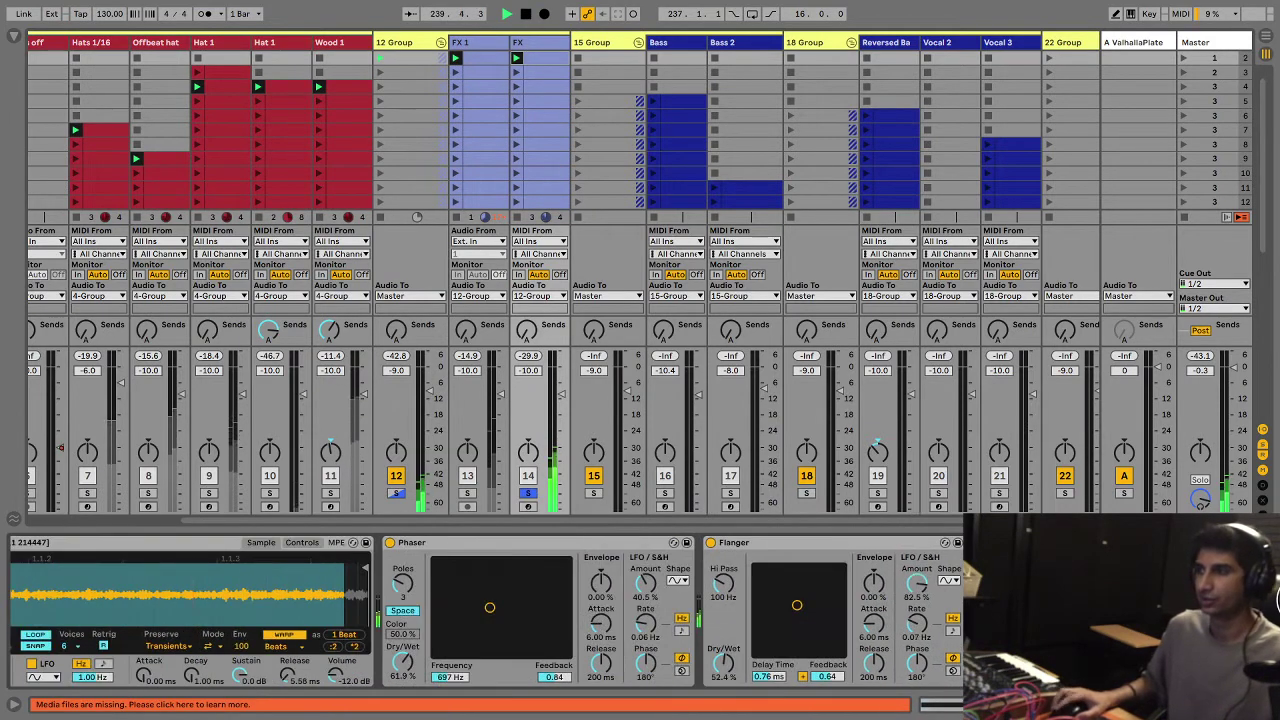
pyautogui.doubleClick(614, 542)
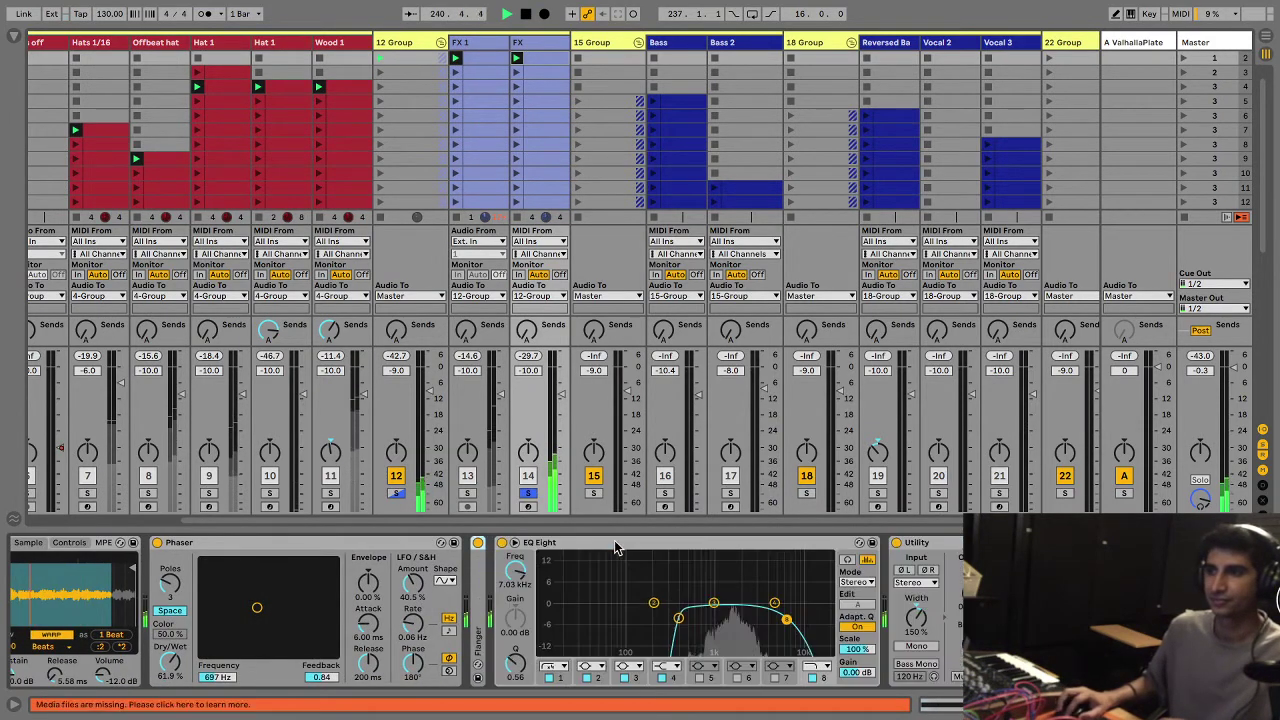
pyautogui.doubleClick(614, 542)
# Step: Fold the Phaser, unsolo the FX track, and play the full mix across all tracks
pyautogui.doubleClick(243, 546)
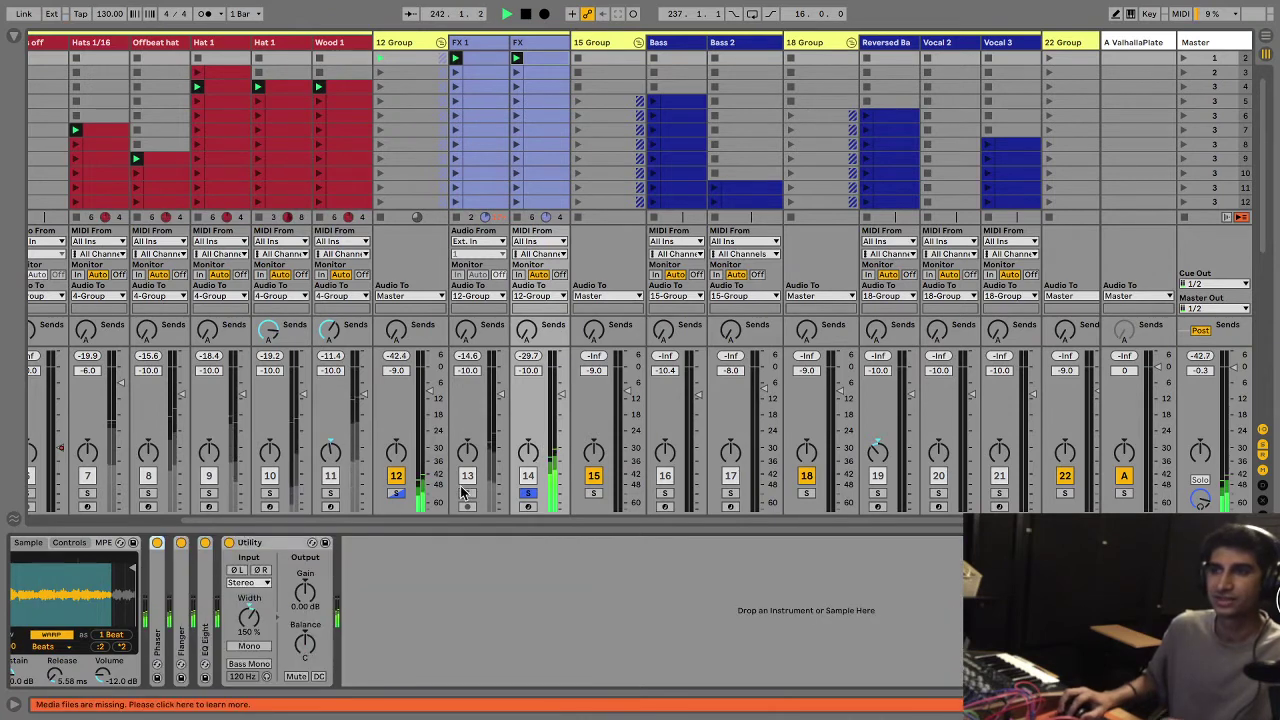
pyautogui.press('space')
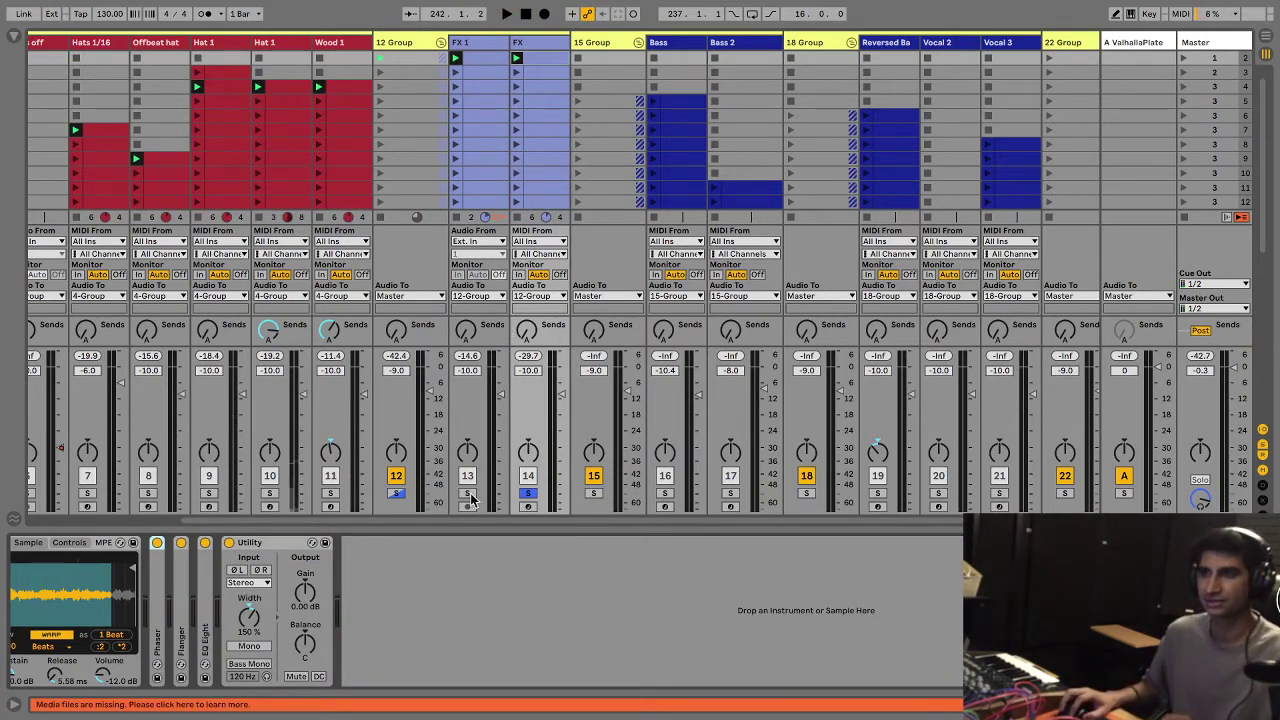
pyautogui.click(528, 494)
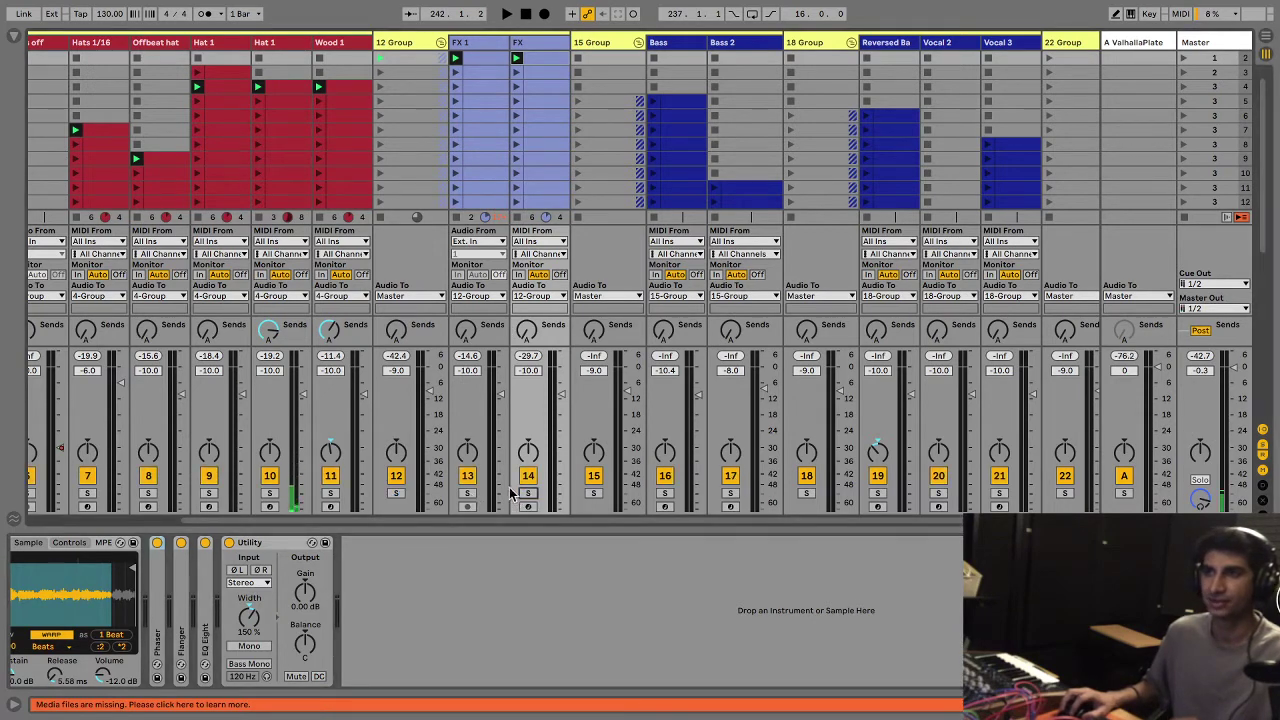
pyautogui.hscroll(-4, 417, 385)
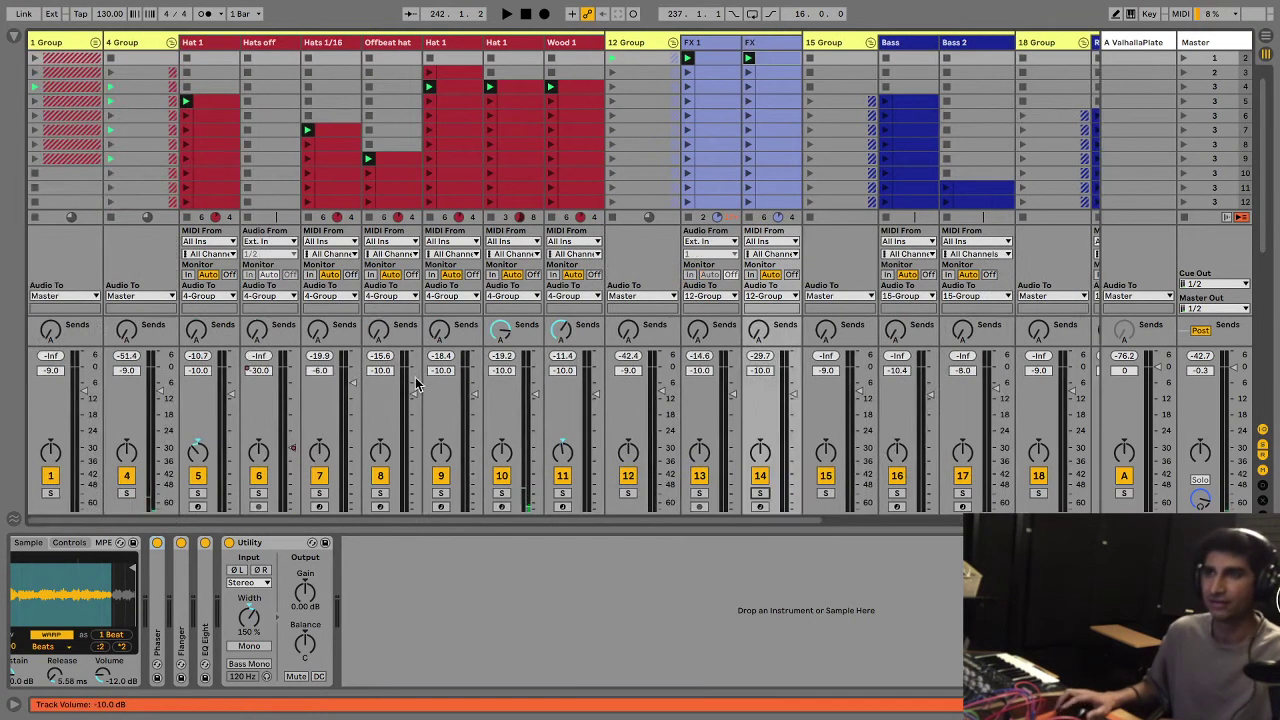
pyautogui.press('space')
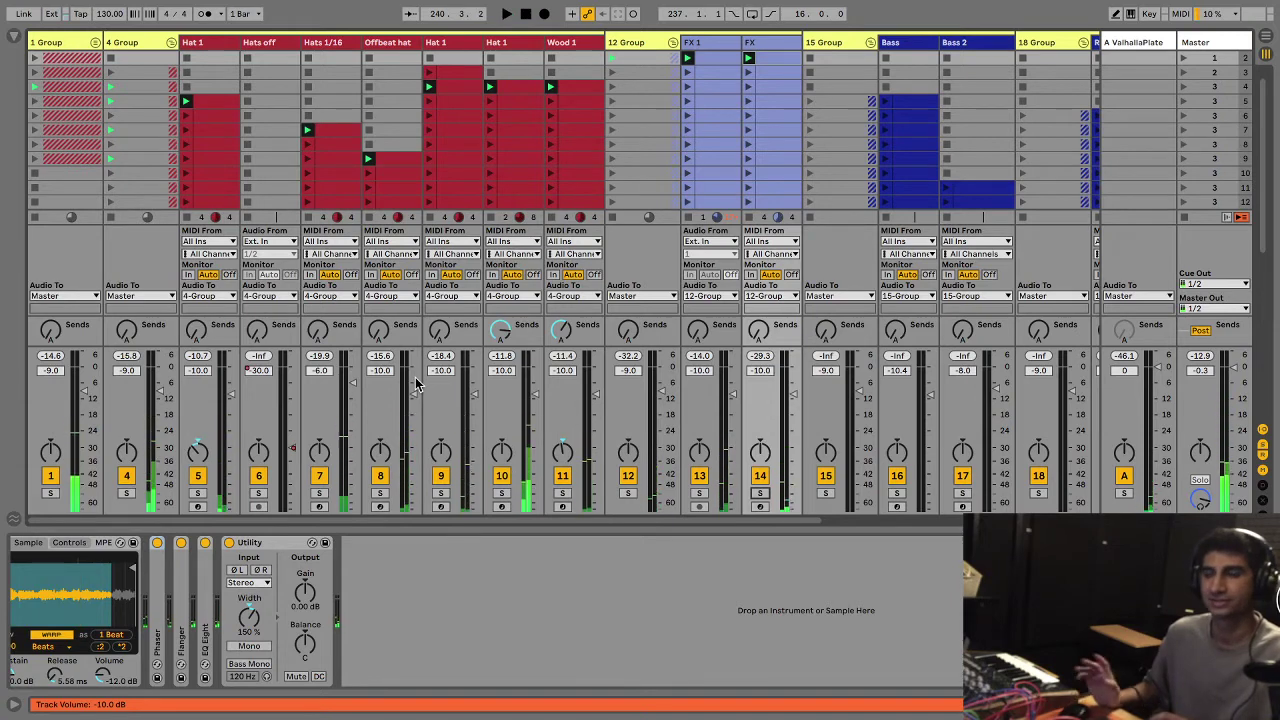
pyautogui.hscroll(7, 416, 384)
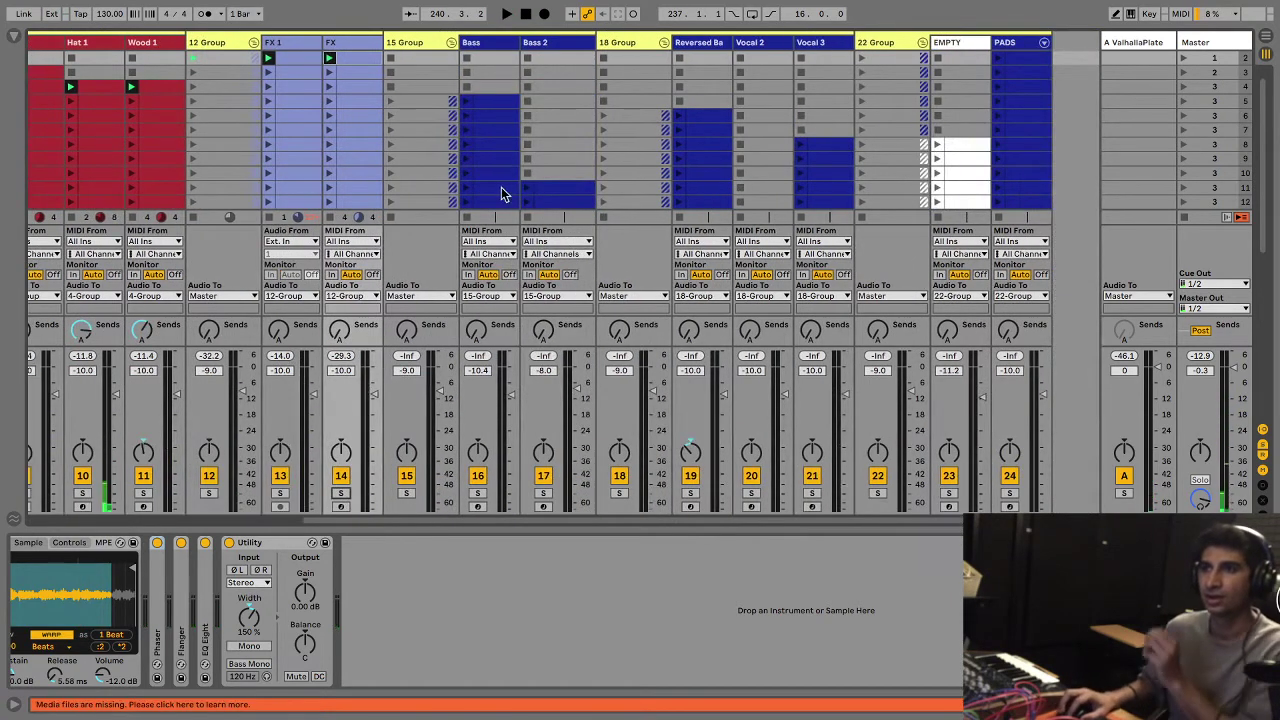
# Step: Solo the Bass track and show its Wavetable, EQ Eight, Delay, Compressor and Utility chain
pyautogui.click(478, 494)
pyautogui.click(490, 55)
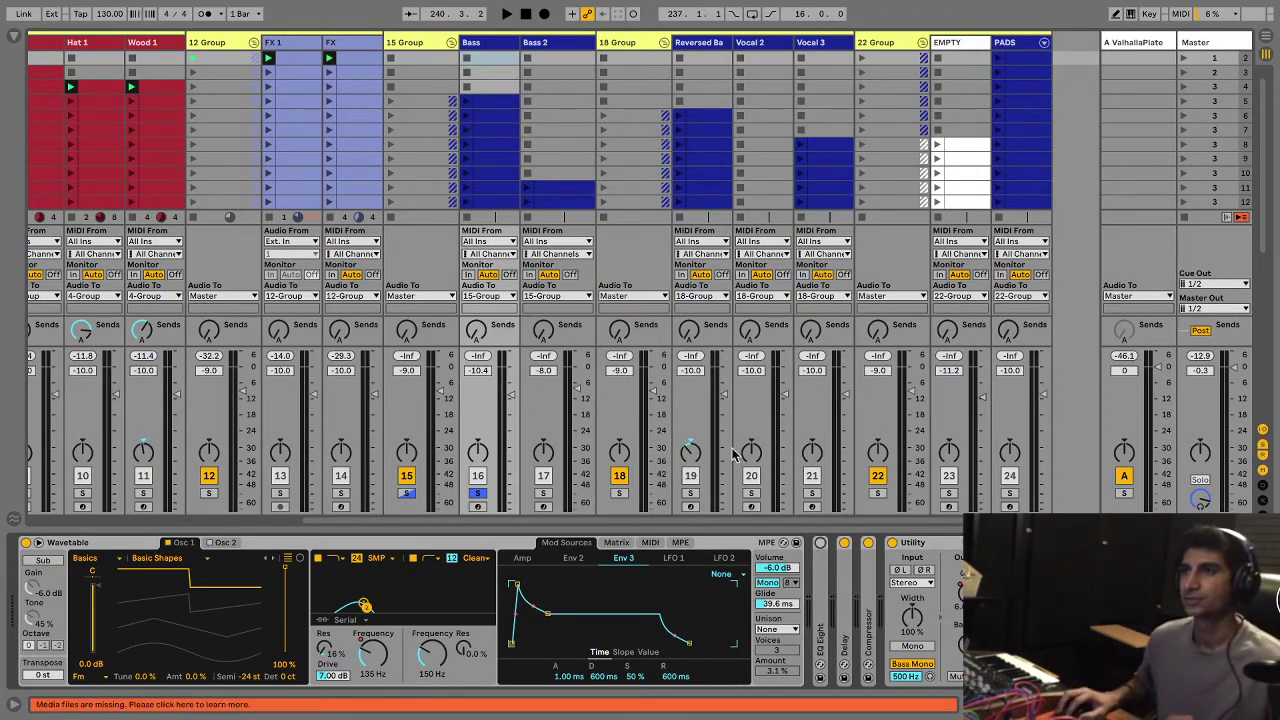
# Step: Launch the Bass clip, look over its repeating F#3 notes, and return to its devices
pyautogui.click(466, 103)
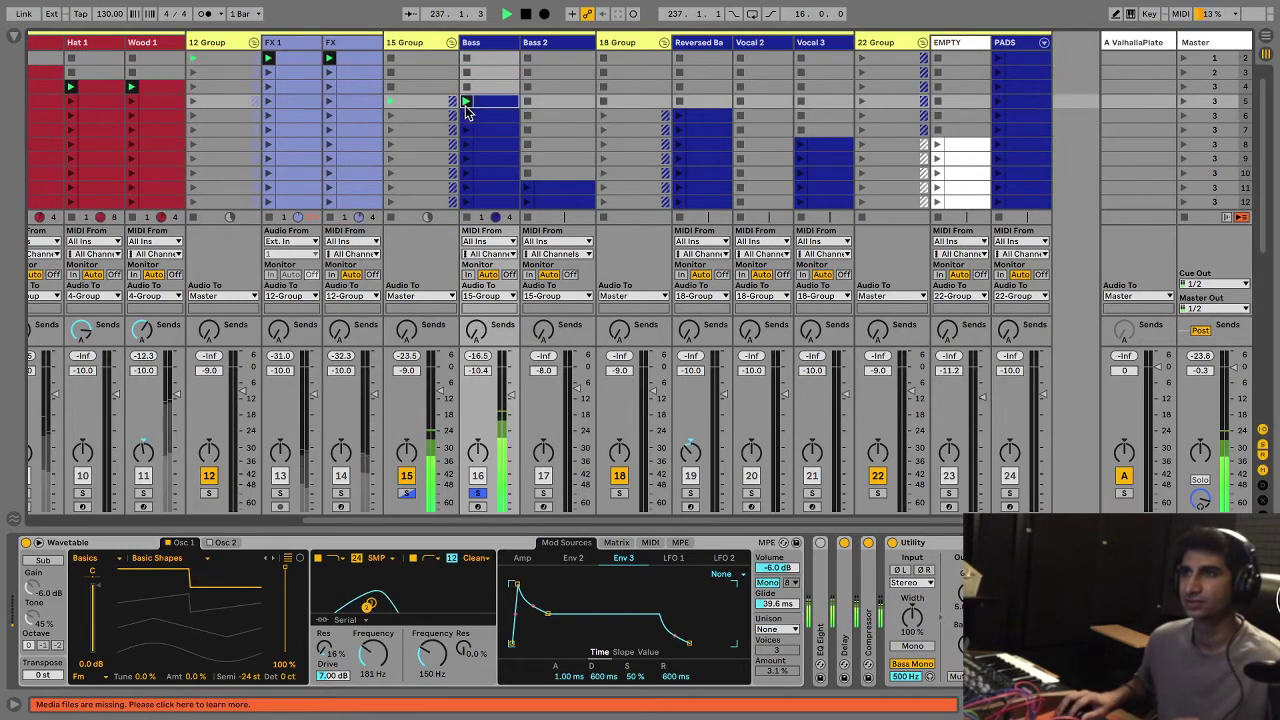
pyautogui.doubleClick(494, 104)
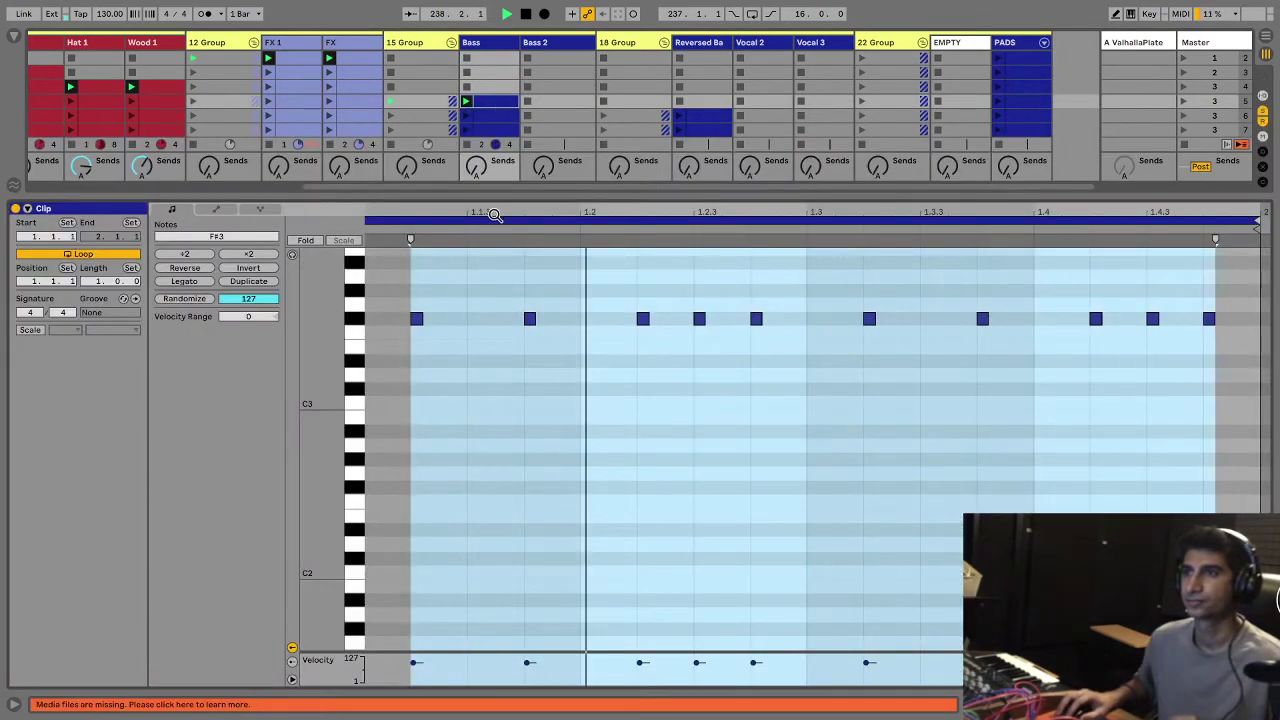
pyautogui.click(480, 257)
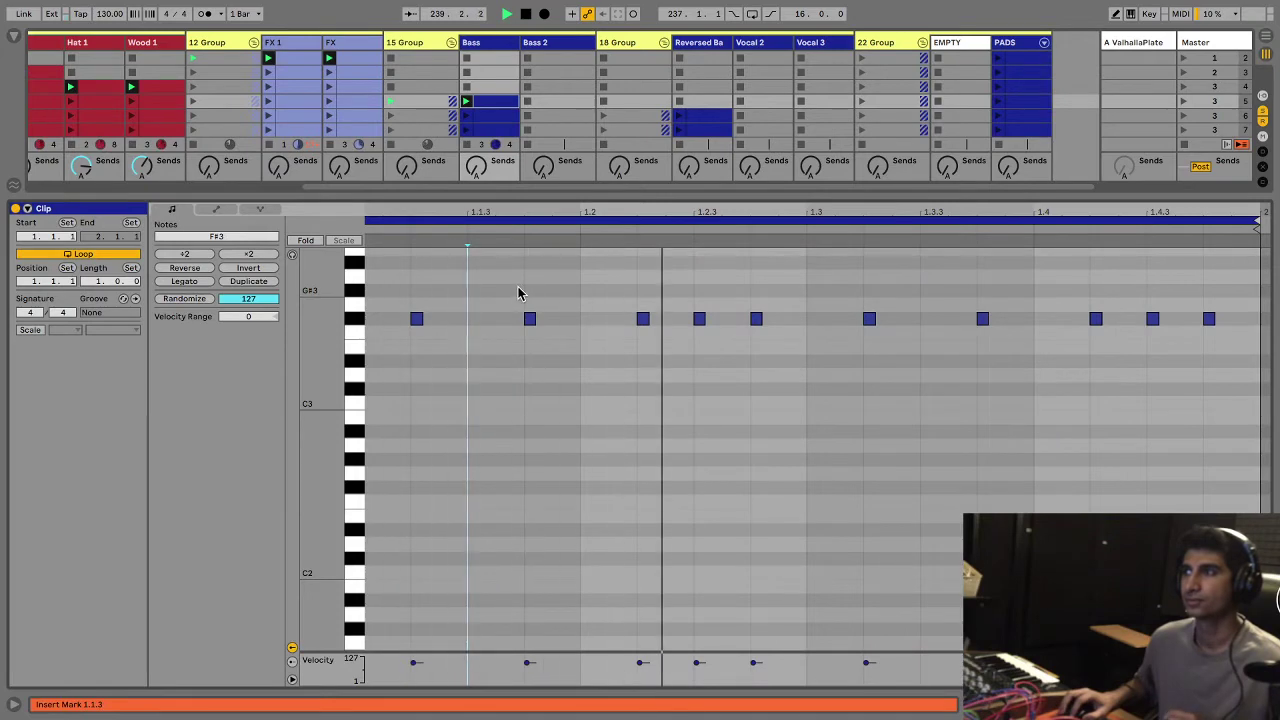
pyautogui.click(478, 45)
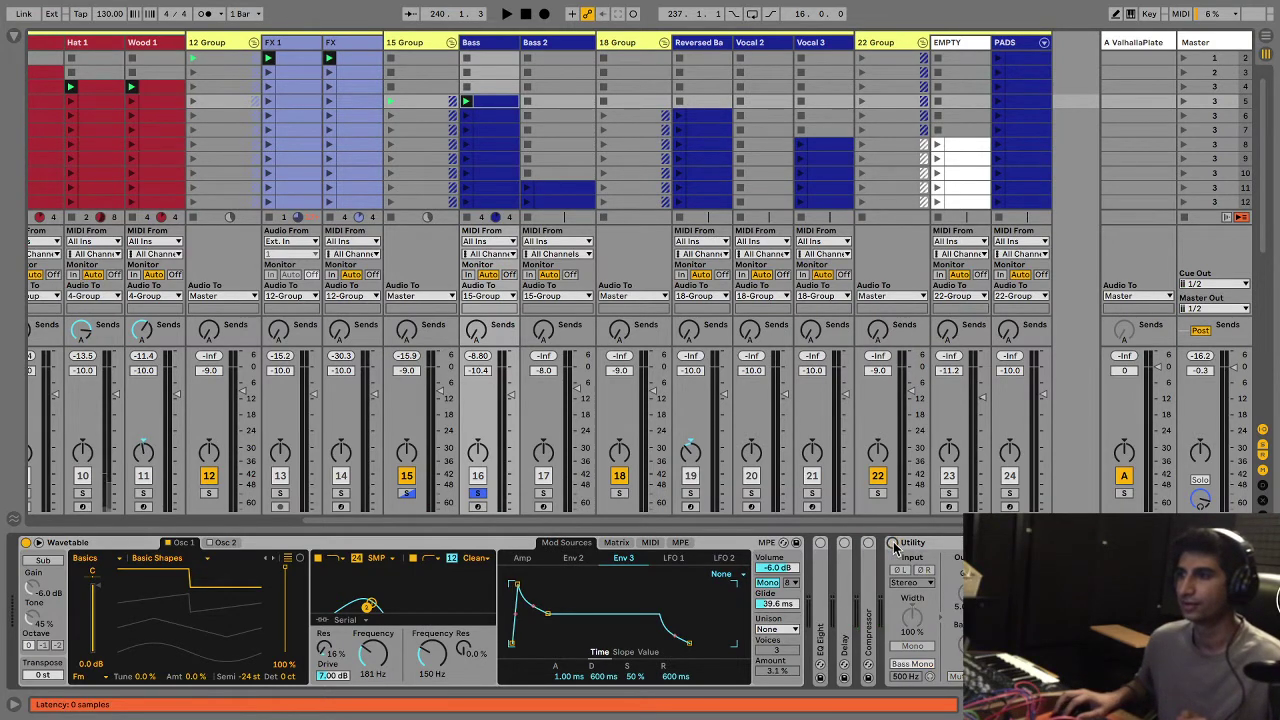
# Step: Show Wavetable's Env 2 modulating Filter 1 Freq (20) and Res (25), then resume bass playback
pyautogui.press('space')
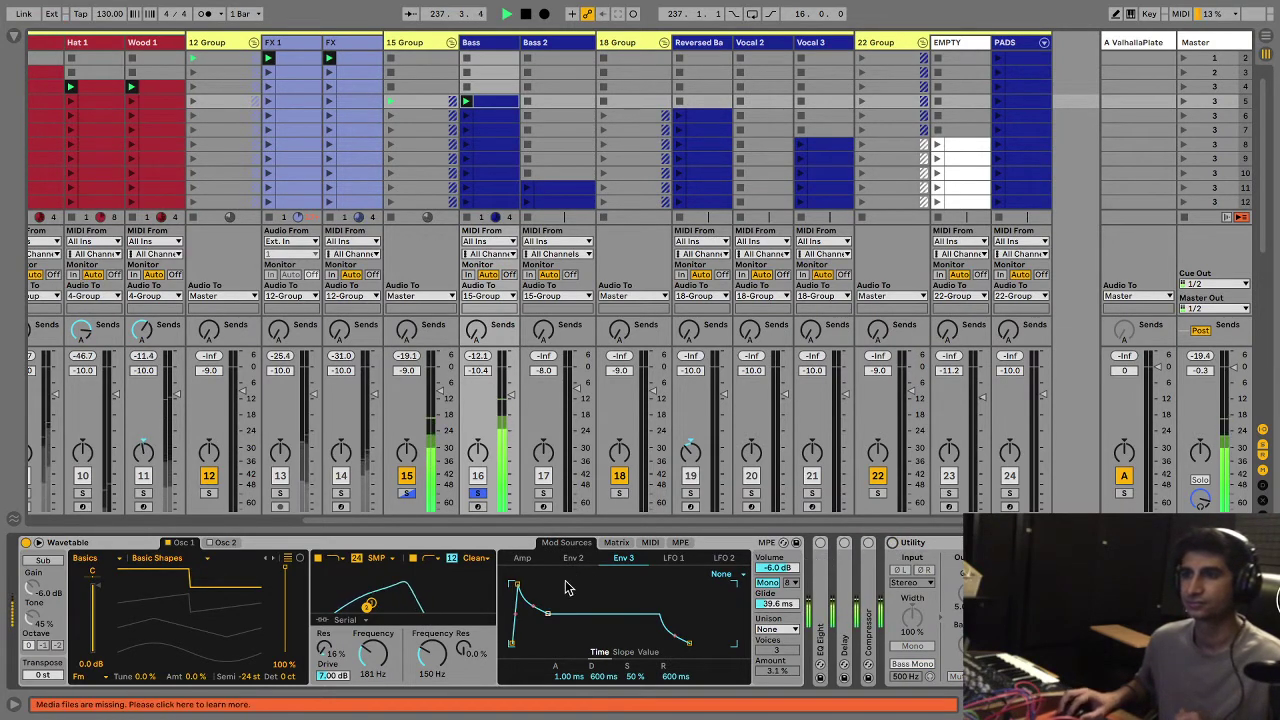
pyautogui.press('space')
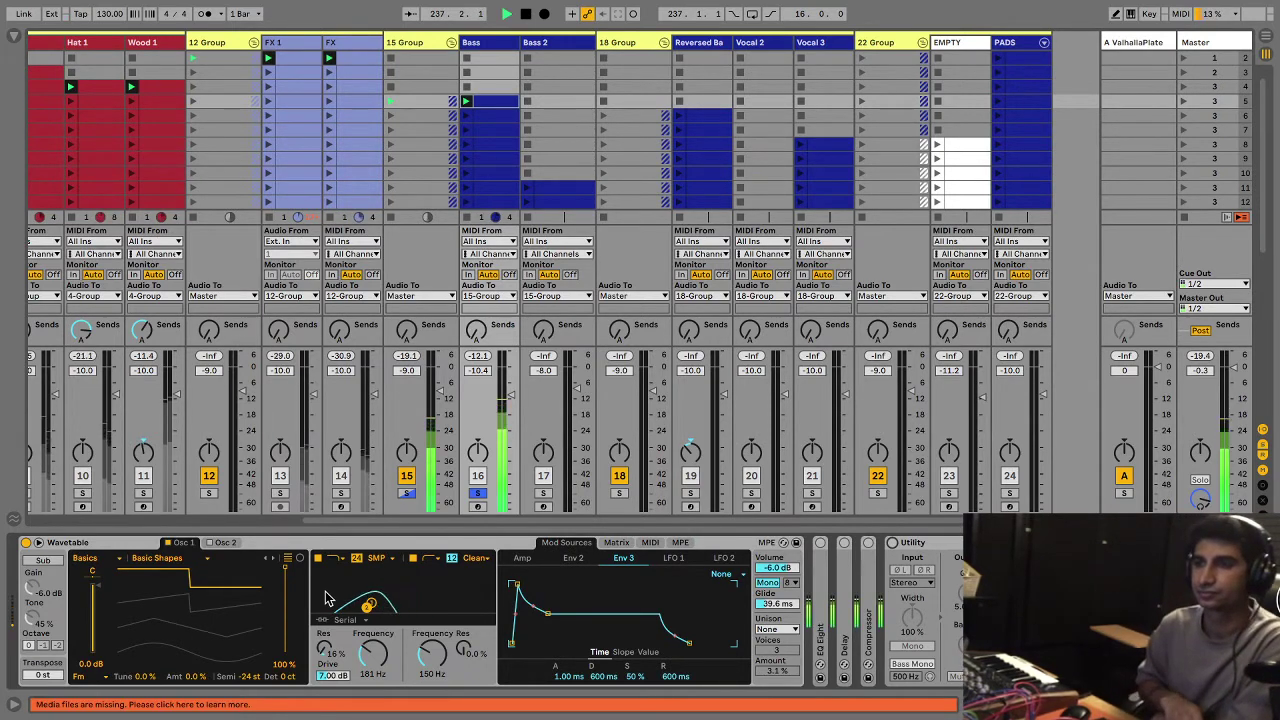
pyautogui.click(573, 557)
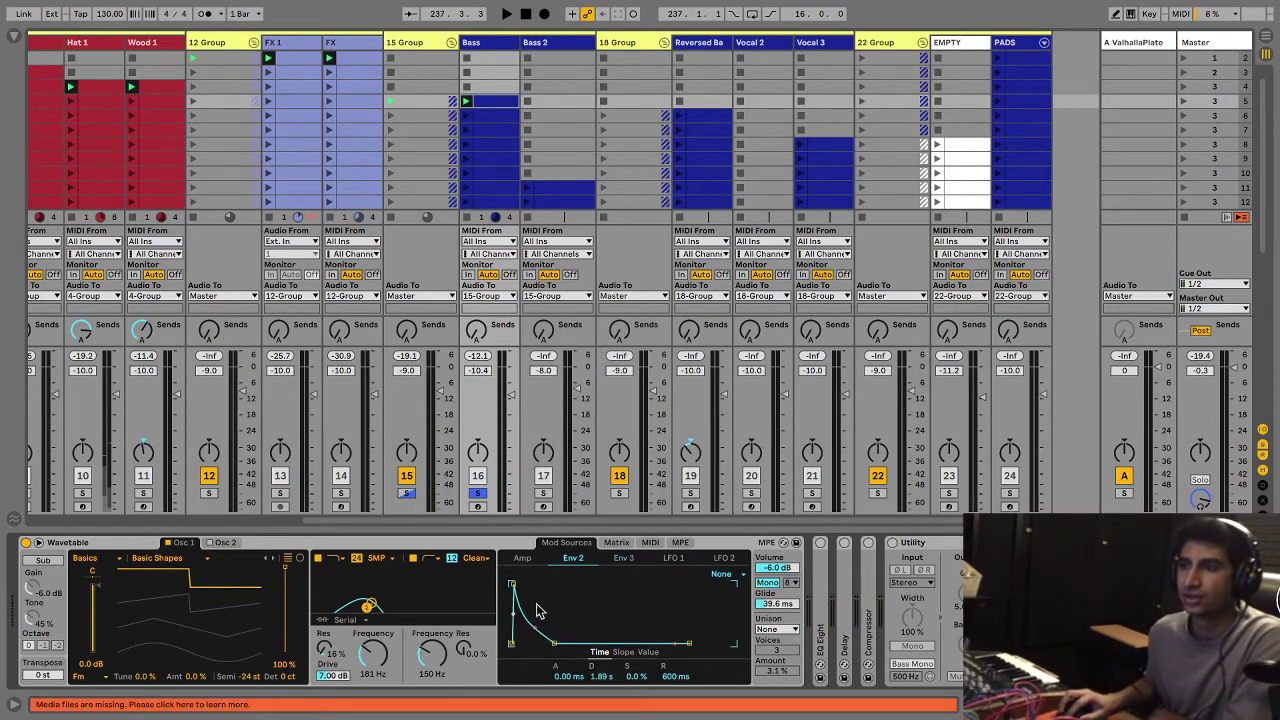
pyautogui.click(614, 543)
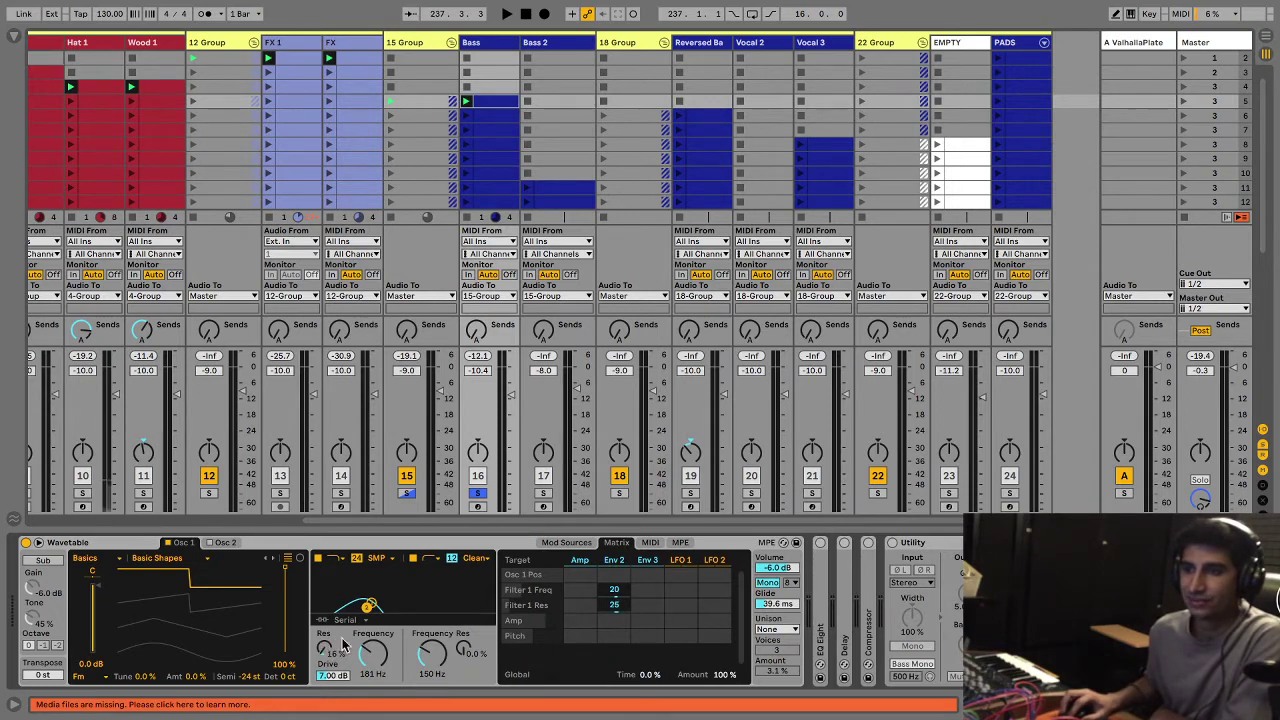
pyautogui.click(567, 543)
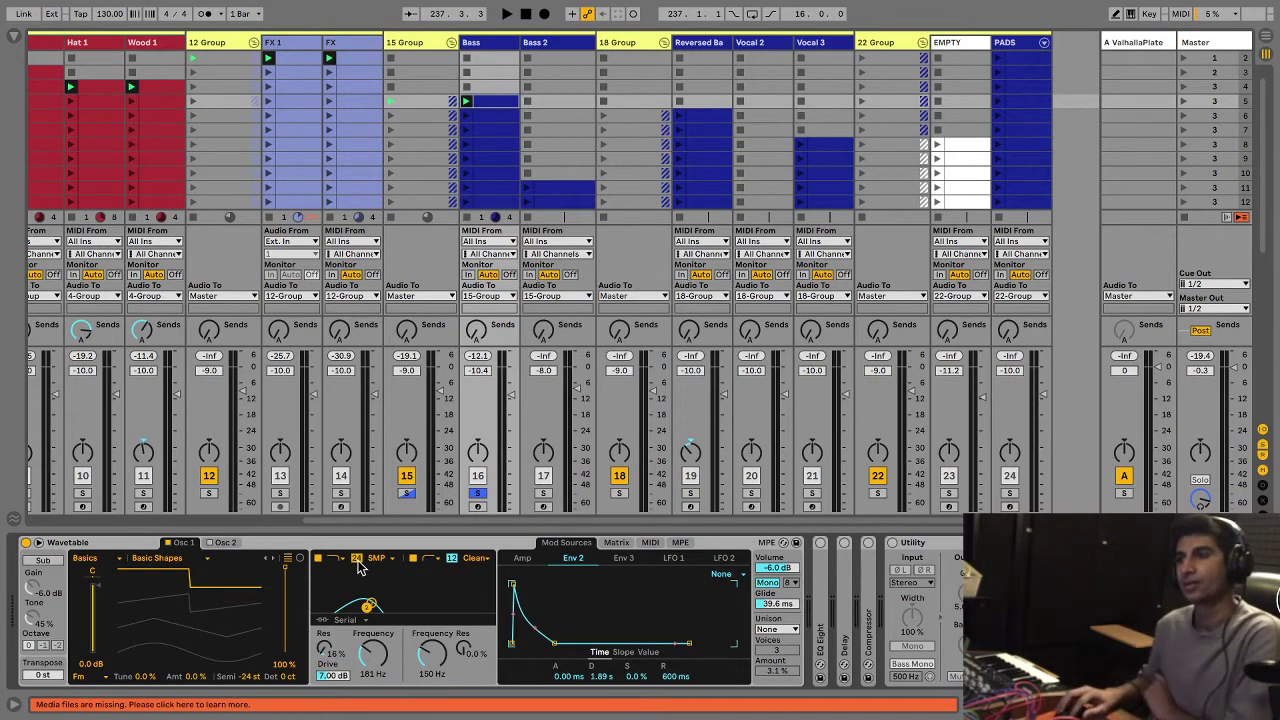
pyautogui.press('space')
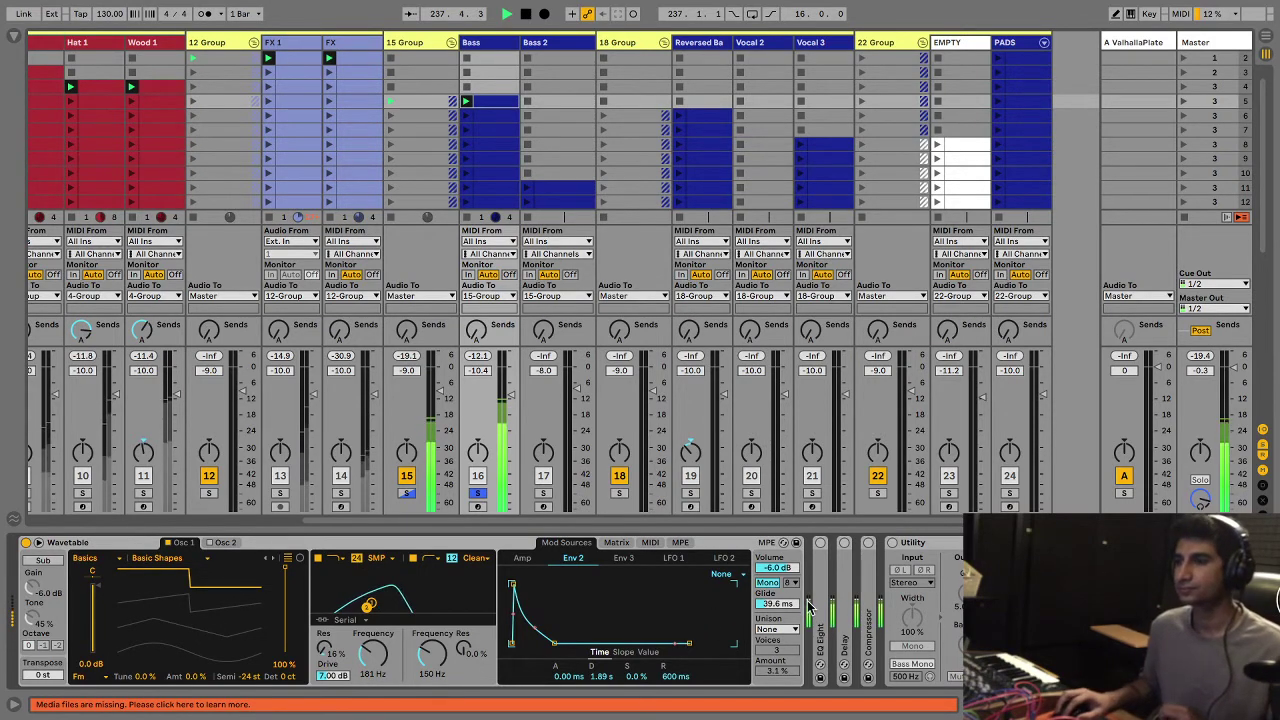
# Step: Enable the Bass EQ Eight, then compare it bypassed and re-enabled while the bass plays
pyautogui.click(820, 543)
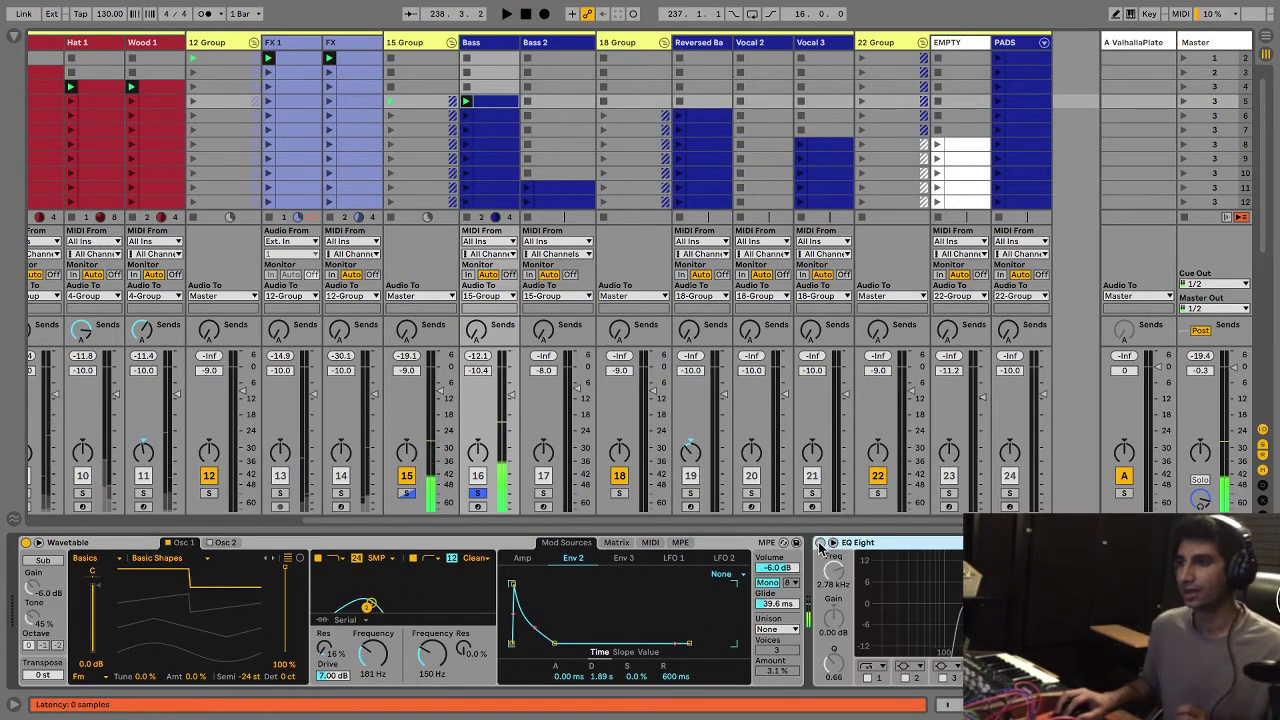
pyautogui.click(820, 543)
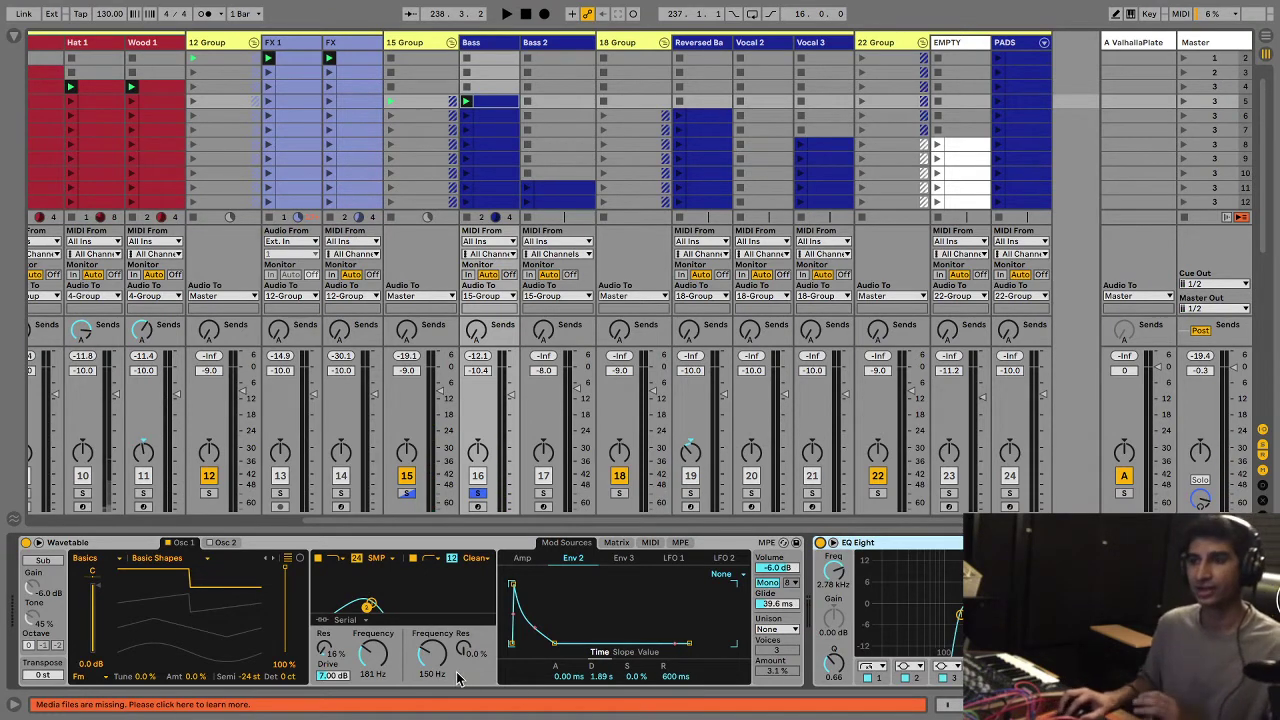
pyautogui.press('space')
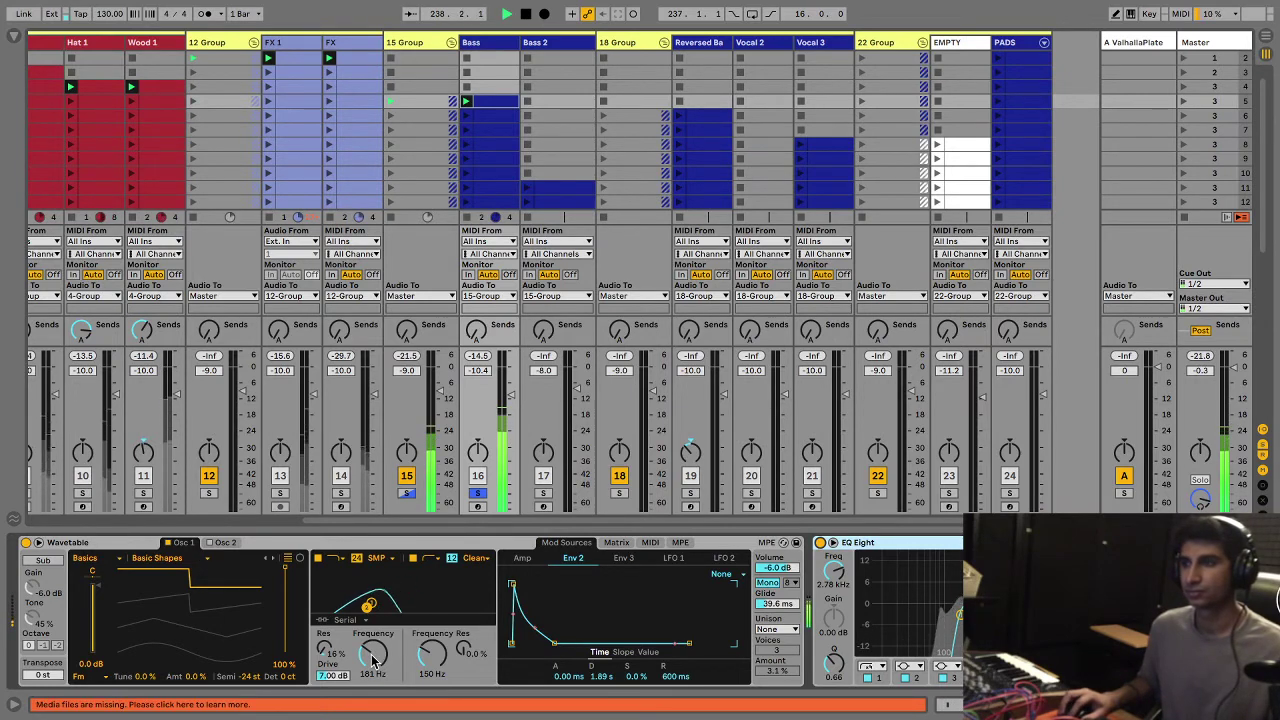
pyautogui.click(820, 542)
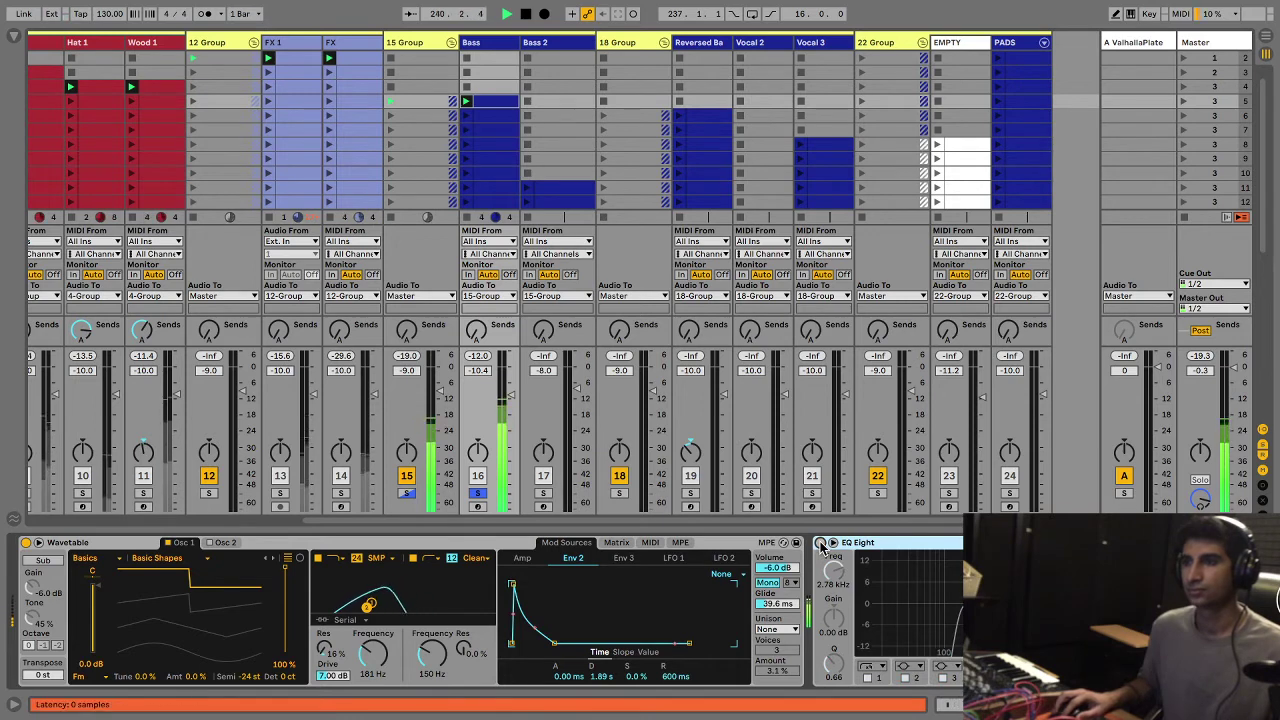
pyautogui.click(820, 542)
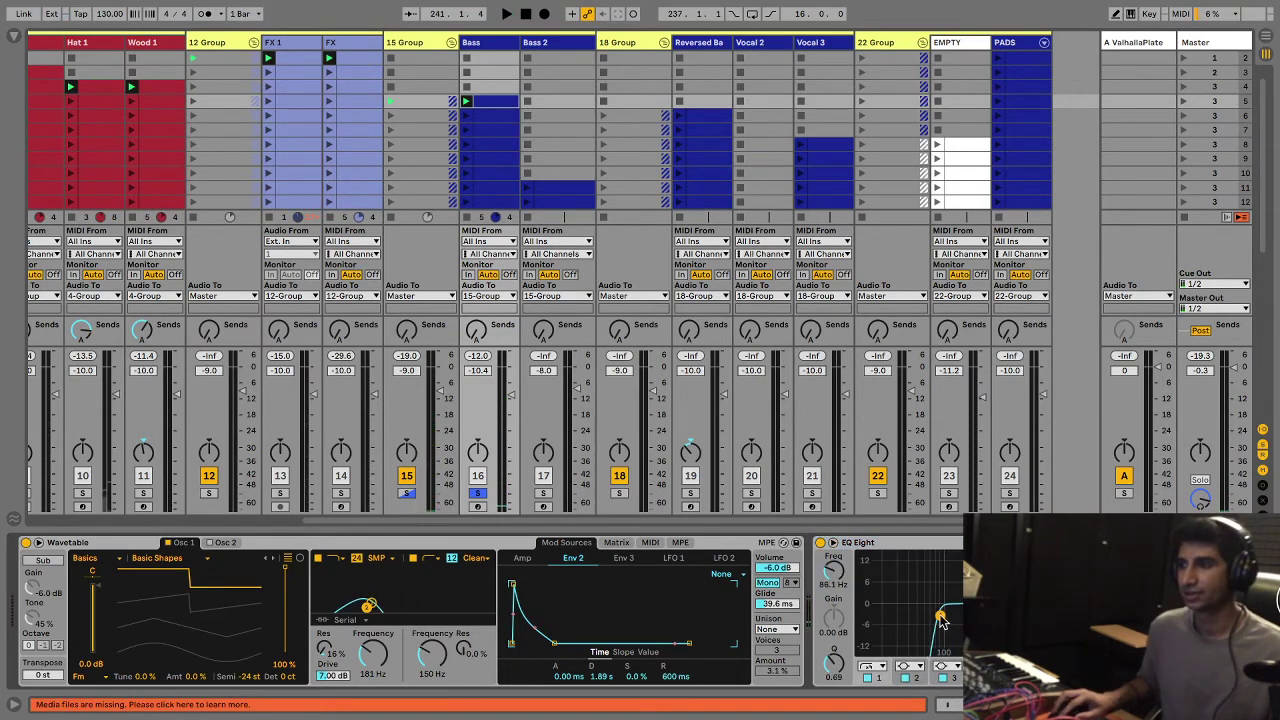
pyautogui.press('space')
pyautogui.click(903, 549)
pyautogui.press('space')
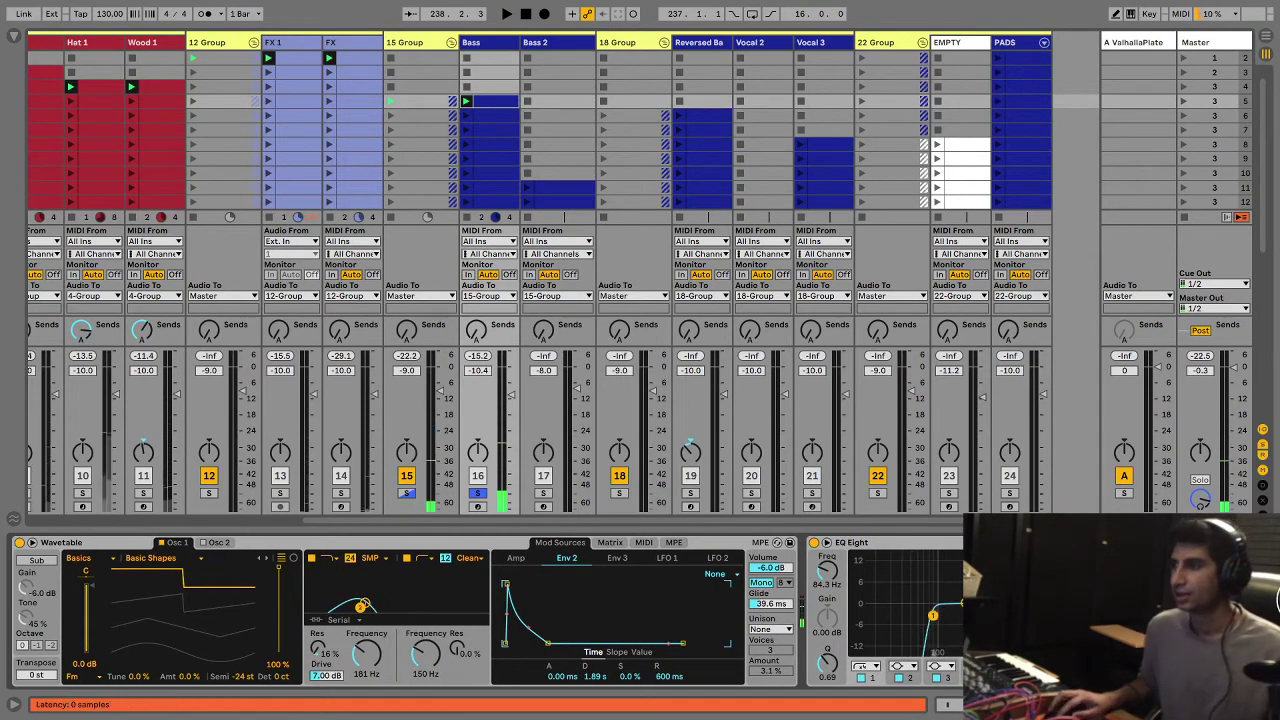
# Step: Expand the Bass Delay and scroll to the KICK-sidechained Compressor while playing the track
pyautogui.doubleClick(850, 542)
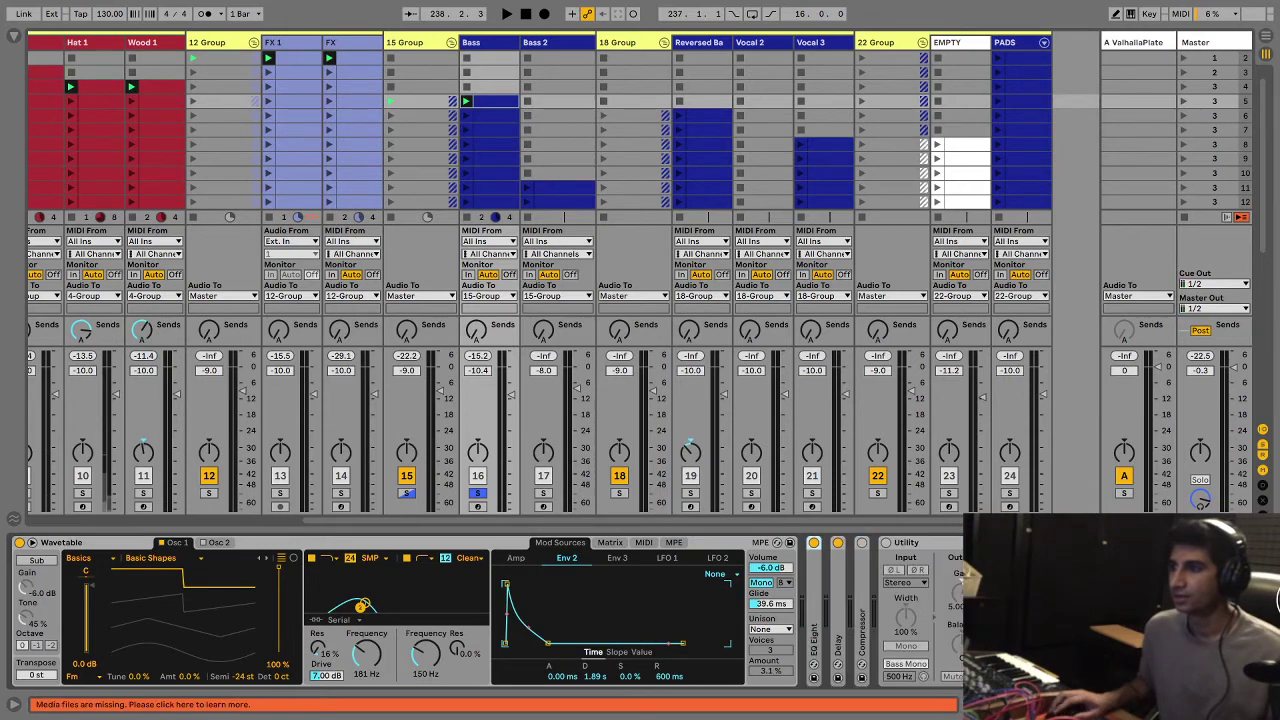
pyautogui.doubleClick(838, 619)
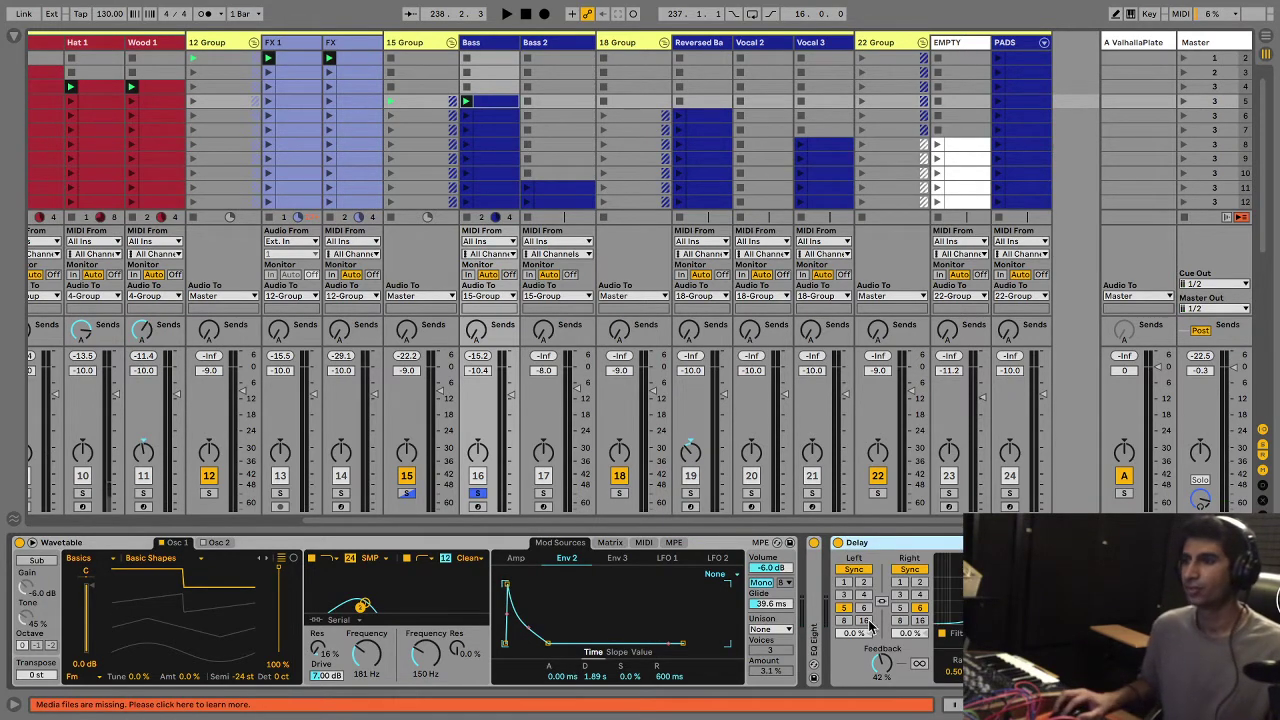
pyautogui.press('space')
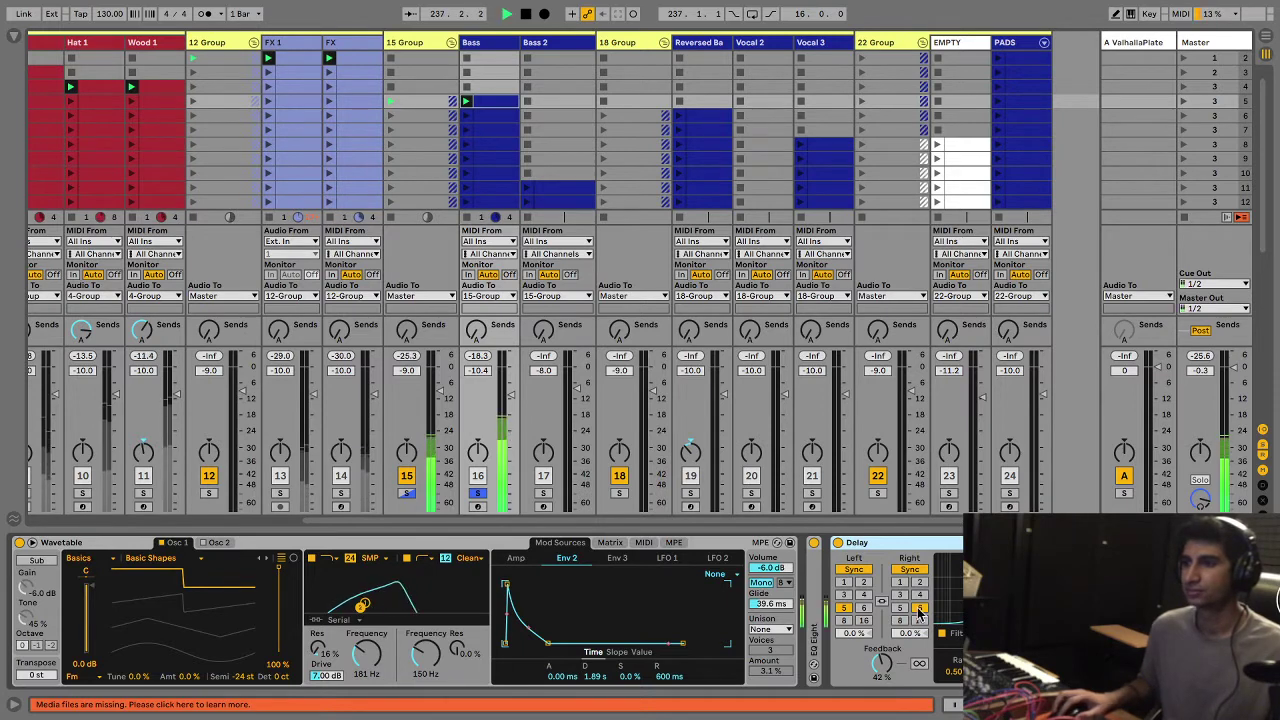
pyautogui.click(920, 608)
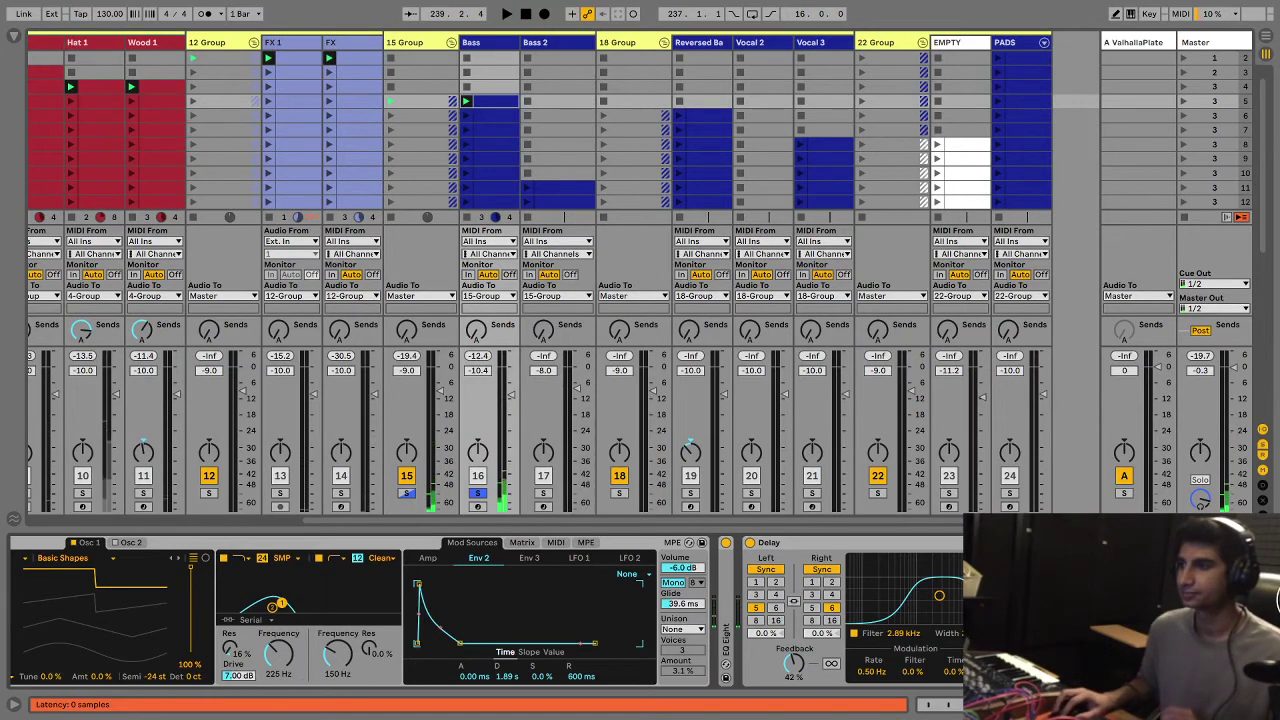
pyautogui.hscroll(3, 687, 612)
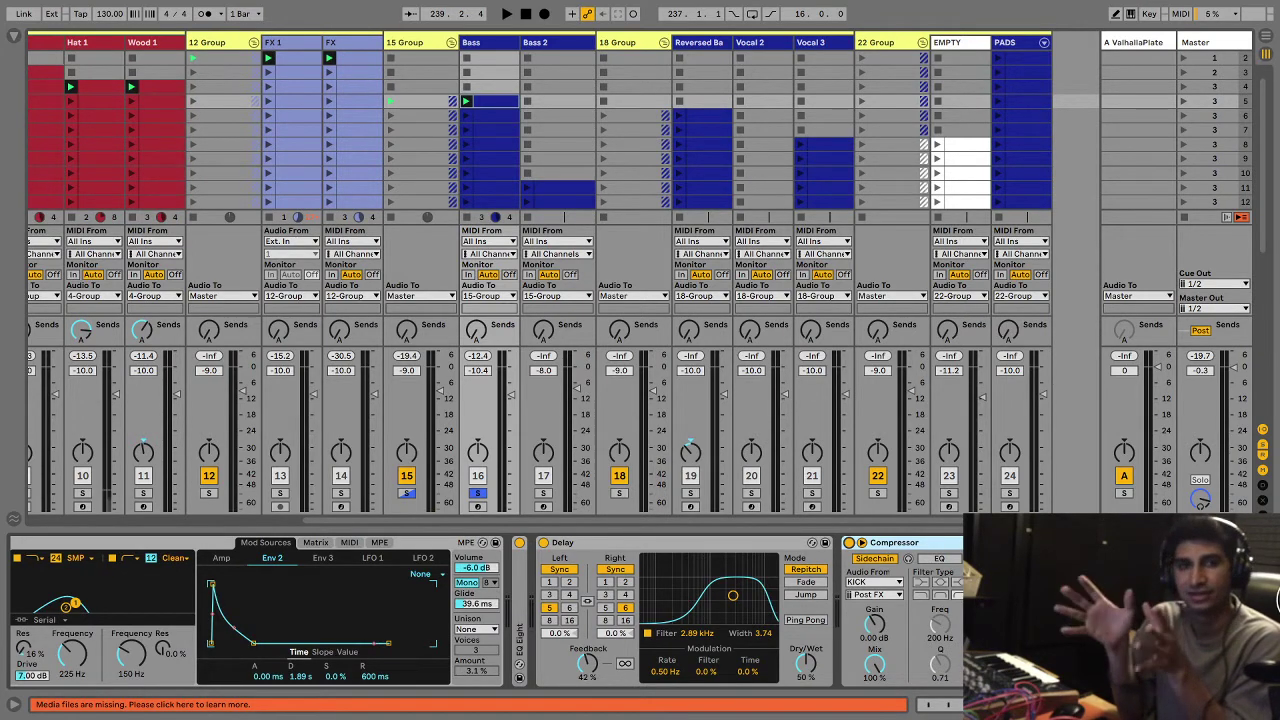
pyautogui.press('space')
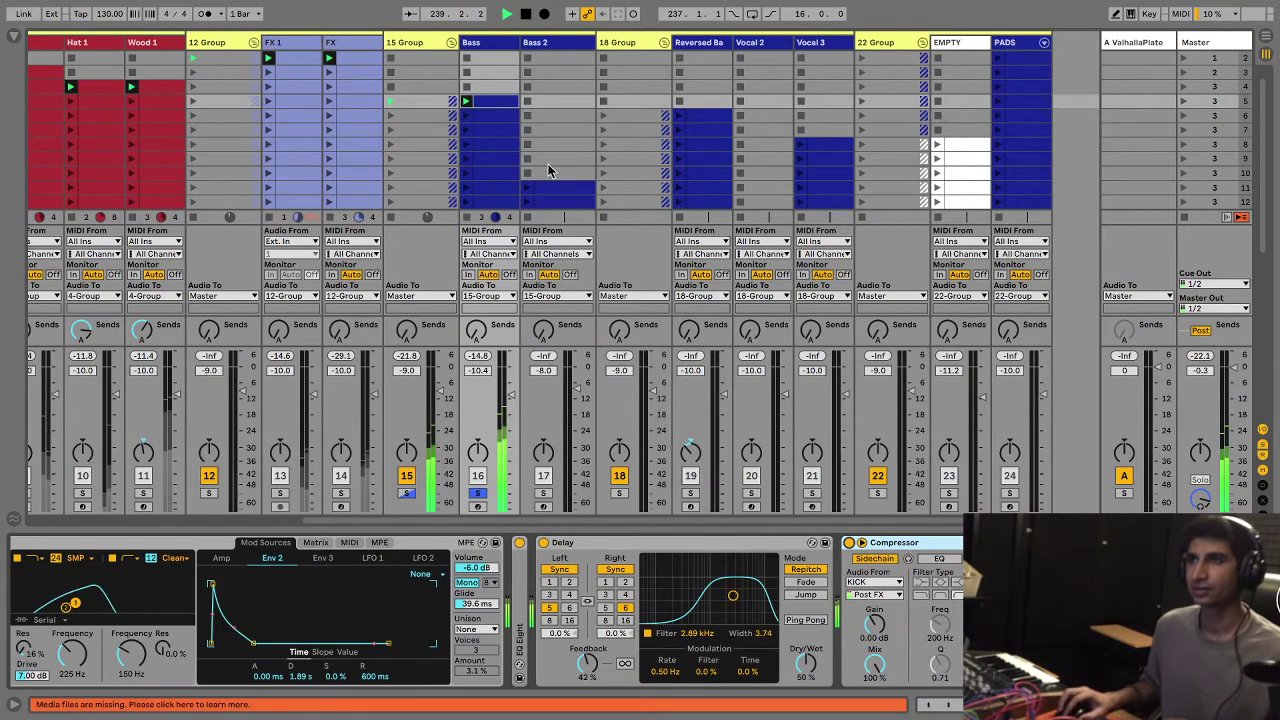
# Step: Unsolo track 16, set its volume to -8.6 dB and its Wavetable filter to 265 Hz
pyautogui.click(477, 493)
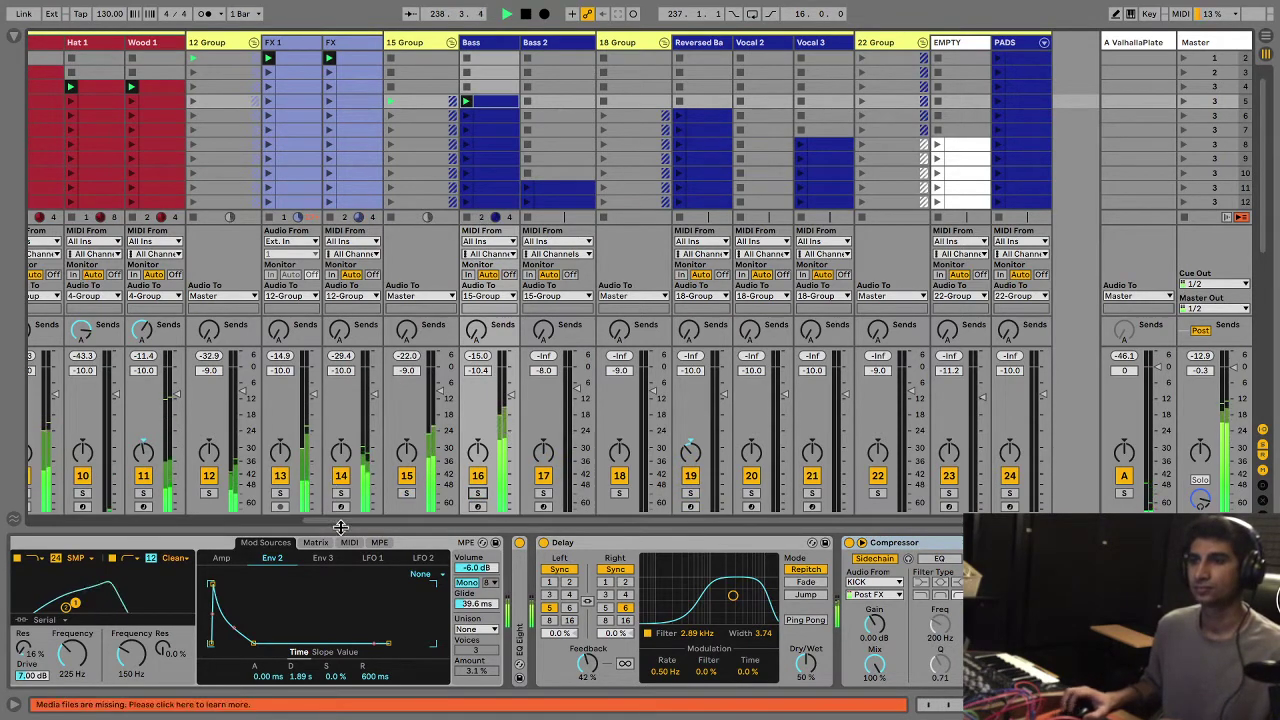
pyautogui.moveTo(511, 398); pyautogui.dragTo(510, 390)
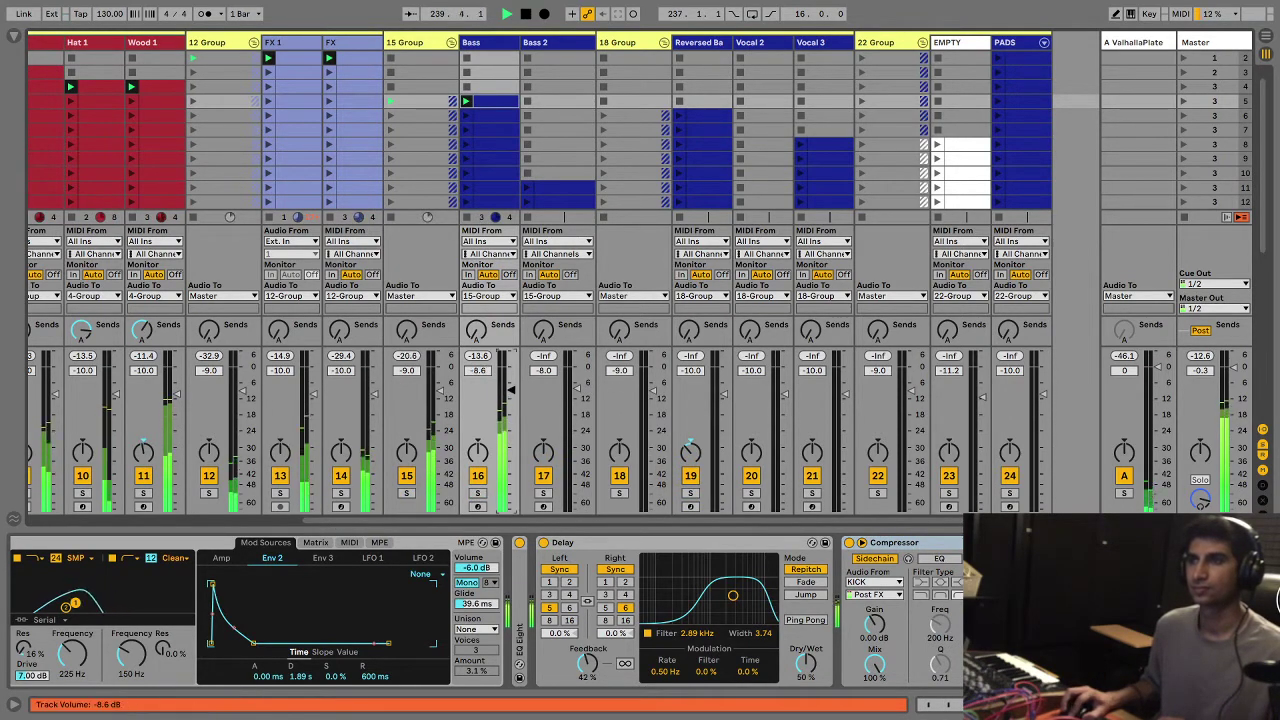
pyautogui.hscroll(-5, 480, 610)
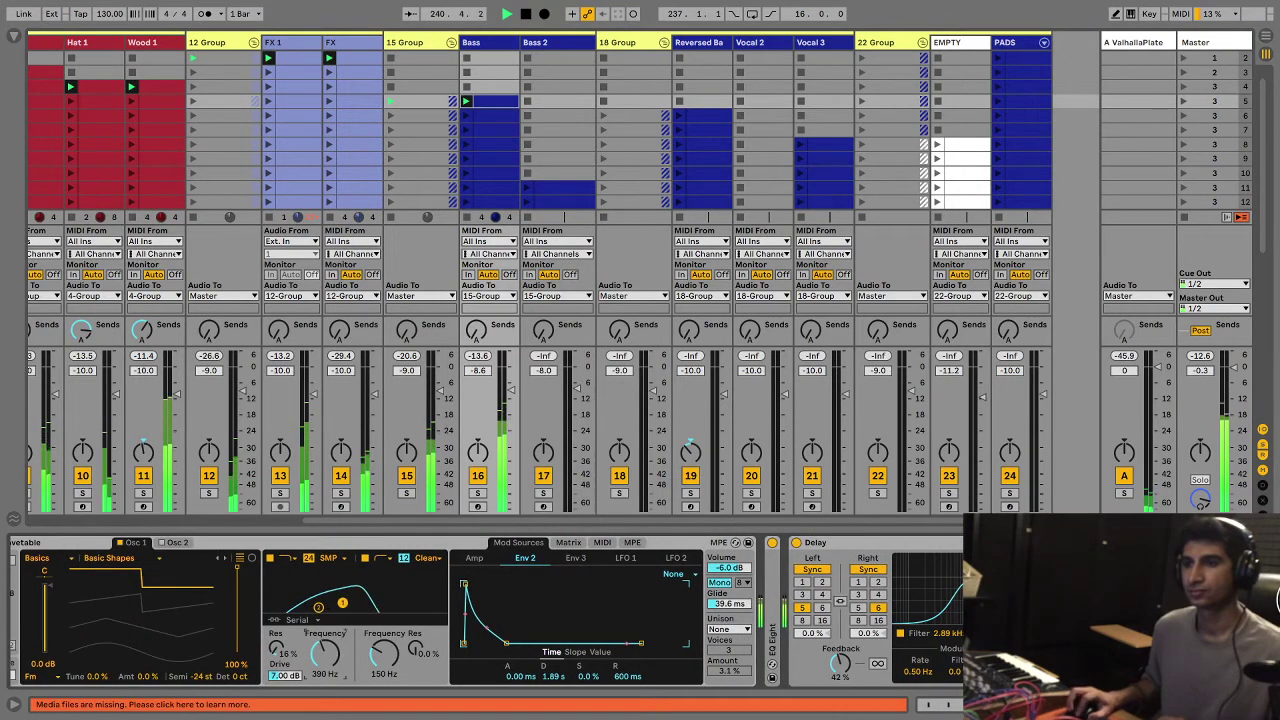
pyautogui.moveTo(342, 604)
pyautogui.mouseDown()
pyautogui.moveTo(370, 602)
pyautogui.moveTo(316, 604)
pyautogui.moveTo(350, 603)
pyautogui.moveTo(333, 603)
pyautogui.mouseUp()
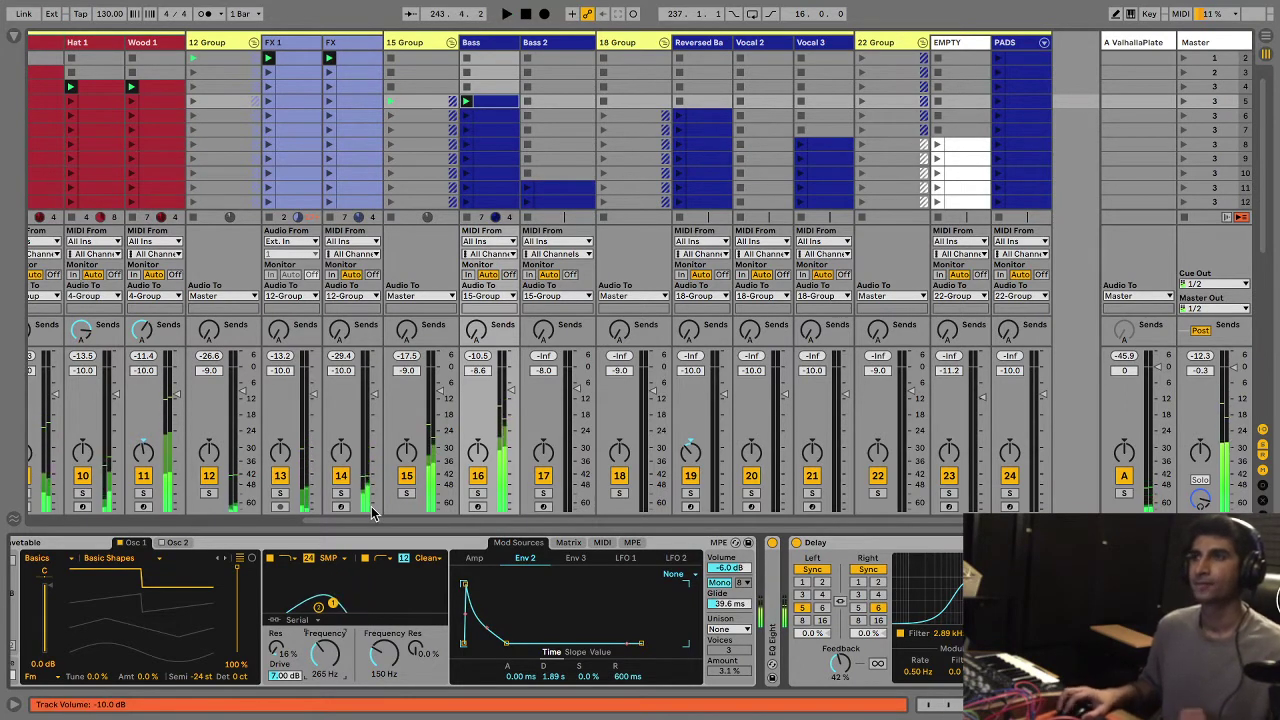
pyautogui.press('space')
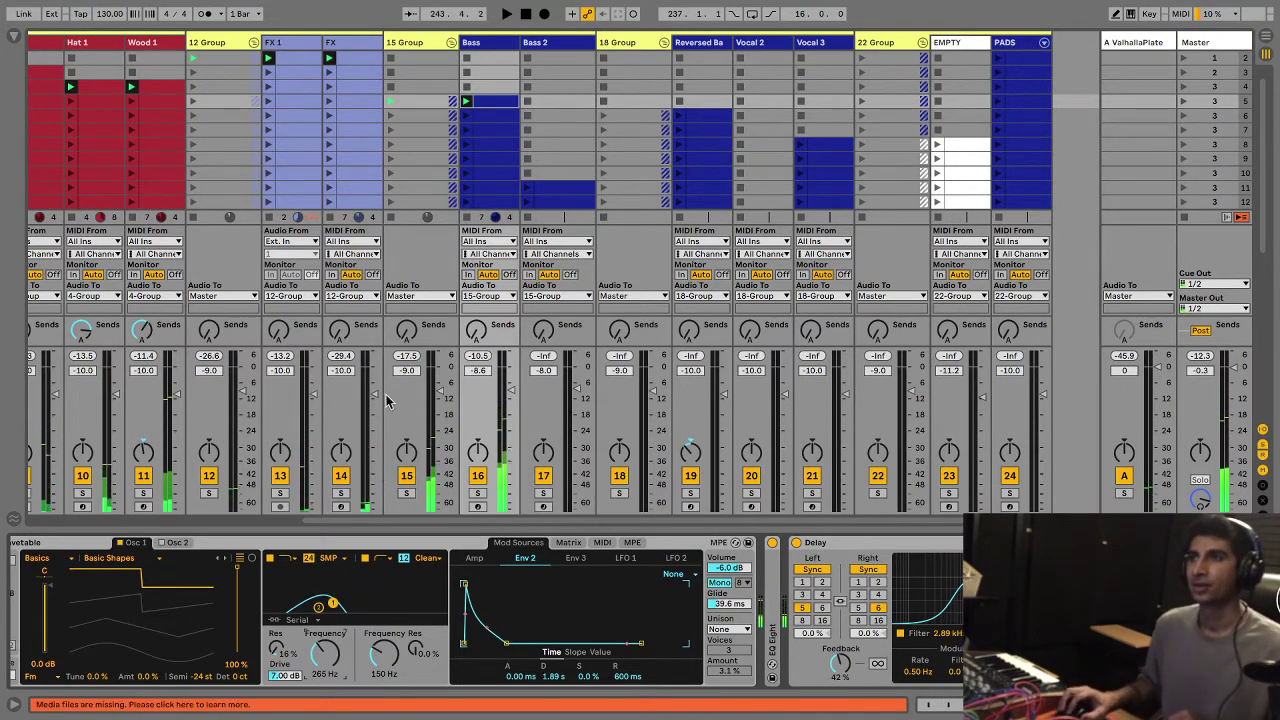
# Step: Select the Bass 2 and Reversed Ba tracks and Reversed Ba's row 6 clip slot
pyautogui.click(555, 160)
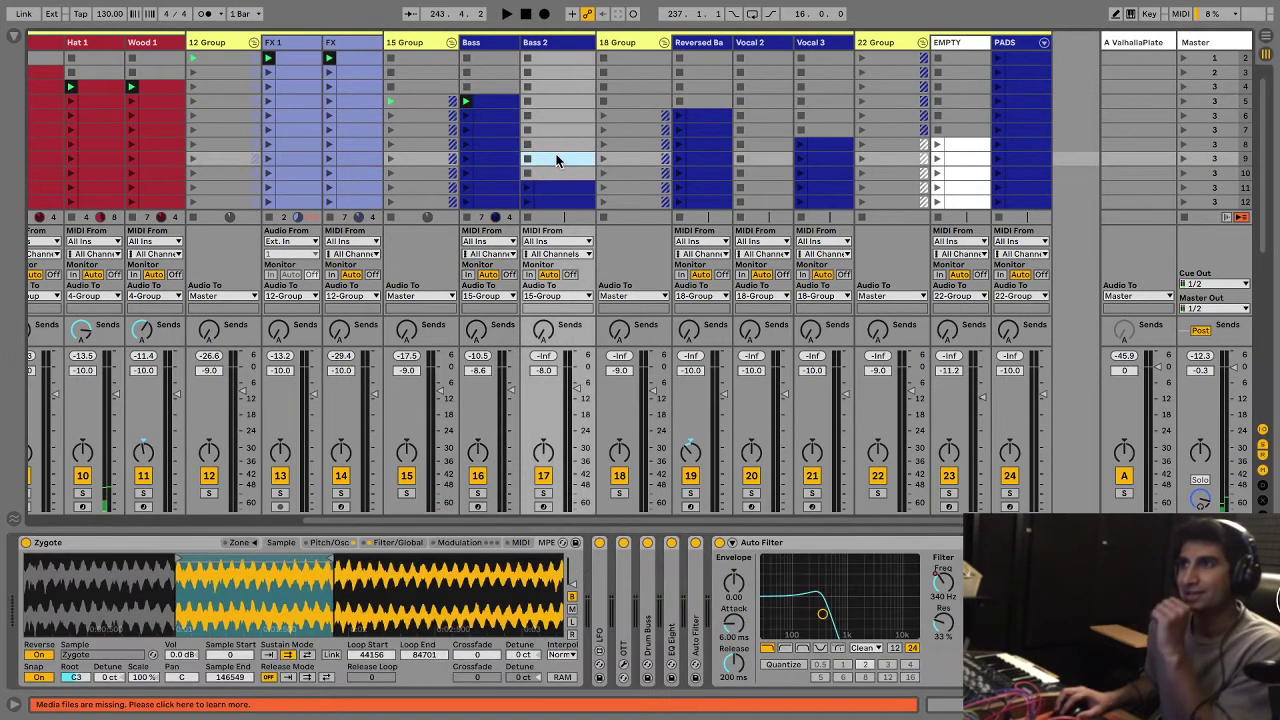
pyautogui.click(697, 88)
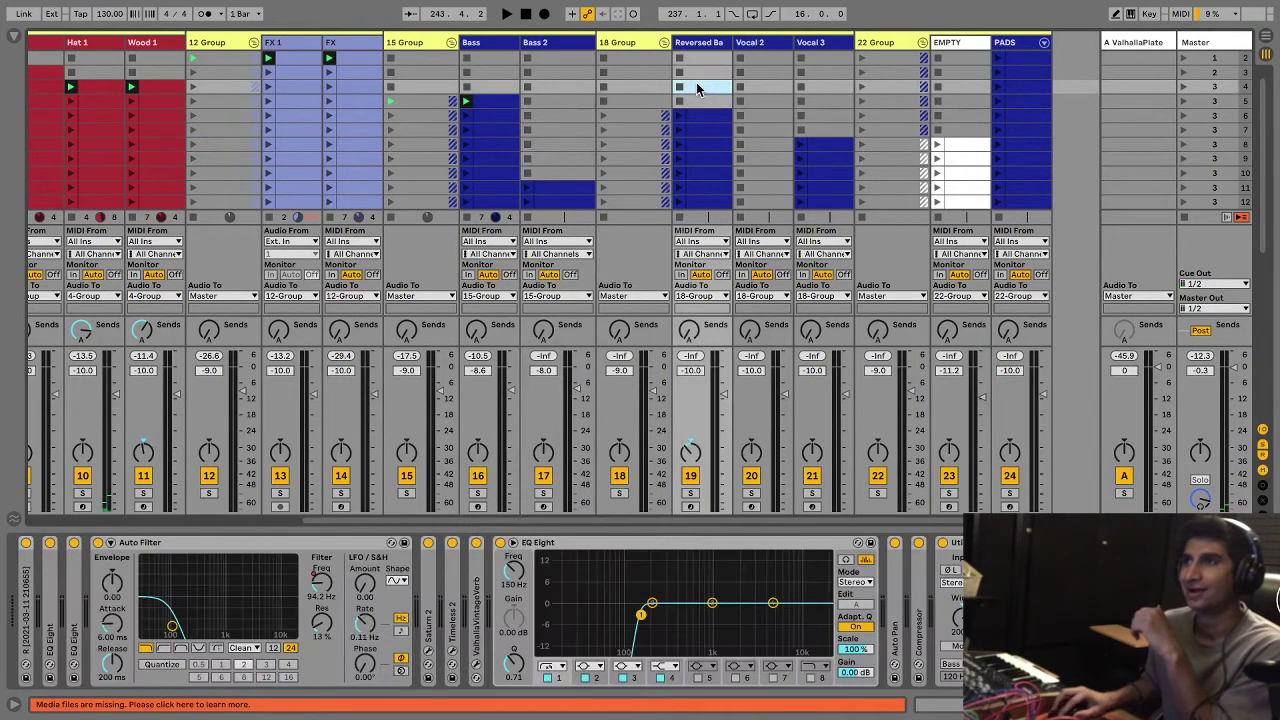
pyautogui.click(701, 134)
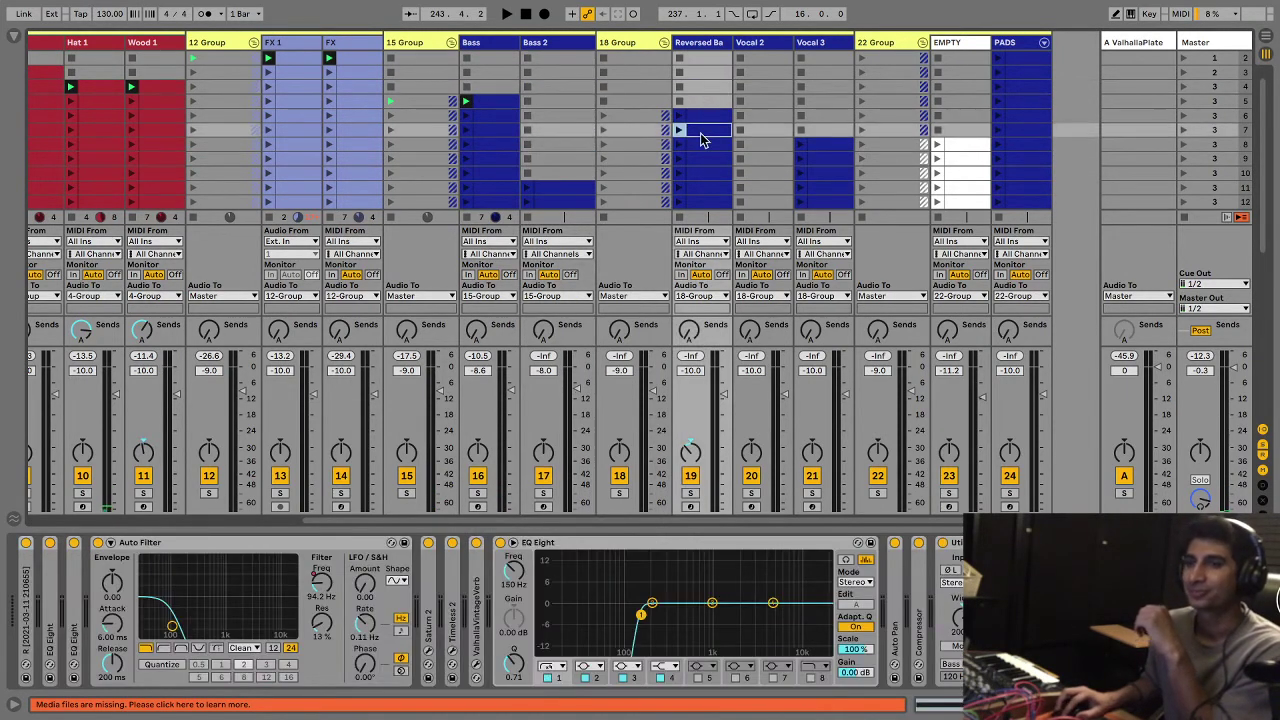
# Step: Fold all Reversed Ba devices including Utility, stop all clips, and show the browser
pyautogui.doubleClick(20, 618)
pyautogui.doubleClick(237, 550)
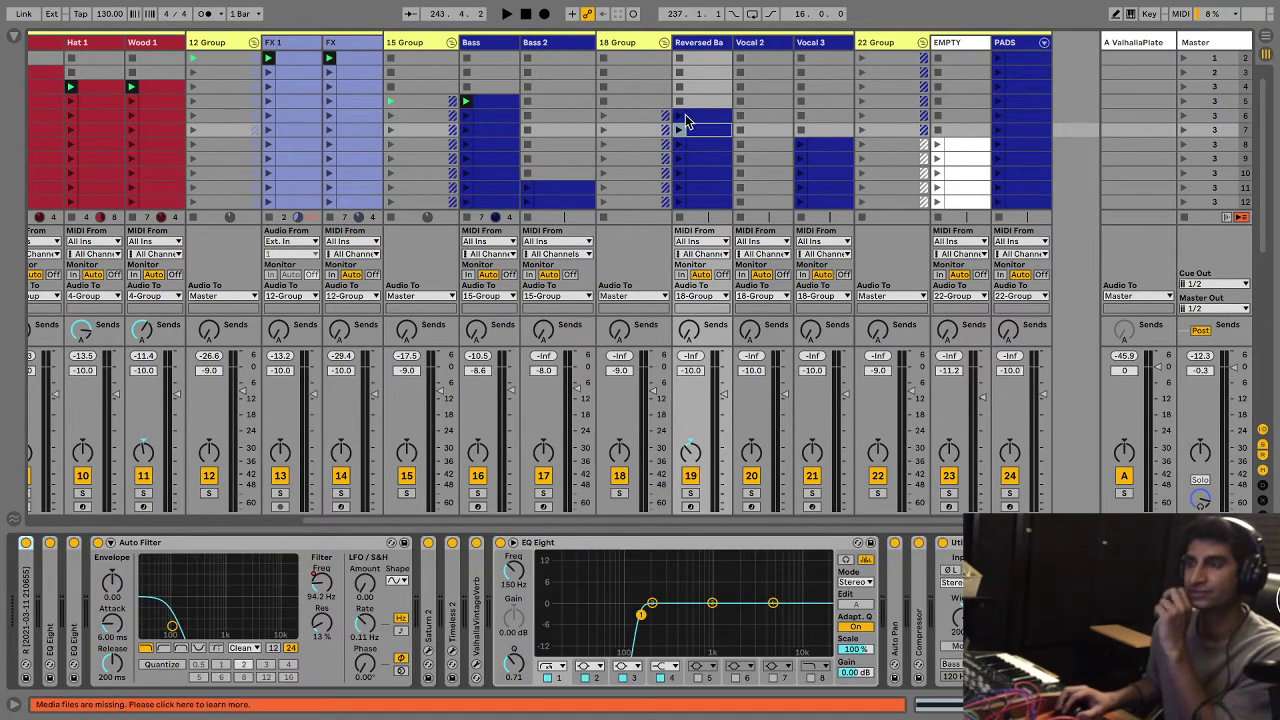
pyautogui.keyDown('alt'); pyautogui.click(270, 548); pyautogui.keyUp('alt')
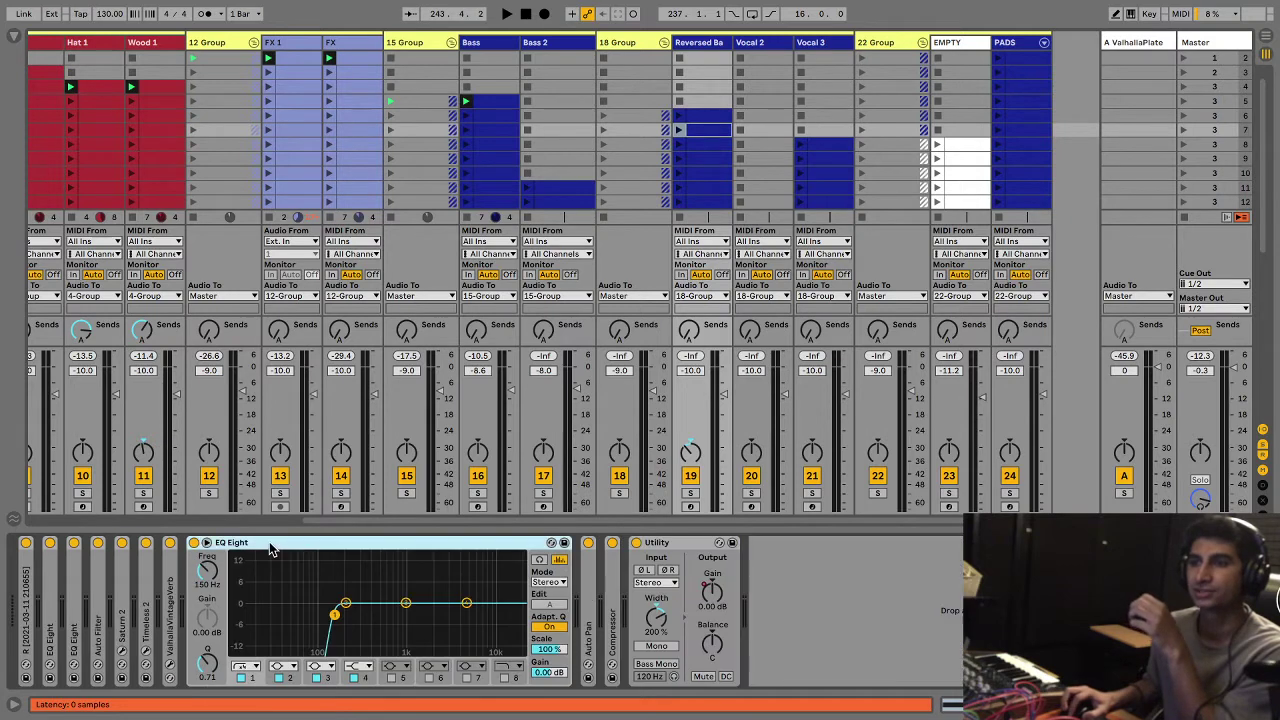
pyautogui.doubleClick(281, 546)
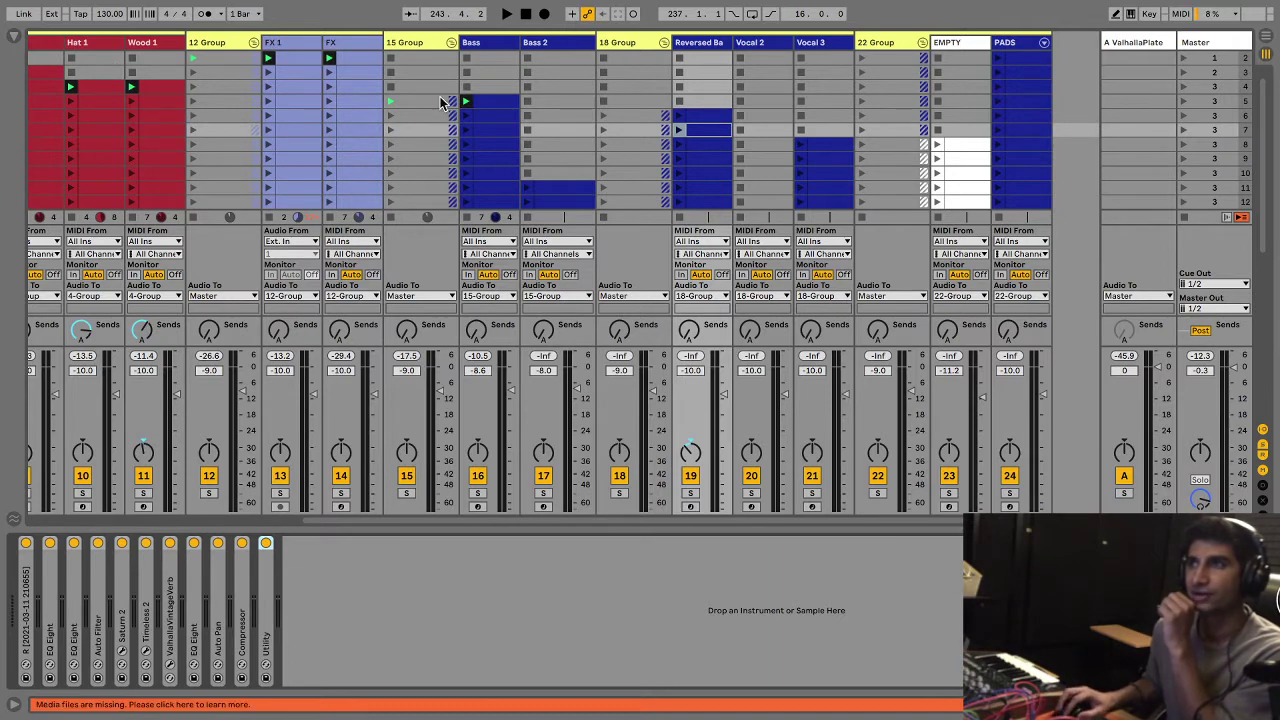
pyautogui.click(1180, 218)
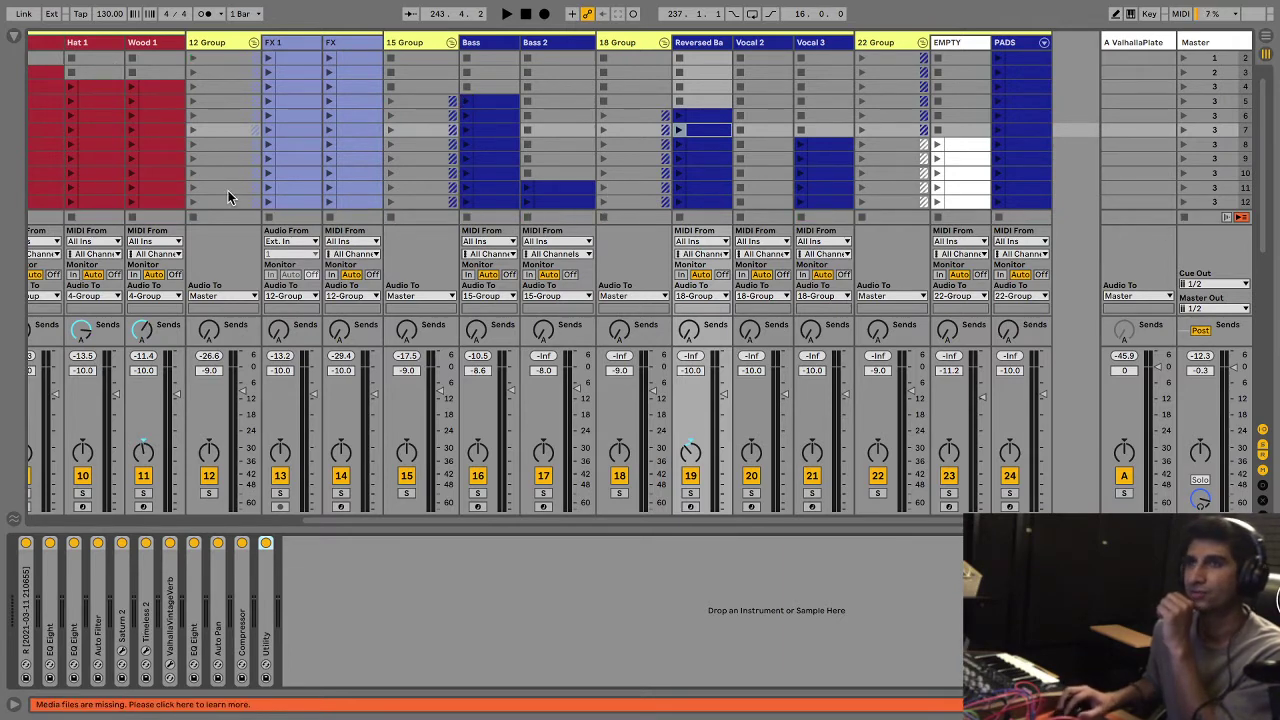
pyautogui.click(14, 37)
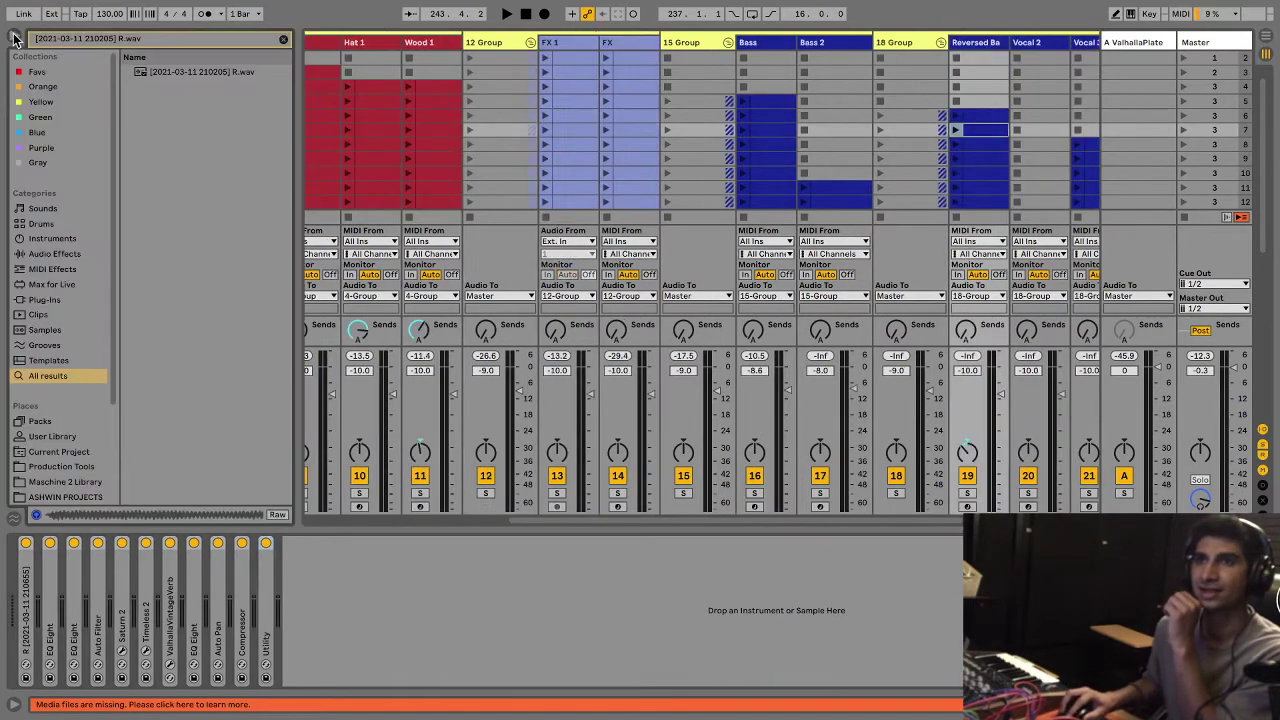
# Step: Replace the browser search text with 'vocal'
pyautogui.click(190, 38)
pyautogui.press('BackSpace')
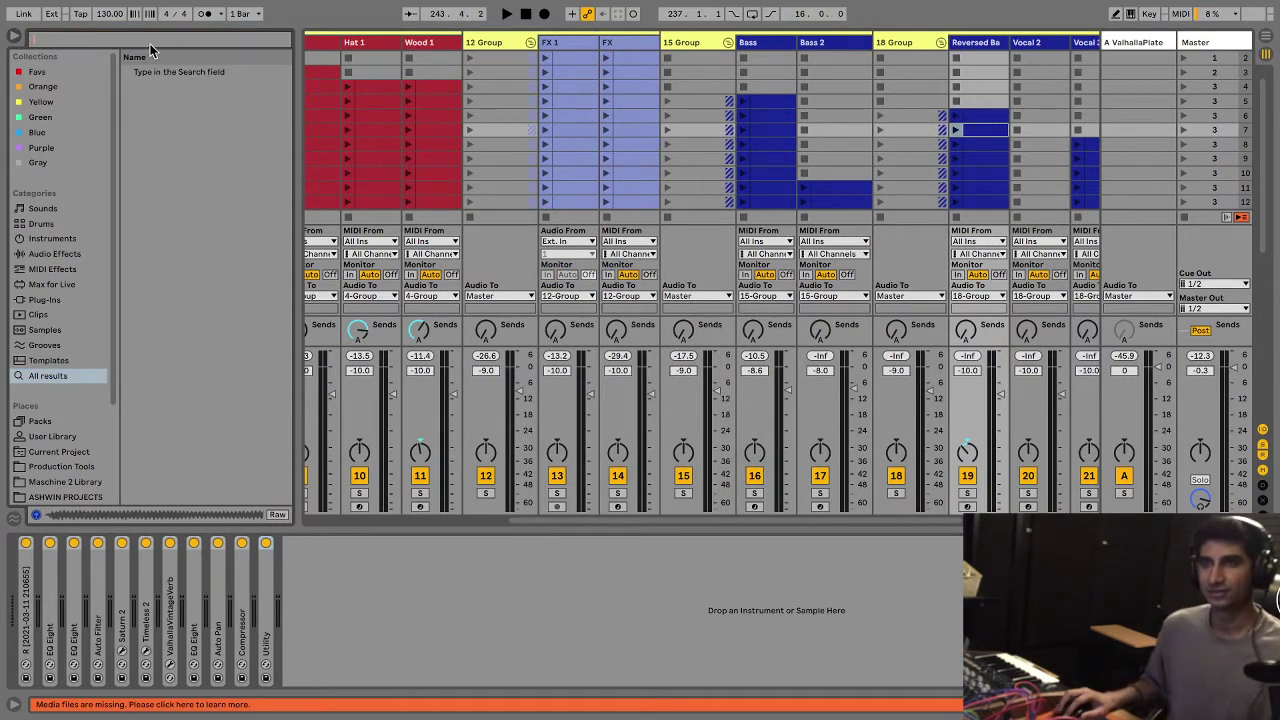
pyautogui.write('vocla')
pyautogui.press('BackSpace')
pyautogui.press('BackSpace')
pyautogui.write('al')
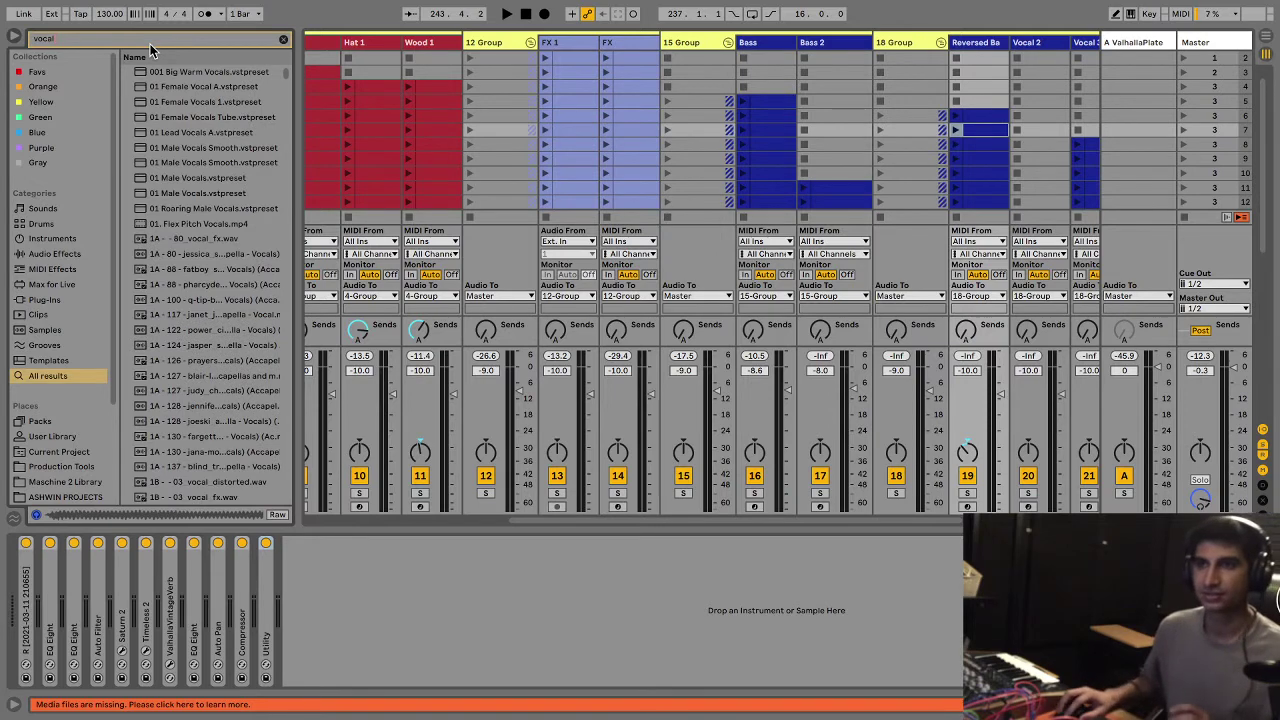
# Step: Audition the vocal fx samples and vocal presets, from 1A - 80_vocal_fx.wav to 3 Boreas (Male Vocals).nki
pyautogui.click(205, 239)
pyautogui.click(200, 179)
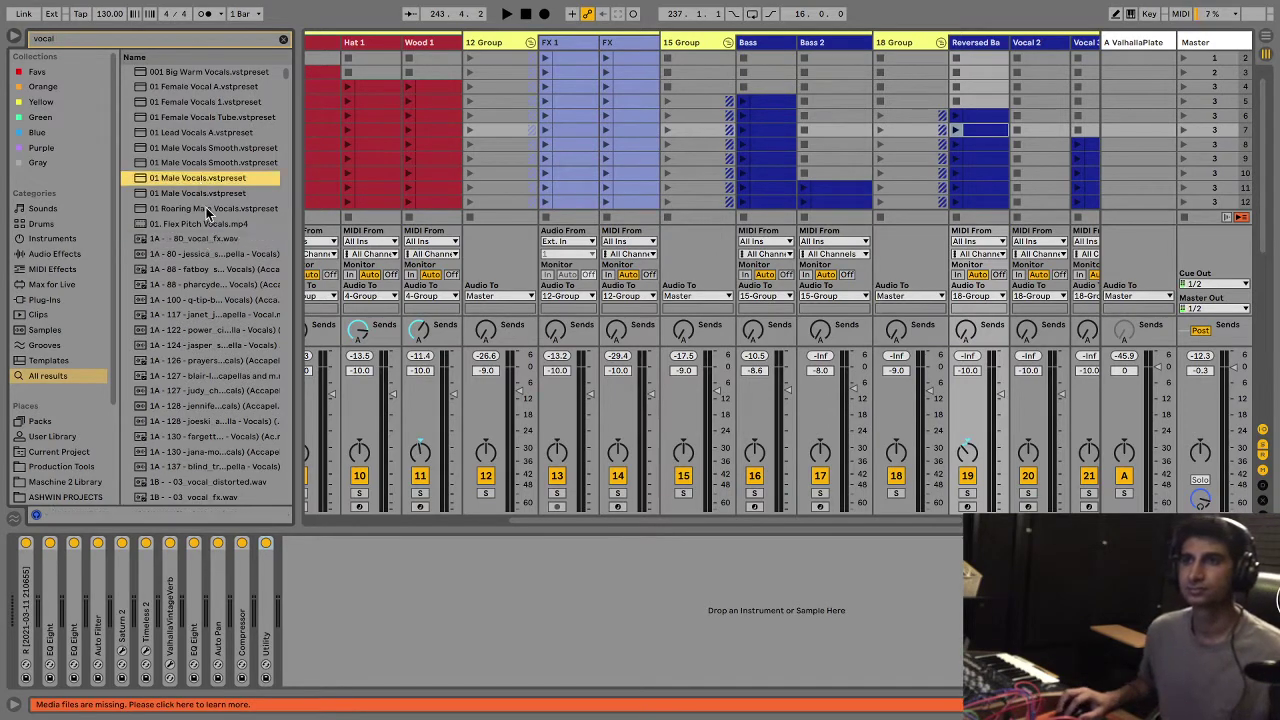
pyautogui.click(212, 208)
pyautogui.click(185, 315)
pyautogui.click(188, 345)
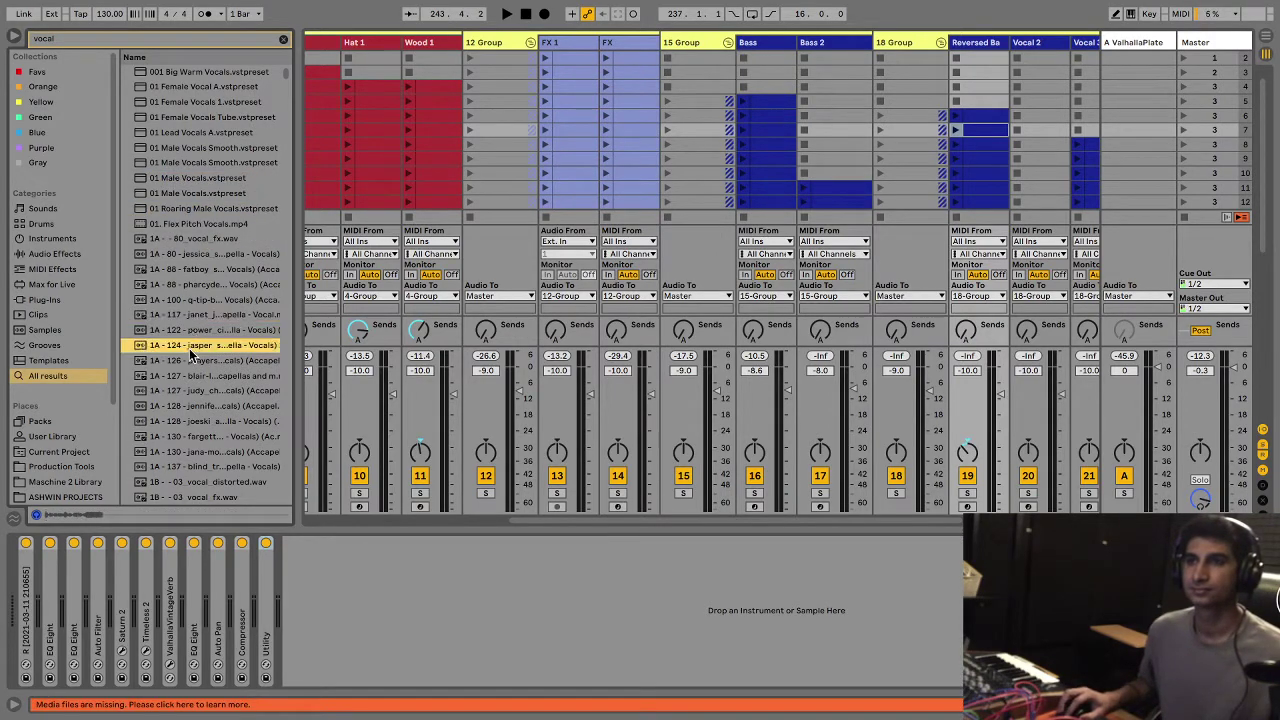
pyautogui.scroll(-3, 190, 360)
pyautogui.click(190, 352)
pyautogui.click(190, 365)
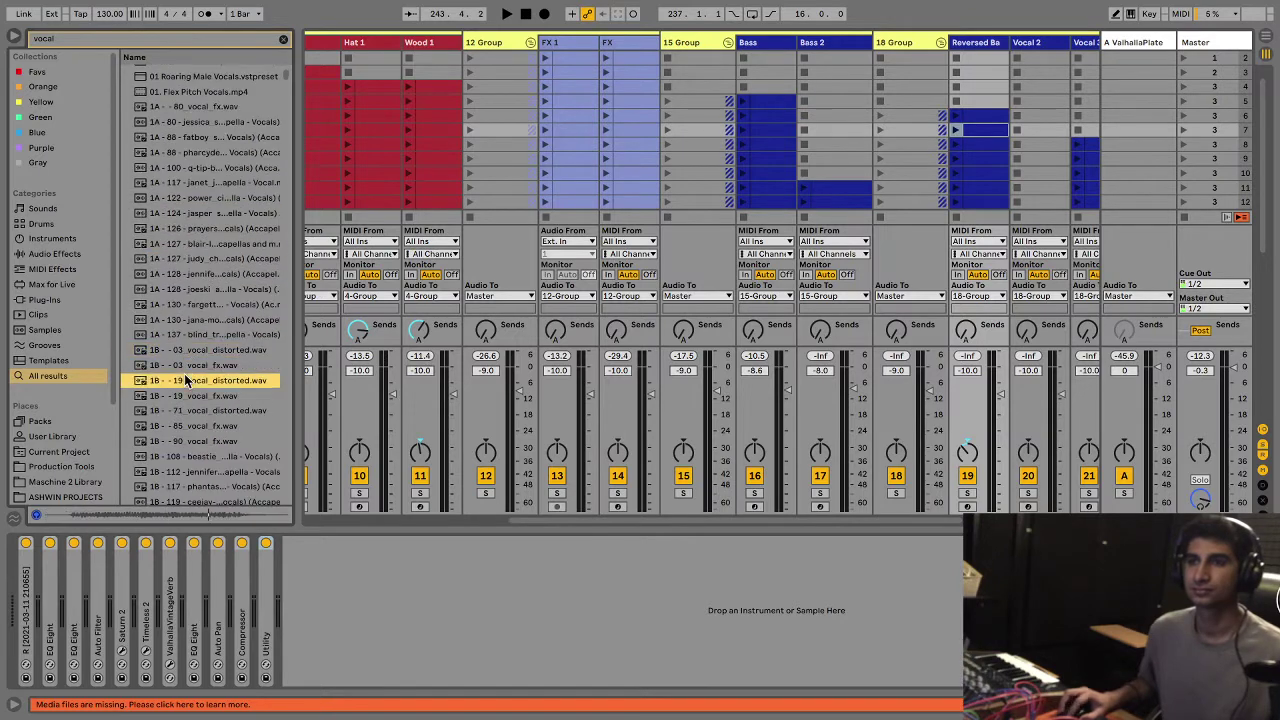
pyautogui.scroll(-3, 190, 370)
pyautogui.click(190, 372)
pyautogui.click(190, 327)
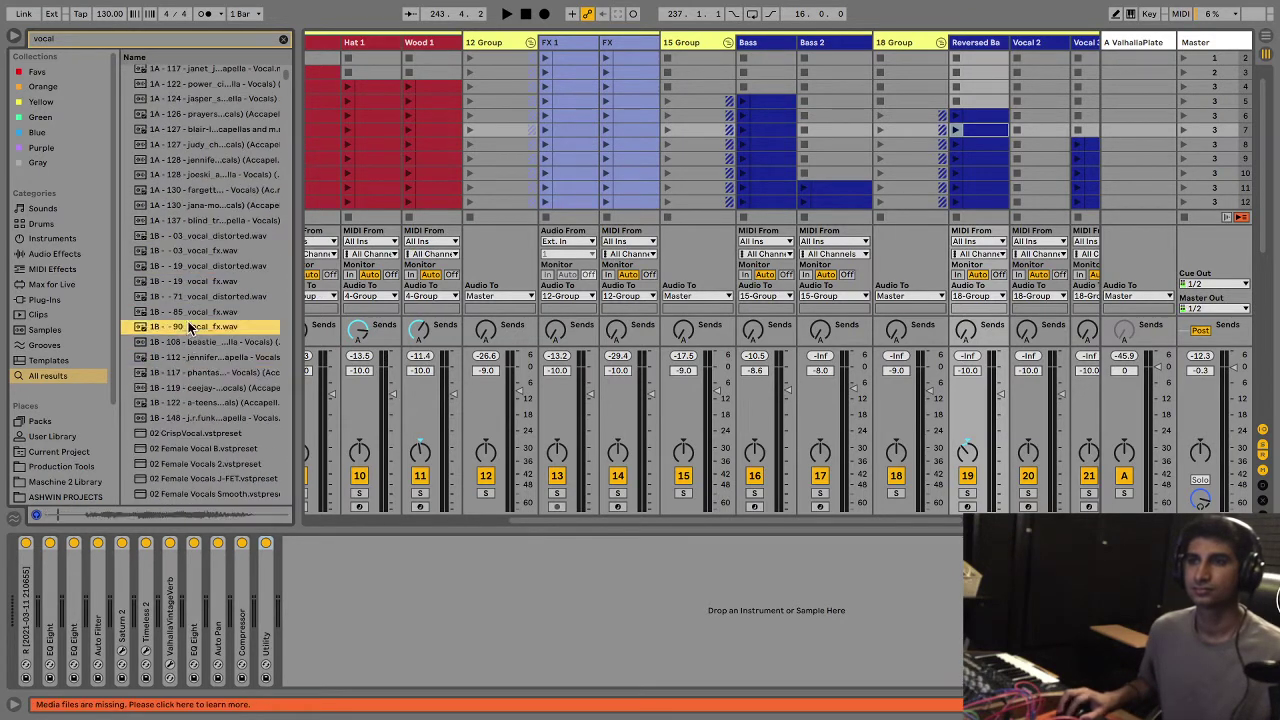
pyautogui.click(191, 311)
pyautogui.scroll(-5, 191, 311)
pyautogui.click(191, 311)
pyautogui.scroll(-4, 193, 315)
pyautogui.scroll(-2, 191, 311)
pyautogui.click(191, 311)
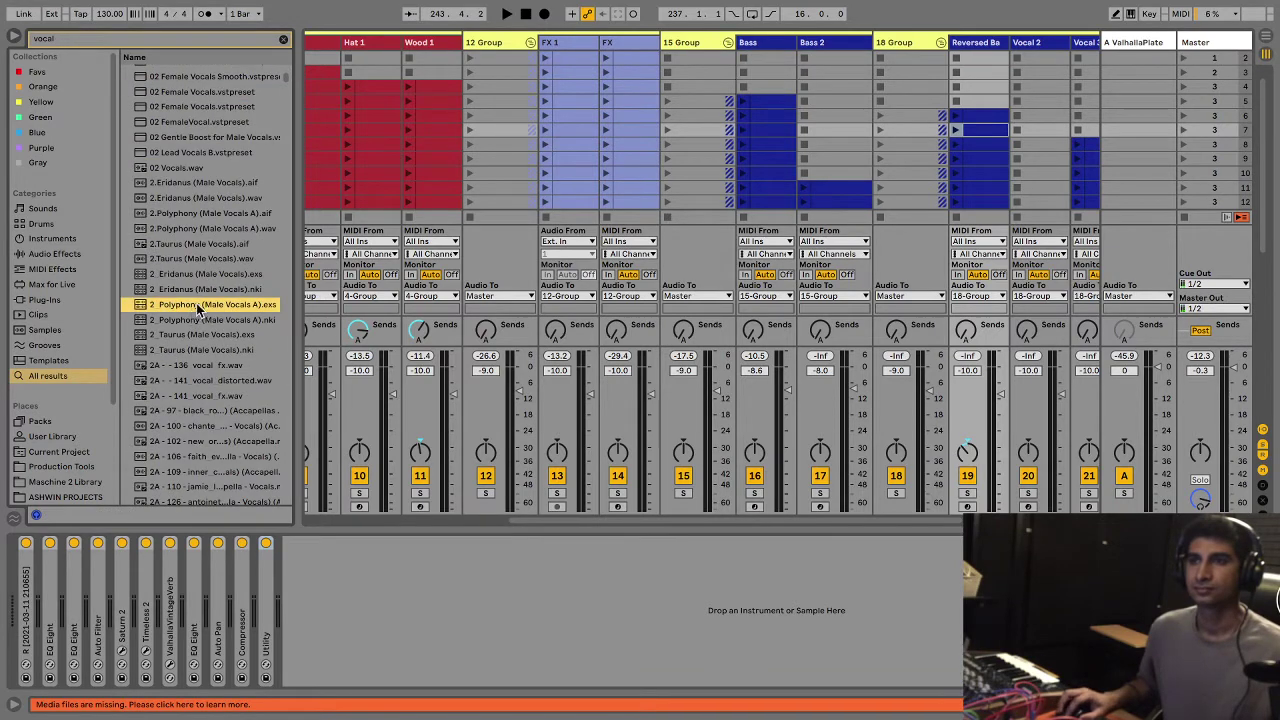
pyautogui.click(198, 380)
pyautogui.scroll(-3, 198, 381)
pyautogui.click(198, 381)
pyautogui.scroll(-6, 198, 381)
pyautogui.click(198, 381)
pyautogui.scroll(-7, 198, 381)
pyautogui.click(198, 381)
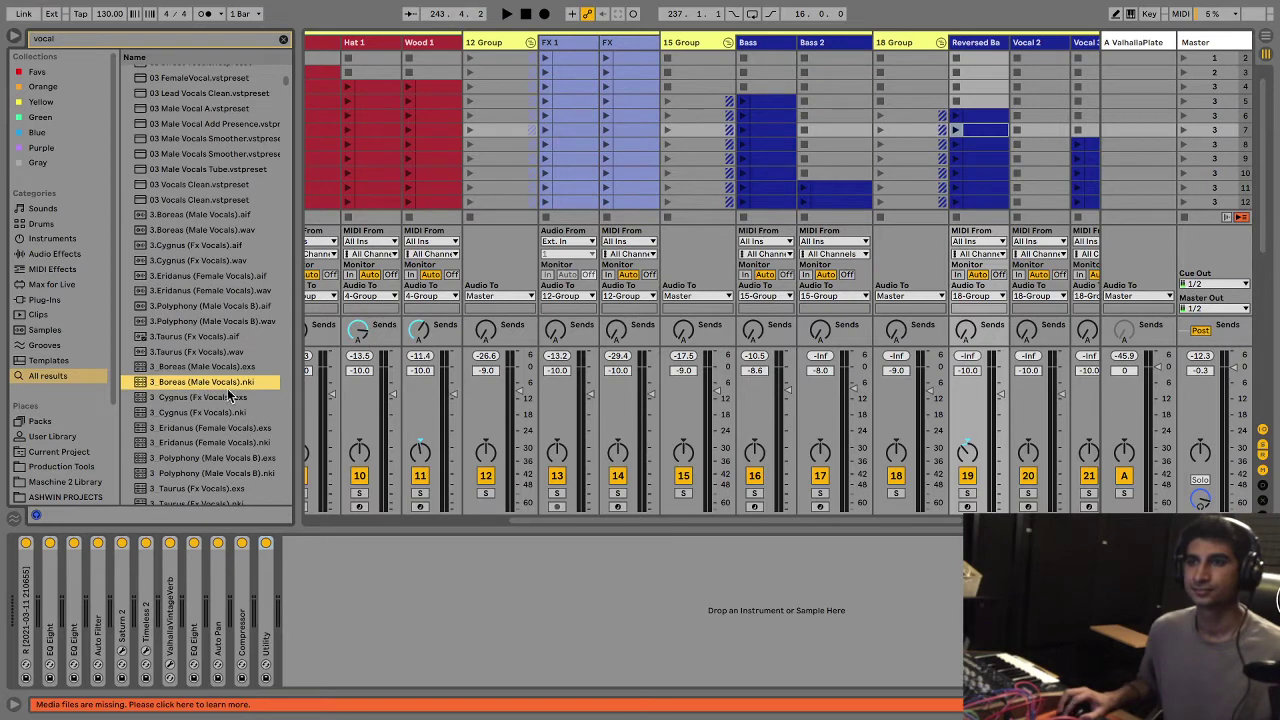
pyautogui.click(224, 400)
pyautogui.click(221, 335)
pyautogui.scroll(-5, 221, 334)
pyautogui.scroll(-3, 221, 332)
# Step: Audition Cymatics vocal chants and loops and the Vocal InMyMind/Inhale samples, ending on Vocal IslandVoc.wav
pyautogui.moveTo(288, 88); pyautogui.dragTo(288, 184)
pyautogui.click(197, 306)
pyautogui.click(199, 259)
pyautogui.click(200, 168)
pyautogui.scroll(-5, 143, 380)
pyautogui.click(145, 372)
pyautogui.scroll(-6, 145, 375)
pyautogui.click(148, 380)
pyautogui.click(175, 151)
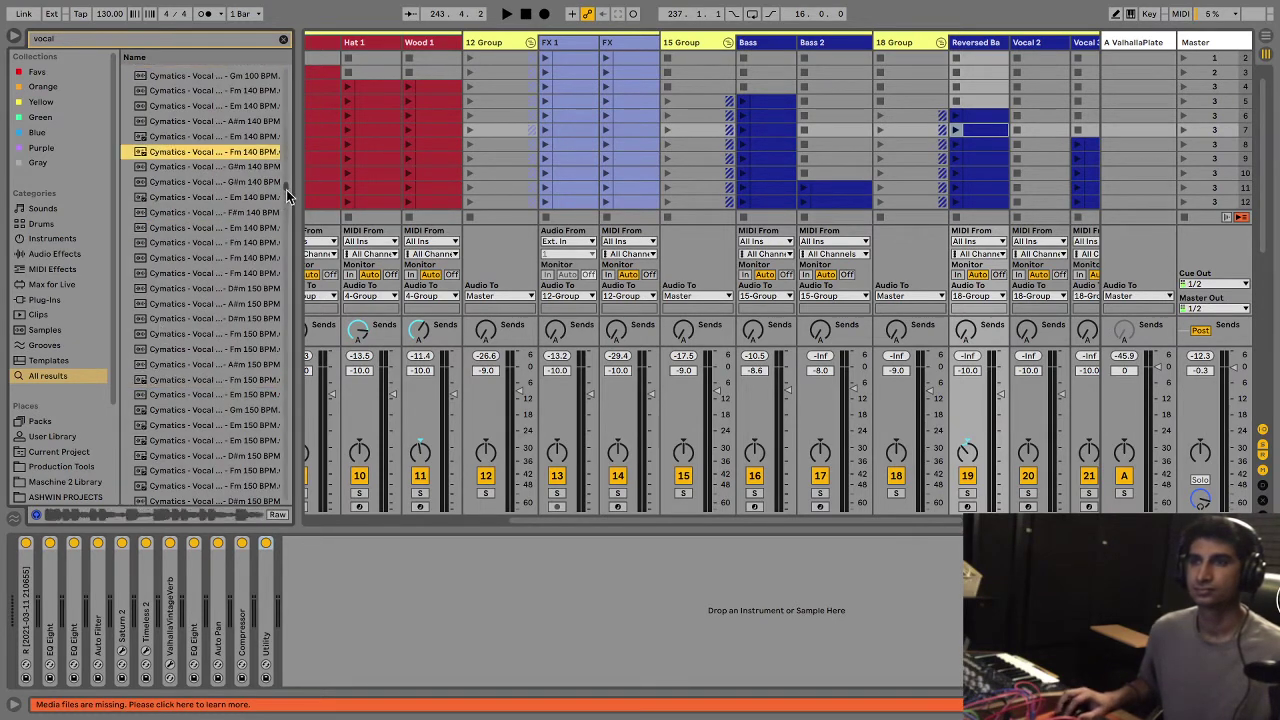
pyautogui.scroll(-10, 286, 189)
pyautogui.click(166, 376)
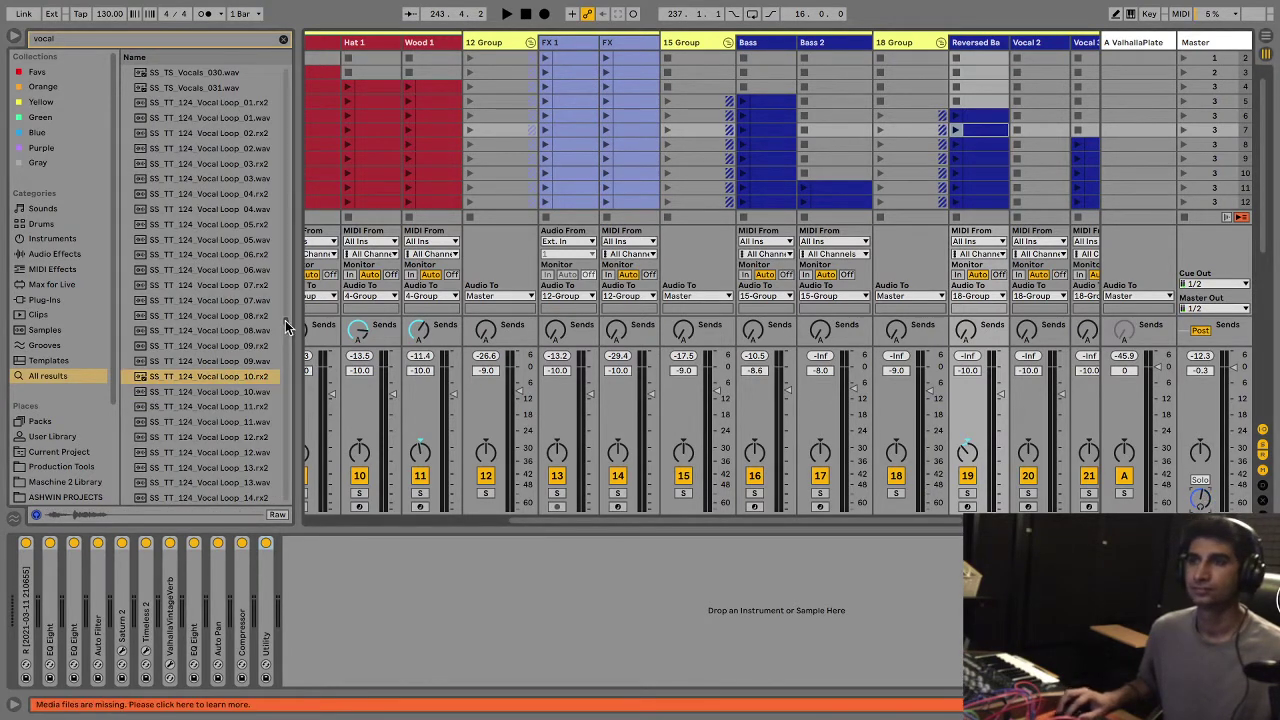
pyautogui.scroll(-10, 240, 320)
pyautogui.click(191, 316)
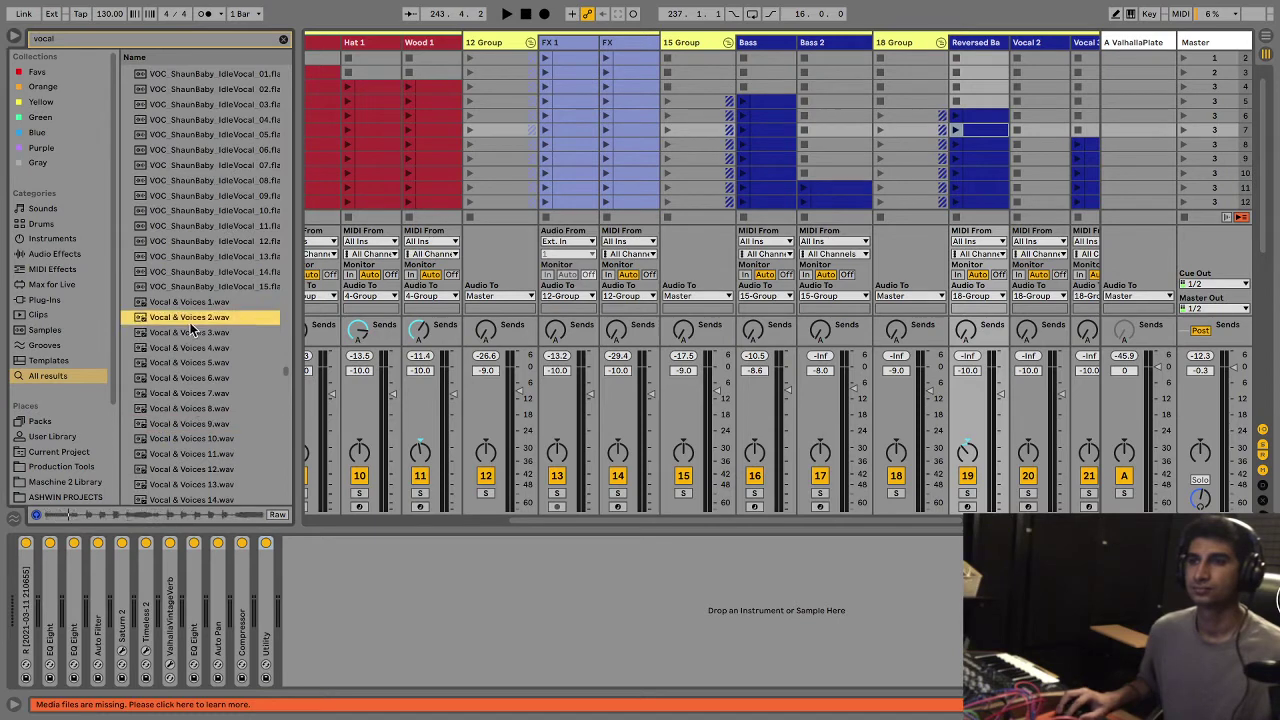
pyautogui.click(207, 252)
pyautogui.moveTo(286, 368); pyautogui.dragTo(286, 396)
pyautogui.click(203, 397)
pyautogui.click(187, 382)
pyautogui.click(175, 366)
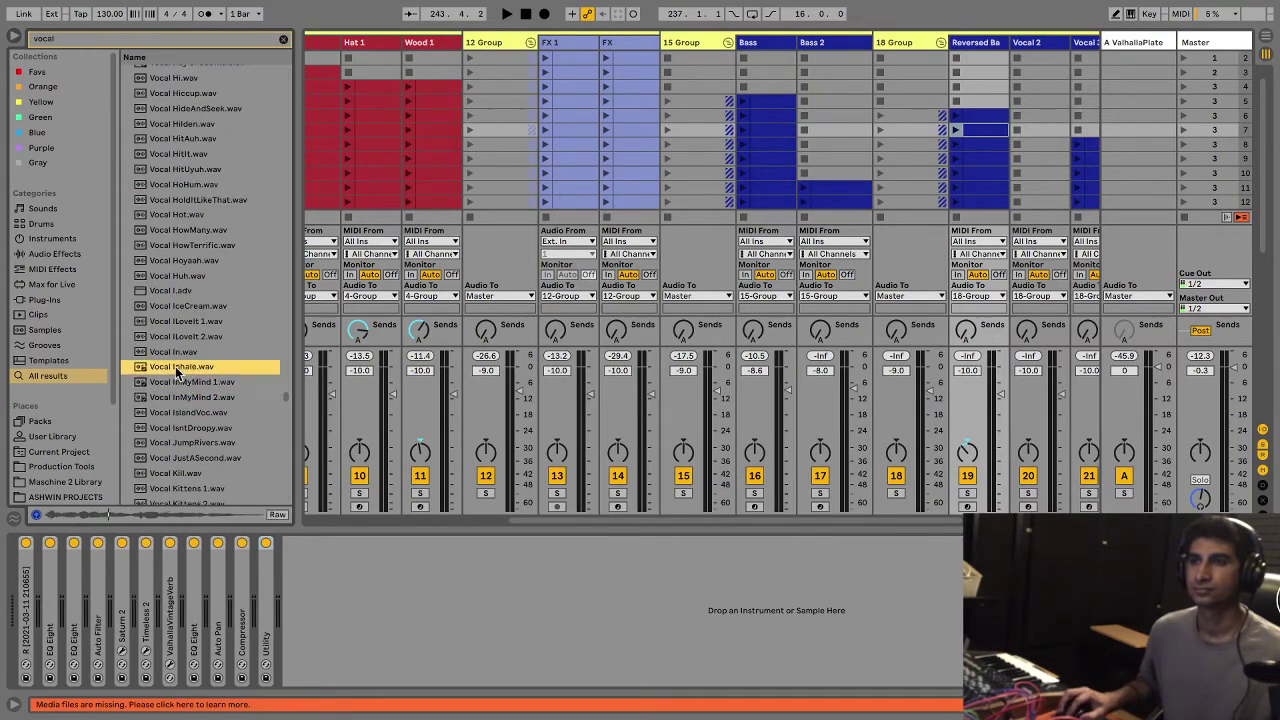
pyautogui.click(168, 352)
pyautogui.click(180, 338)
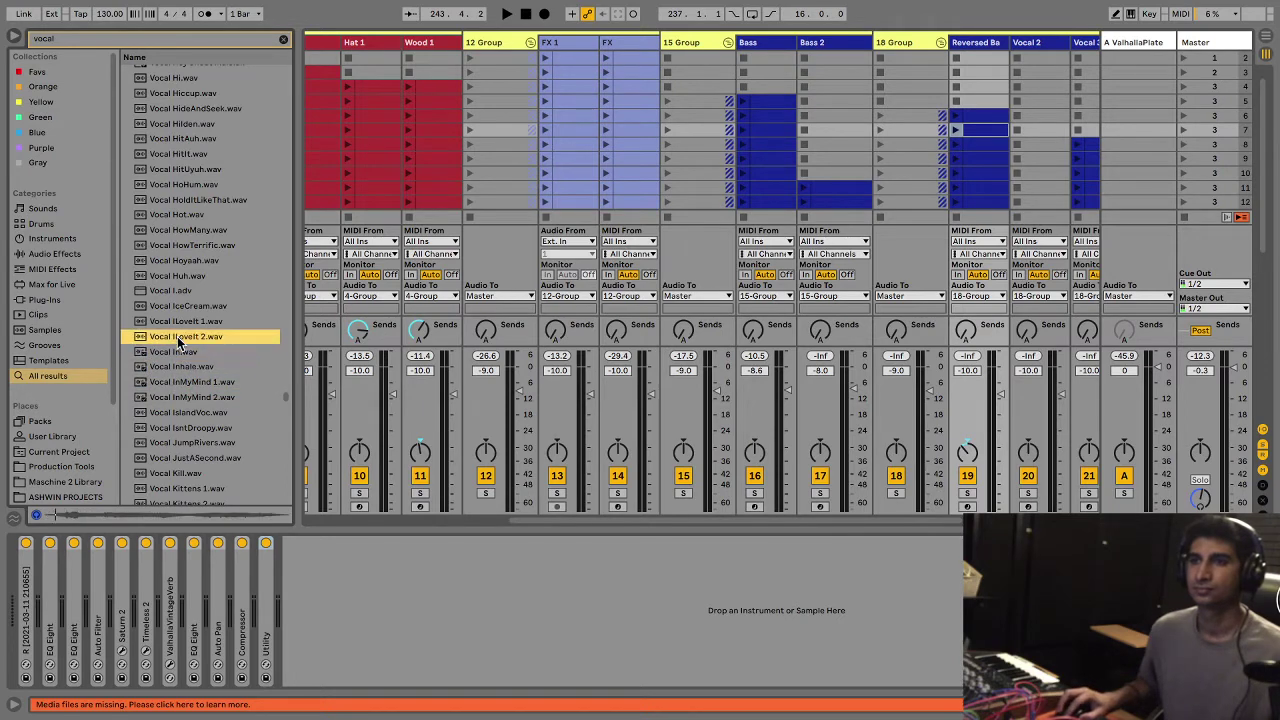
pyautogui.click(190, 412)
pyautogui.press('space')
# Step: Load Vocal IslandVoc.wav into the Reversed Ba Simpler and reverse the sample
pyautogui.doubleClick(26, 590)
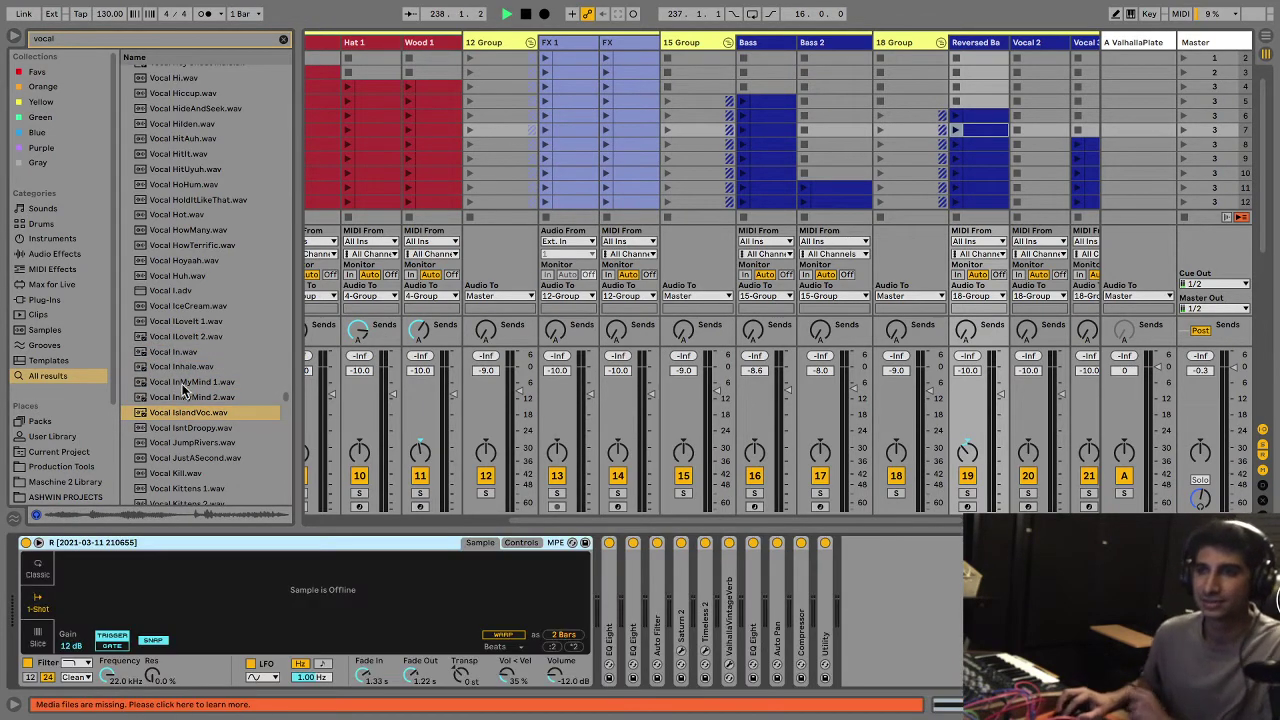
pyautogui.moveTo(180, 412); pyautogui.dragTo(230, 610)
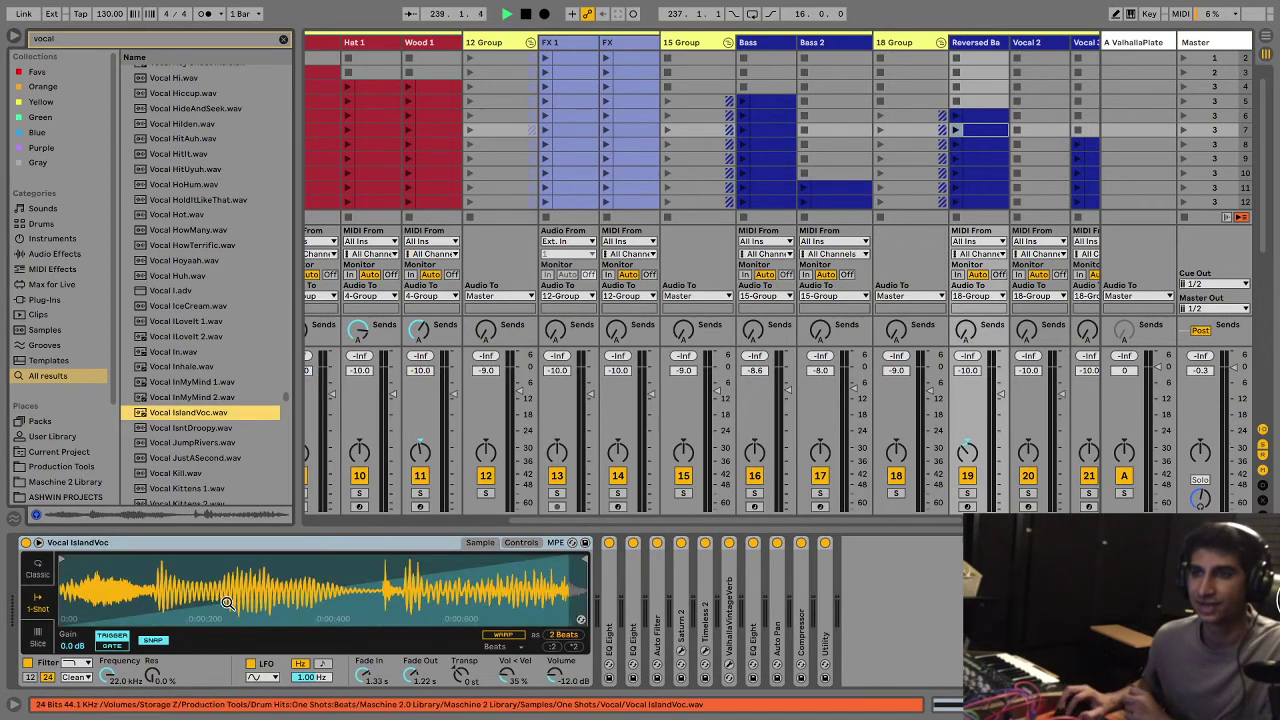
pyautogui.rightClick(225, 591)
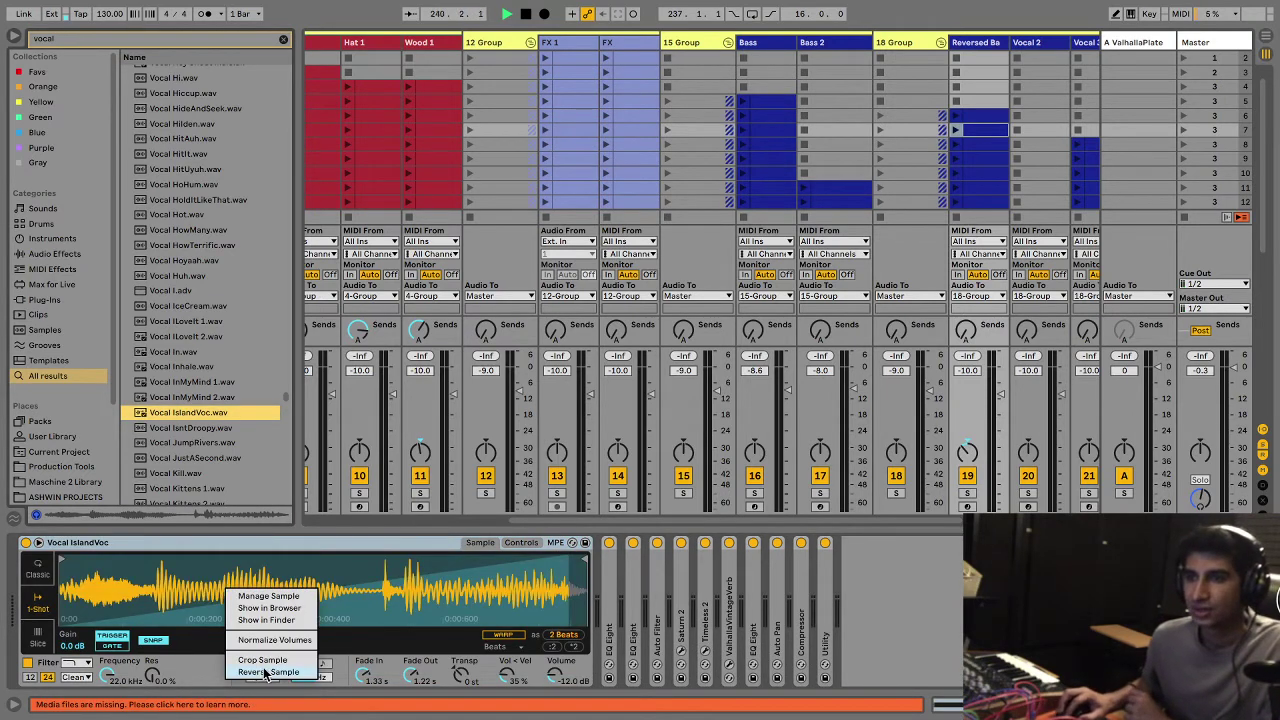
pyautogui.click(8, 37)
pyautogui.click(8, 37)
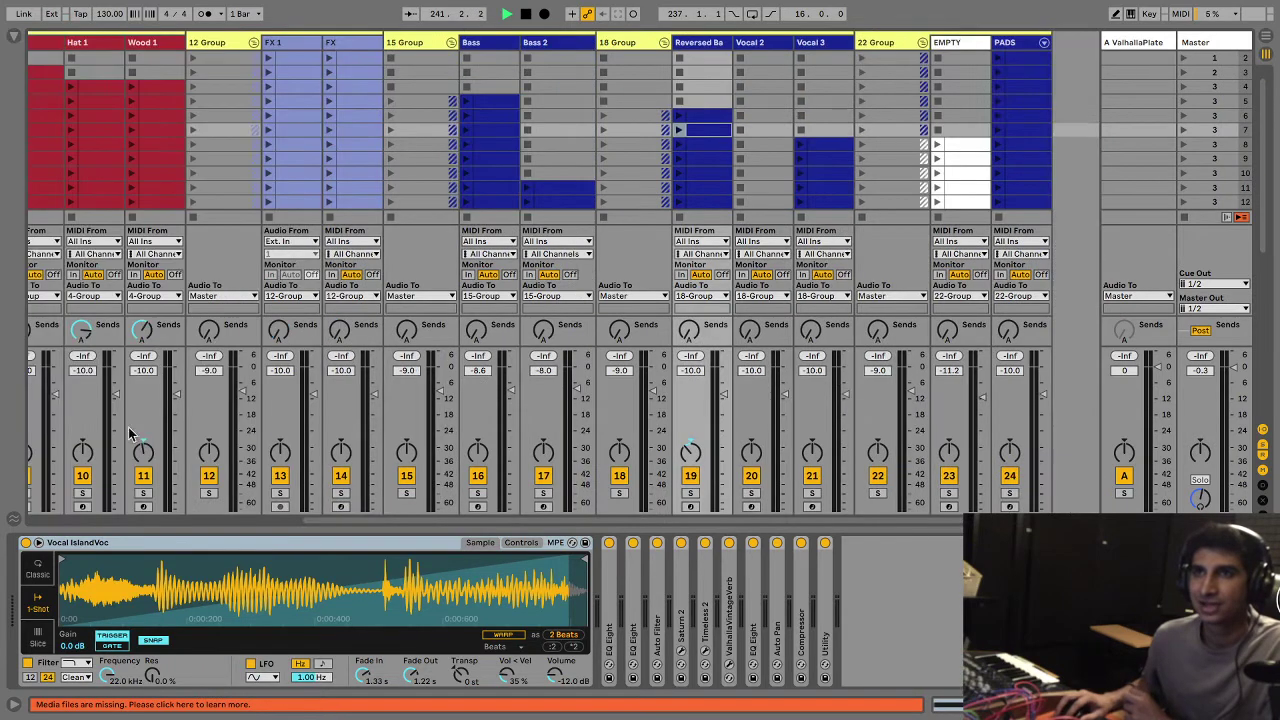
pyautogui.rightClick(193, 604)
pyautogui.click(222, 687)
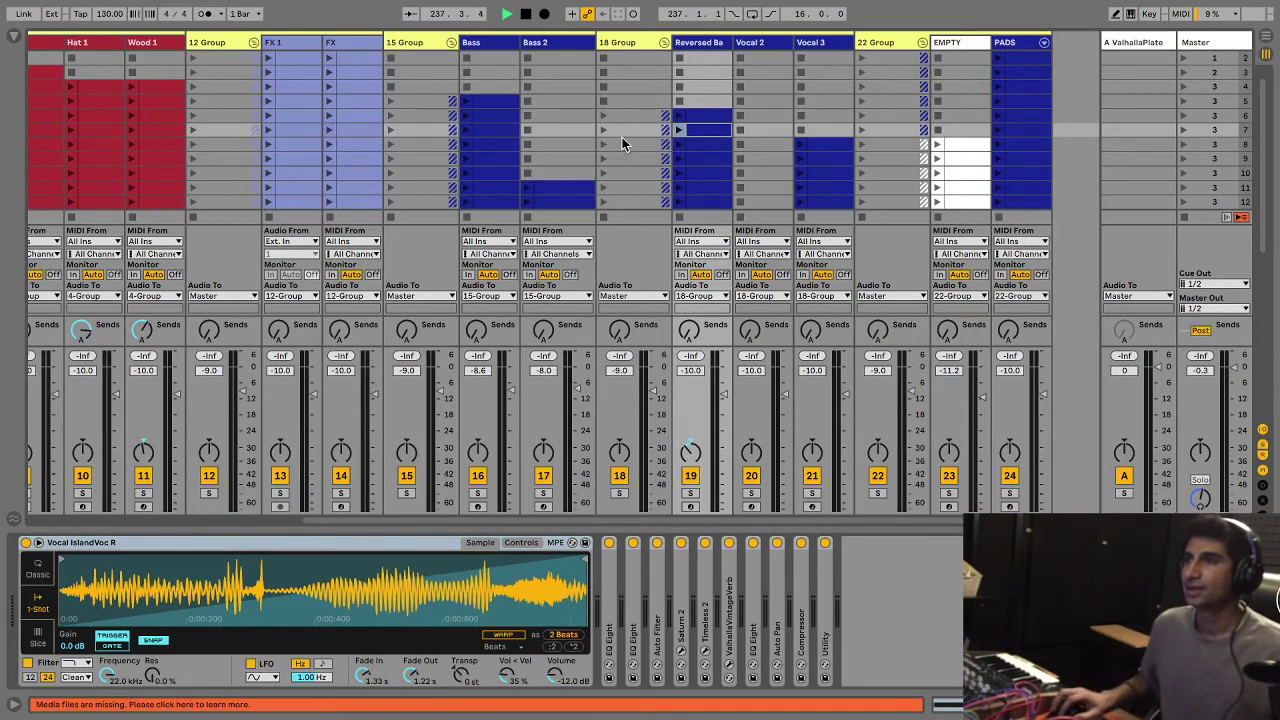
# Step: Launch the Reversed Ba clip and set an 85.2 ms fade-in and 250 ms fade-out
pyautogui.click(678, 132)
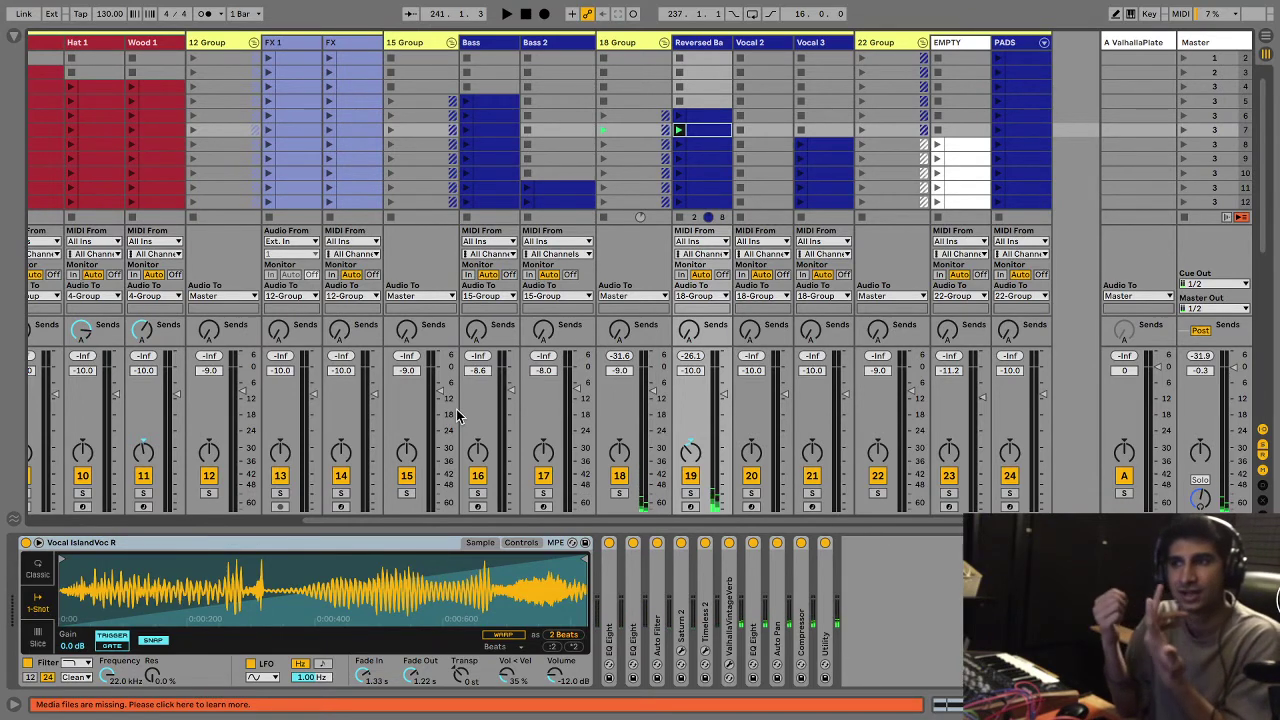
pyautogui.press('space')
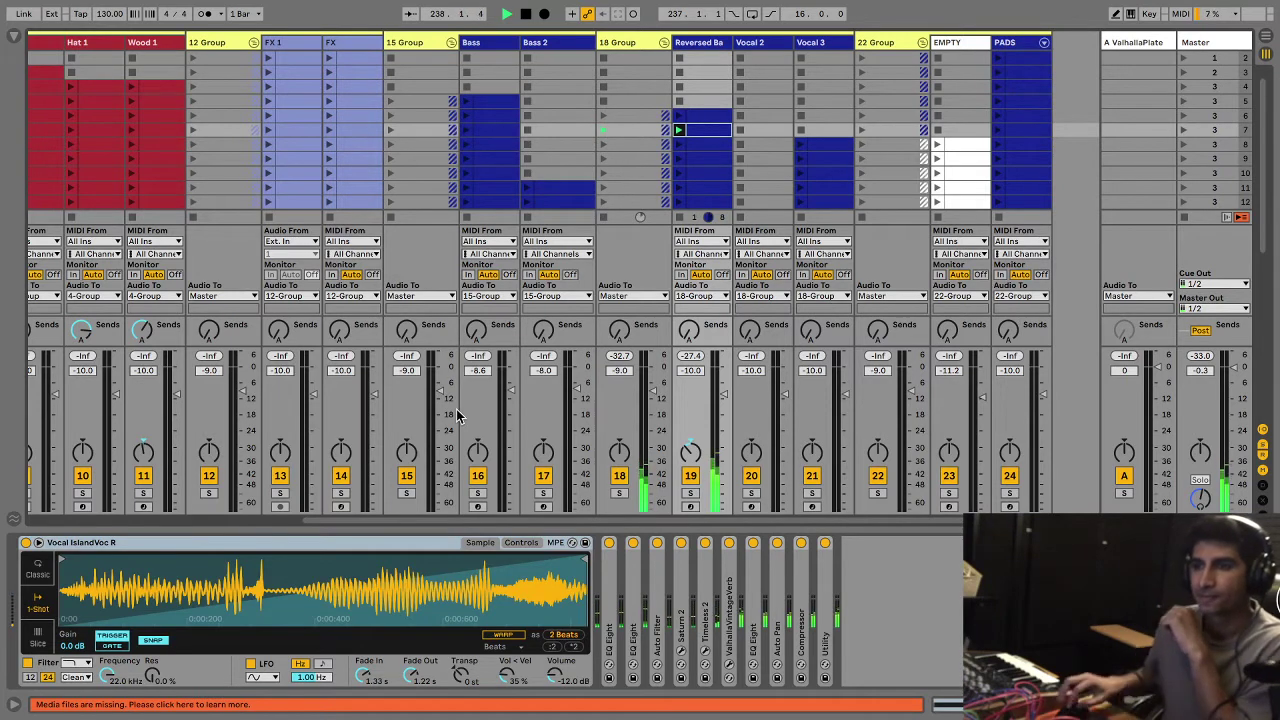
pyautogui.moveTo(364, 680); pyautogui.dragTo(364, 710)
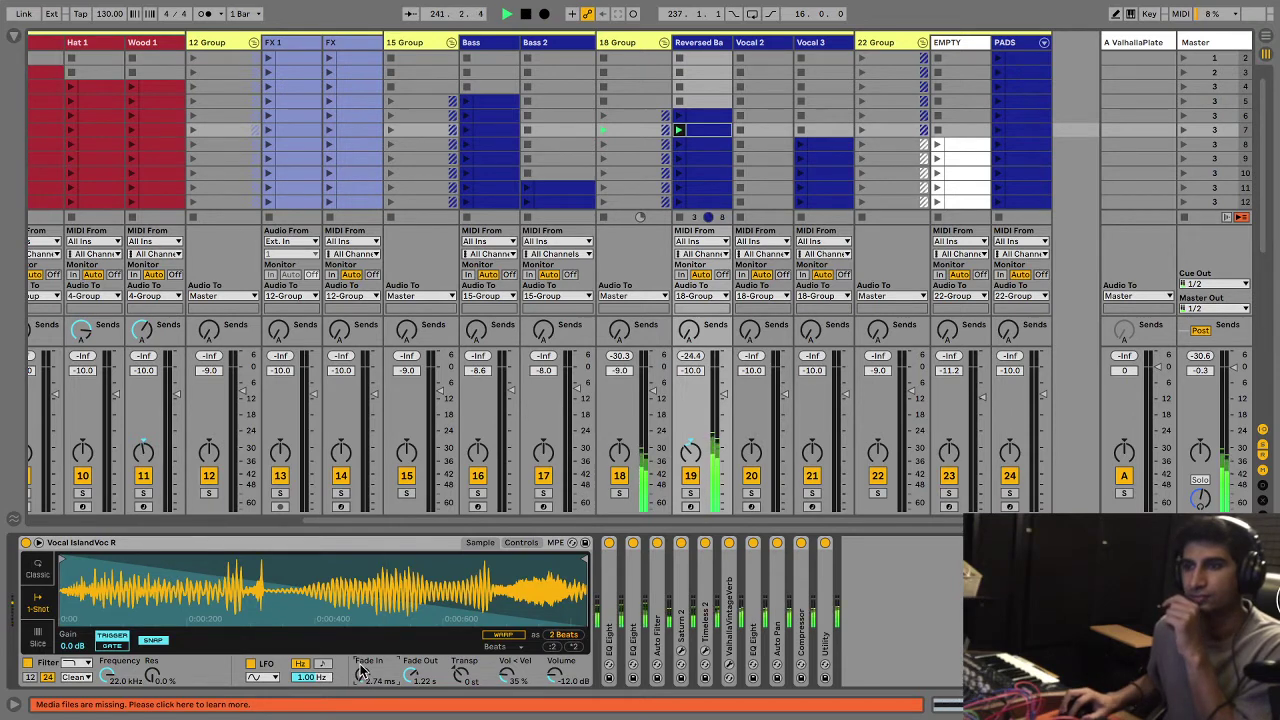
pyautogui.moveTo(362, 676); pyautogui.dragTo(406, 700)
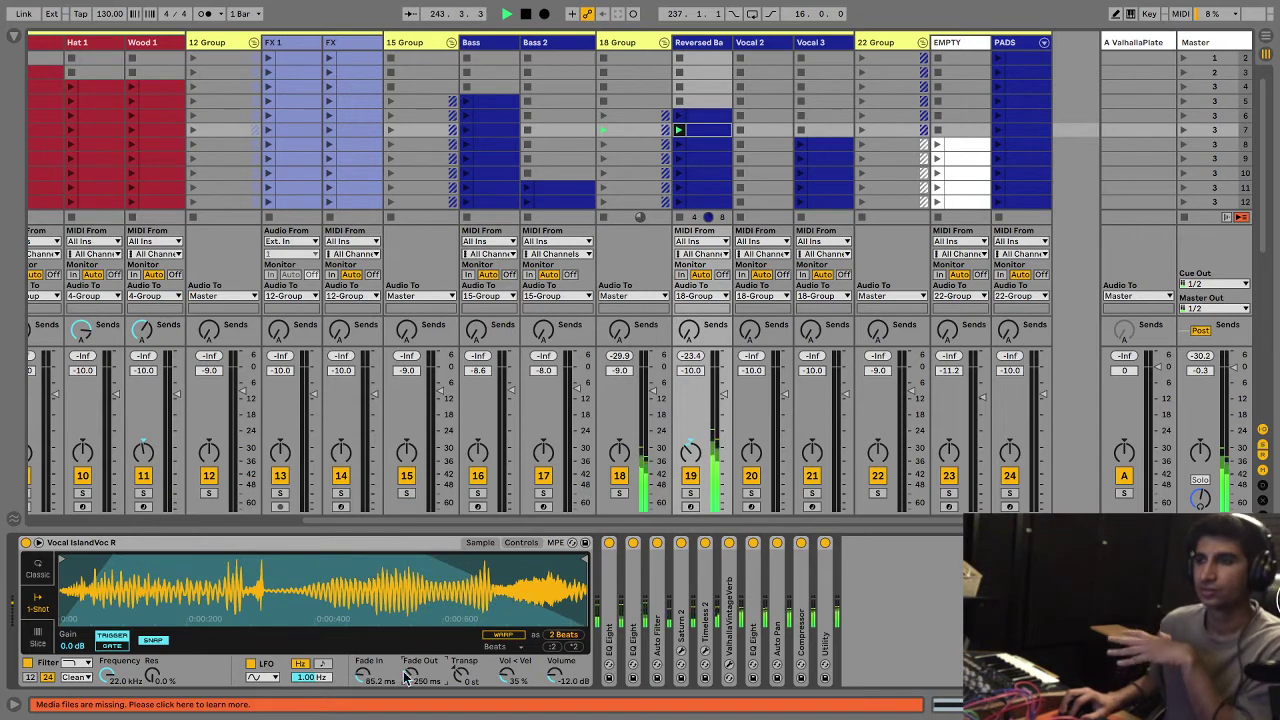
pyautogui.press('space')
# Step: Switch off the six chain effects, including Timeless 2 and Auto Pan, on the reversed vocal
pyautogui.click(609, 542)
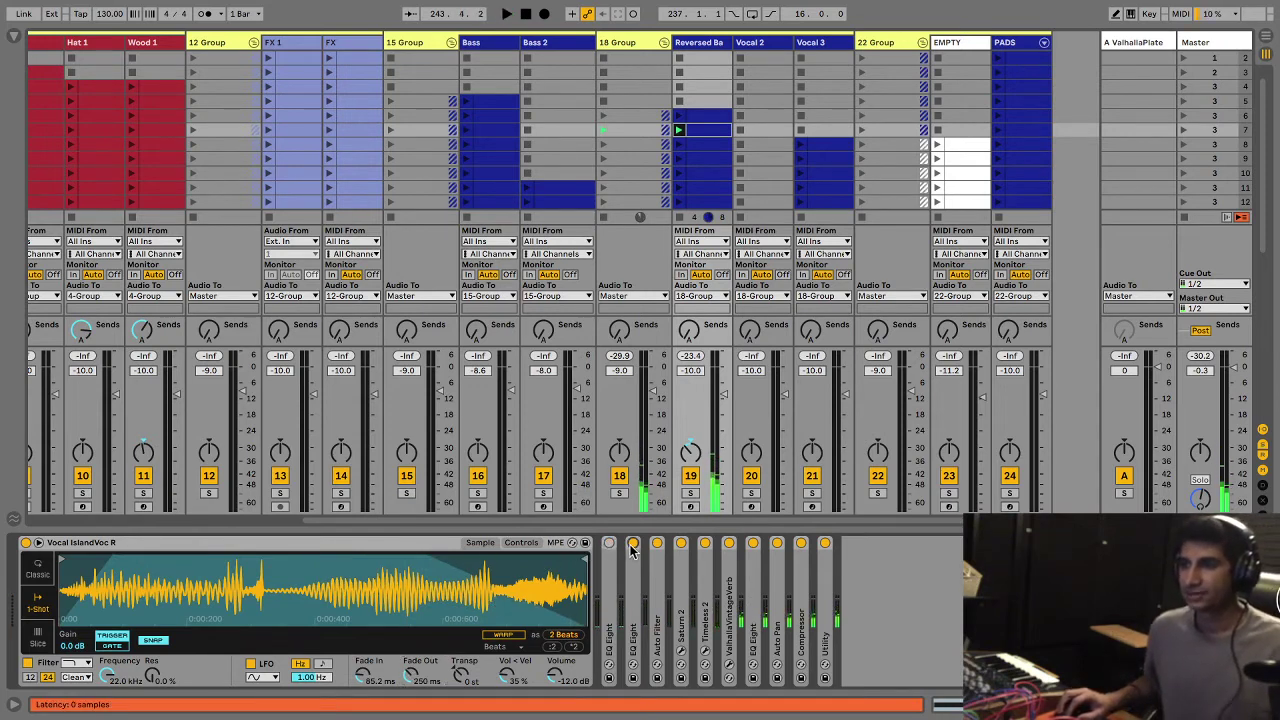
pyautogui.click(633, 543)
pyautogui.click(657, 543)
pyautogui.click(681, 543)
pyautogui.click(706, 543)
pyautogui.click(777, 543)
# Step: Play the dry vocal, fold Simpler and expand EQ Eight to show its curve
pyautogui.press('space')
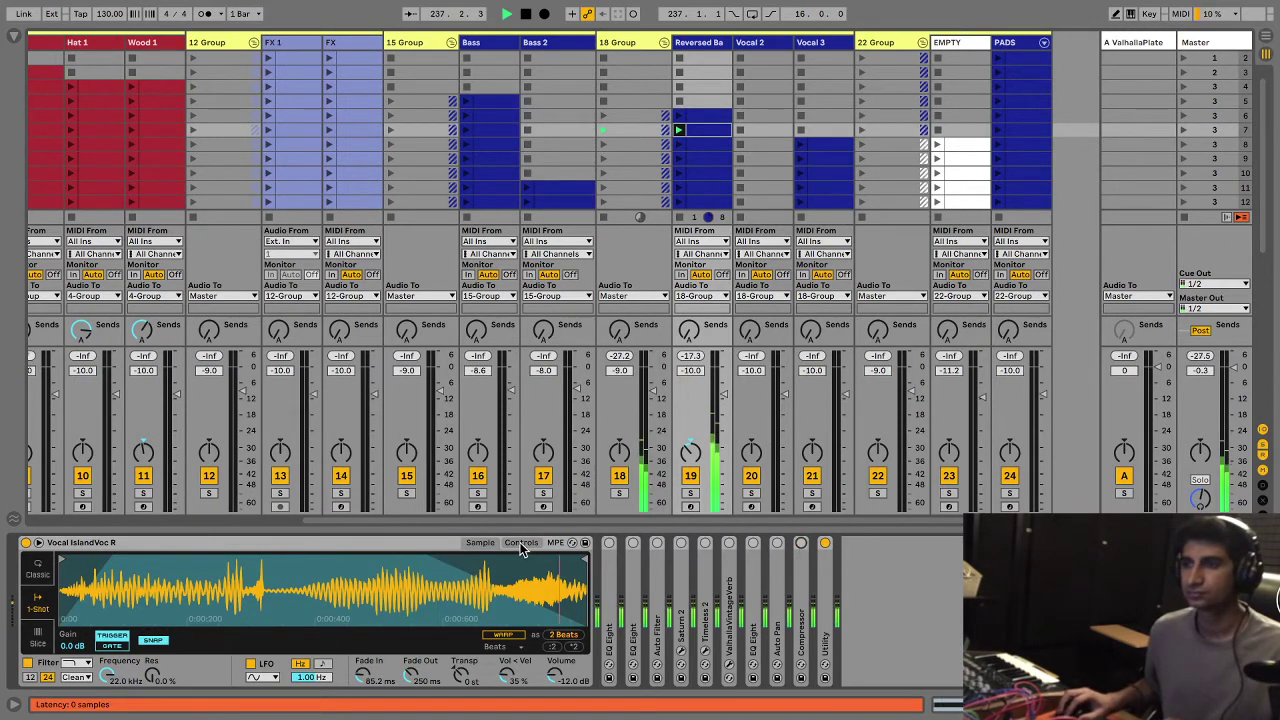
pyautogui.doubleClick(382, 541)
pyautogui.doubleClick(48, 580)
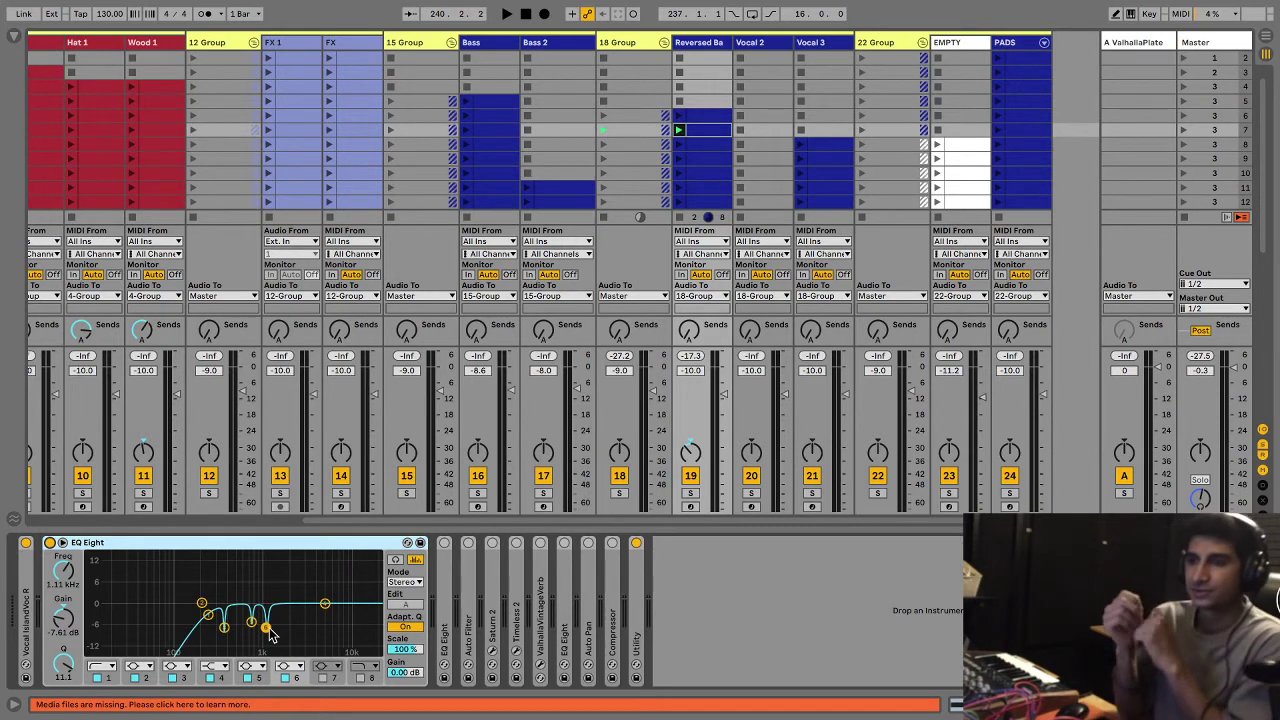
# Step: Review the EQ Eight and Auto Filter settings on Reversed Ba, folding each afterwards
pyautogui.doubleClick(125, 543)
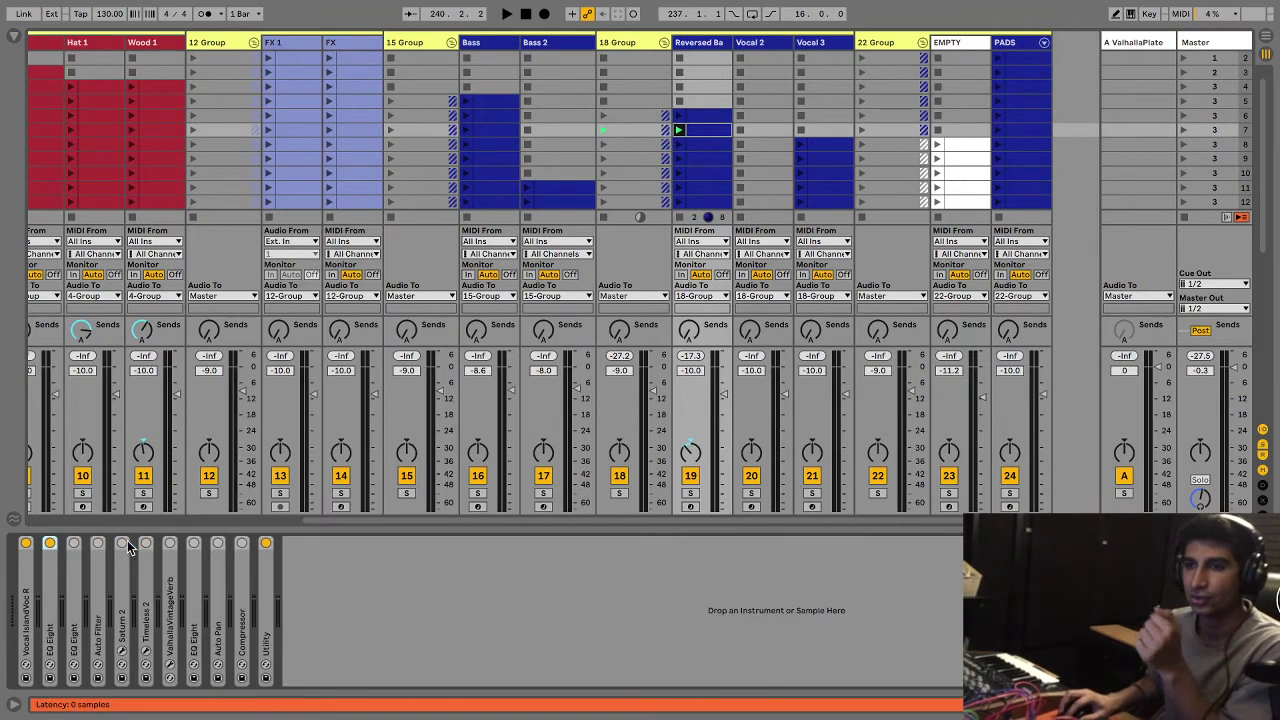
pyautogui.doubleClick(70, 600)
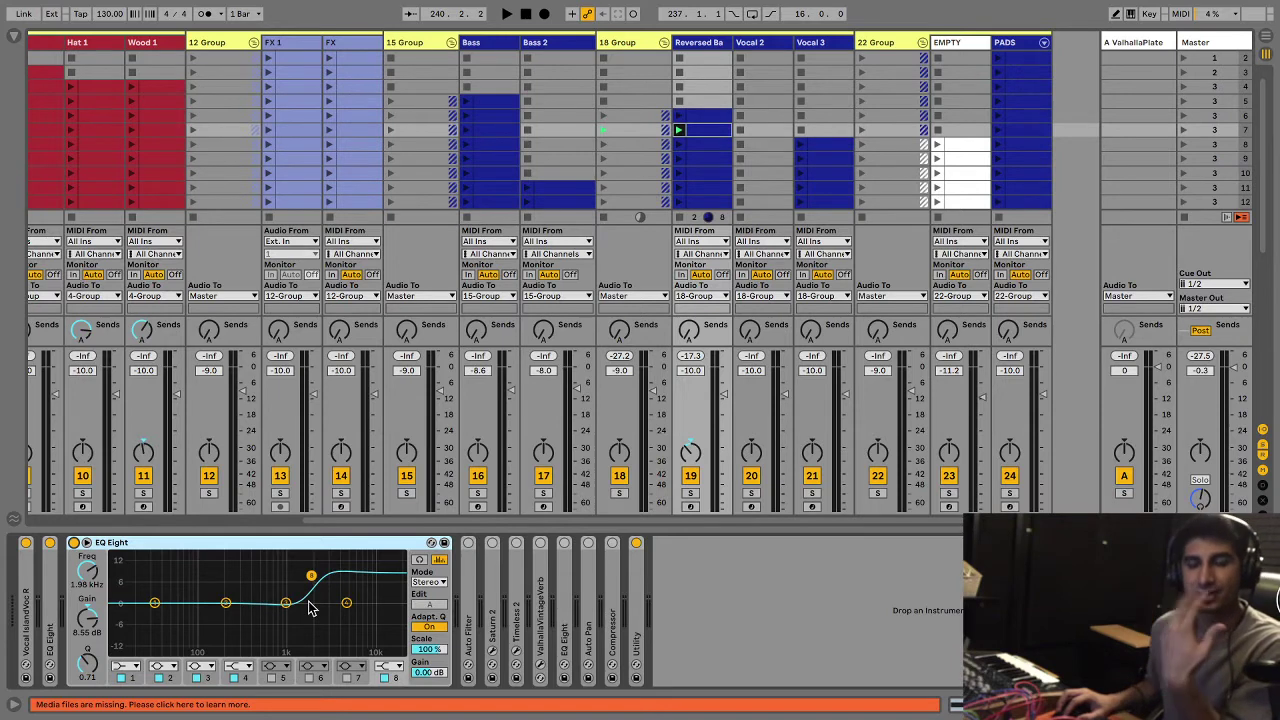
pyautogui.doubleClick(292, 546)
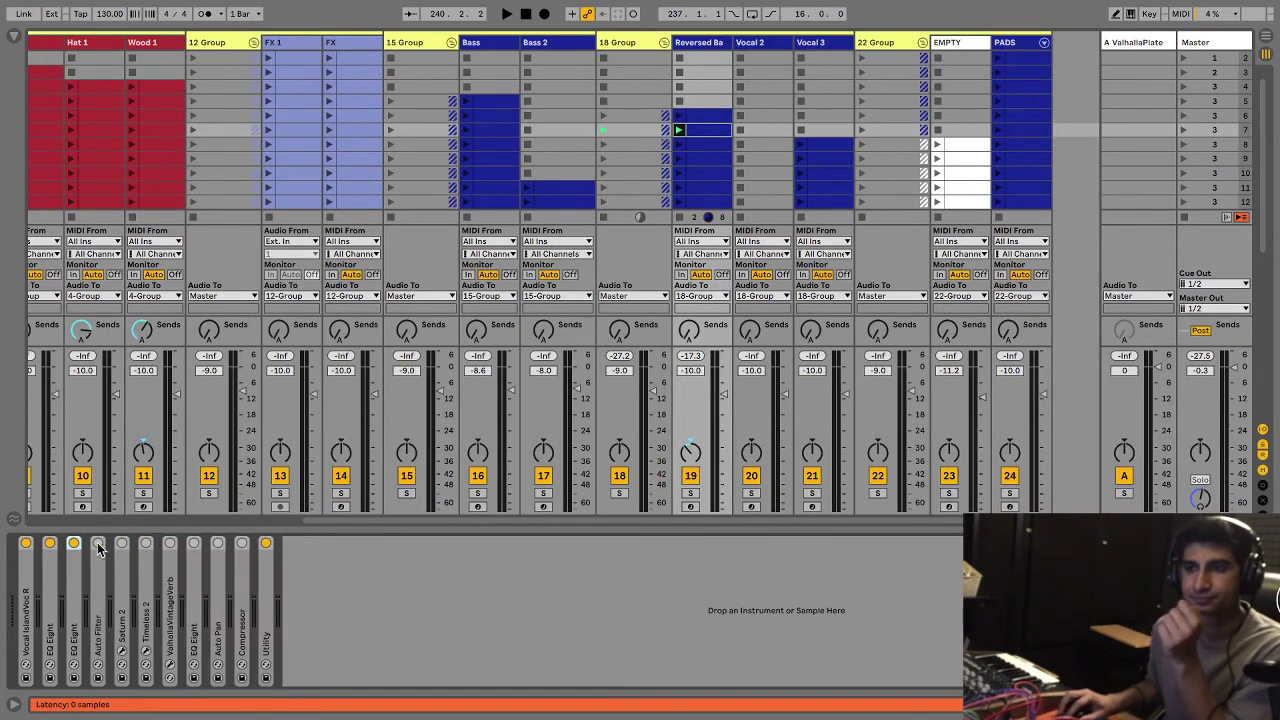
pyautogui.doubleClick(97, 592)
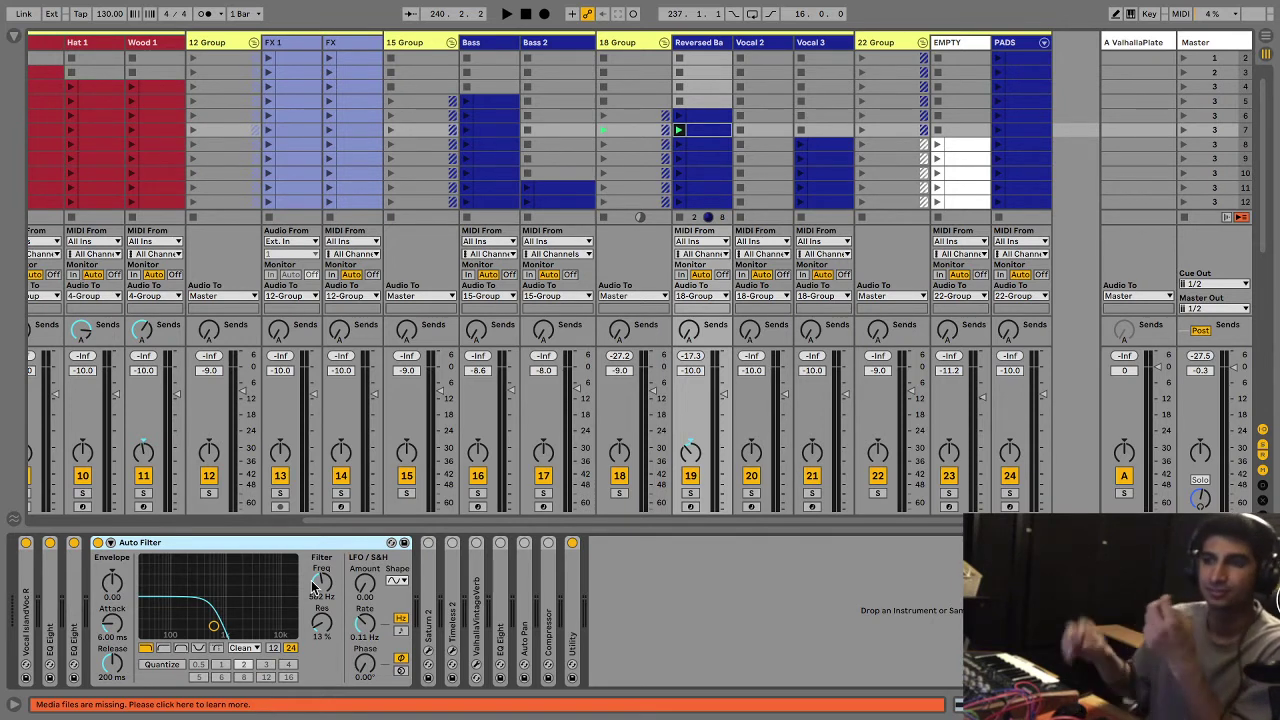
pyautogui.doubleClick(292, 543)
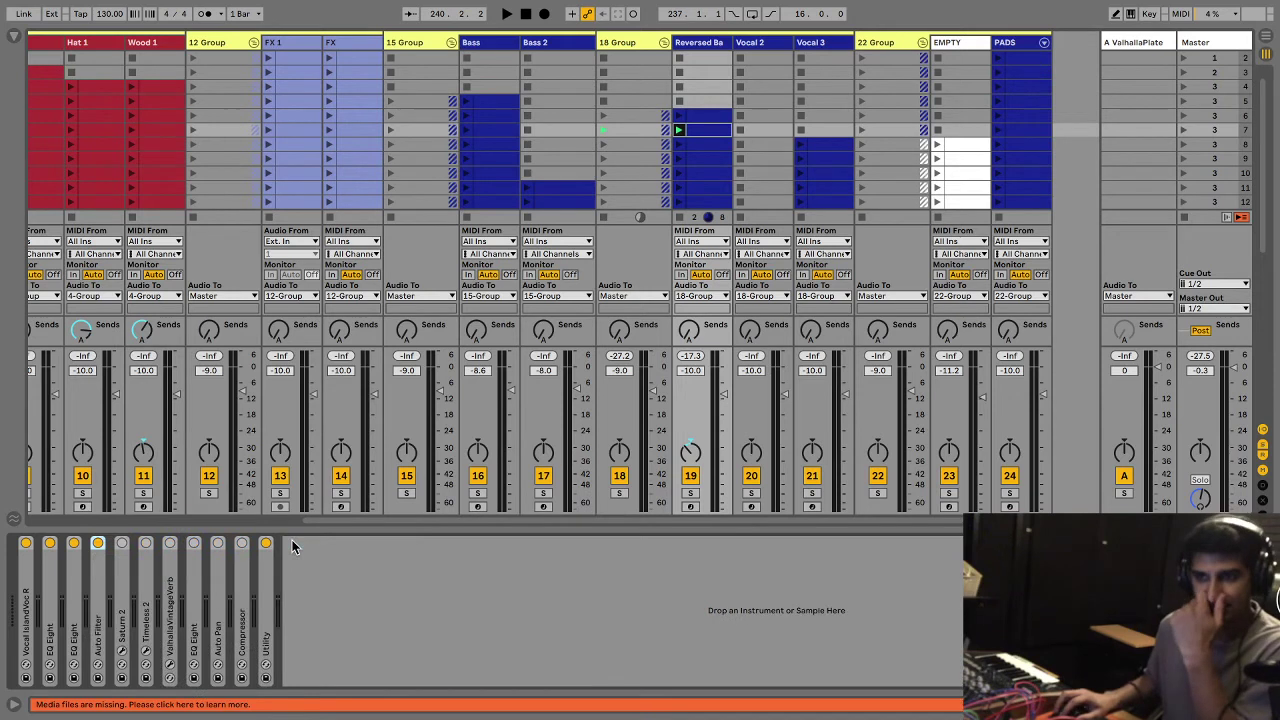
# Step: Turn Saturn 2 back on, listen to it in playback, then fold it
pyautogui.doubleClick(122, 614)
pyautogui.click(122, 543)
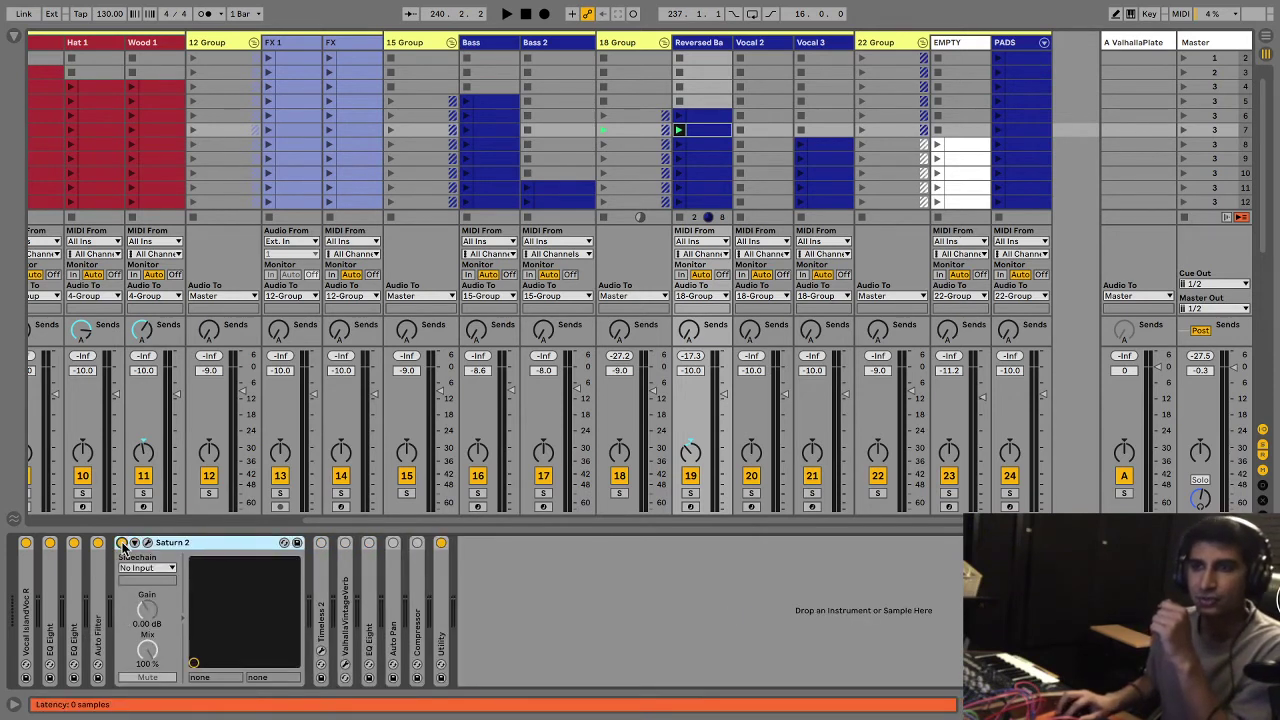
pyautogui.press('space')
pyautogui.press('space')
pyautogui.doubleClick(178, 543)
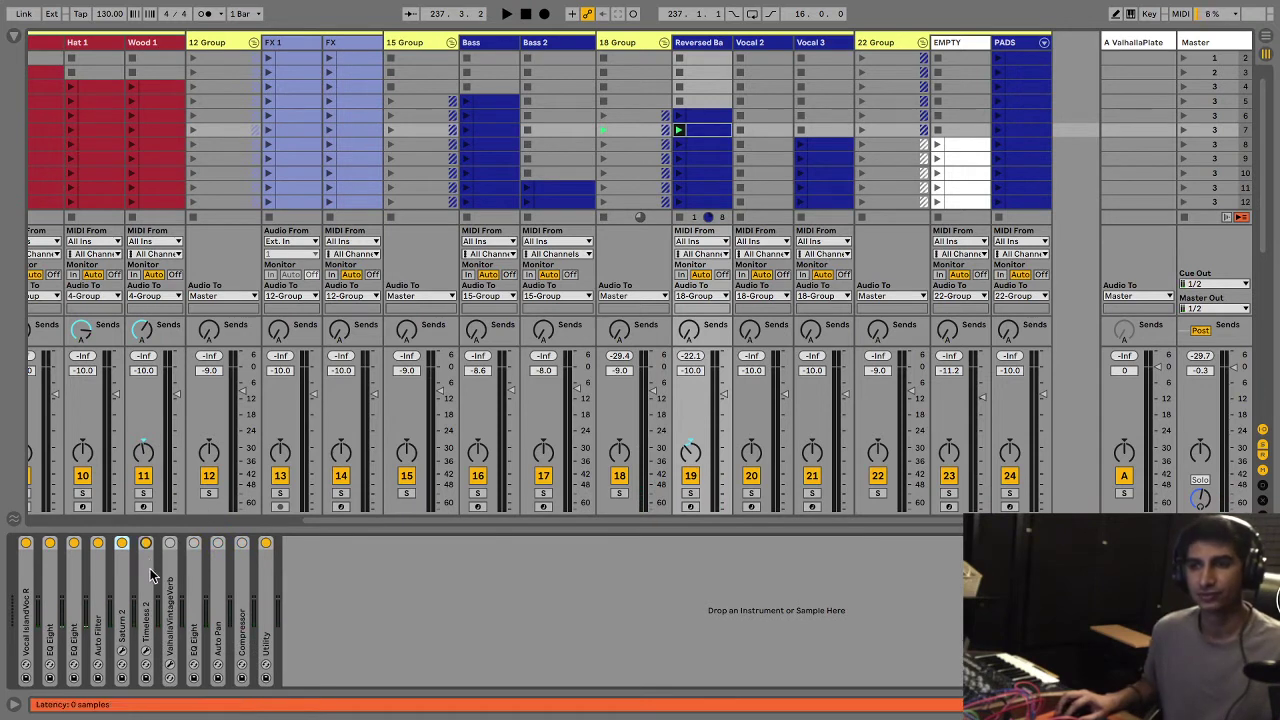
# Step: Listen through Timeless 2, fold it, and open ValhallaVintageVerb while playing the track
pyautogui.doubleClick(147, 578)
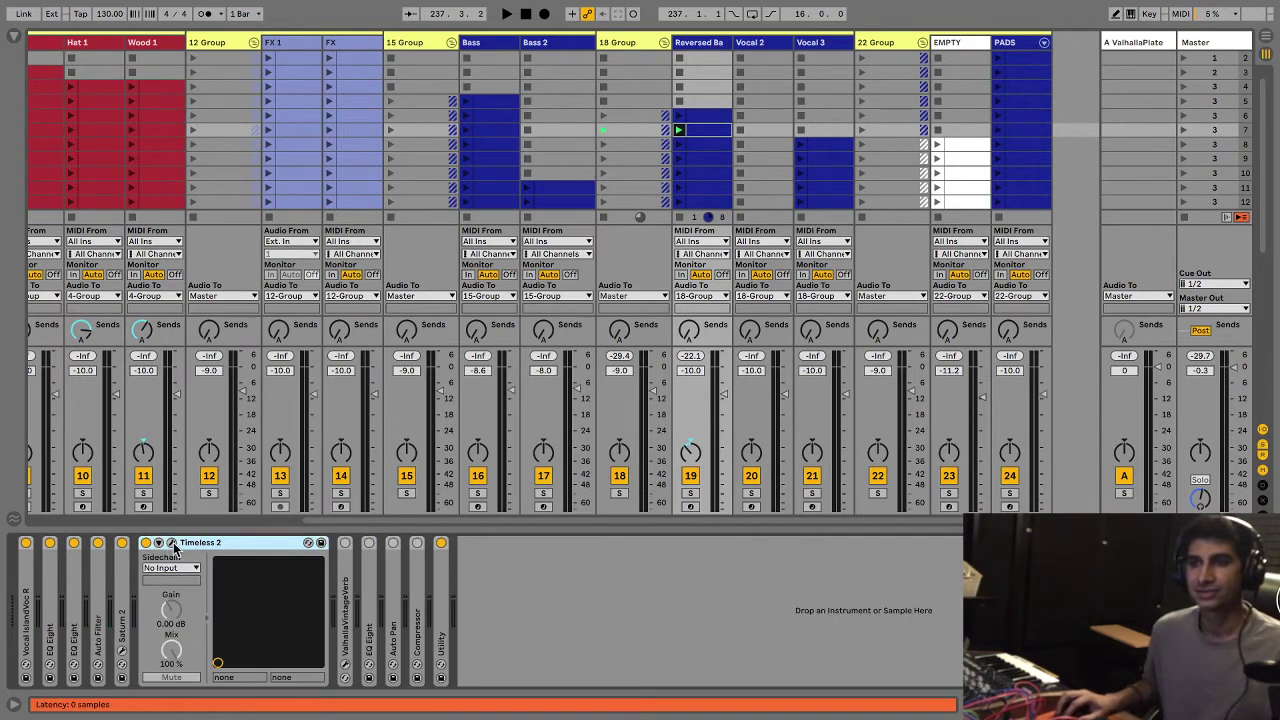
pyautogui.press('space')
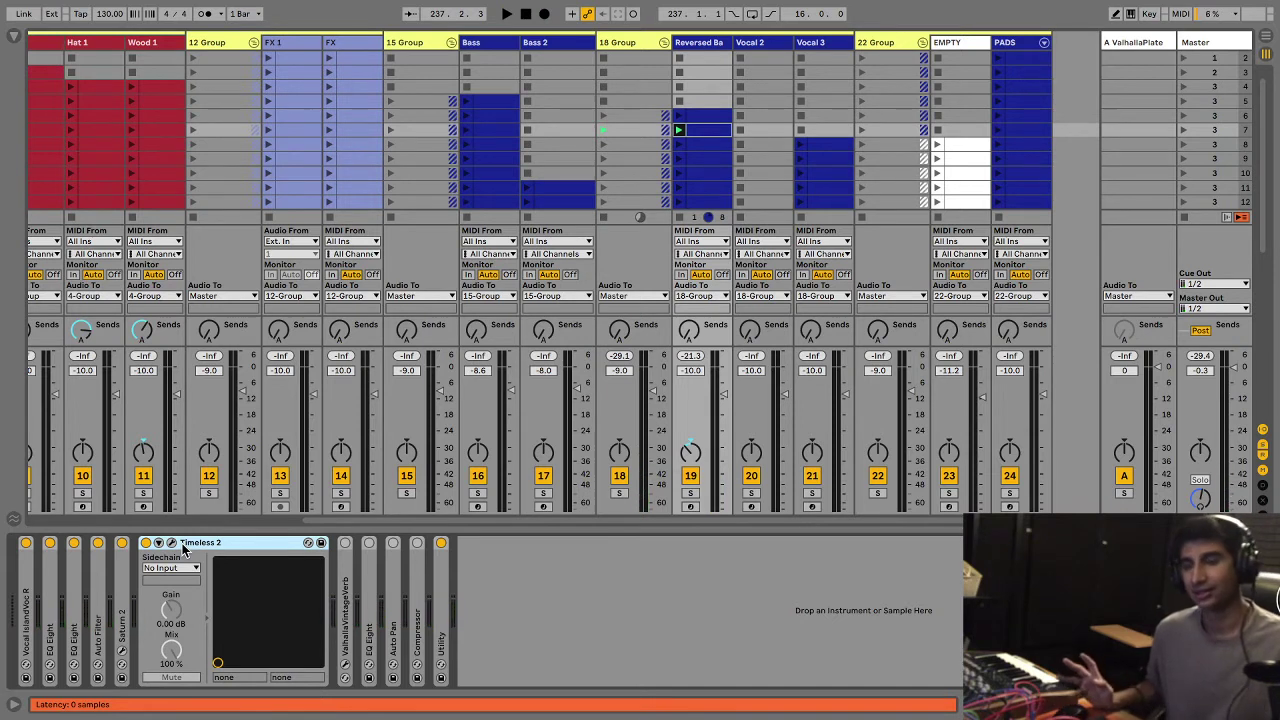
pyautogui.press('space')
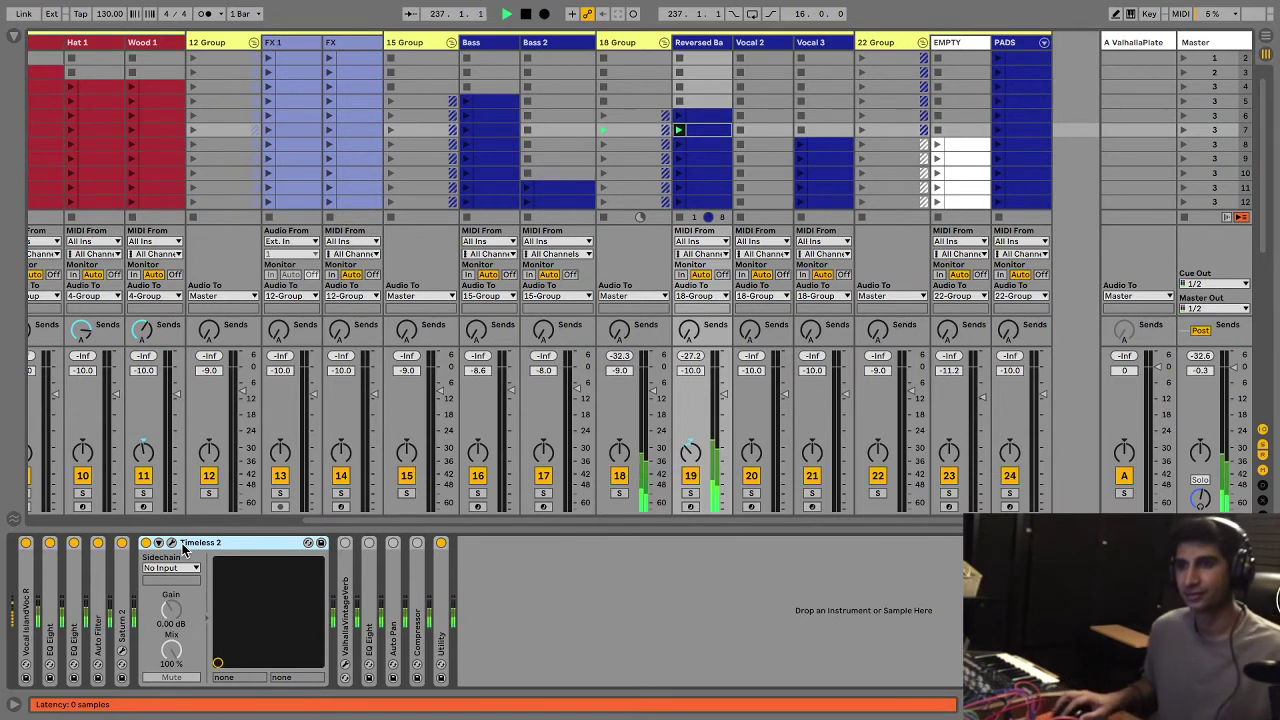
pyautogui.doubleClick(183, 549)
pyautogui.press('space')
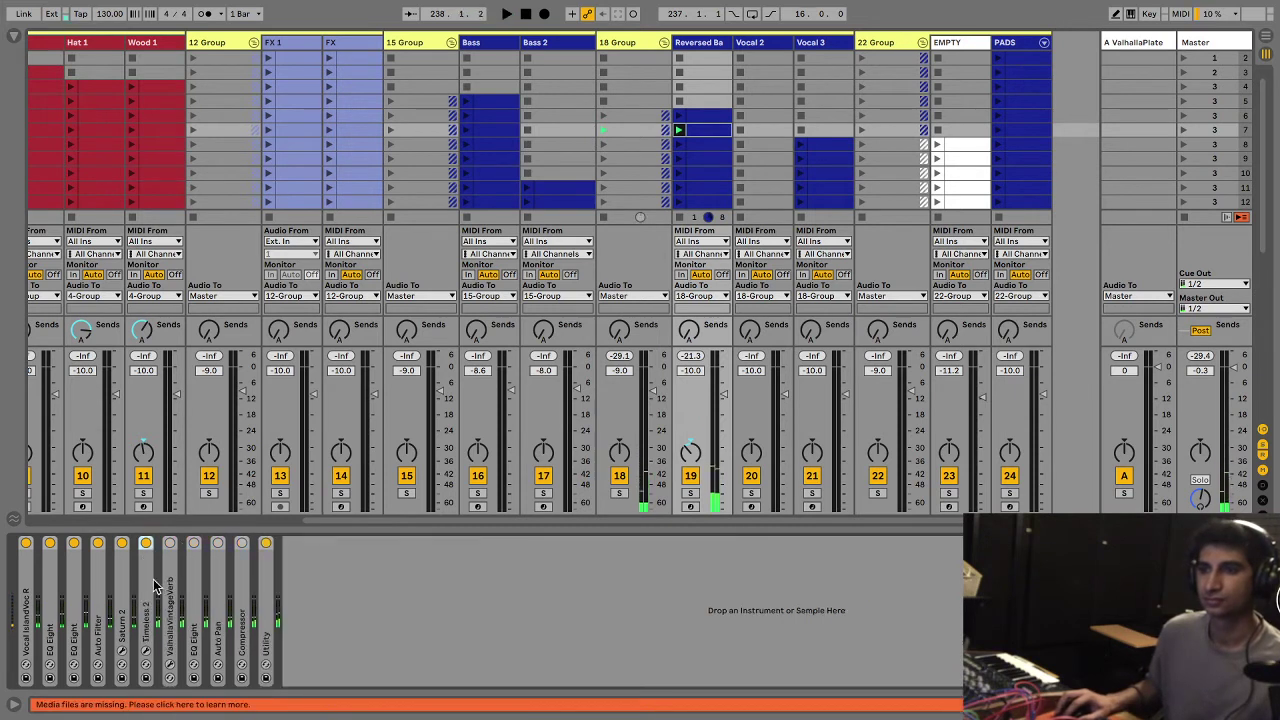
pyautogui.doubleClick(168, 590)
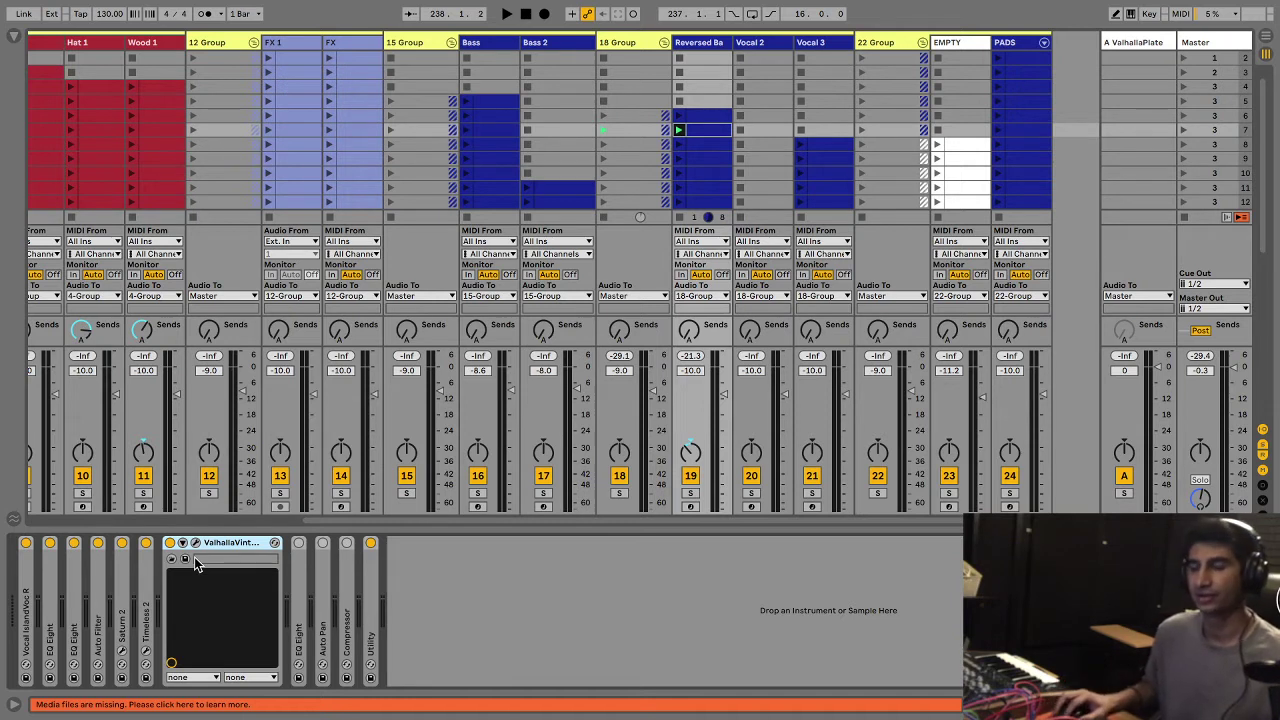
pyautogui.press('space')
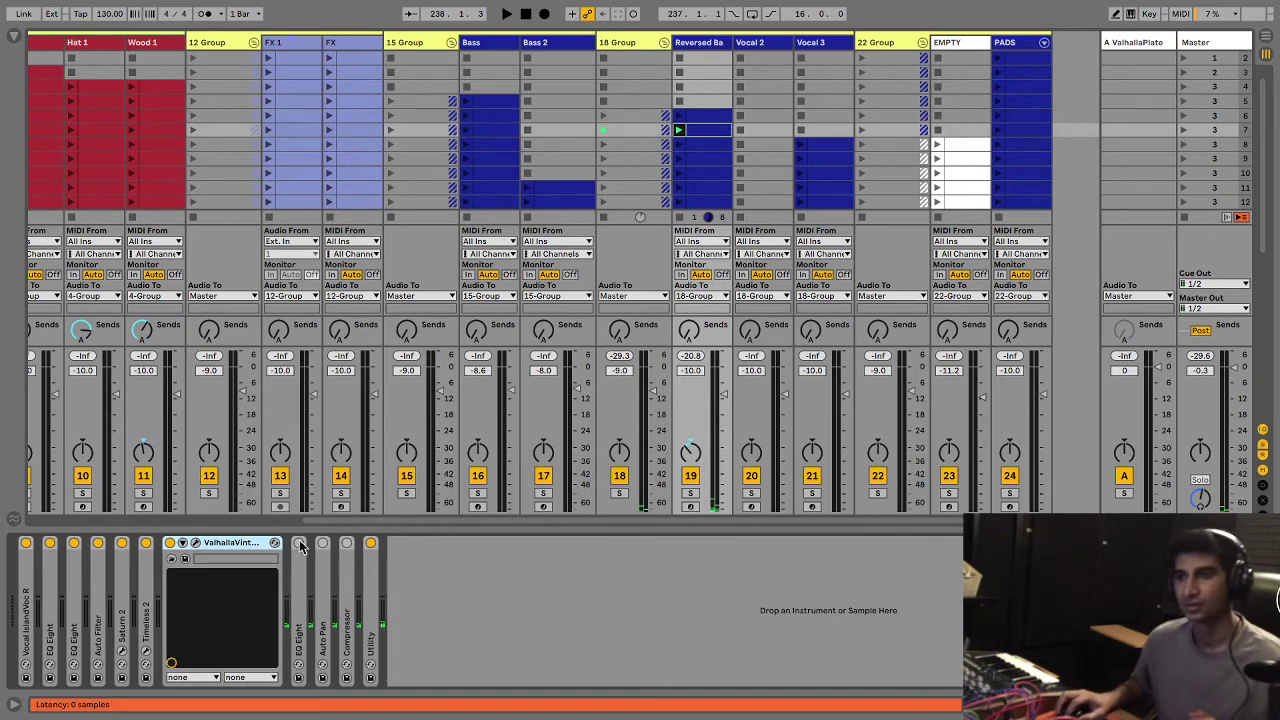
# Step: Inspect EQ Eight and Auto Pan on Reversed Ba, fold ValhallaVintageVerb, and stop the clip
pyautogui.doubleClick(305, 597)
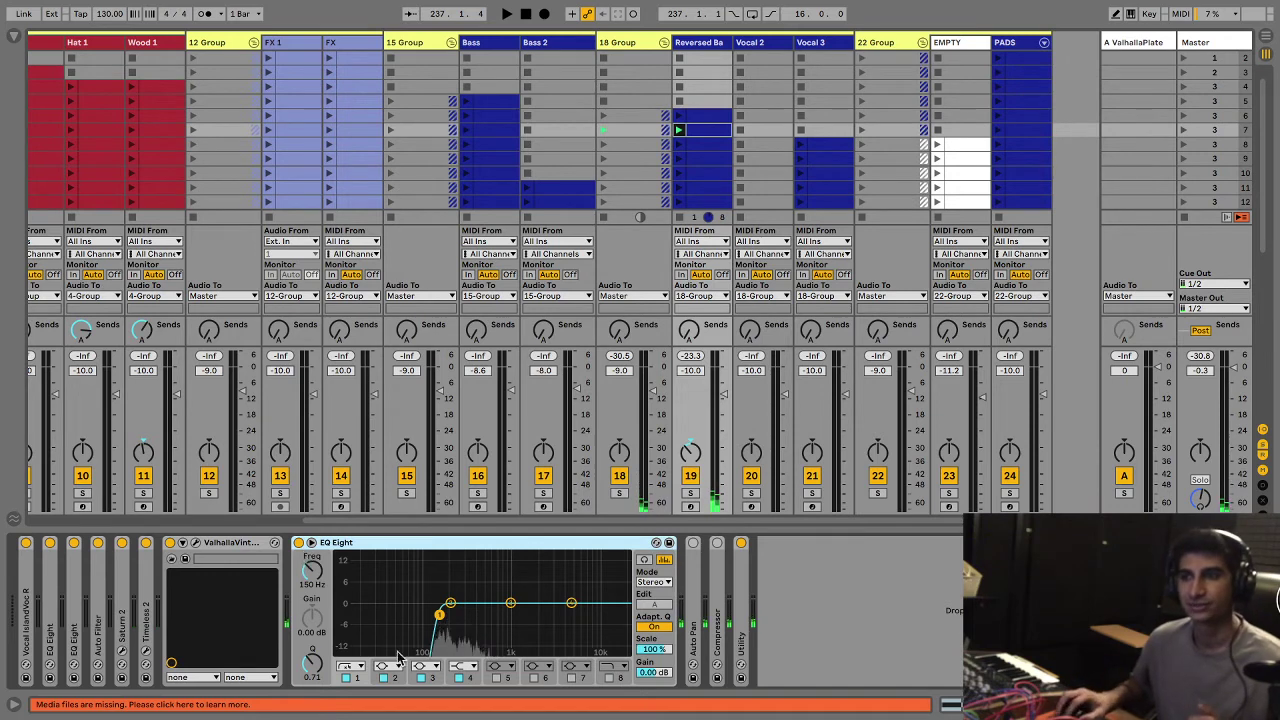
pyautogui.doubleClick(395, 545)
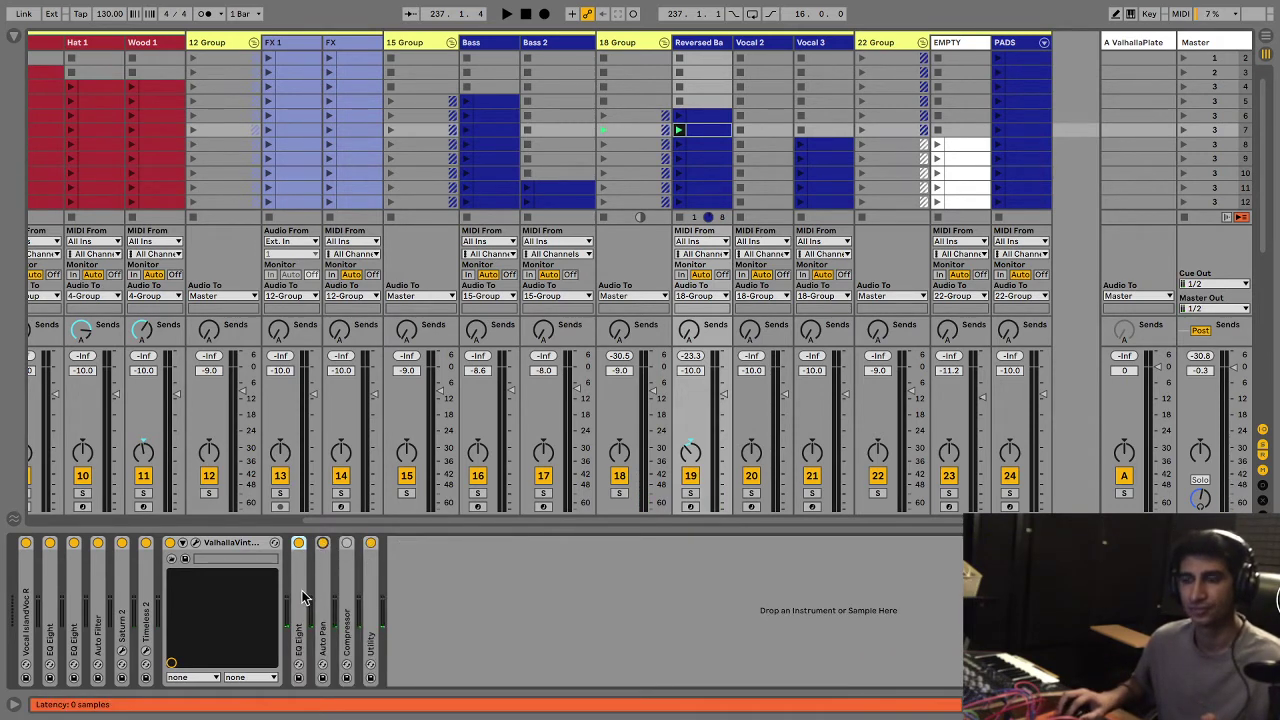
pyautogui.doubleClick(328, 598)
pyautogui.press('space')
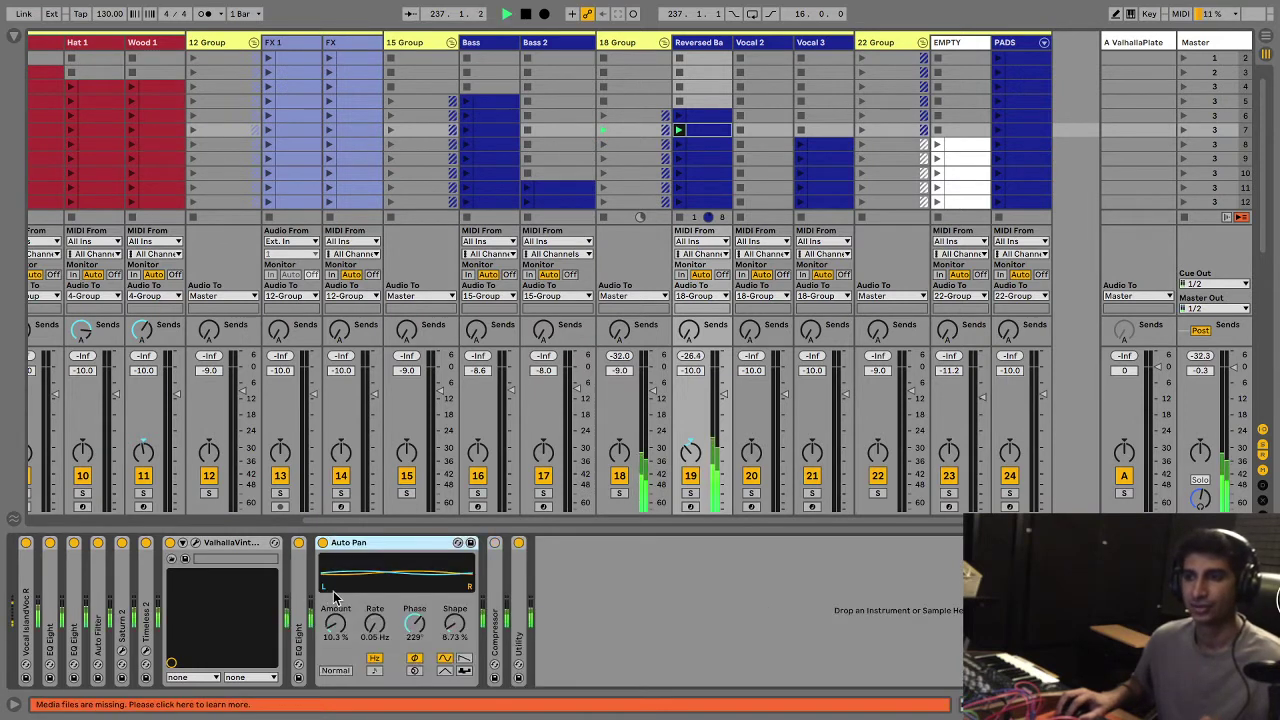
pyautogui.doubleClick(400, 552)
pyautogui.press('space')
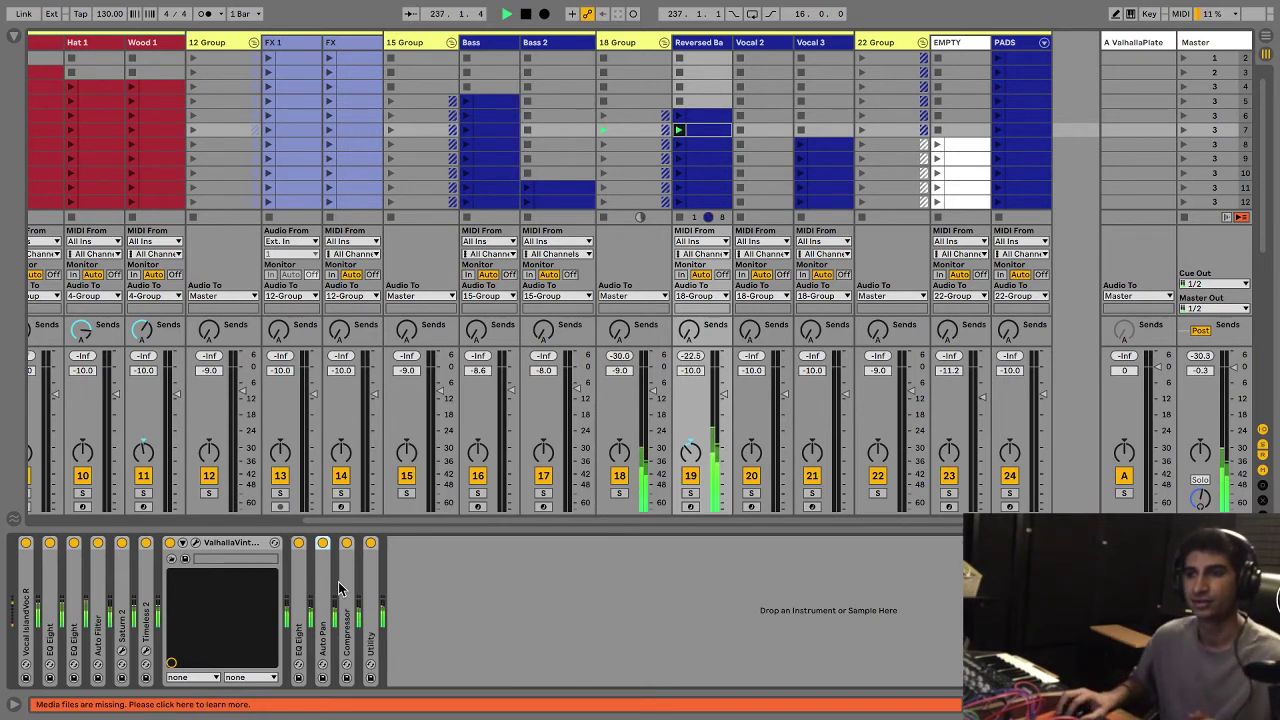
pyautogui.doubleClick(226, 542)
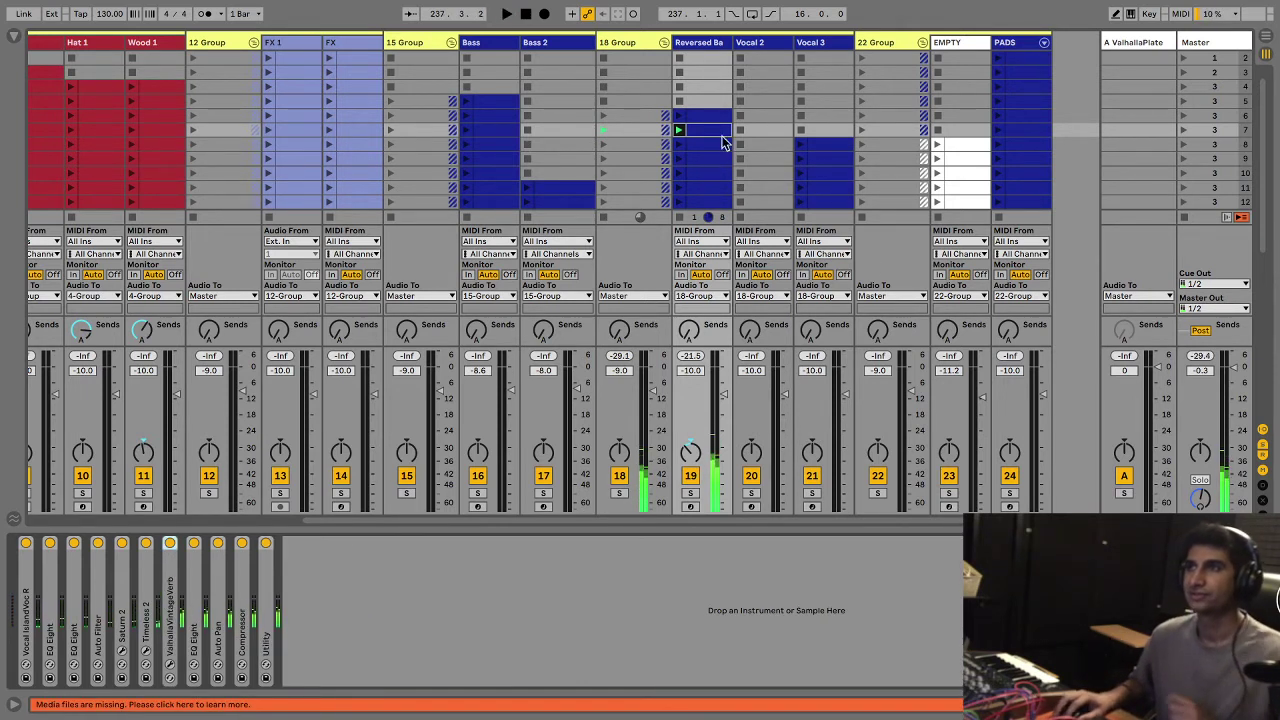
pyautogui.click(677, 101)
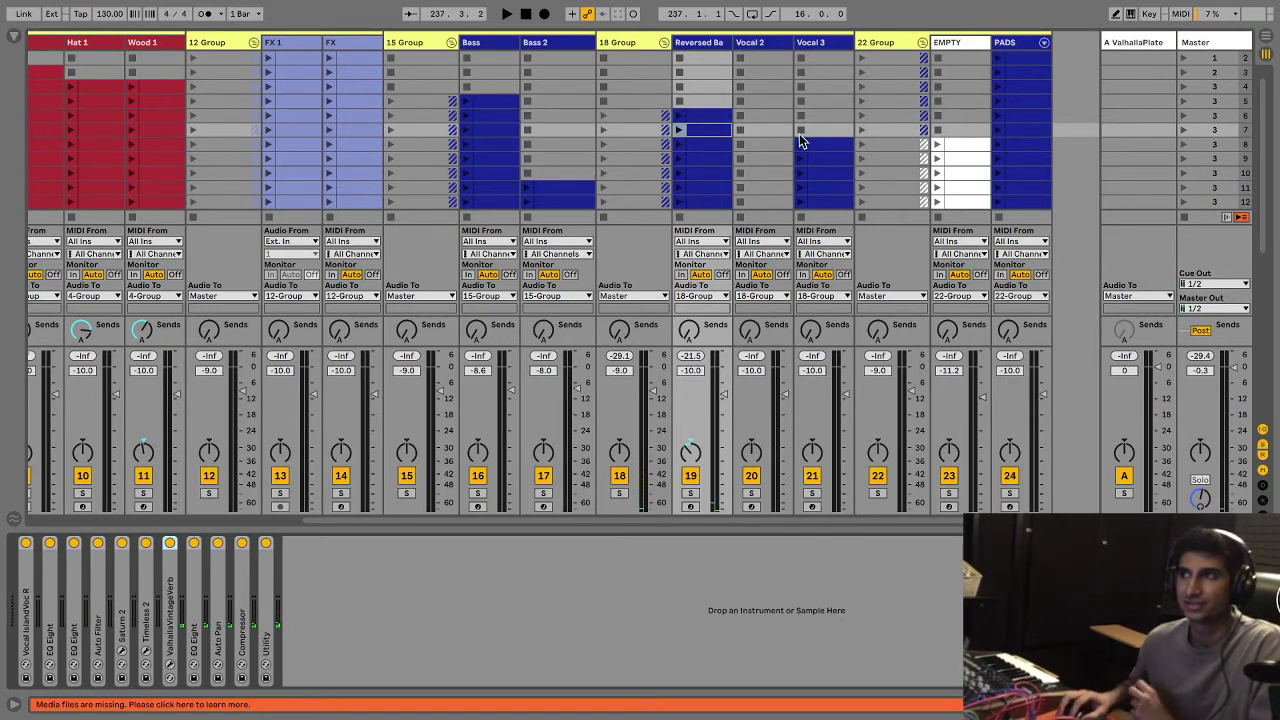
# Step: Fold Vocal 3's EQ Eight, Compressor, Utility and Auto Pan devices
pyautogui.click(820, 45)
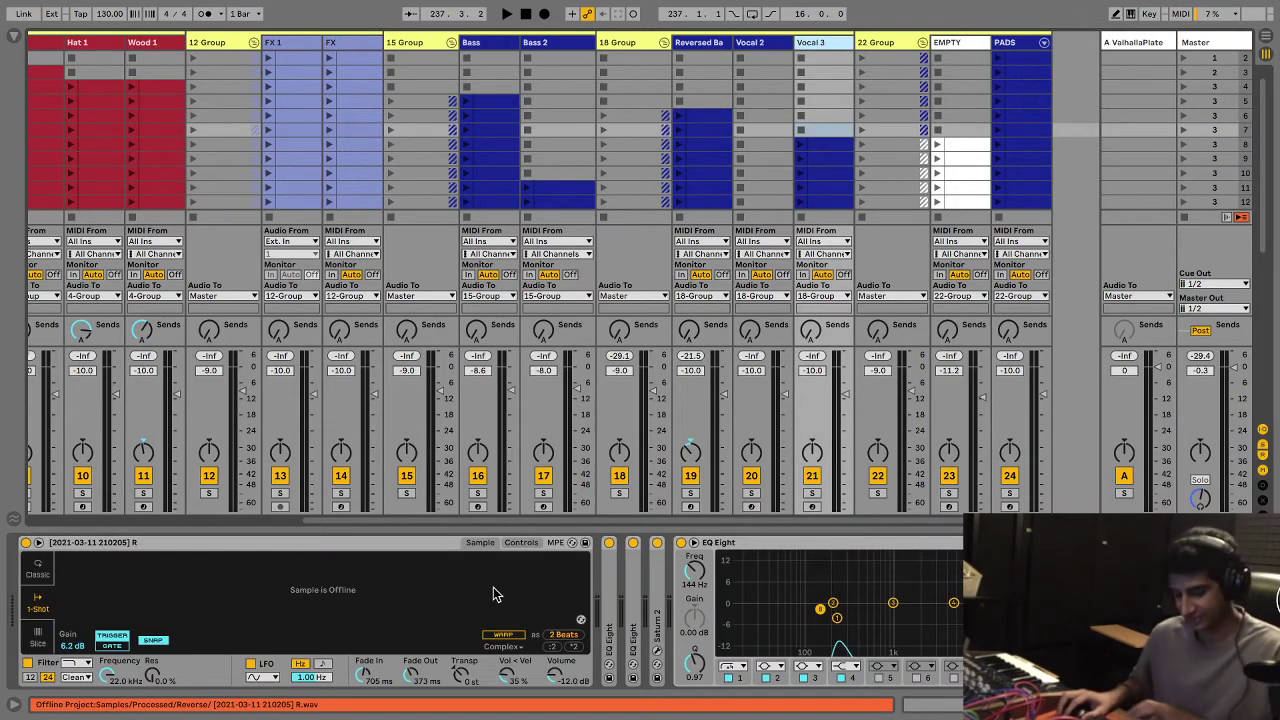
pyautogui.hscroll(10, 493, 594)
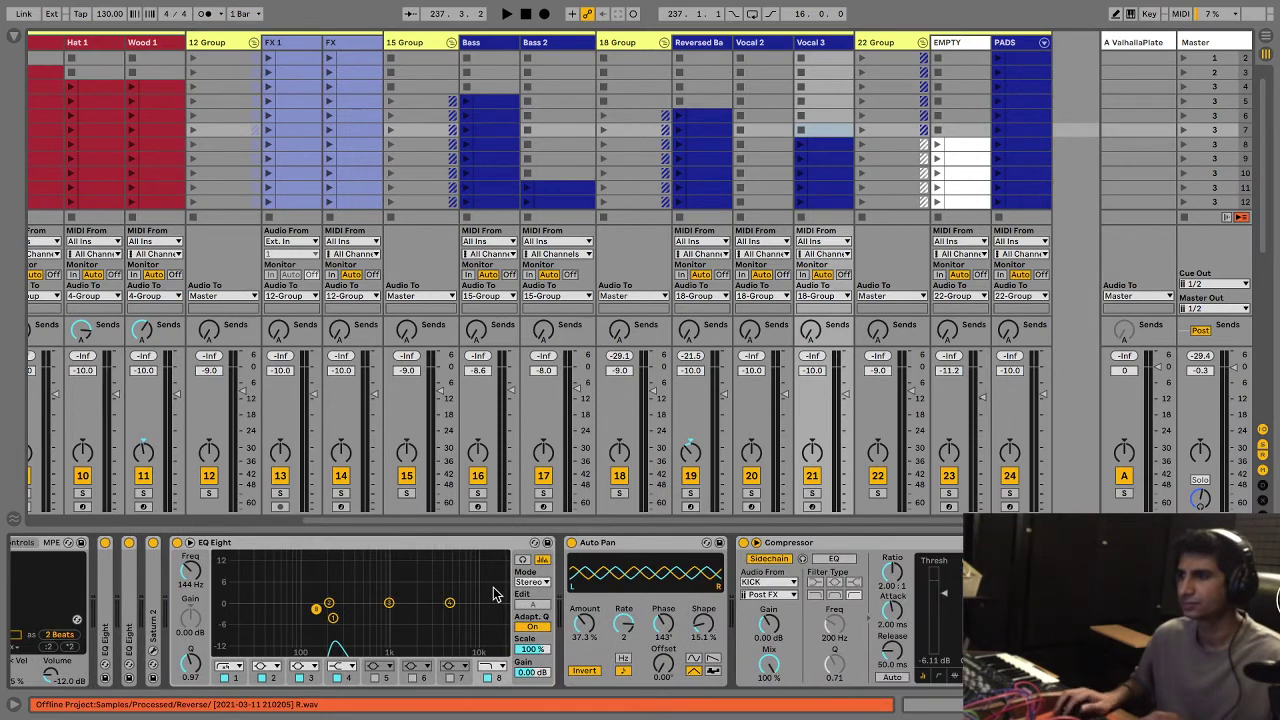
pyautogui.hscroll(-10, 493, 594)
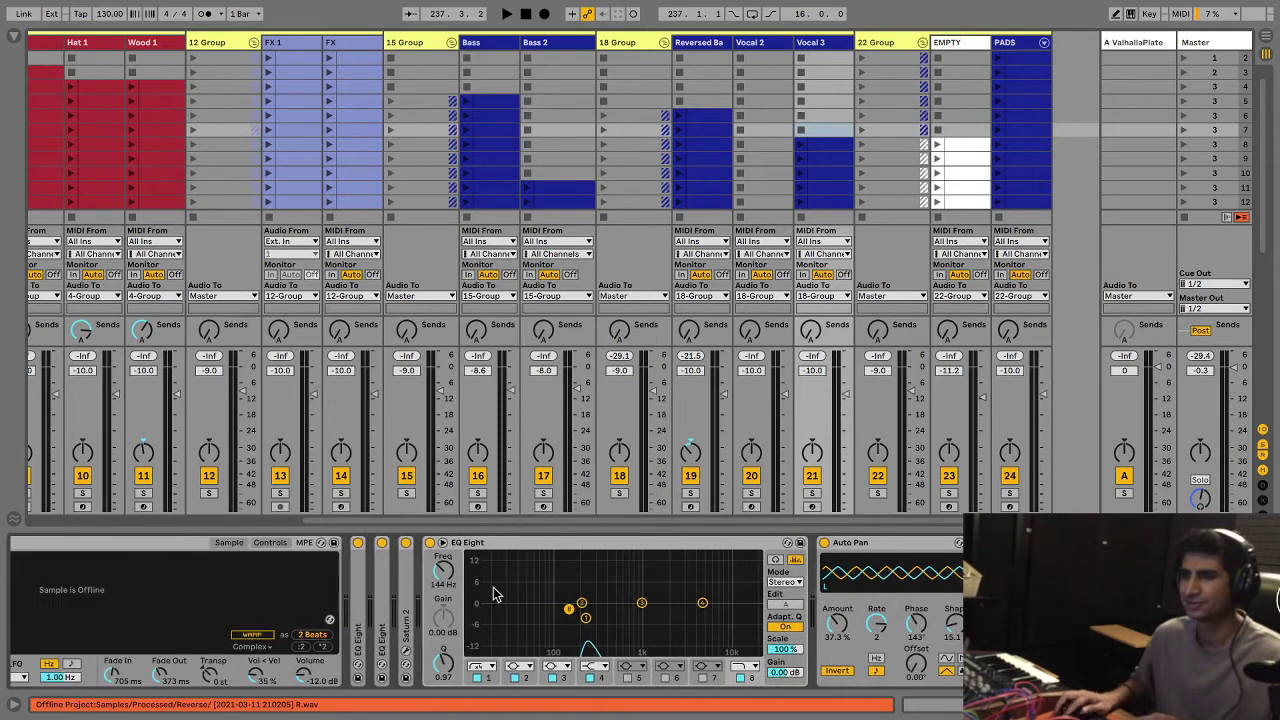
pyautogui.doubleClick(582, 544)
pyautogui.doubleClick(666, 545)
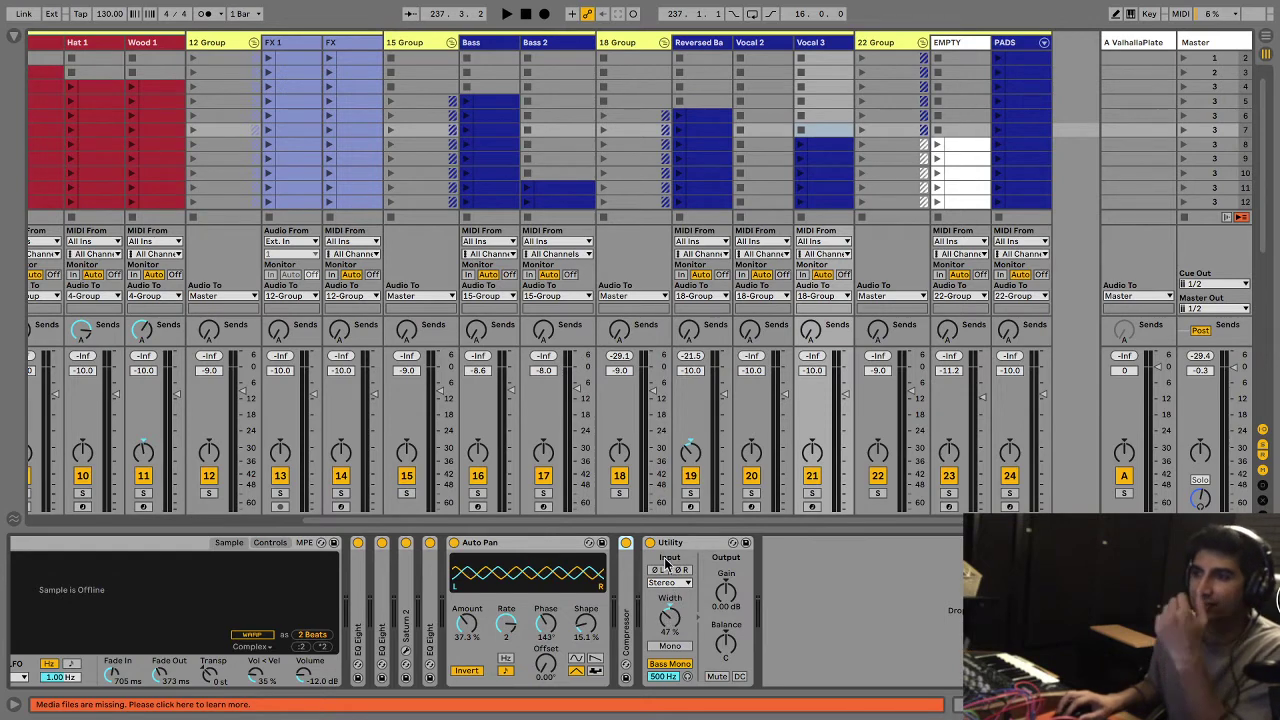
pyautogui.doubleClick(690, 542)
pyautogui.doubleClick(530, 542)
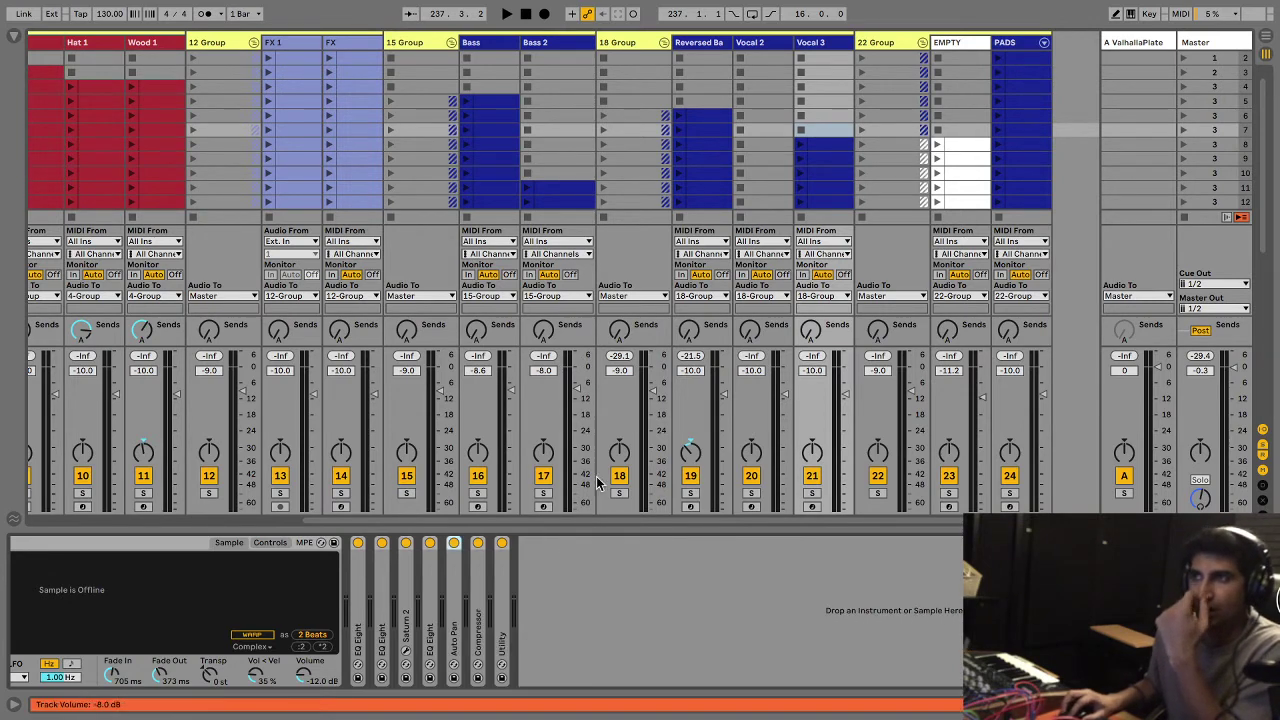
# Step: Return to Reversed Ba and check its Utility stereo width before folding it
pyautogui.click(701, 44)
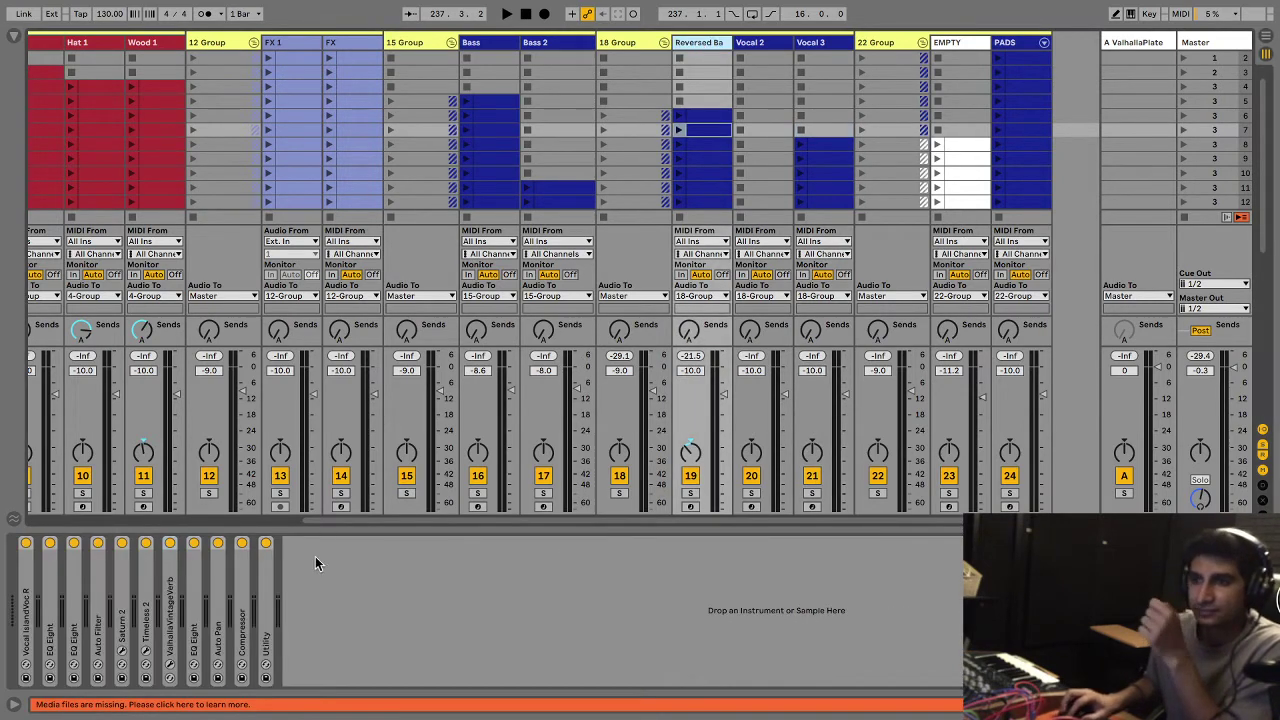
pyautogui.doubleClick(267, 605)
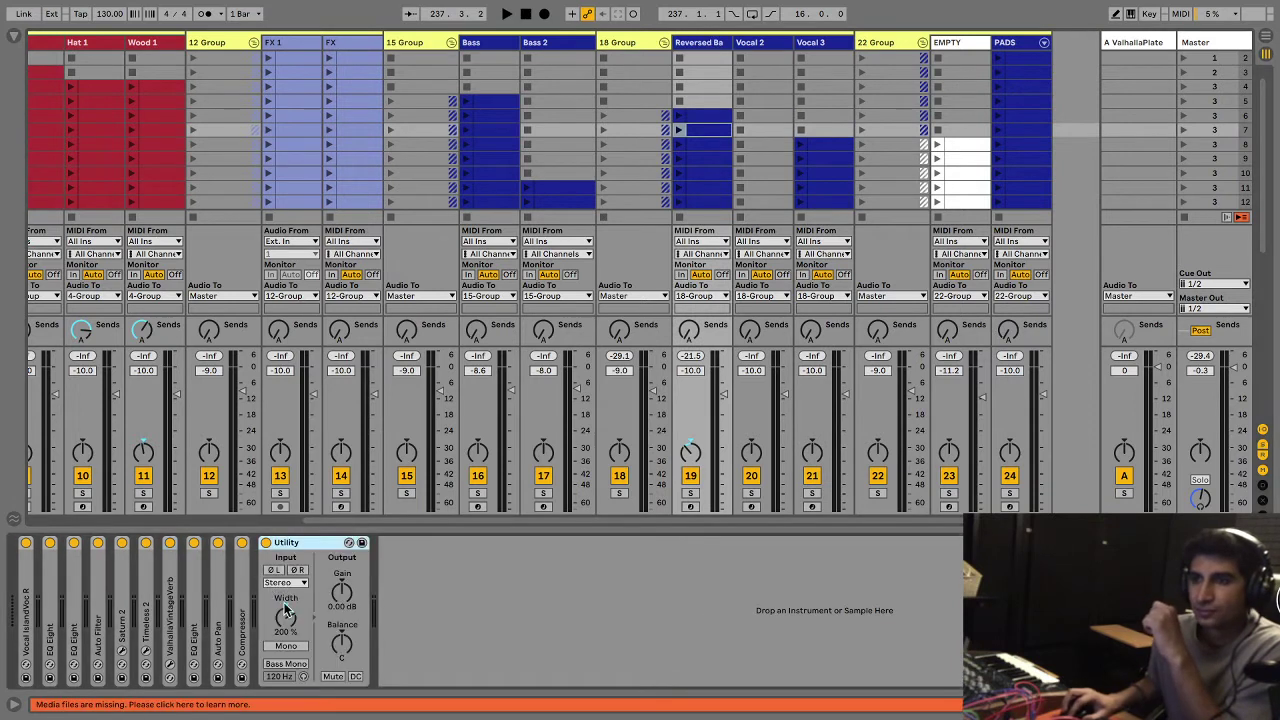
pyautogui.doubleClick(302, 544)
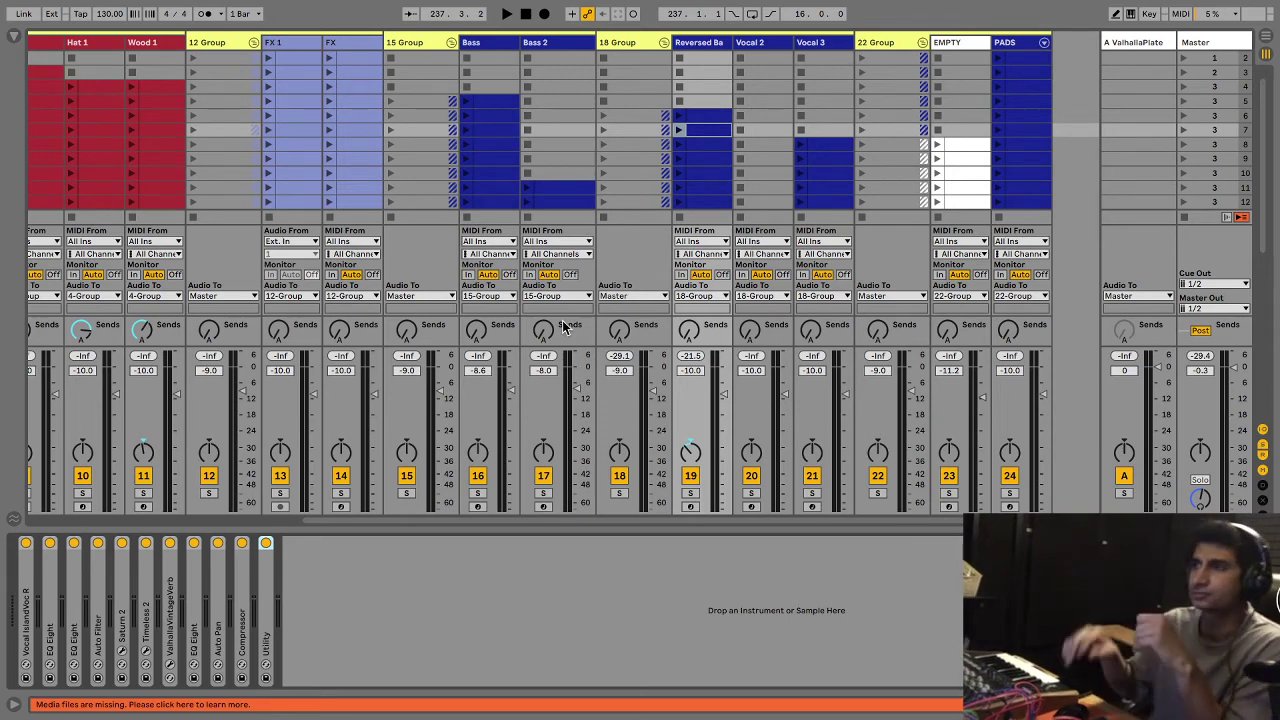
# Step: Fold the 18 Group and expand the 22 Group to reveal the EMPTY and PADS tracks
pyautogui.click(663, 43)
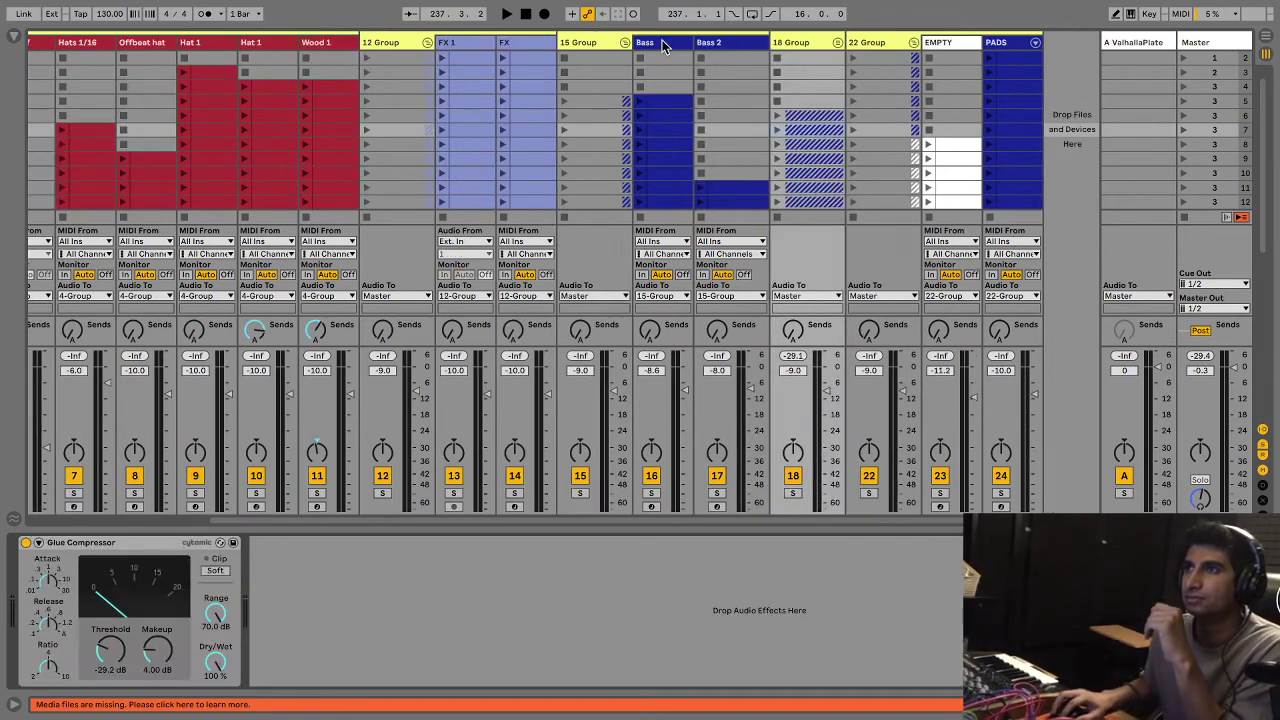
pyautogui.click(913, 44)
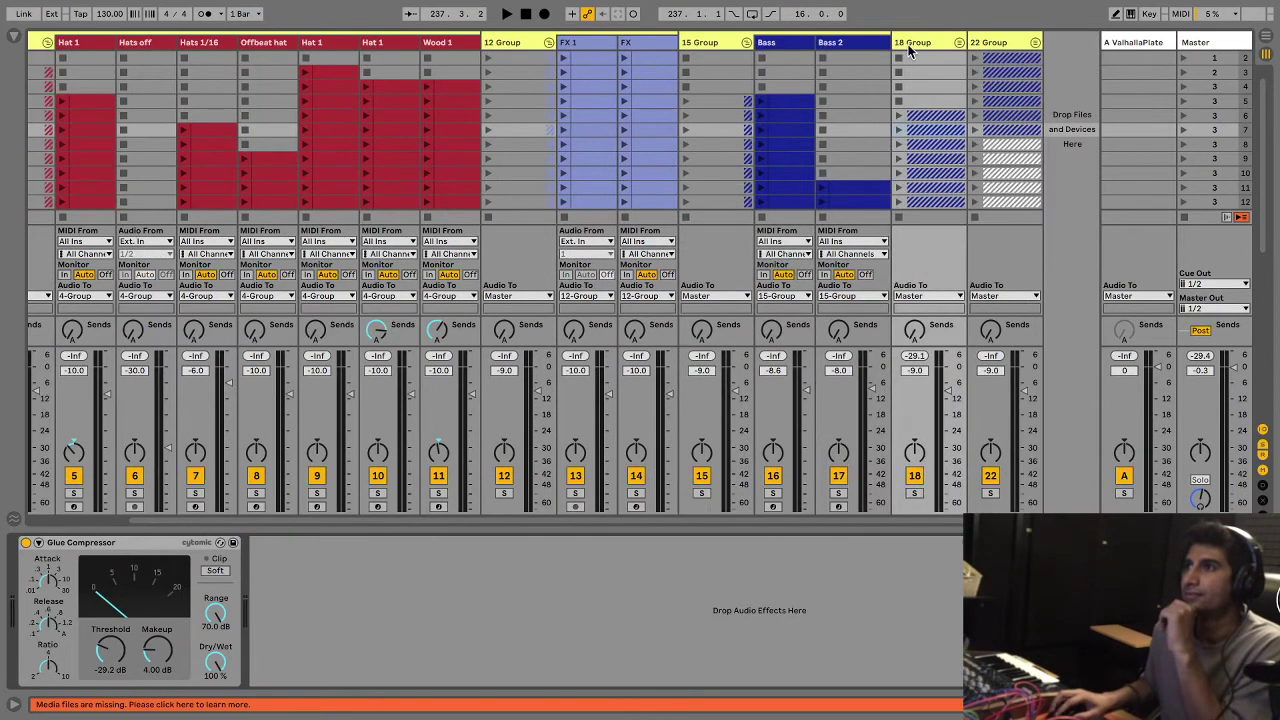
pyautogui.click(957, 45)
pyautogui.click(957, 45)
pyautogui.click(1035, 43)
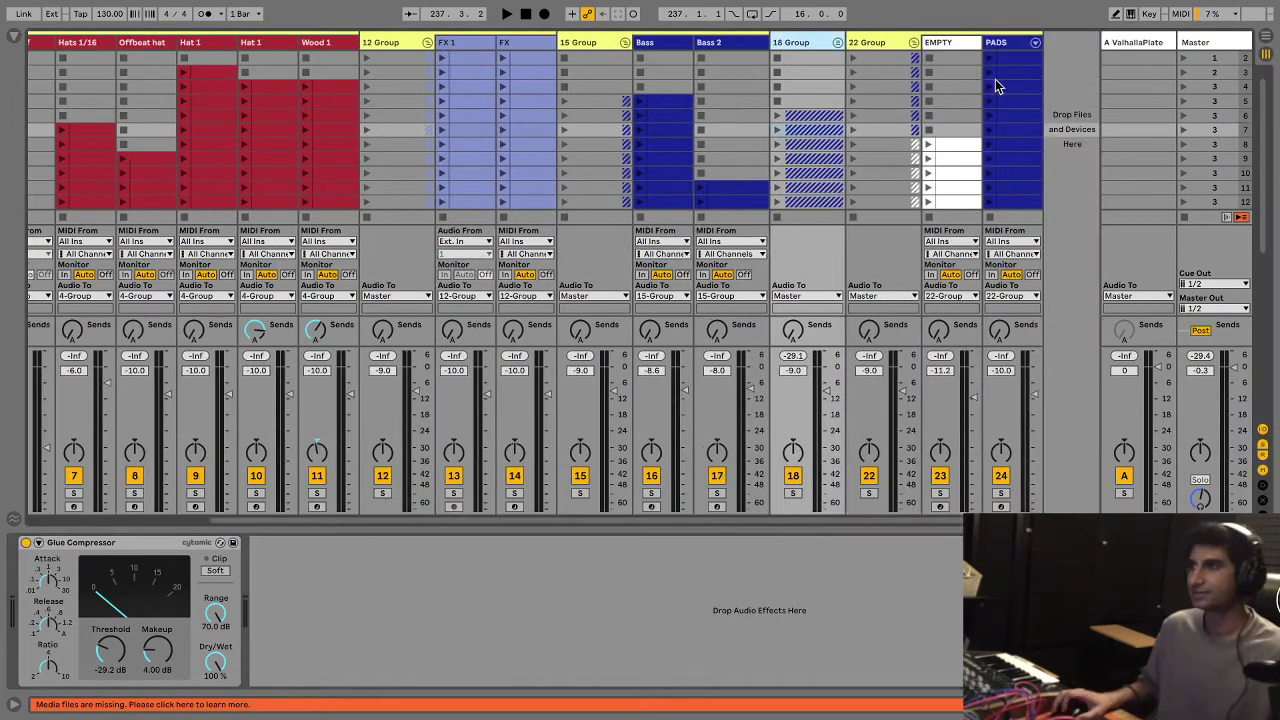
# Step: Play EMPTY's scene 8 violin clip, sweeping Auto Filter cutoff down to about 2 kHz and back up
pyautogui.click(954, 43)
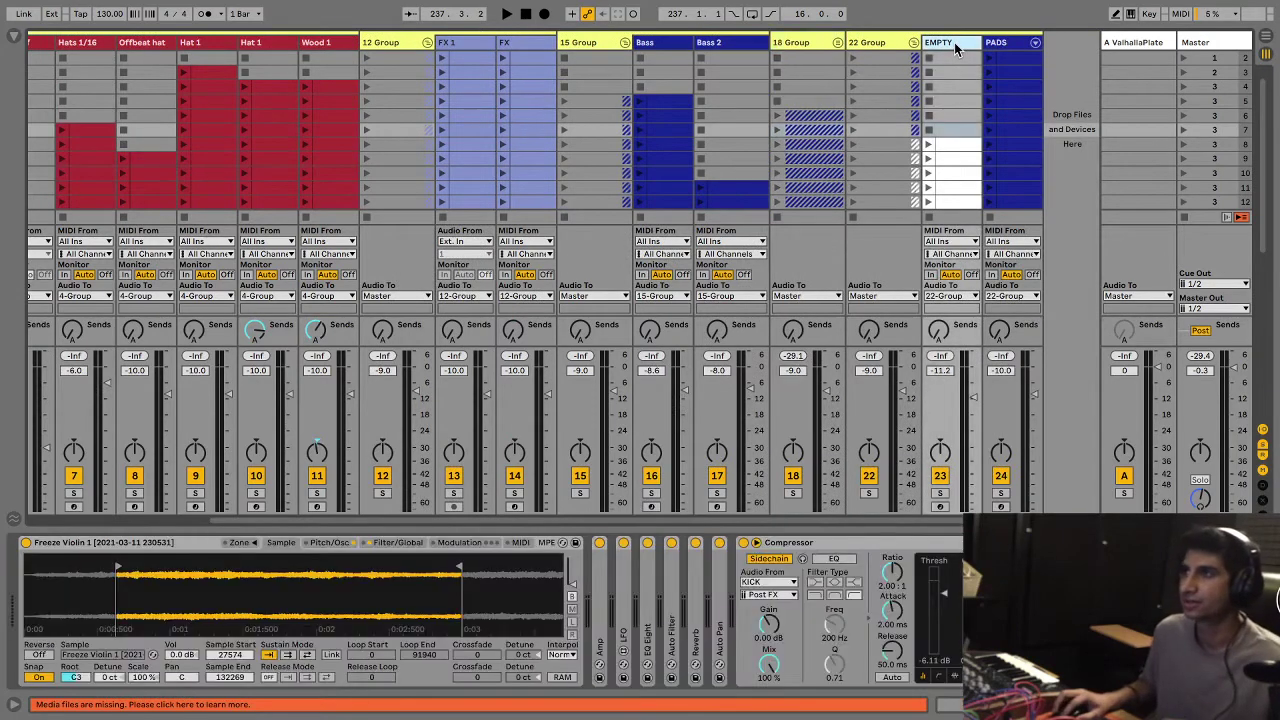
pyautogui.click(929, 144)
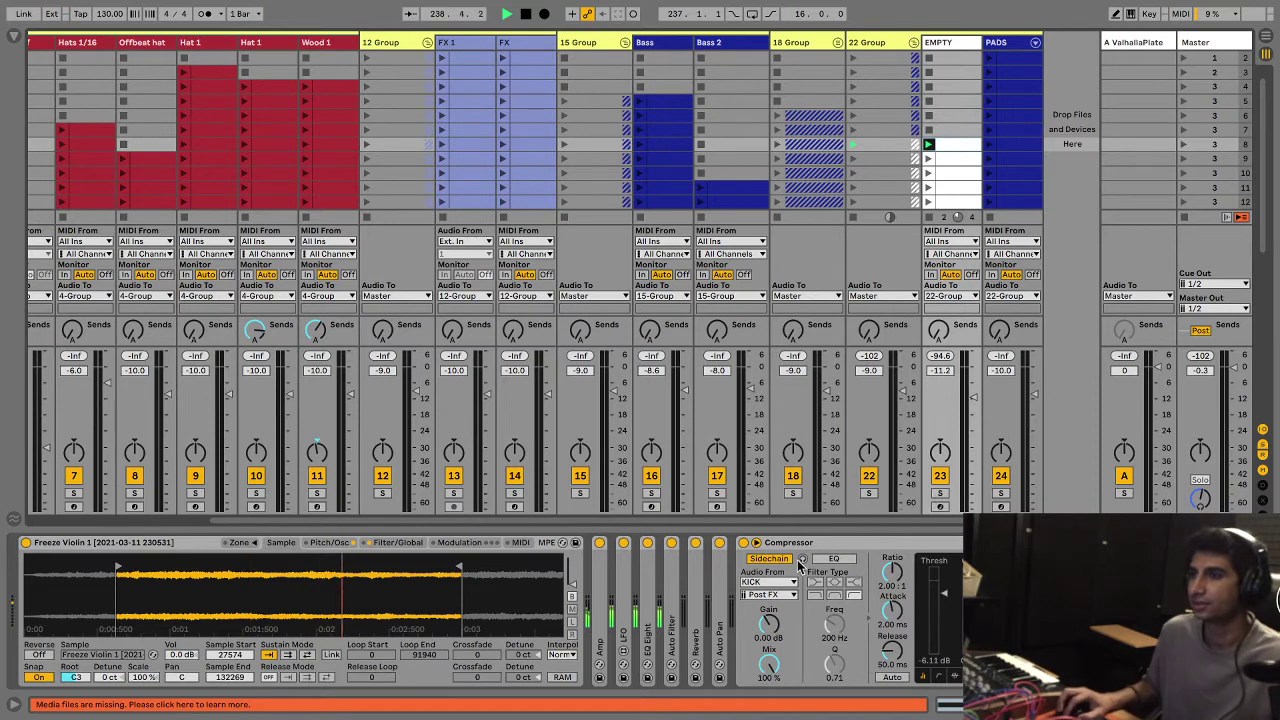
pyautogui.press('space')
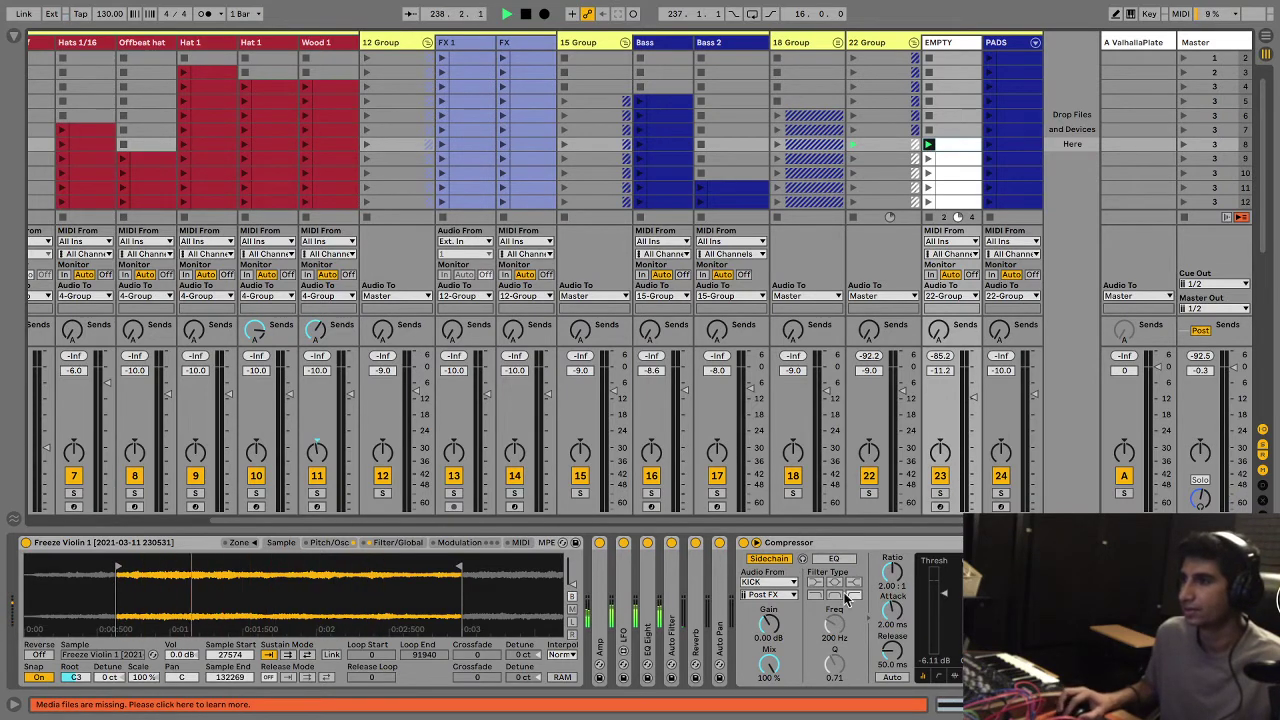
pyautogui.doubleClick(671, 640)
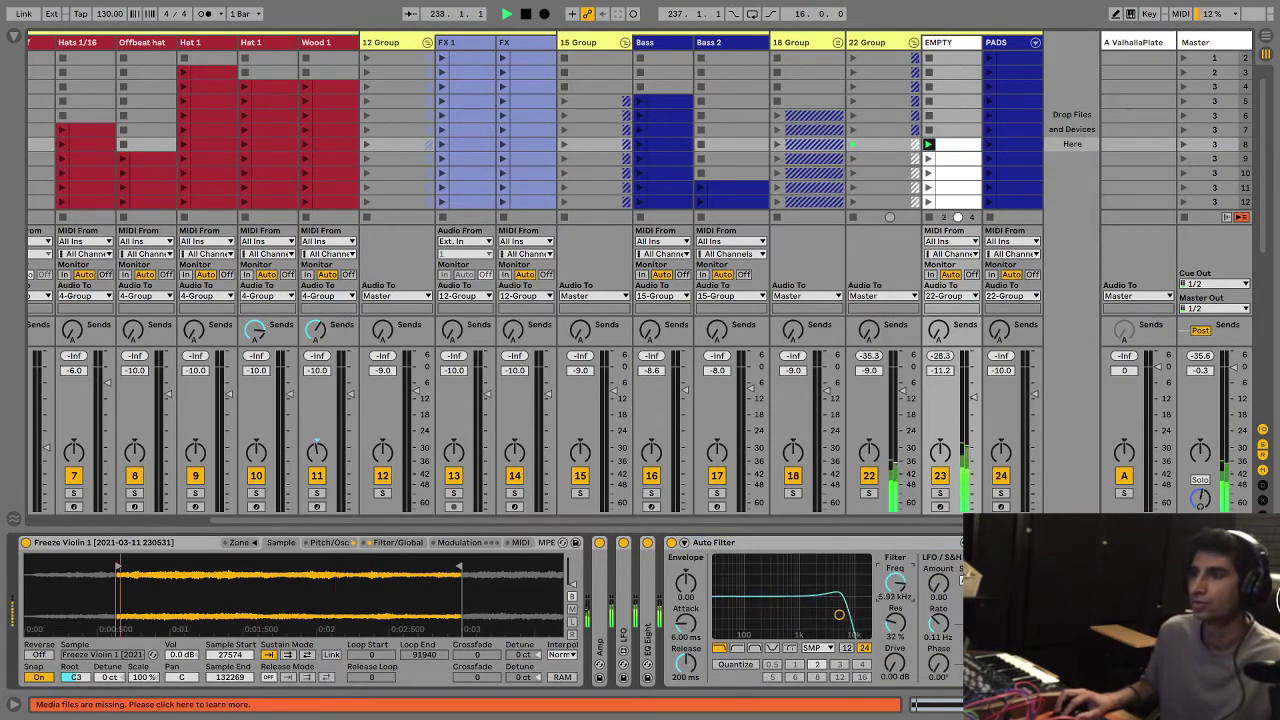
pyautogui.moveTo(895, 582); pyautogui.dragTo(900, 592)
pyautogui.press('space')
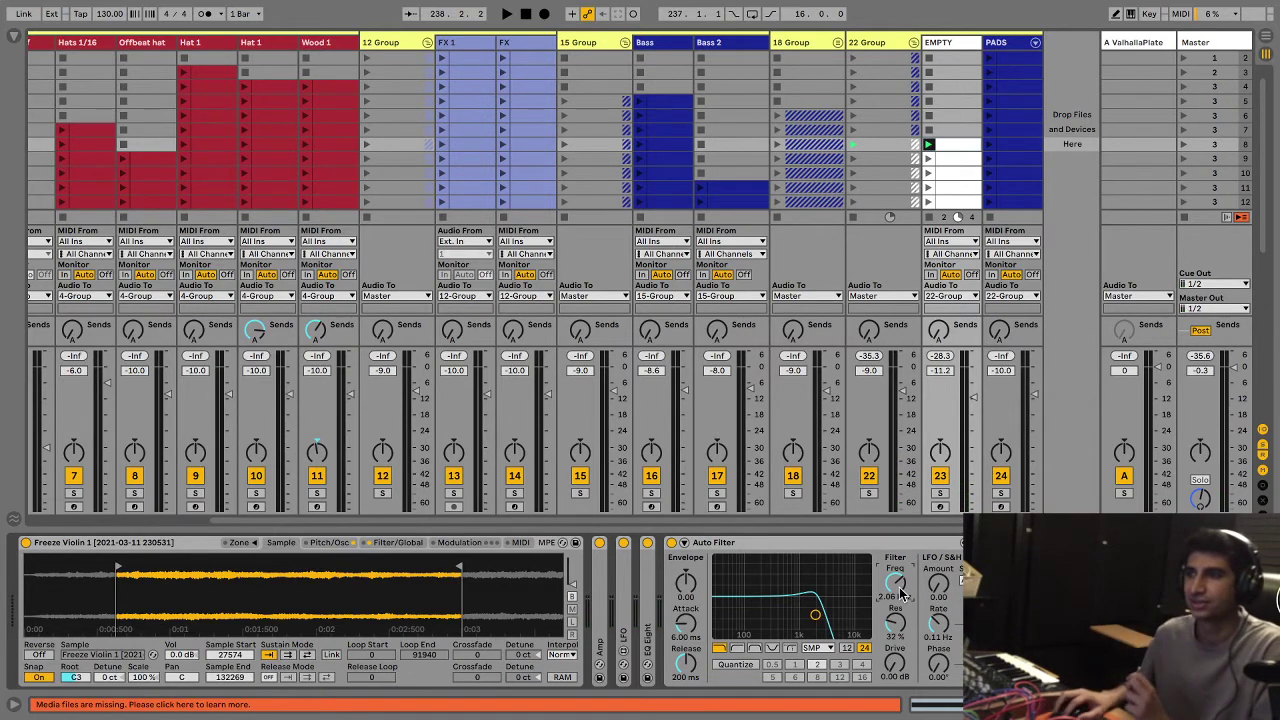
pyautogui.press('space')
pyautogui.moveTo(900, 592); pyautogui.dragTo(900, 578)
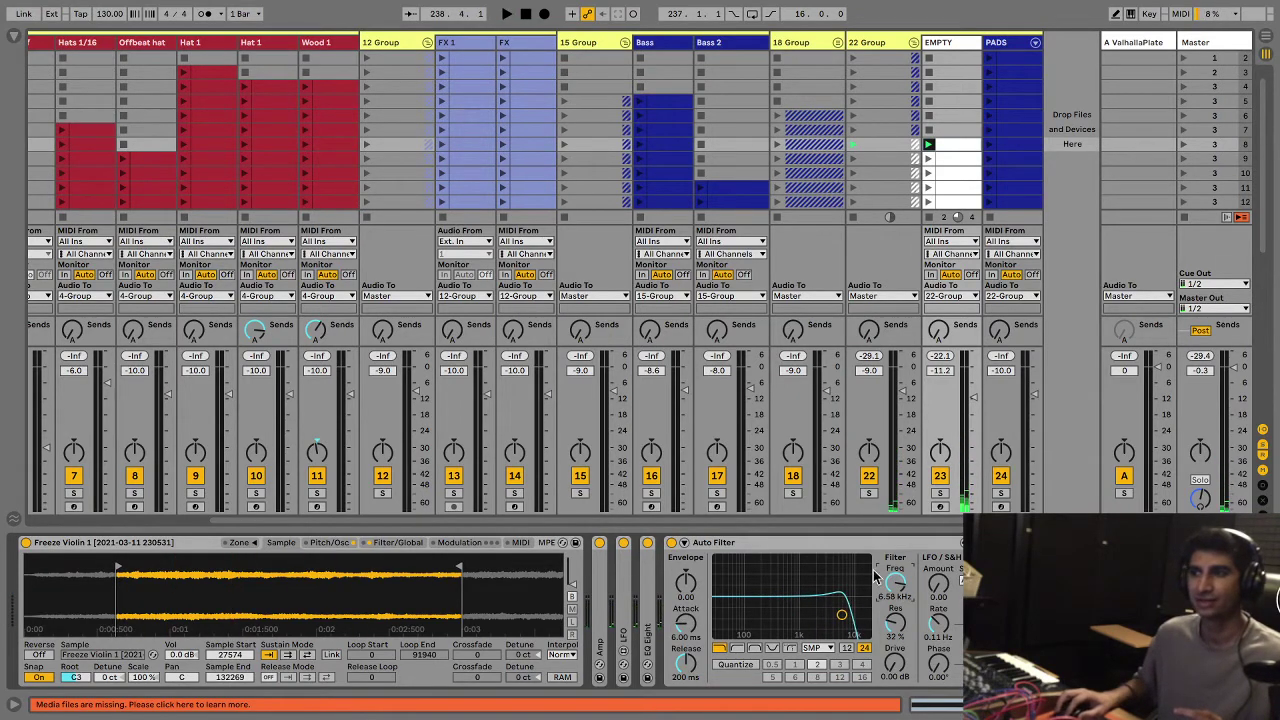
# Step: Fold Auto Filter and switch off Amp, LFO, Reverb and Compressor to hear the dry violin
pyautogui.doubleClick(778, 545)
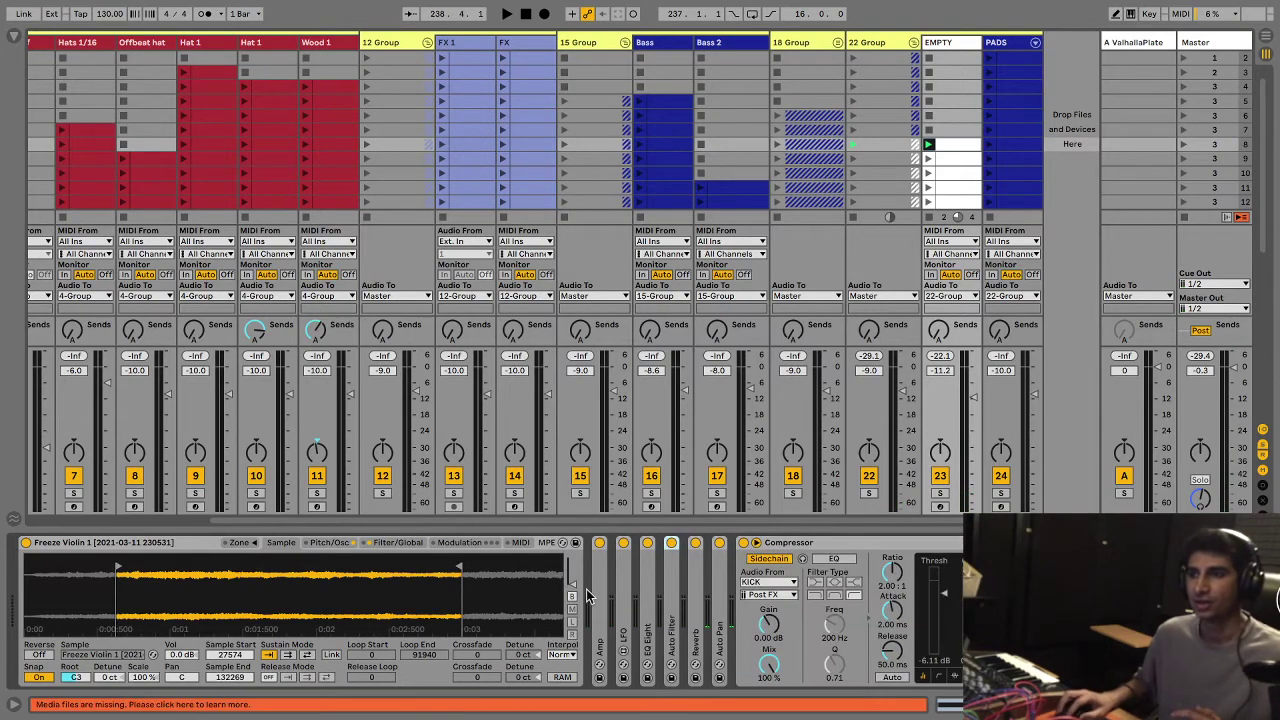
pyautogui.click(599, 543)
pyautogui.click(623, 543)
pyautogui.click(695, 543)
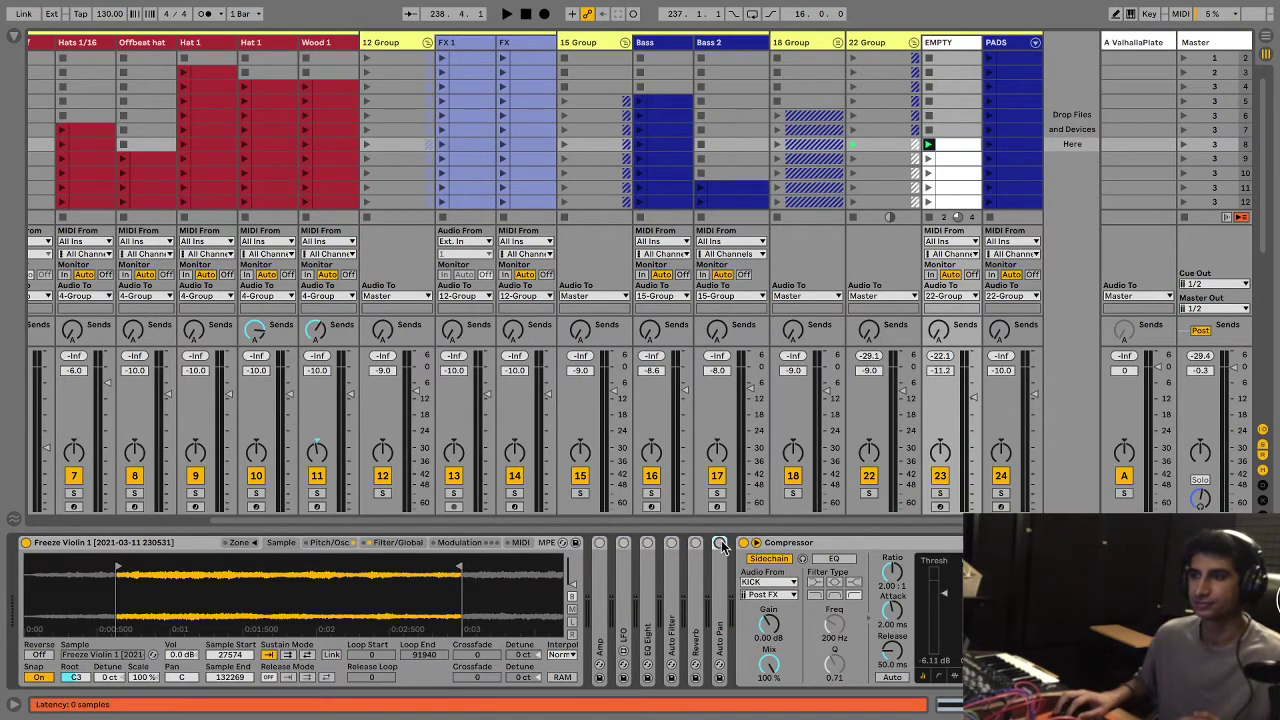
pyautogui.click(743, 543)
pyautogui.press('space')
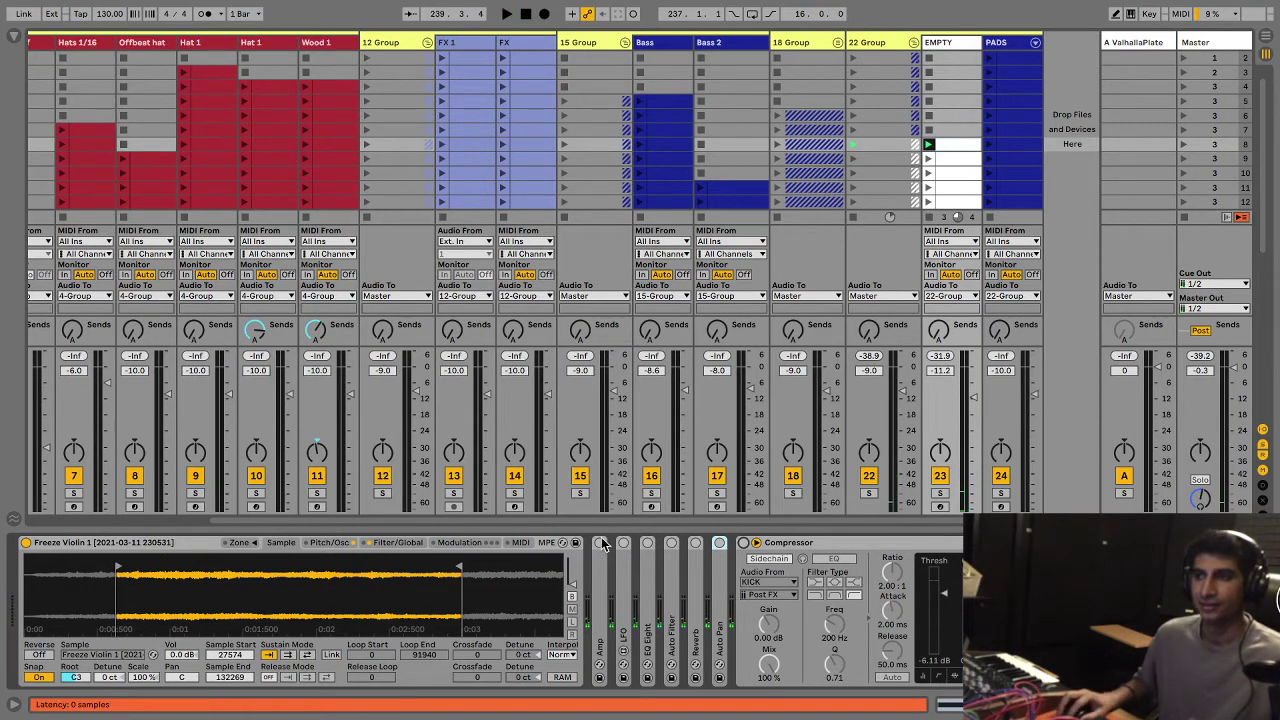
# Step: Add an LFO after Amp, modulating Auto Filter frequency at 0.13 Hz and 91.3% depth, and play
pyautogui.doubleClick(598, 601)
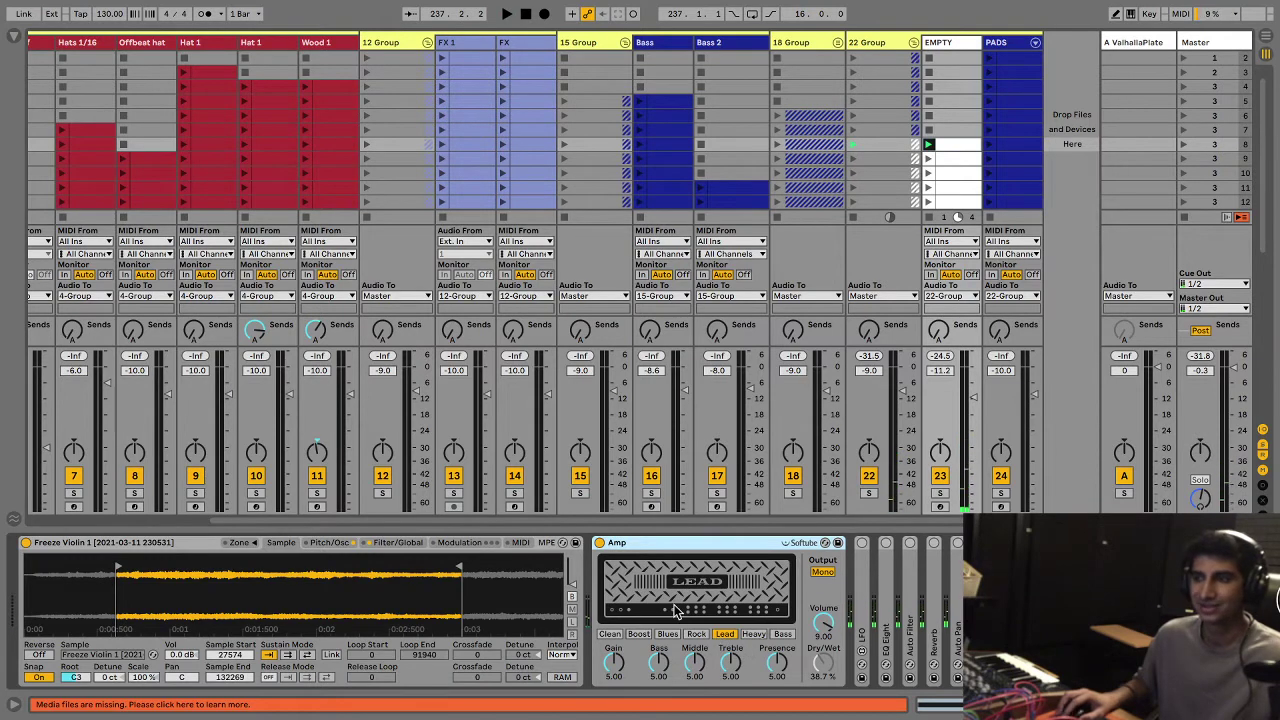
pyautogui.hscroll(3, 675, 610)
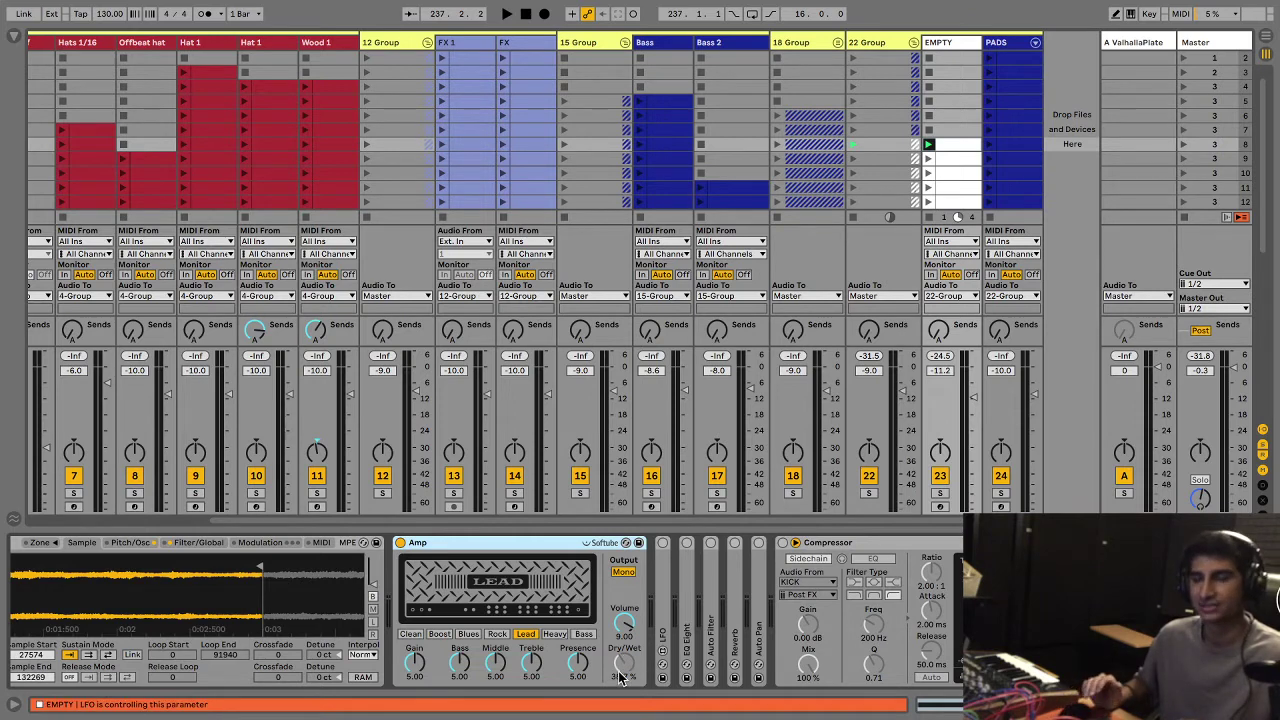
pyautogui.press('space')
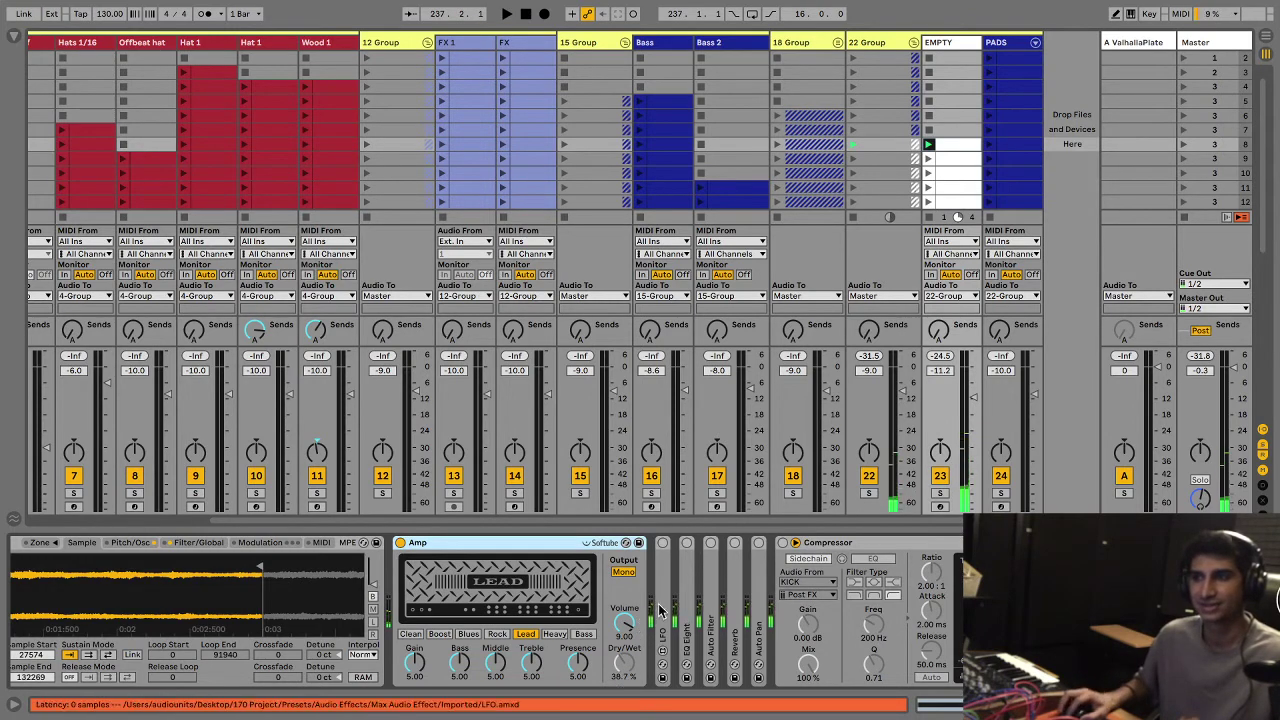
pyautogui.moveTo(660, 610); pyautogui.dragTo(660, 610)
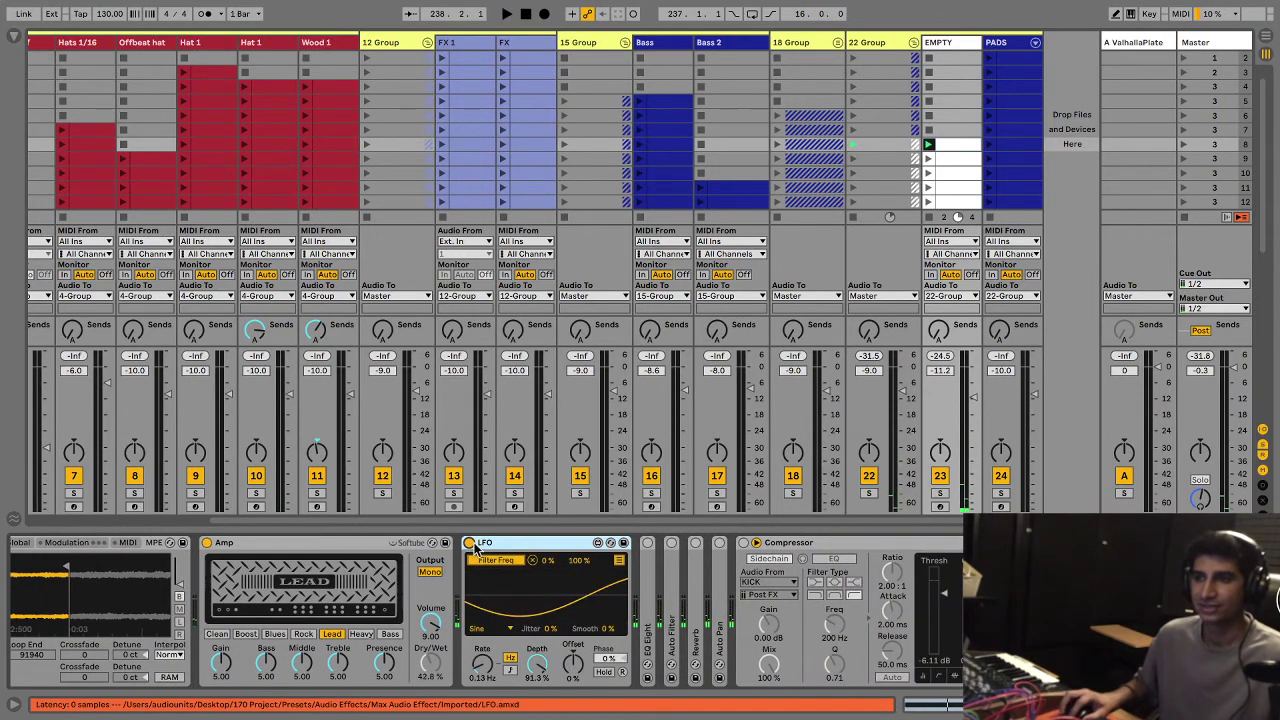
pyautogui.moveTo(430, 670); pyautogui.dragTo(443, 660)
pyautogui.press('space')
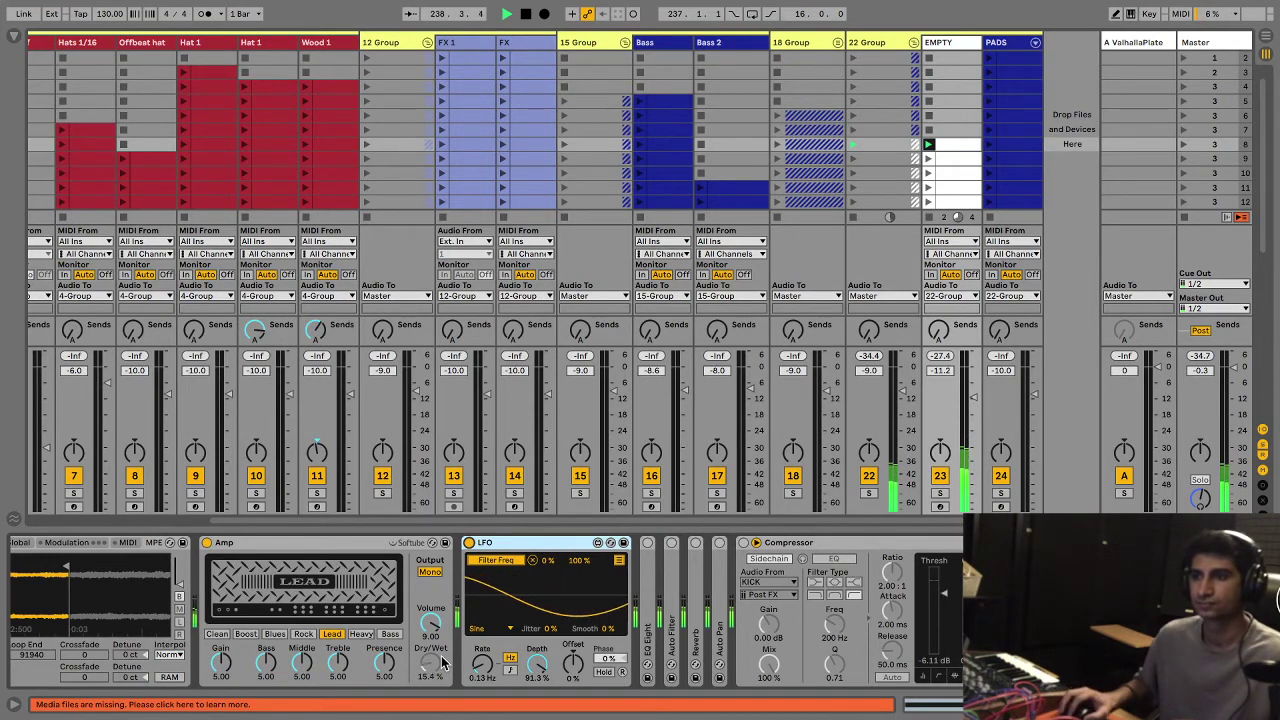
# Step: Inspect EQ Eight and Auto Filter, collapse the LFO, and unfold Reverb during playback
pyautogui.doubleClick(647, 556)
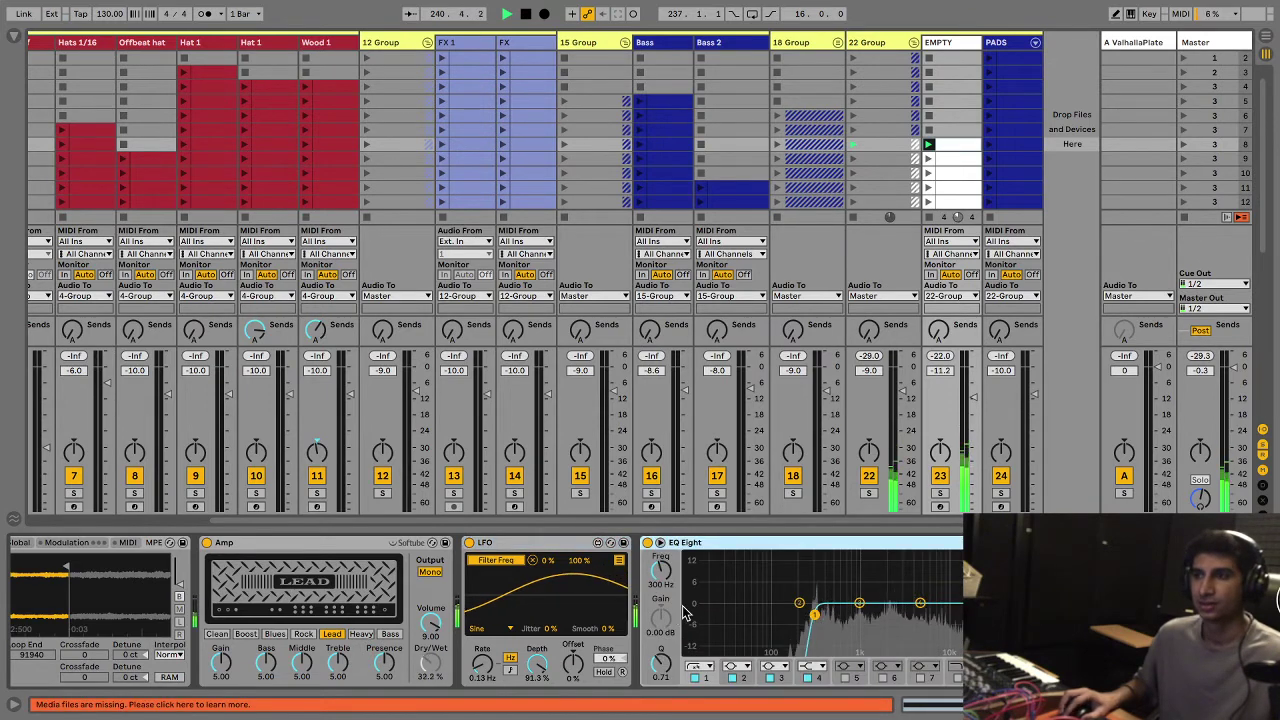
pyautogui.hscroll(5, 640, 615)
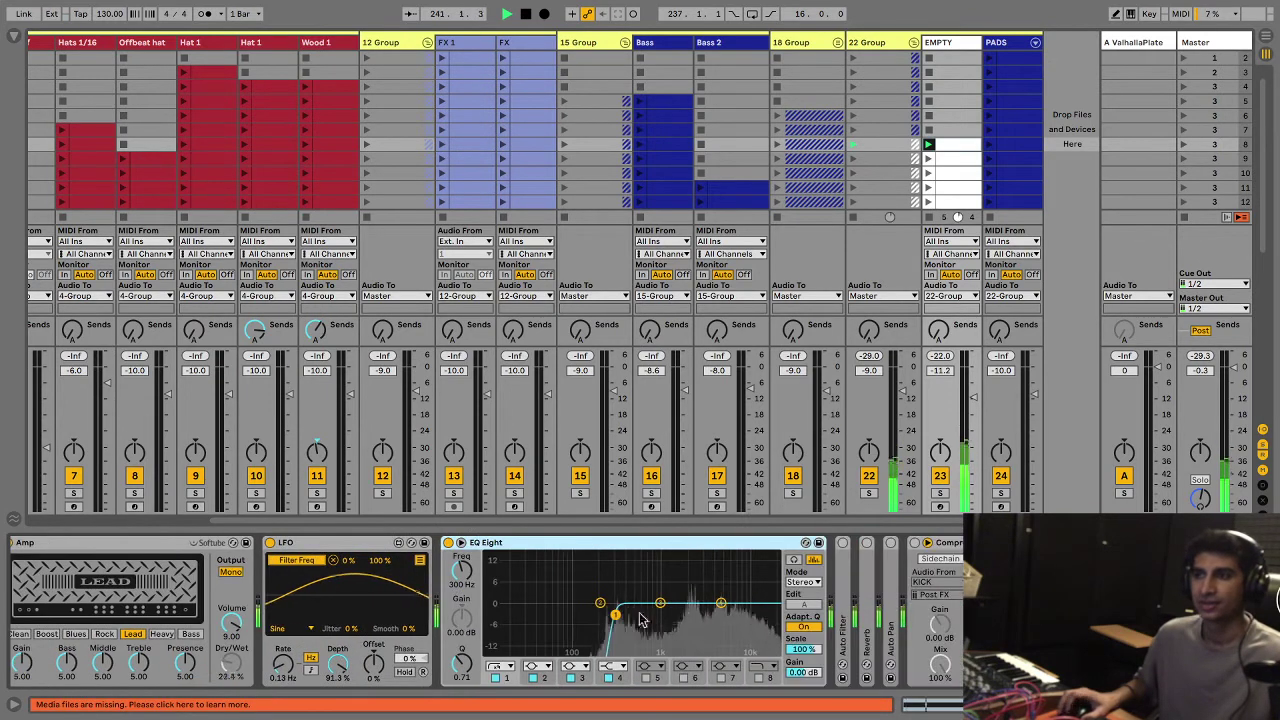
pyautogui.click(840, 598)
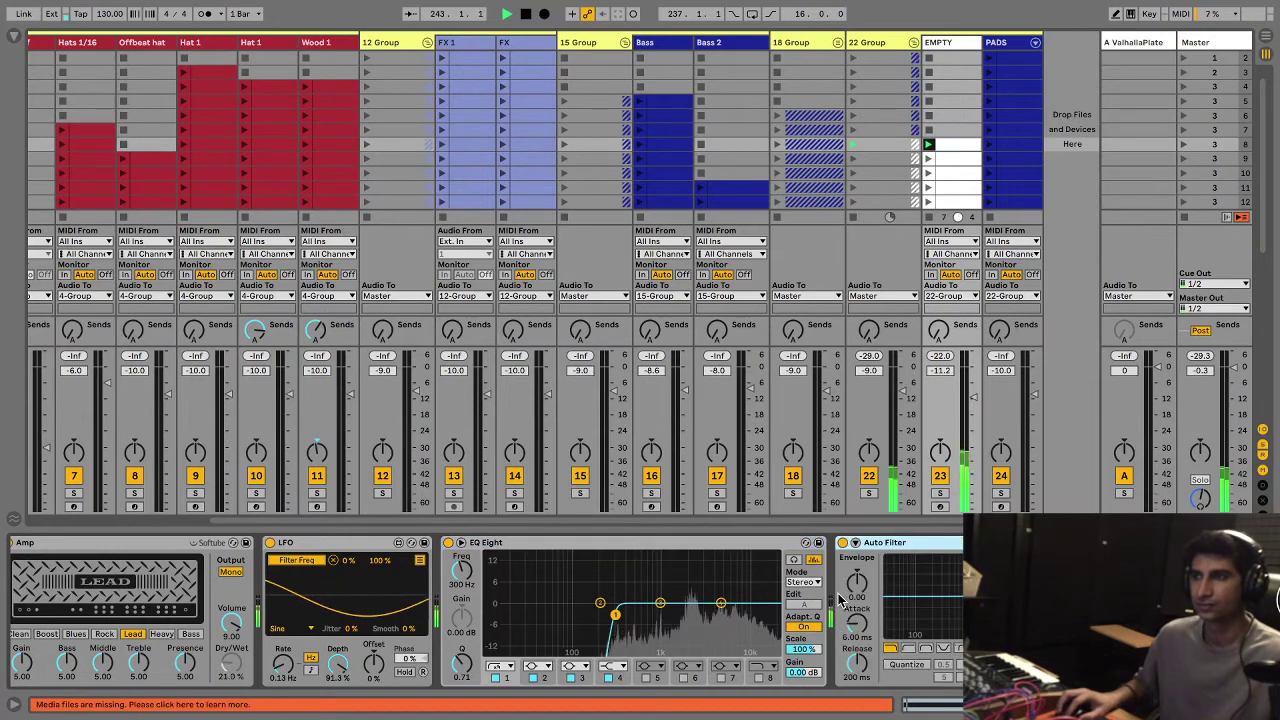
pyautogui.doubleClick(581, 545)
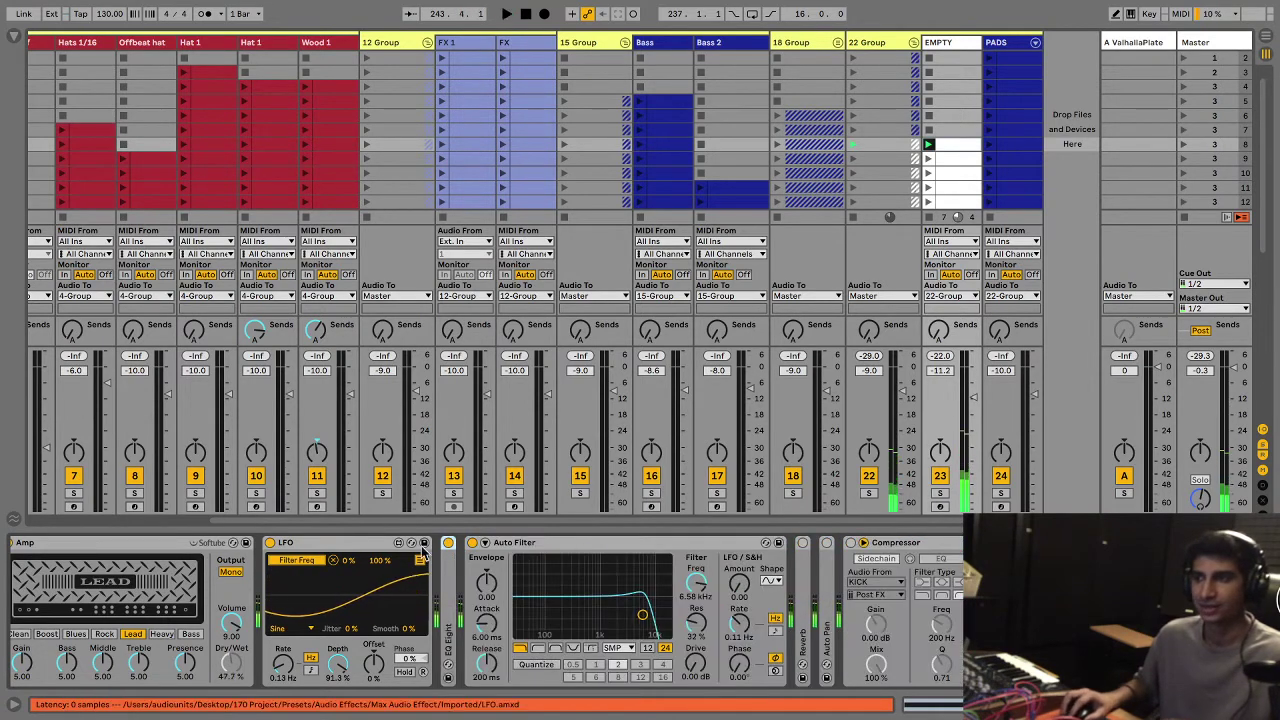
pyautogui.doubleClick(364, 541)
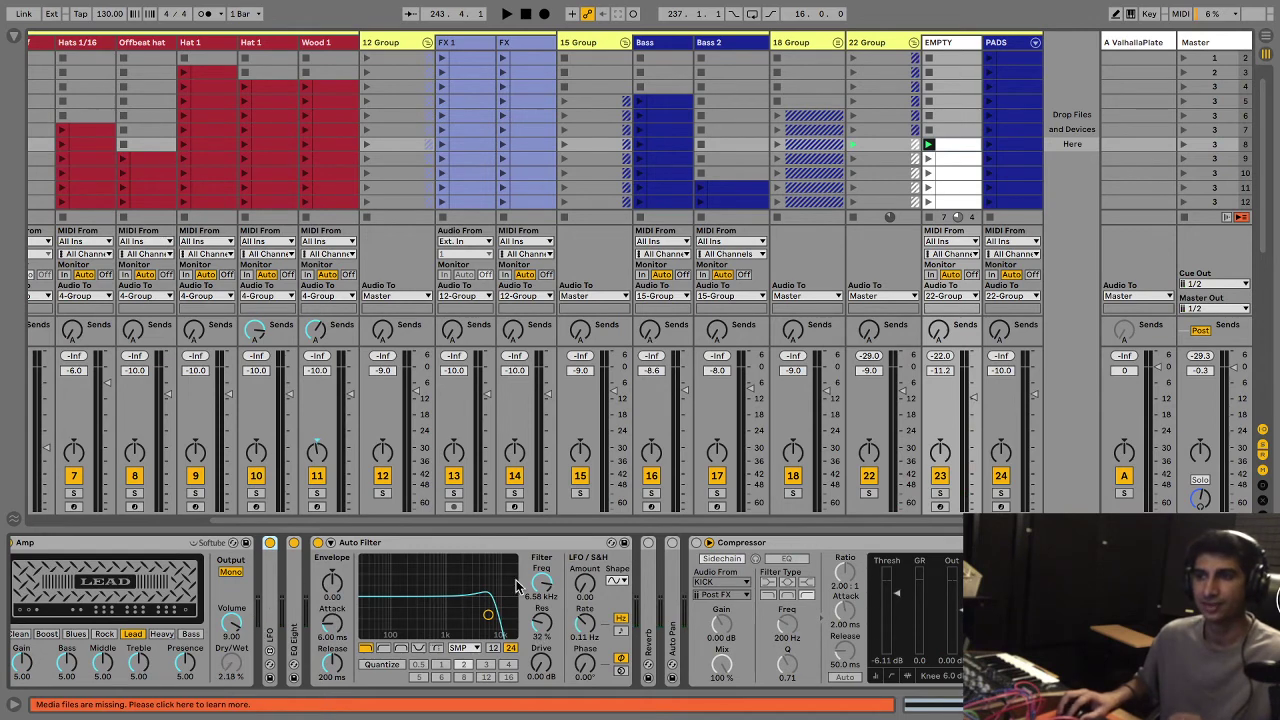
pyautogui.doubleClick(654, 571)
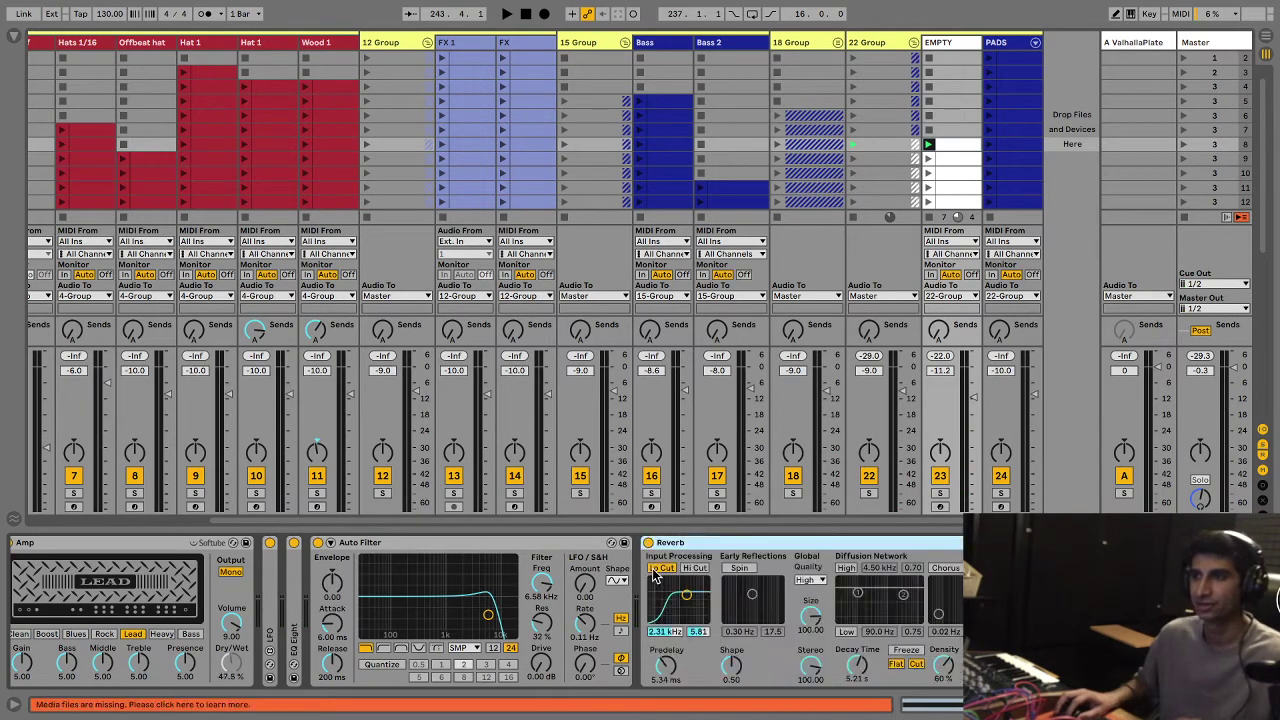
pyautogui.press('space')
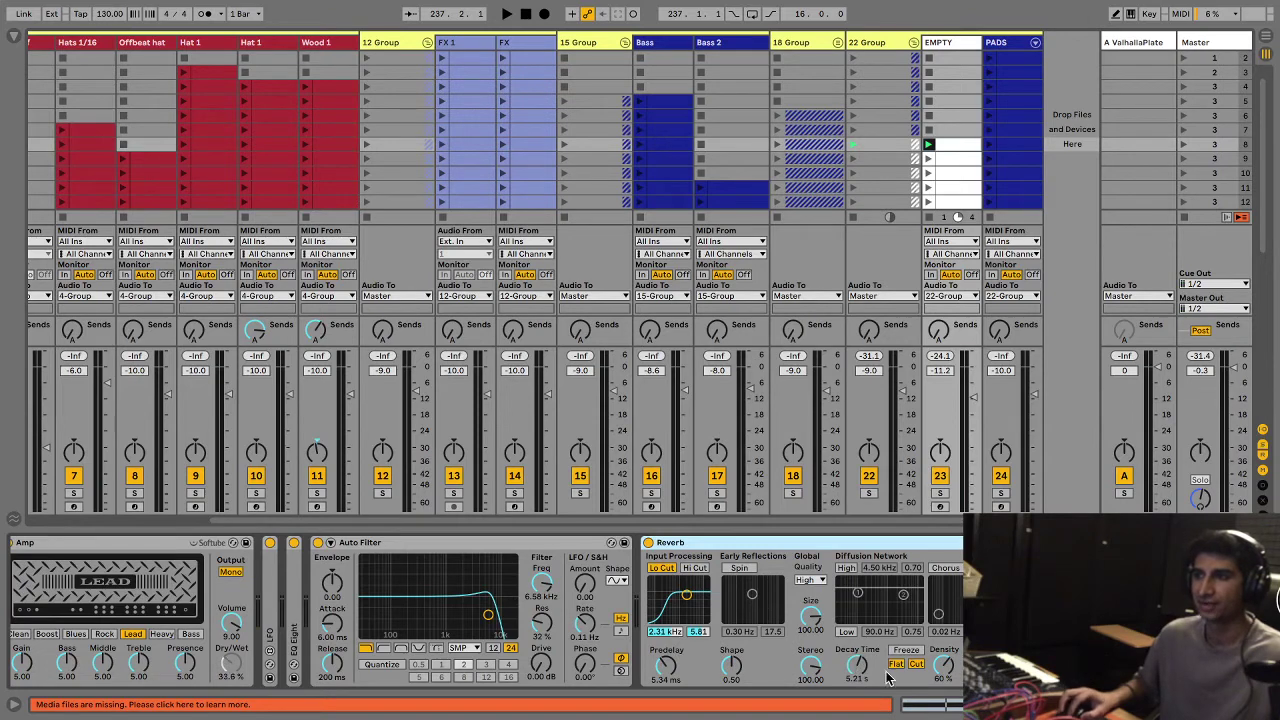
# Step: Fold Reverb, audition Auto Pan, leave the Compressor on, and relaunch the row 8 clip
pyautogui.doubleClick(680, 543)
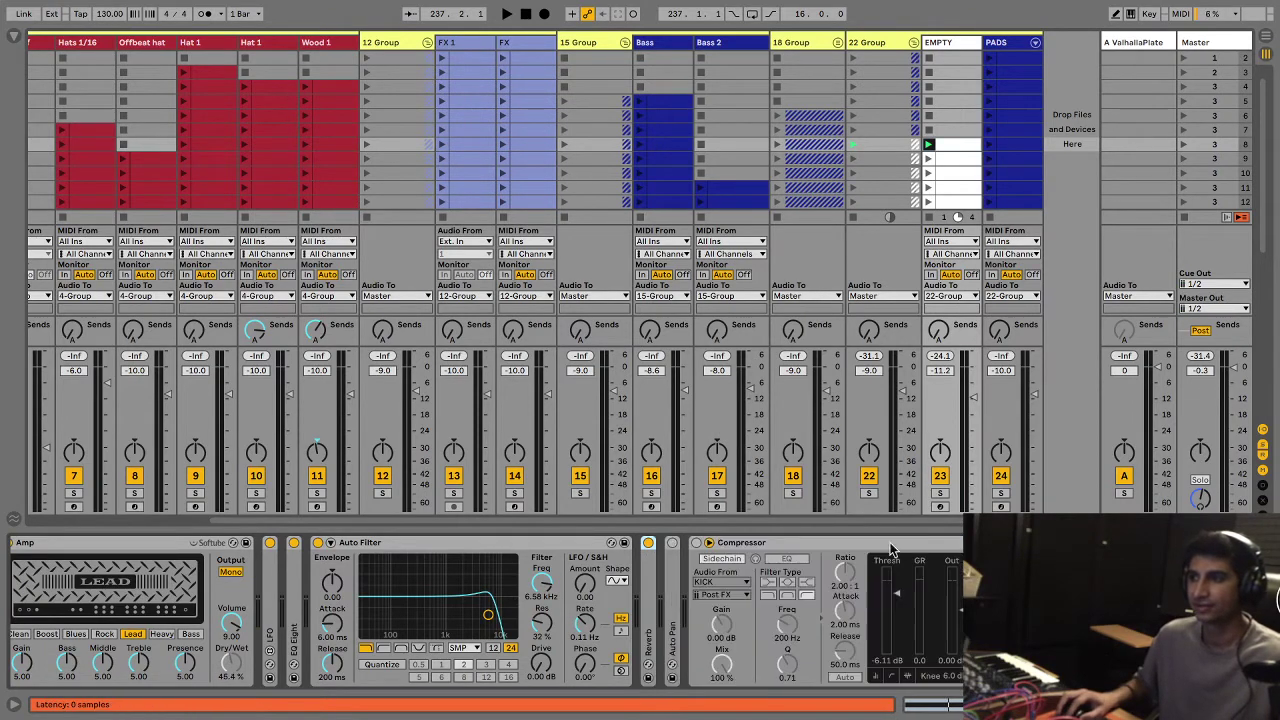
pyautogui.doubleClick(673, 550)
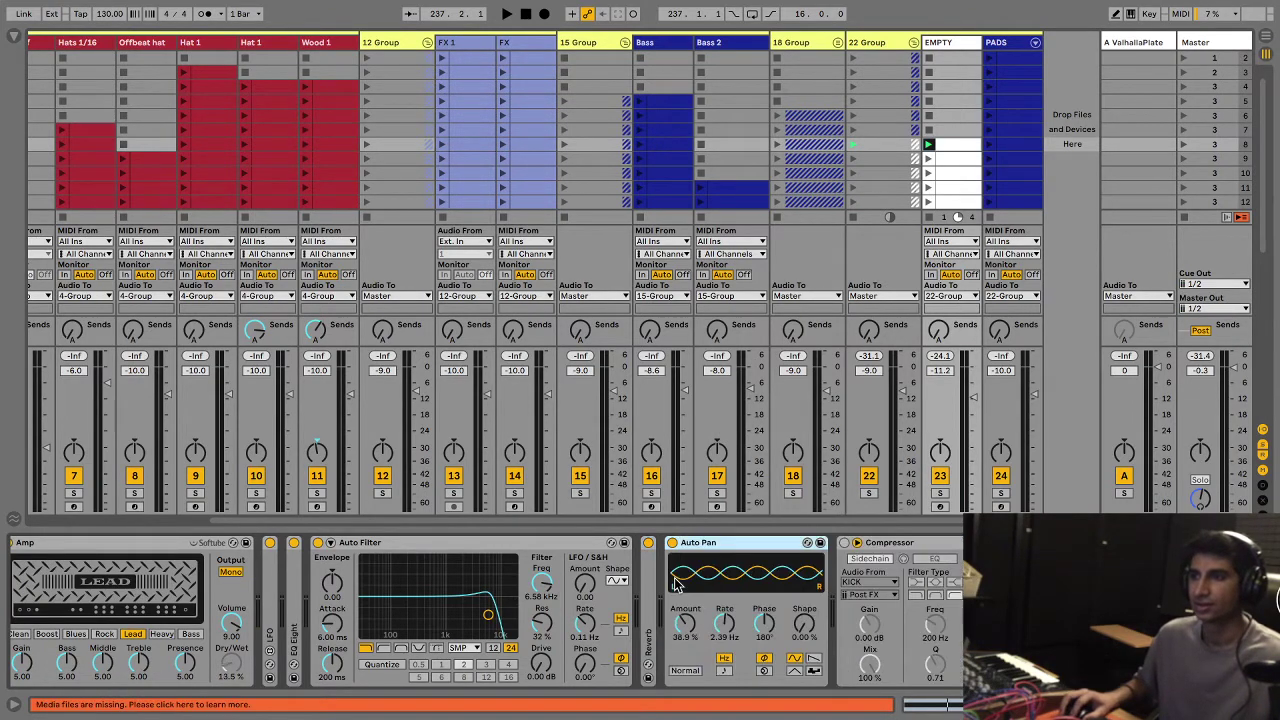
pyautogui.press('space')
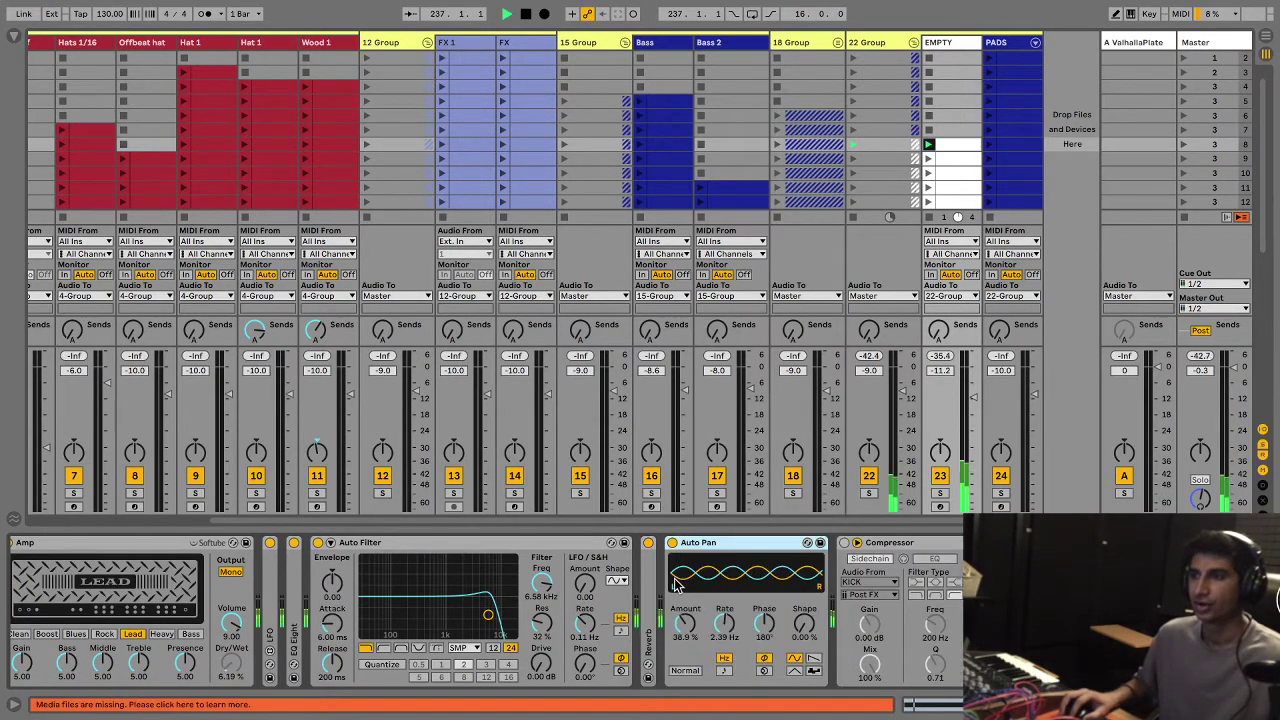
pyautogui.click(844, 543)
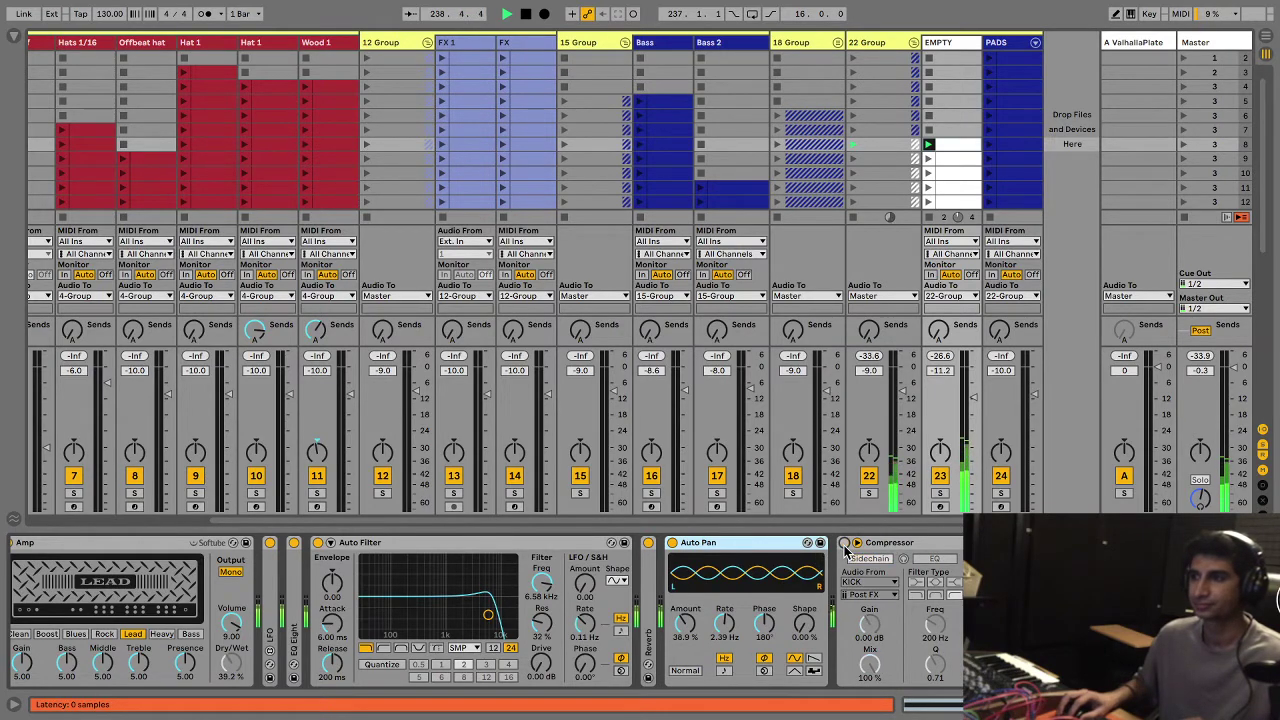
pyautogui.click(844, 543)
pyautogui.doubleClick(740, 543)
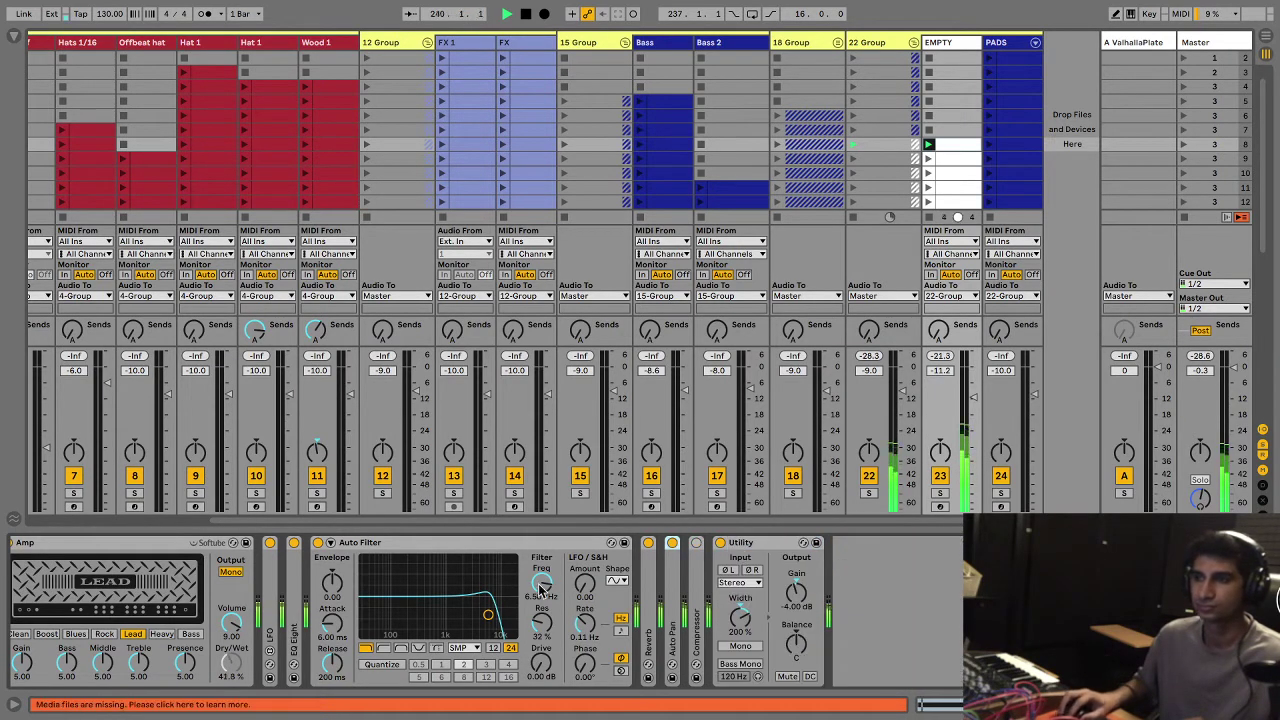
pyautogui.click(695, 543)
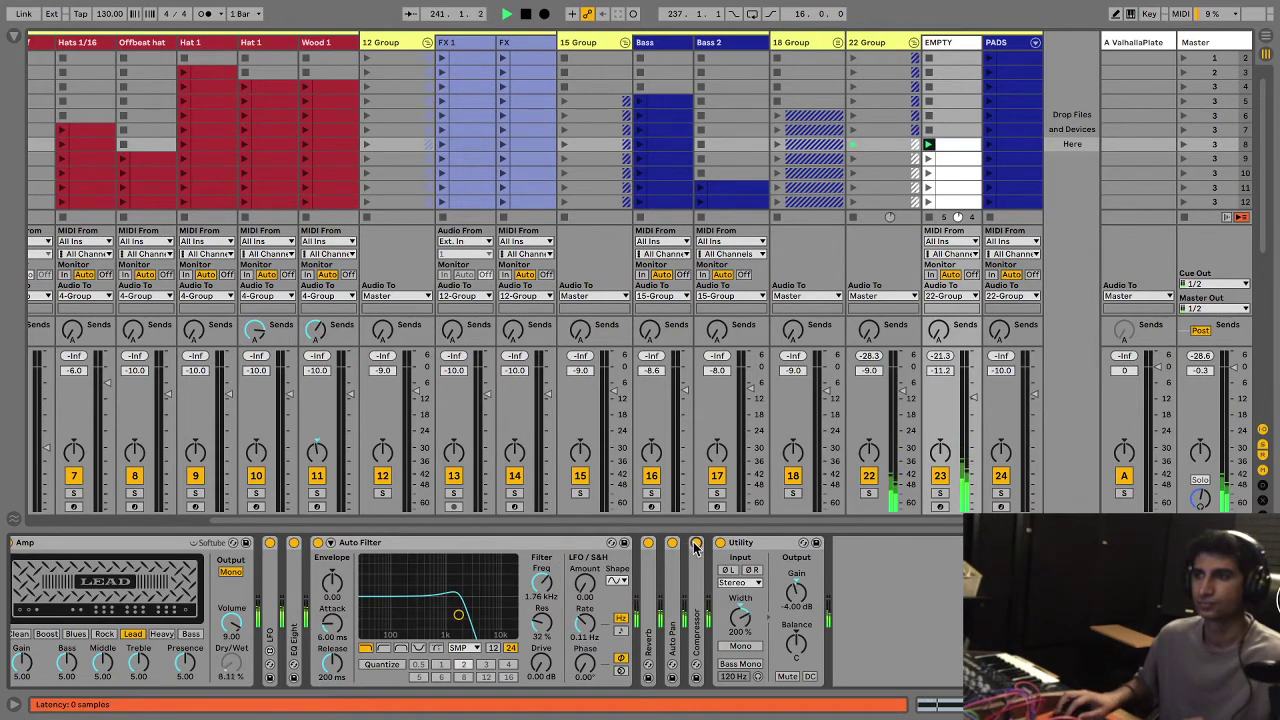
pyautogui.click(927, 145)
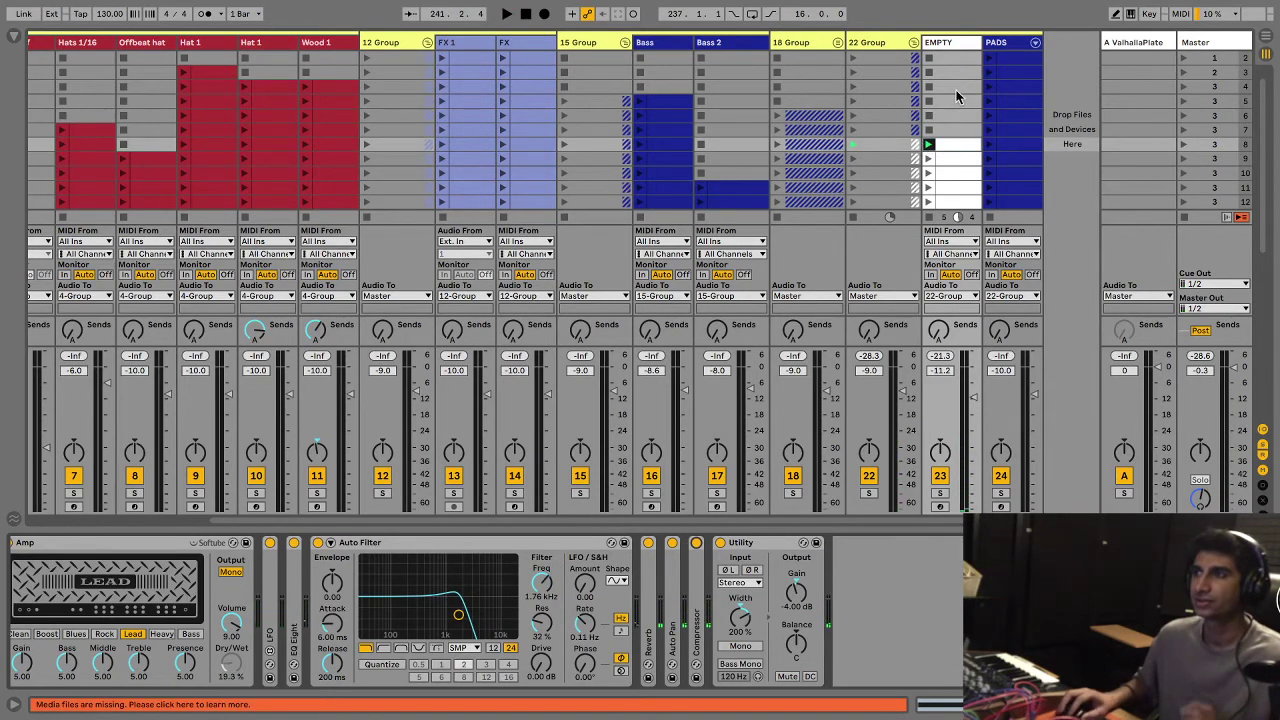
pyautogui.click(1000, 46)
# Step: Launch the PADS clip, show its device chain, and turn Macro 1 up to 70
pyautogui.doubleClick(1004, 58)
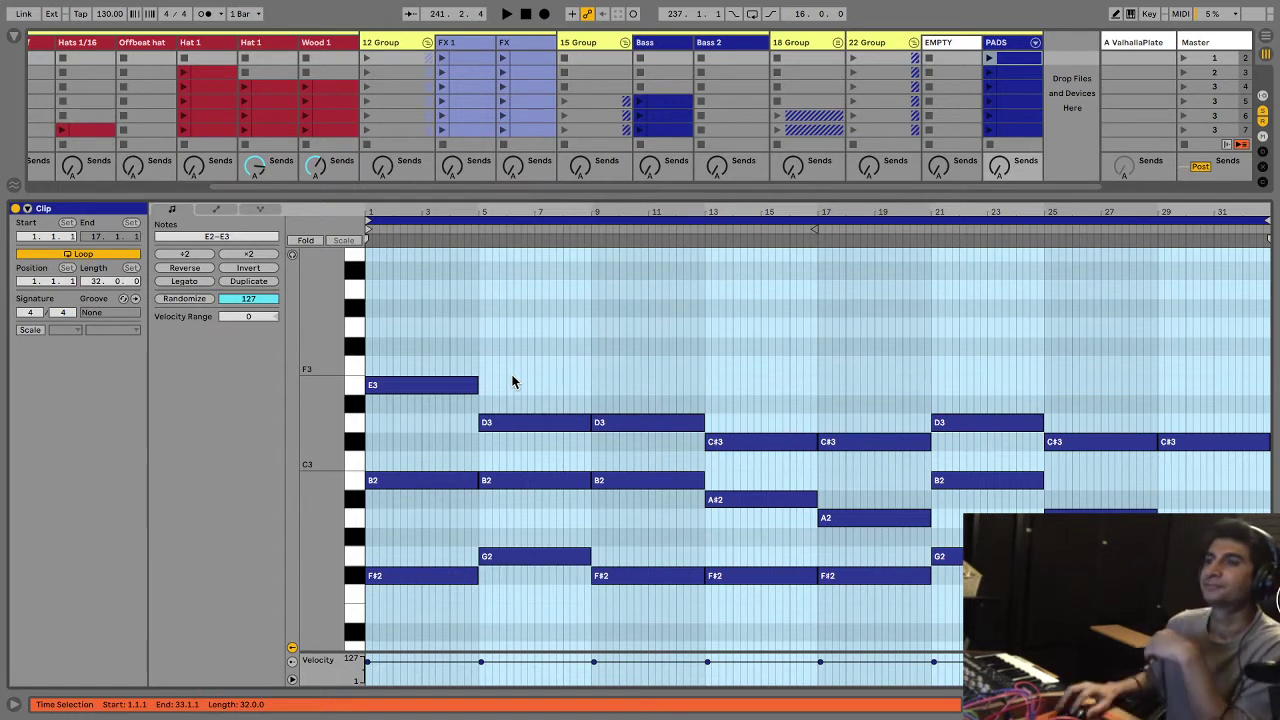
pyautogui.click(990, 59)
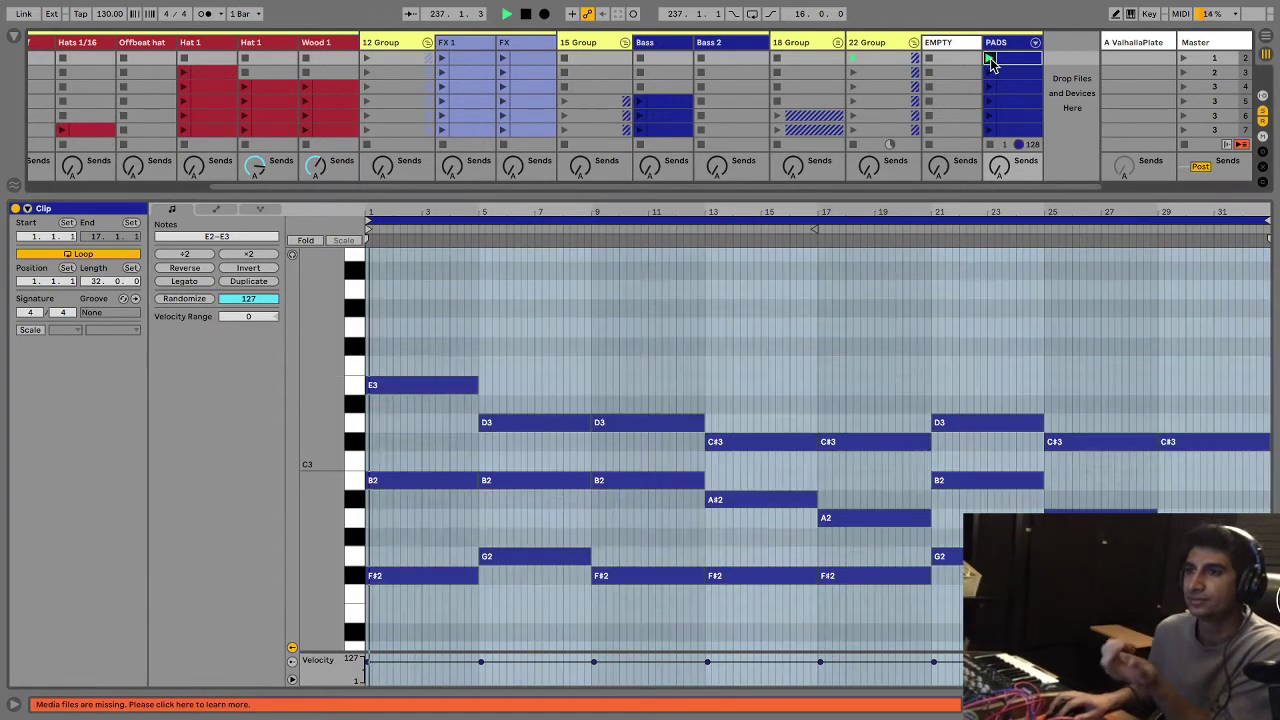
pyautogui.hotkey('shift', 'Tab')
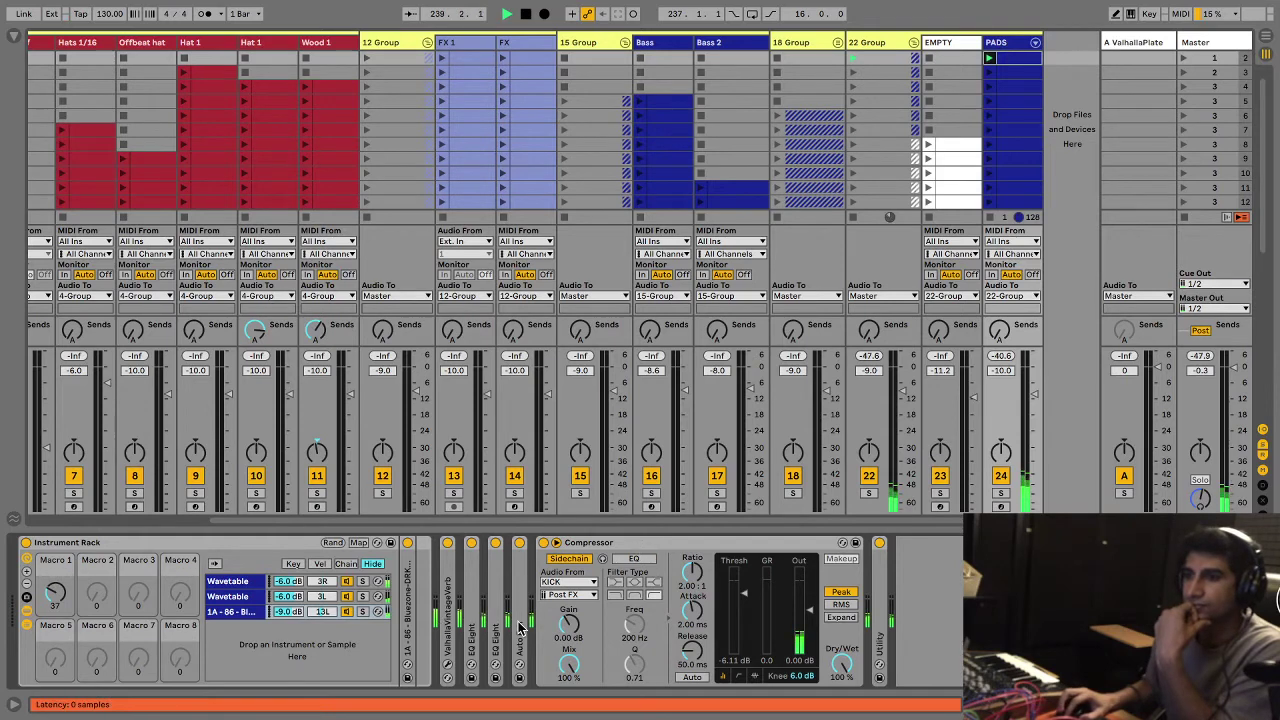
pyautogui.doubleClick(455, 625)
pyautogui.doubleClick(458, 622)
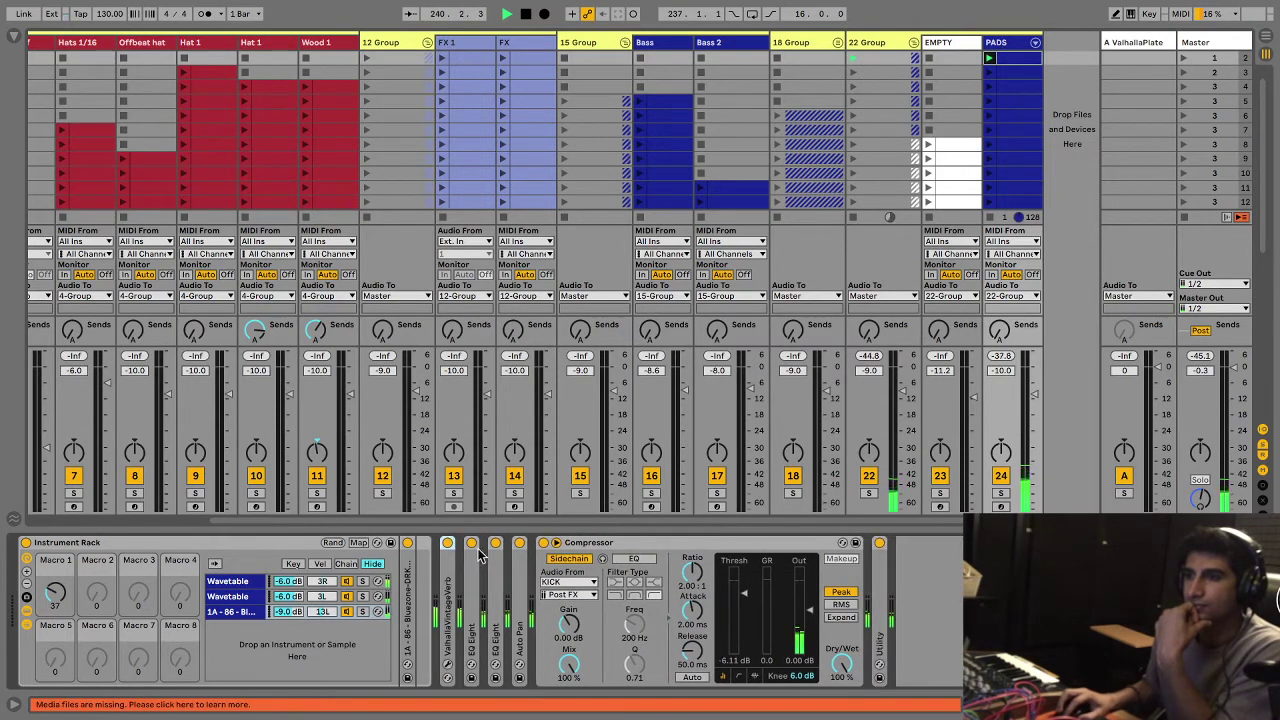
pyautogui.doubleClick(466, 618)
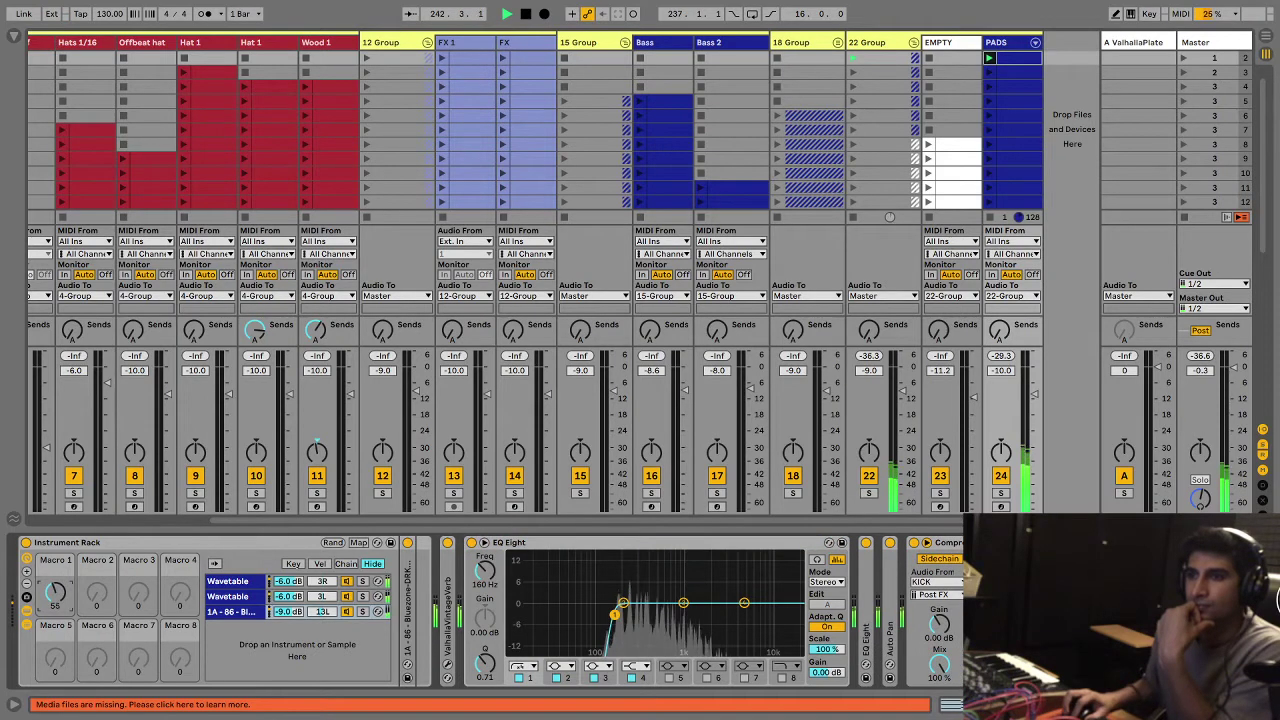
pyautogui.moveTo(60, 594); pyautogui.dragTo(84, 595)
pyautogui.doubleClick(560, 542)
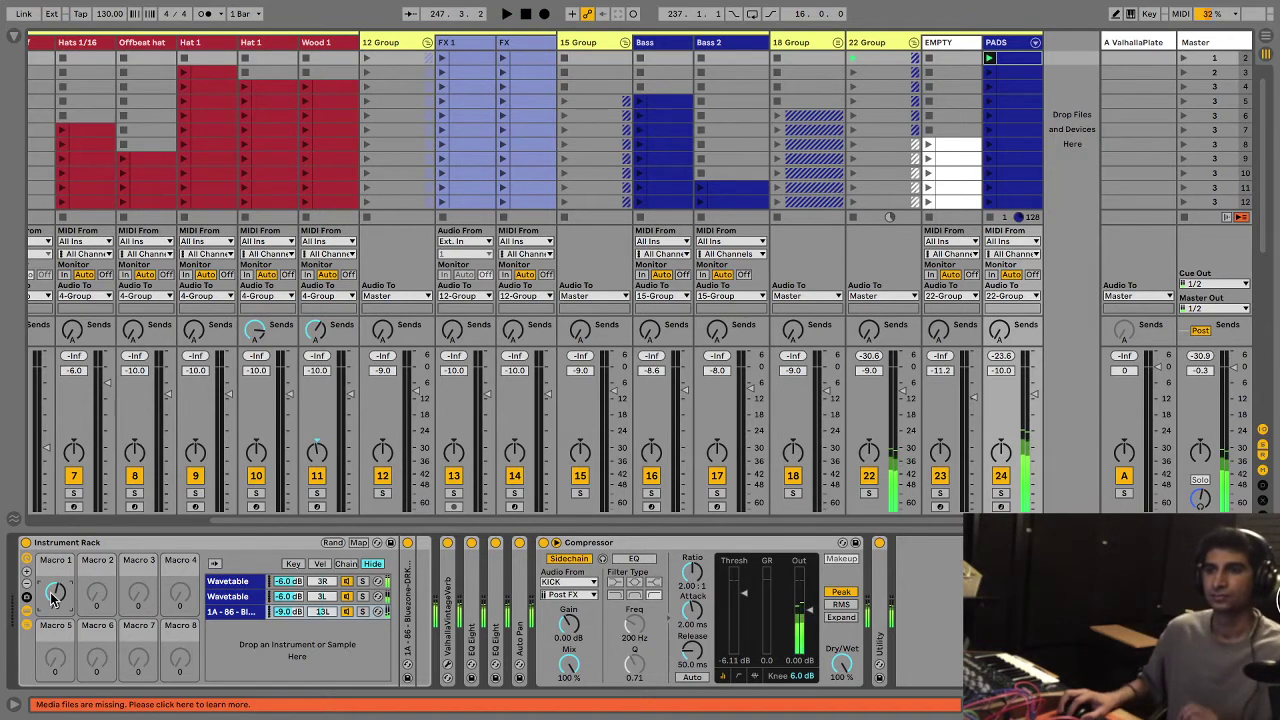
pyautogui.moveTo(55, 597); pyautogui.dragTo(55, 565)
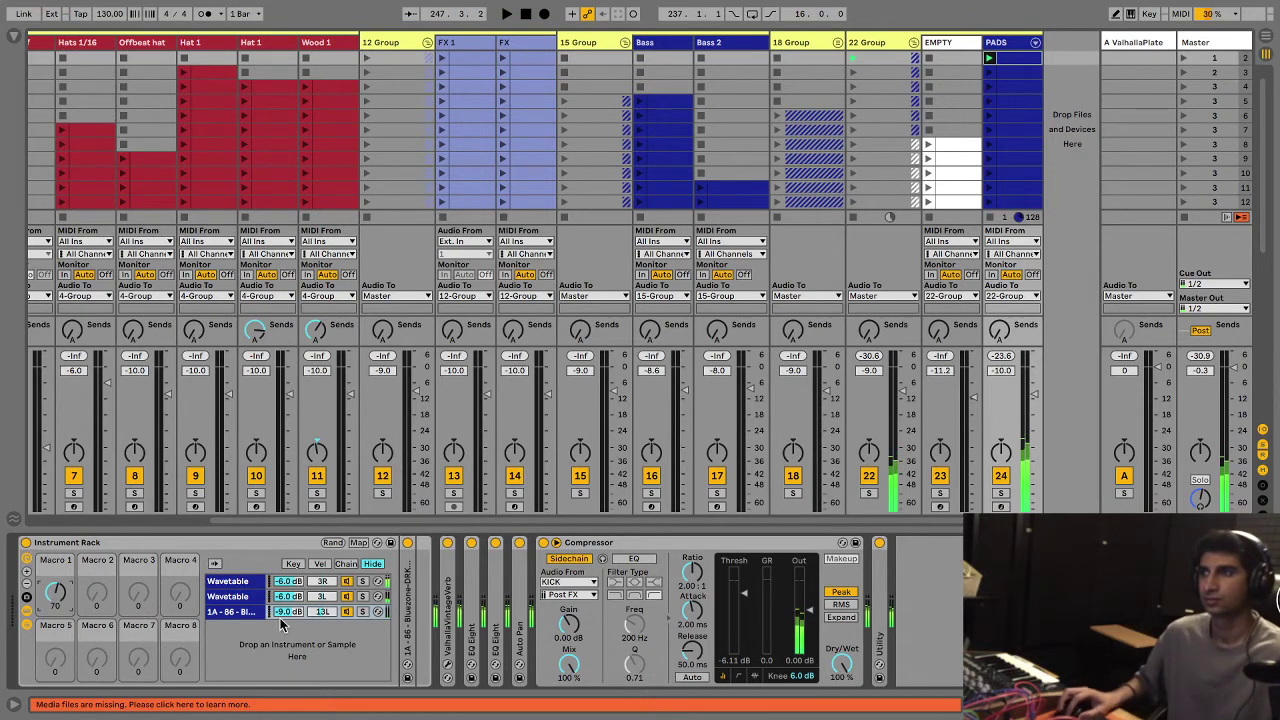
pyautogui.press('space')
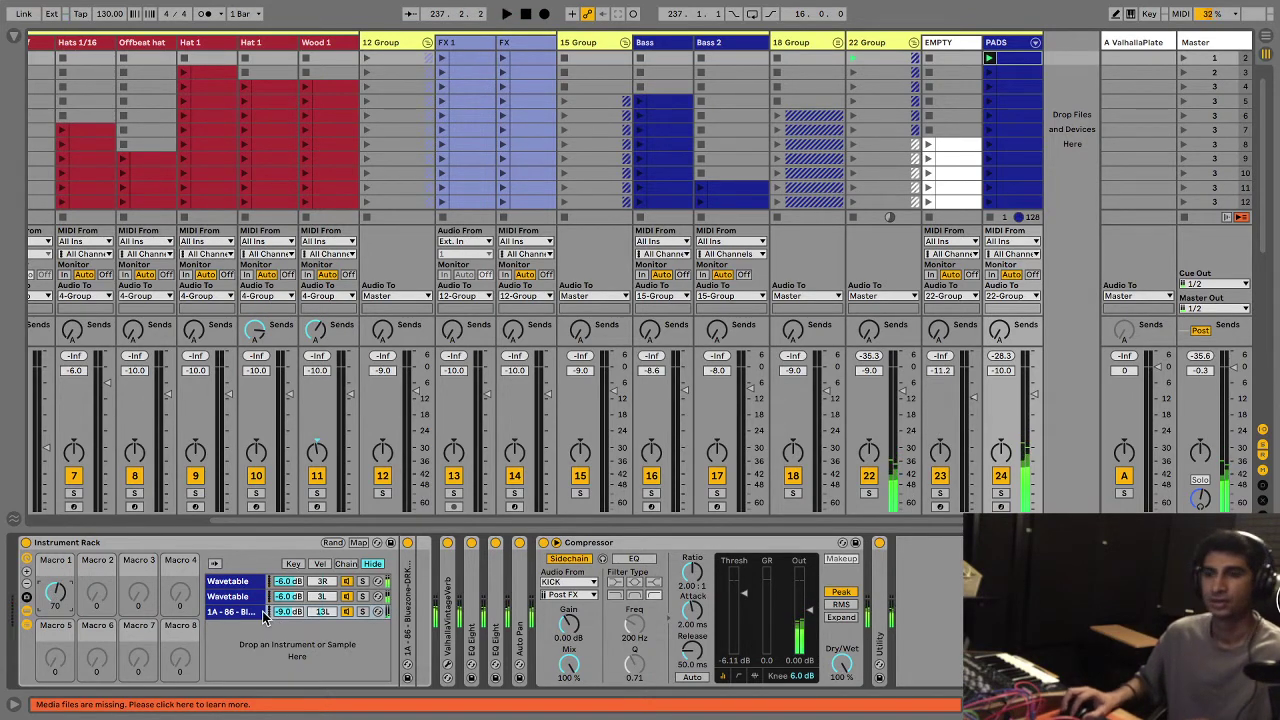
# Step: Shorten the ValhallaVintageVerb decay time in its plugin window
pyautogui.doubleClick(449, 612)
pyautogui.click(463, 558)
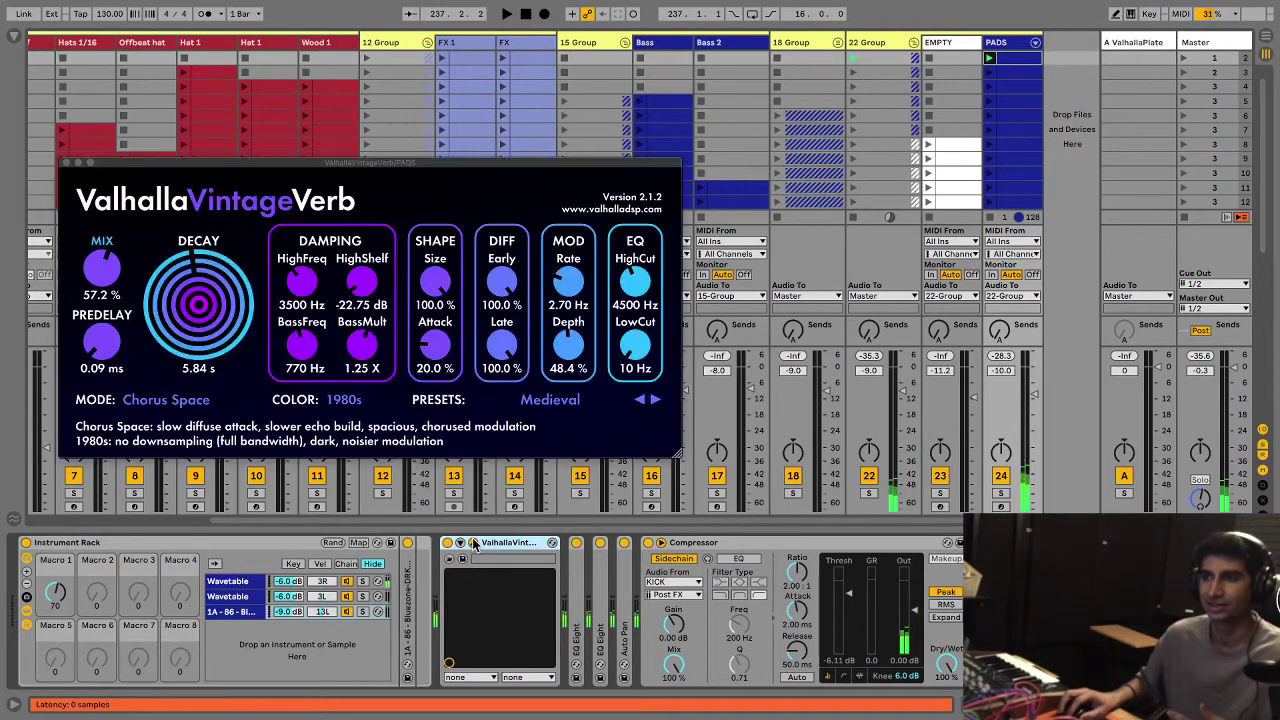
pyautogui.moveTo(178, 296); pyautogui.dragTo(178, 319)
pyautogui.click(67, 163)
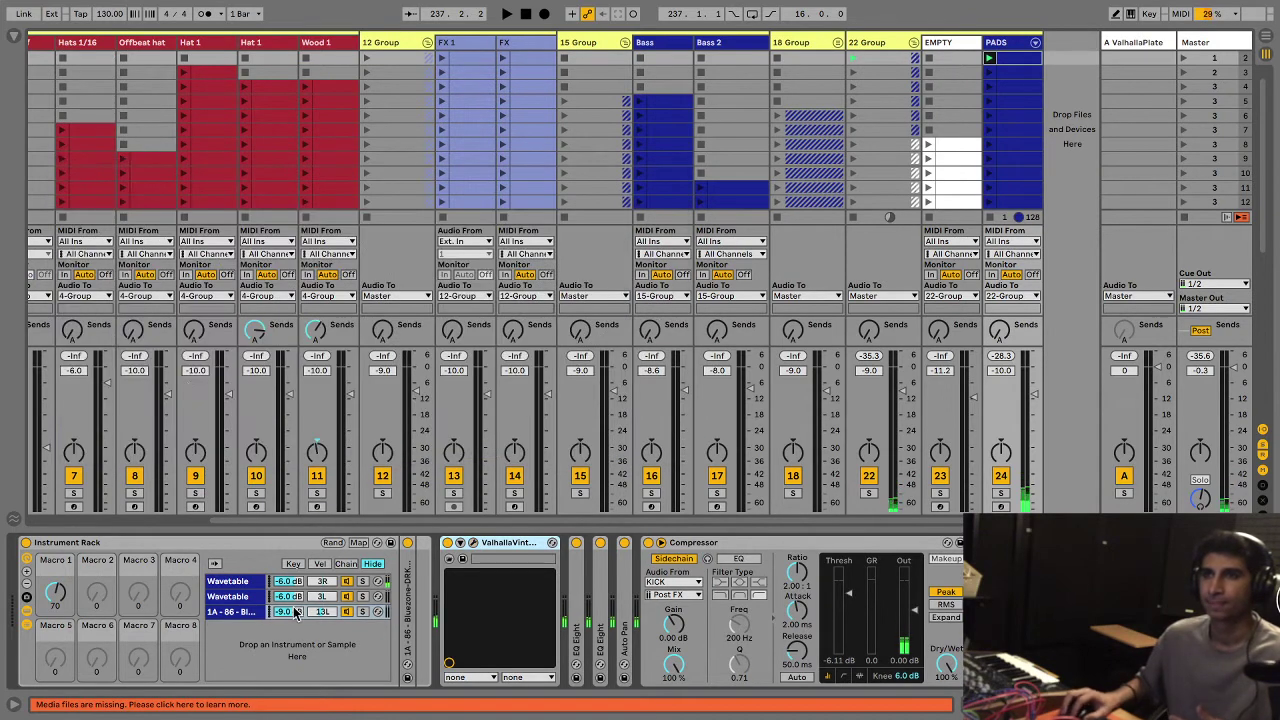
pyautogui.doubleClick(493, 543)
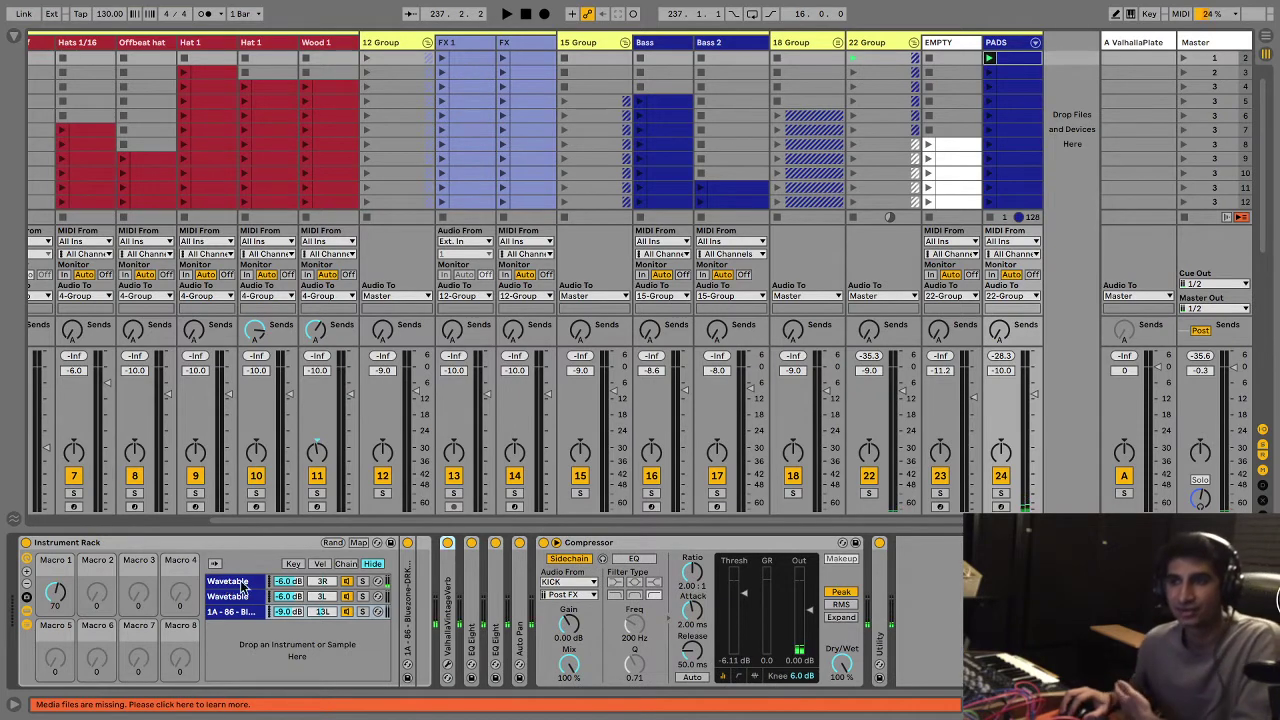
pyautogui.click(365, 581)
pyautogui.press('space')
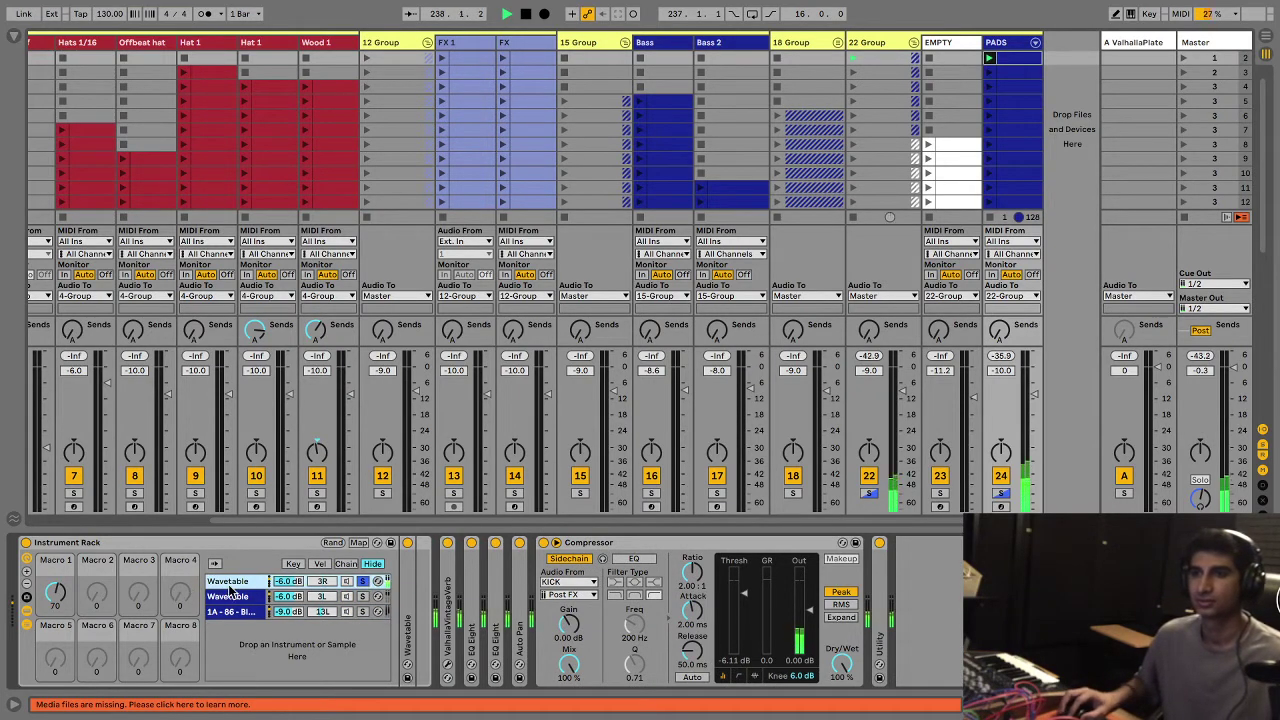
pyautogui.click(230, 588)
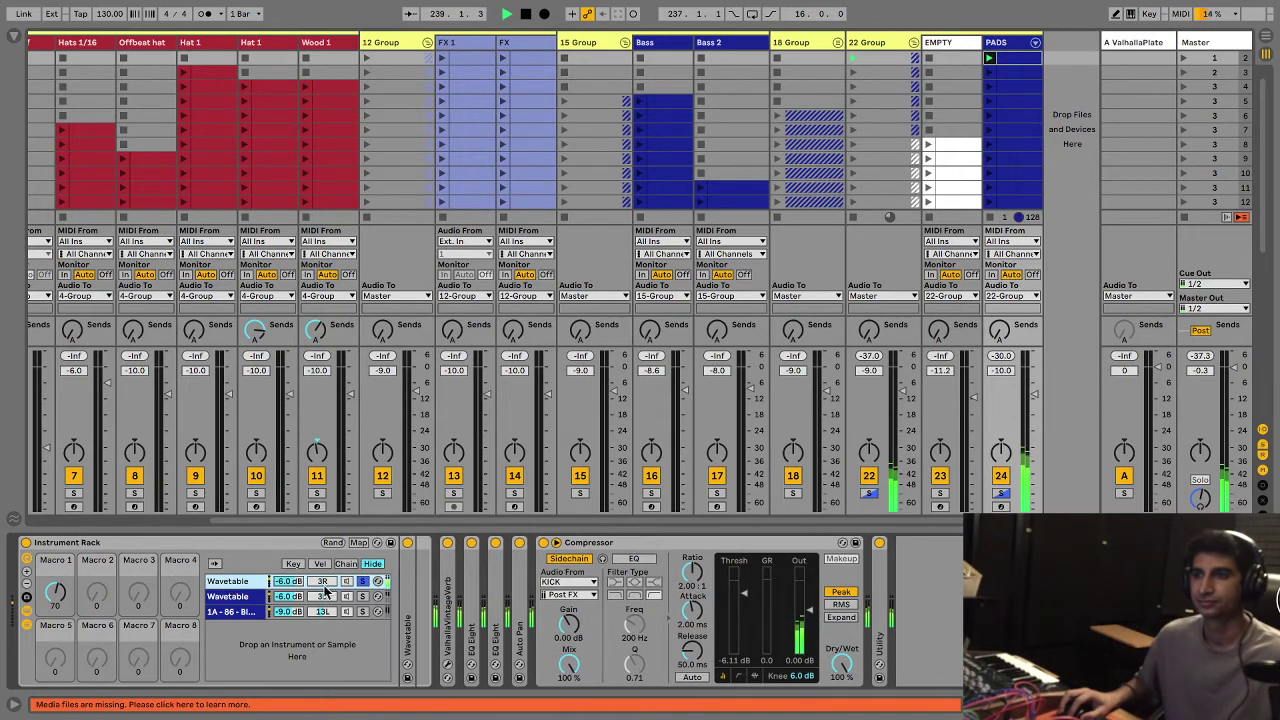
pyautogui.click(229, 582)
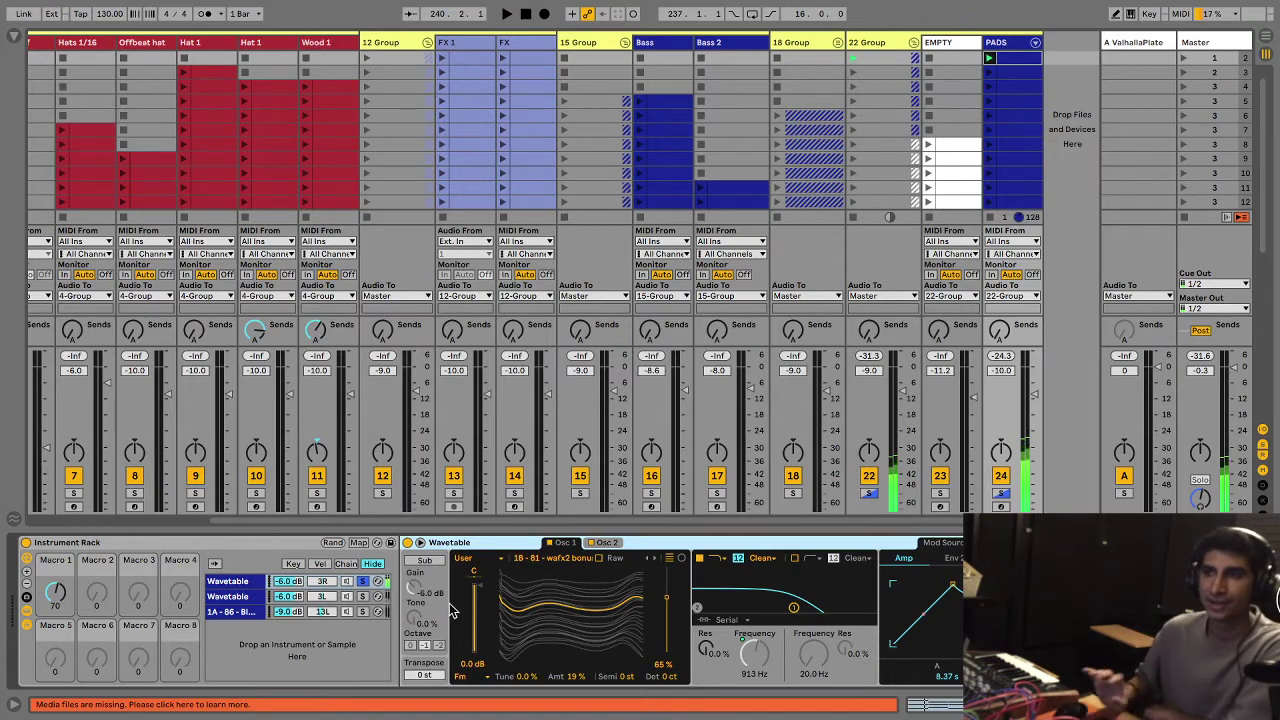
pyautogui.click(490, 558)
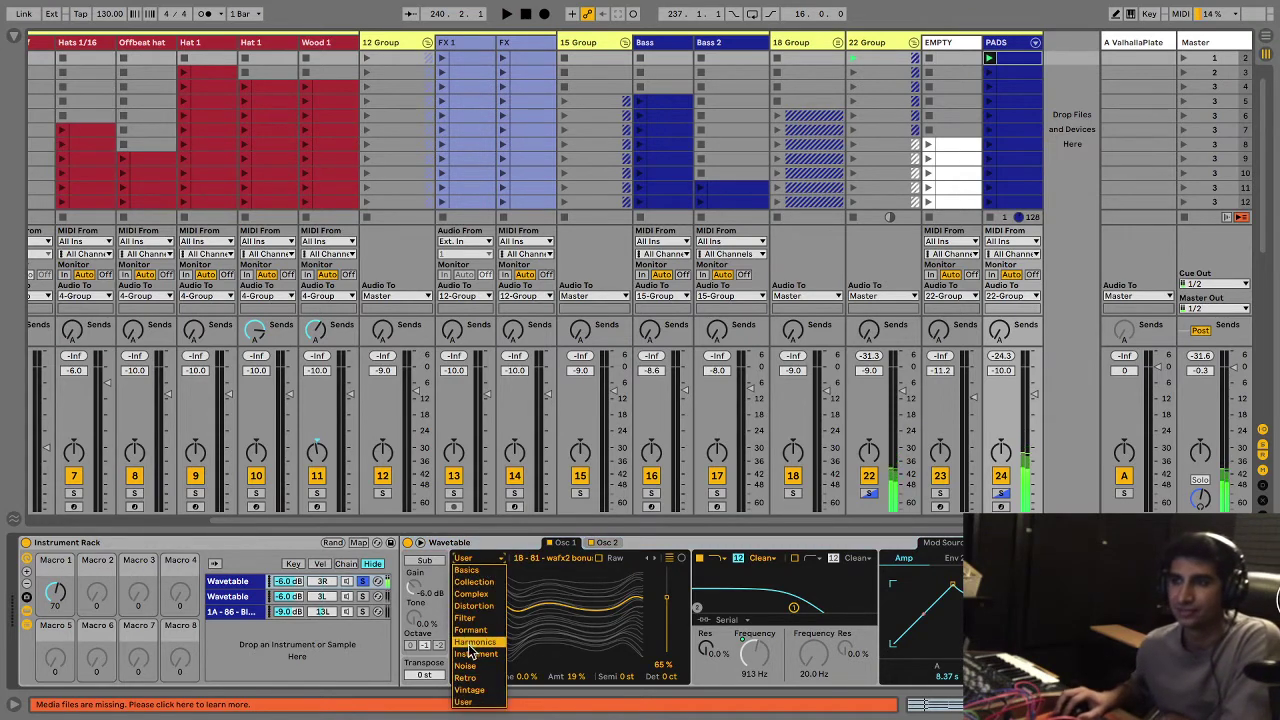
pyautogui.click(476, 558)
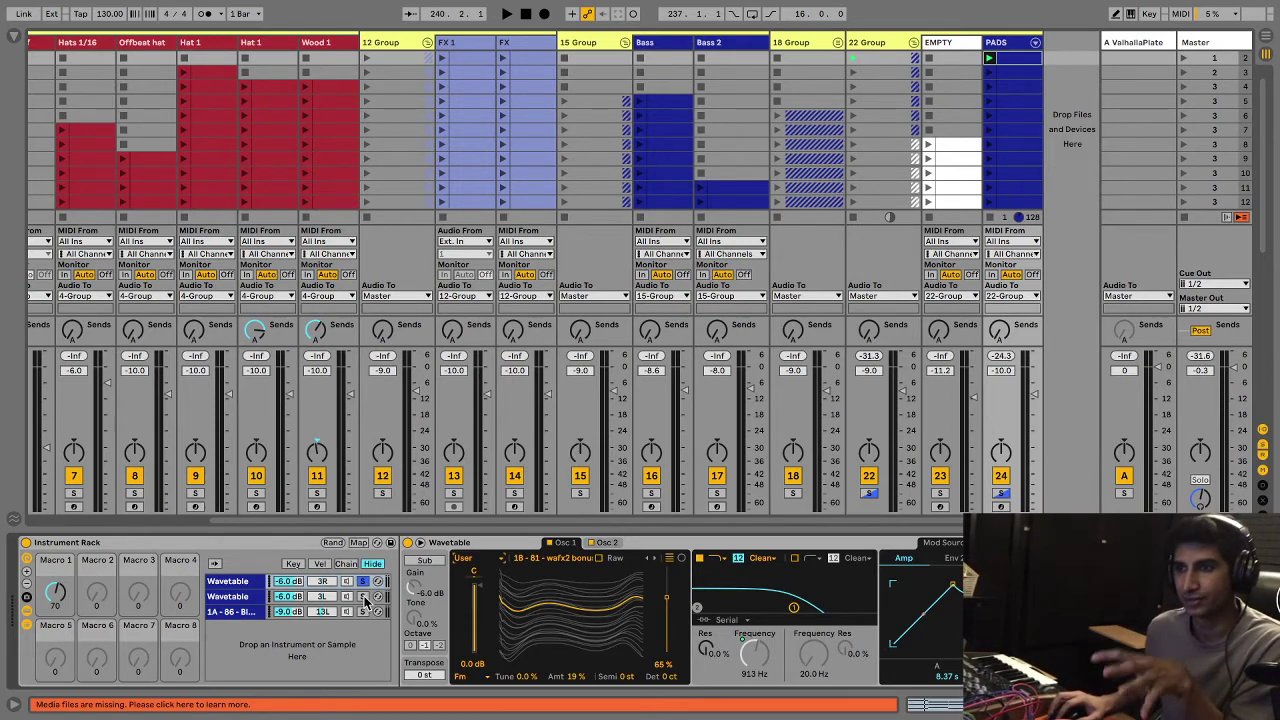
# Step: Solo rack layers, select the Bluezone 1A-86 sample chain, set Macro 1 to 94, and unfold its Simpler
pyautogui.click(466, 558)
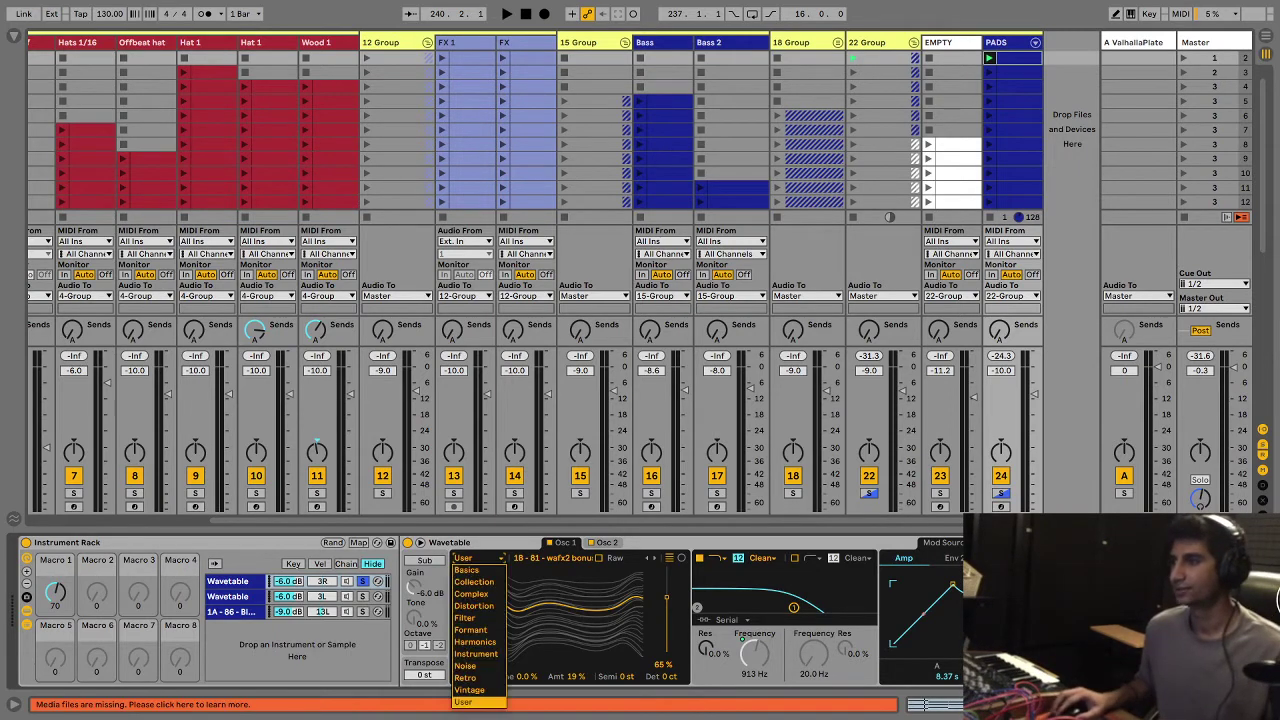
pyautogui.press('Escape')
pyautogui.hscroll(3, 466, 600)
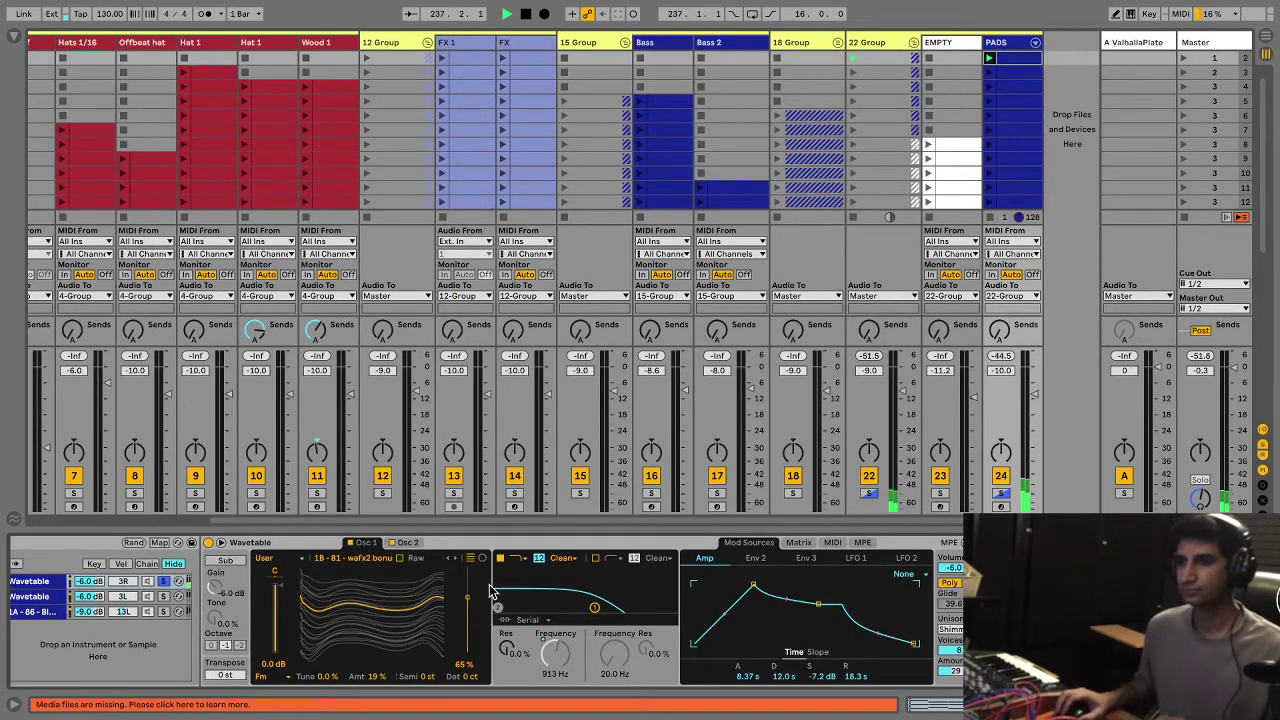
pyautogui.hscroll(-3, 490, 592)
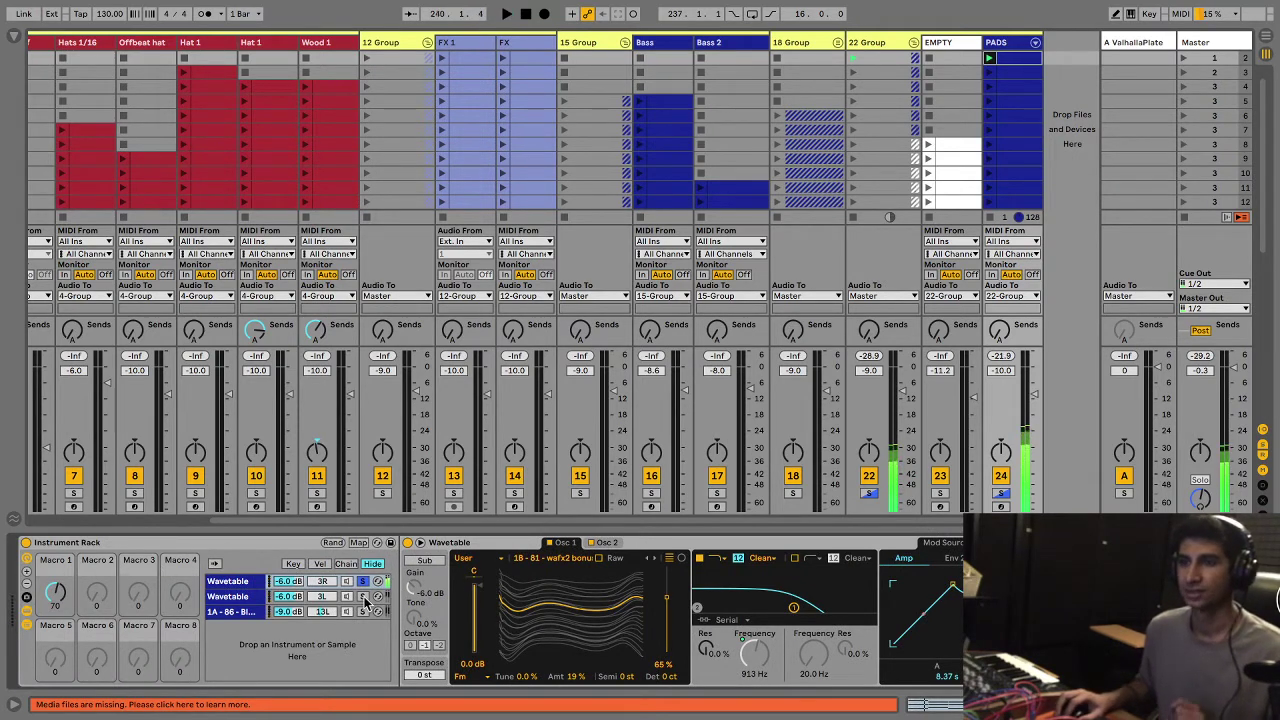
pyautogui.click(363, 597)
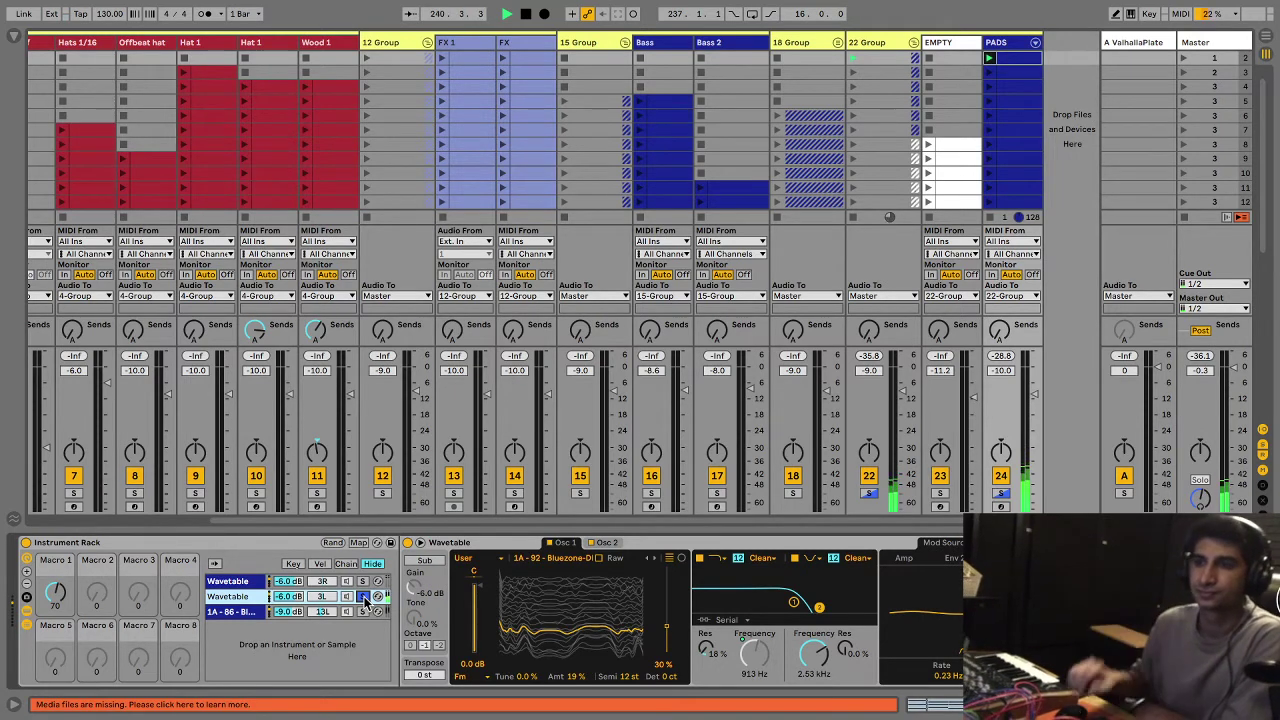
pyautogui.click(365, 611)
pyautogui.moveTo(60, 600); pyautogui.dragTo(60, 575)
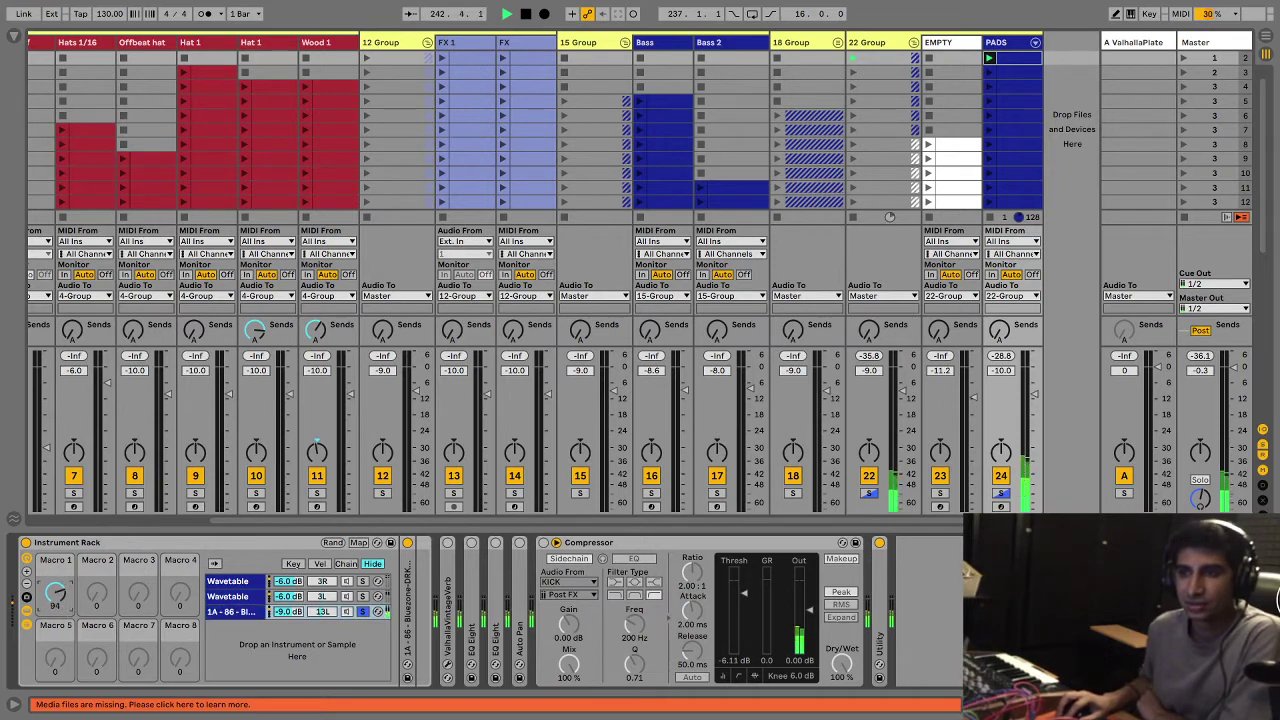
pyautogui.doubleClick(410, 603)
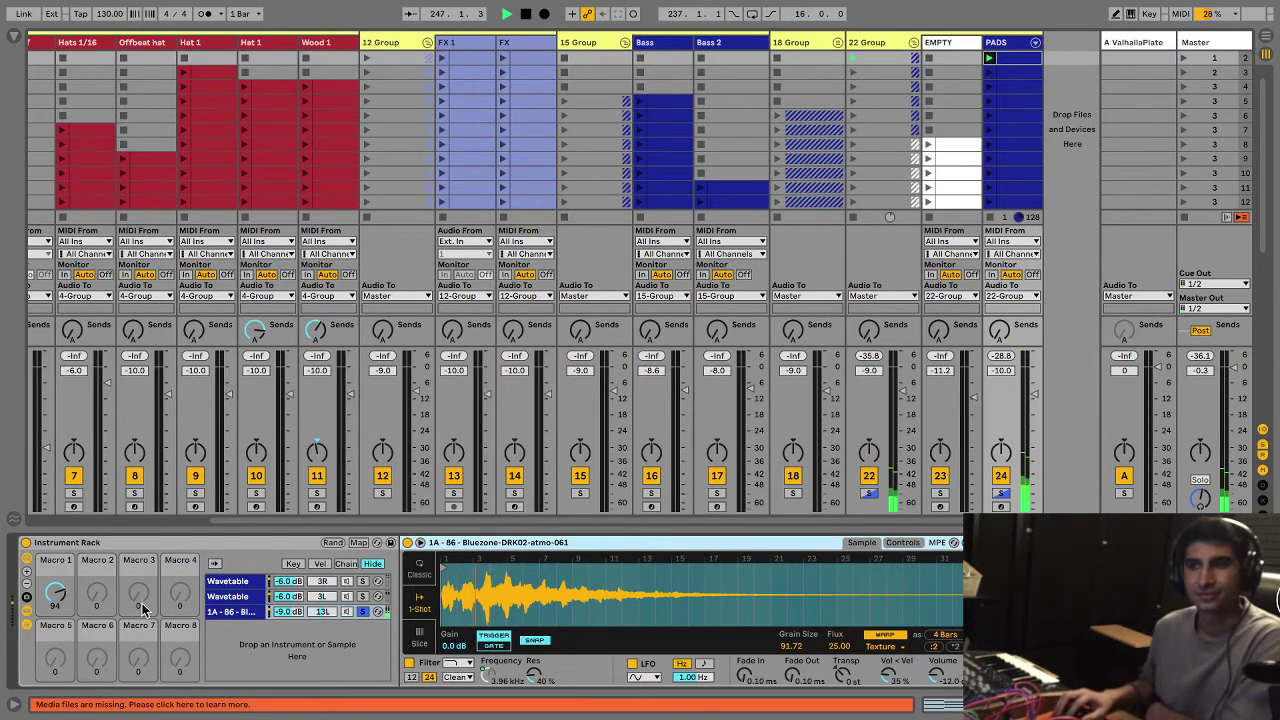
# Step: Unsolo the Bluezone layer, sweep Macro 1 while playing, and set the sample chain to -6.2 dB
pyautogui.click(364, 613)
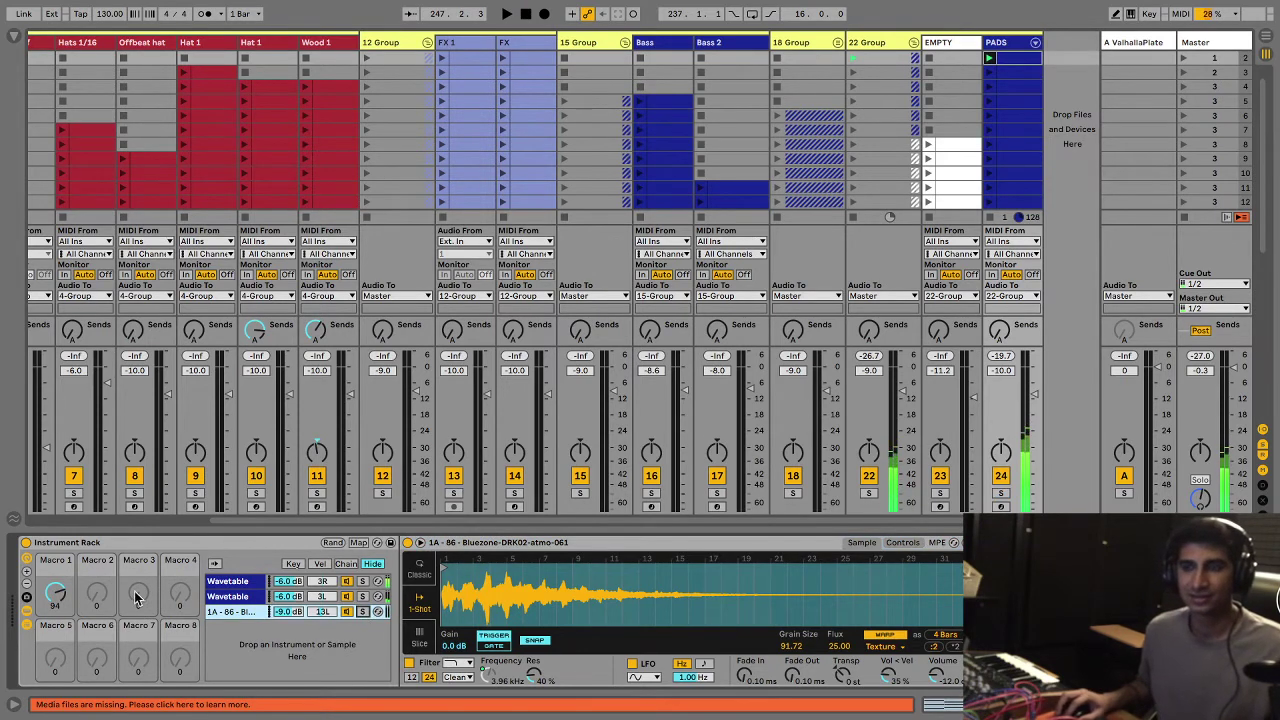
pyautogui.moveTo(58, 592); pyautogui.dragTo(56, 585)
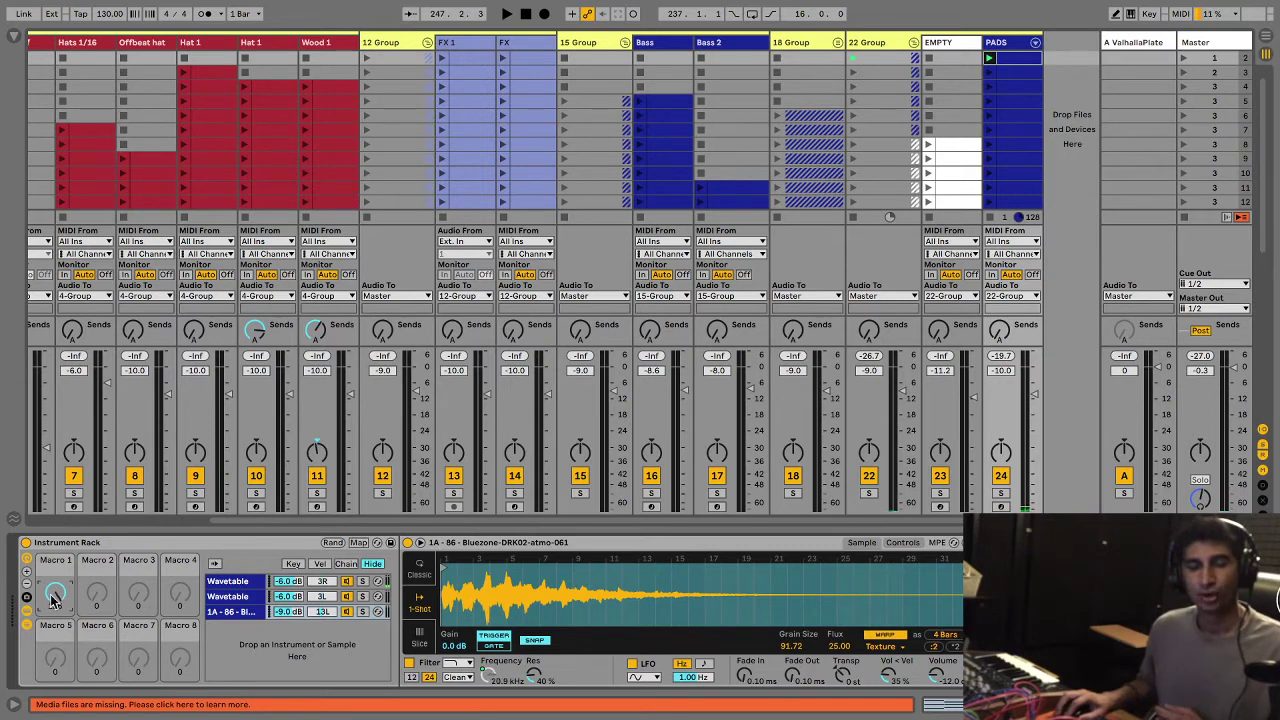
pyautogui.moveTo(55, 598); pyautogui.dragTo(55, 560)
pyautogui.press('space')
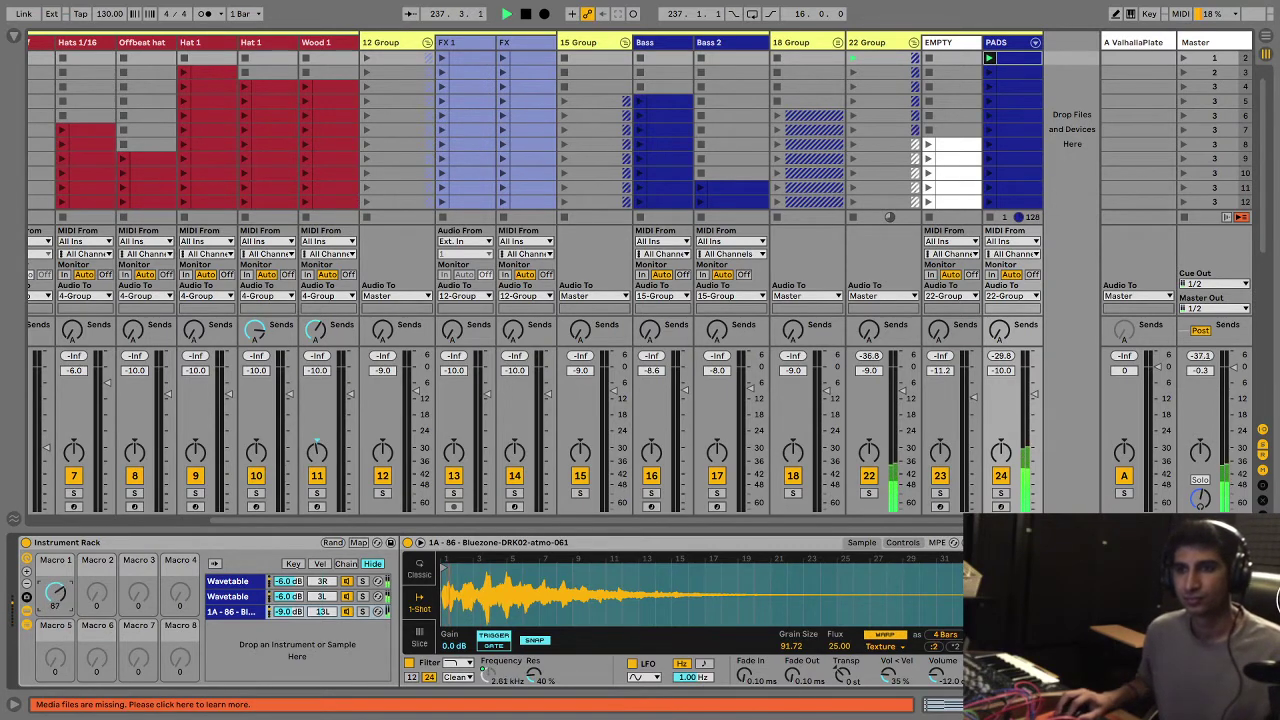
pyautogui.moveTo(55, 596); pyautogui.dragTo(55, 592)
pyautogui.moveTo(289, 612); pyautogui.dragTo(289, 606)
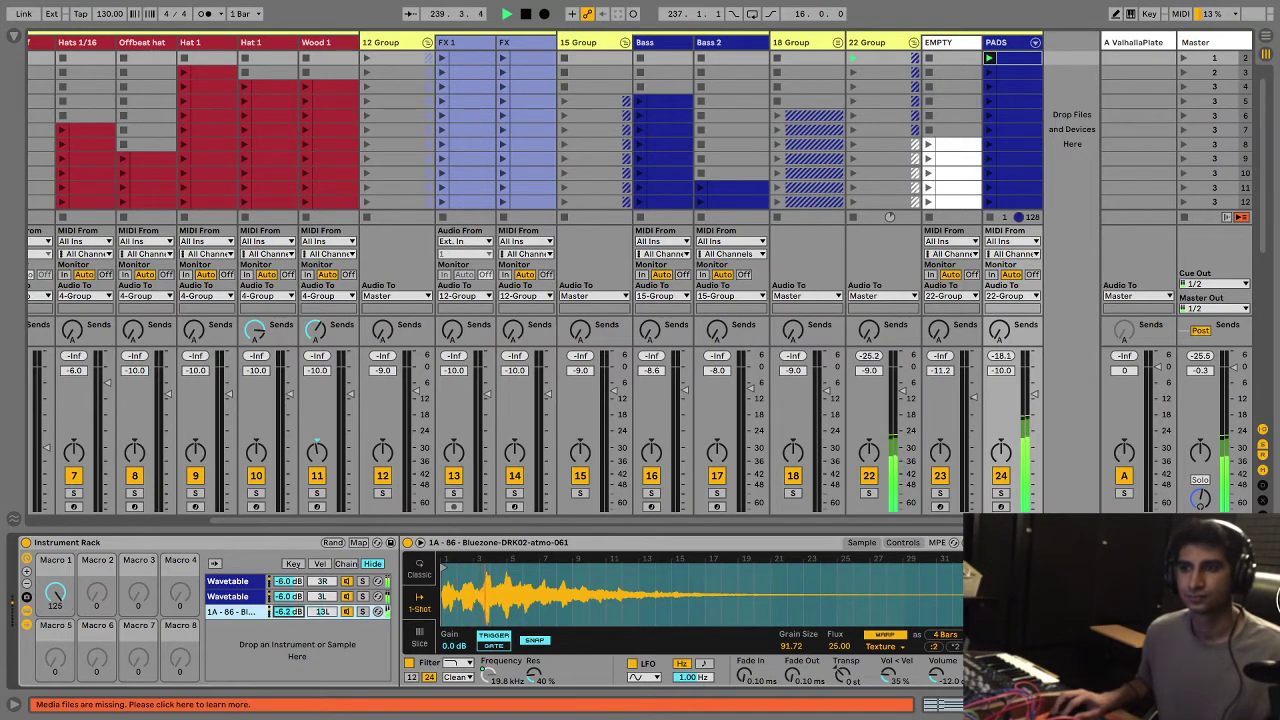
pyautogui.moveTo(55, 596)
pyautogui.mouseDown()
pyautogui.moveTo(55, 640)
pyautogui.moveTo(55, 600)
pyautogui.mouseUp()
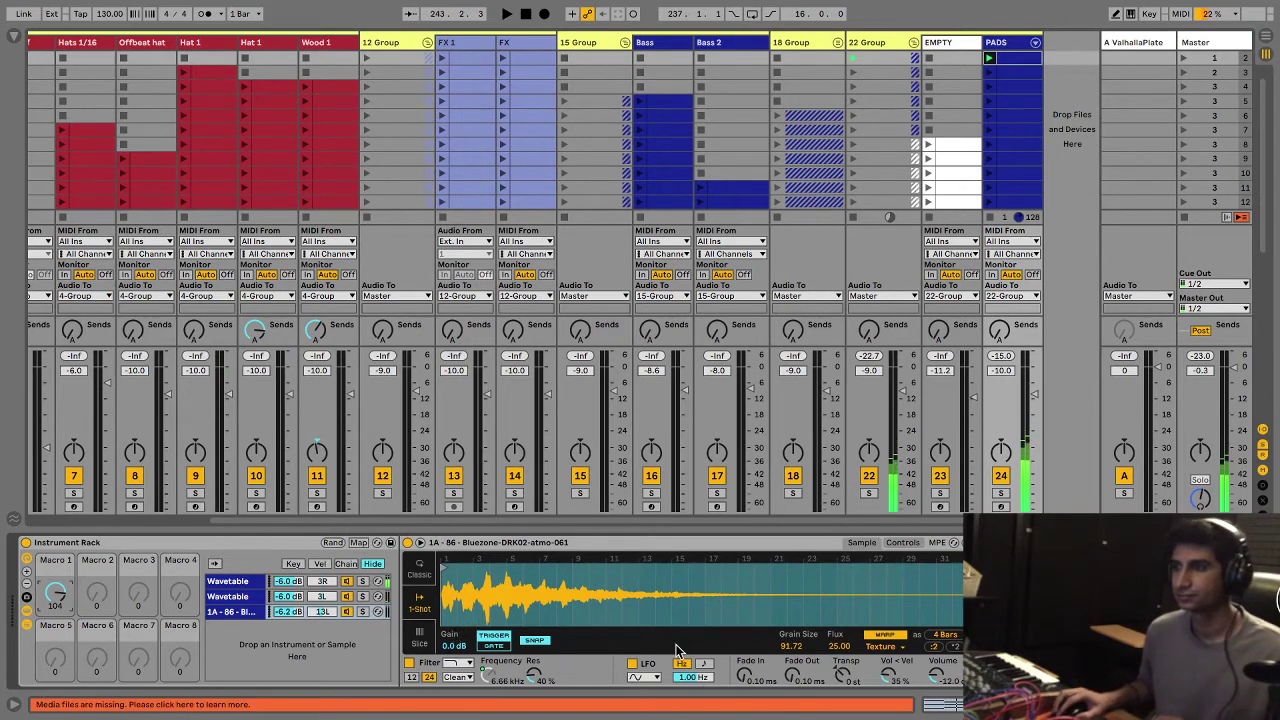
# Step: Inspect the second Wavetable layer's oscillator wavetables and modulation matrix while the pad plays
pyautogui.doubleClick(470, 542)
pyautogui.click(160, 597)
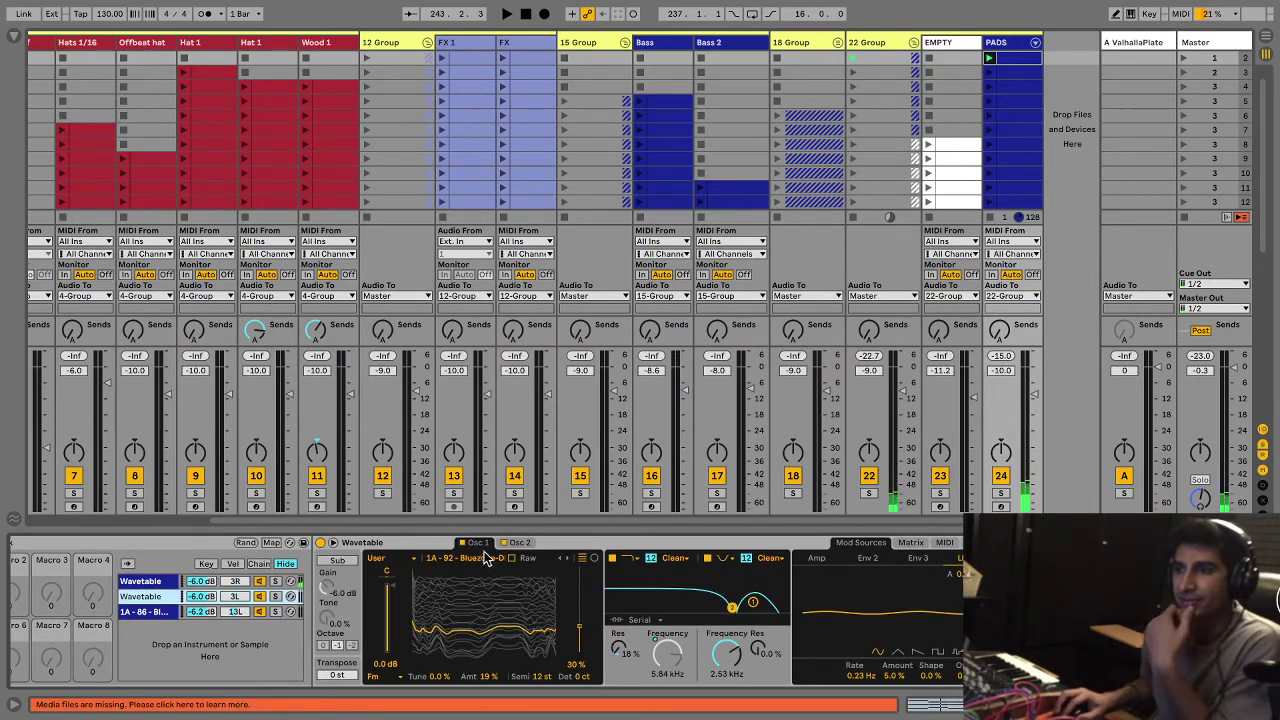
pyautogui.click(522, 543)
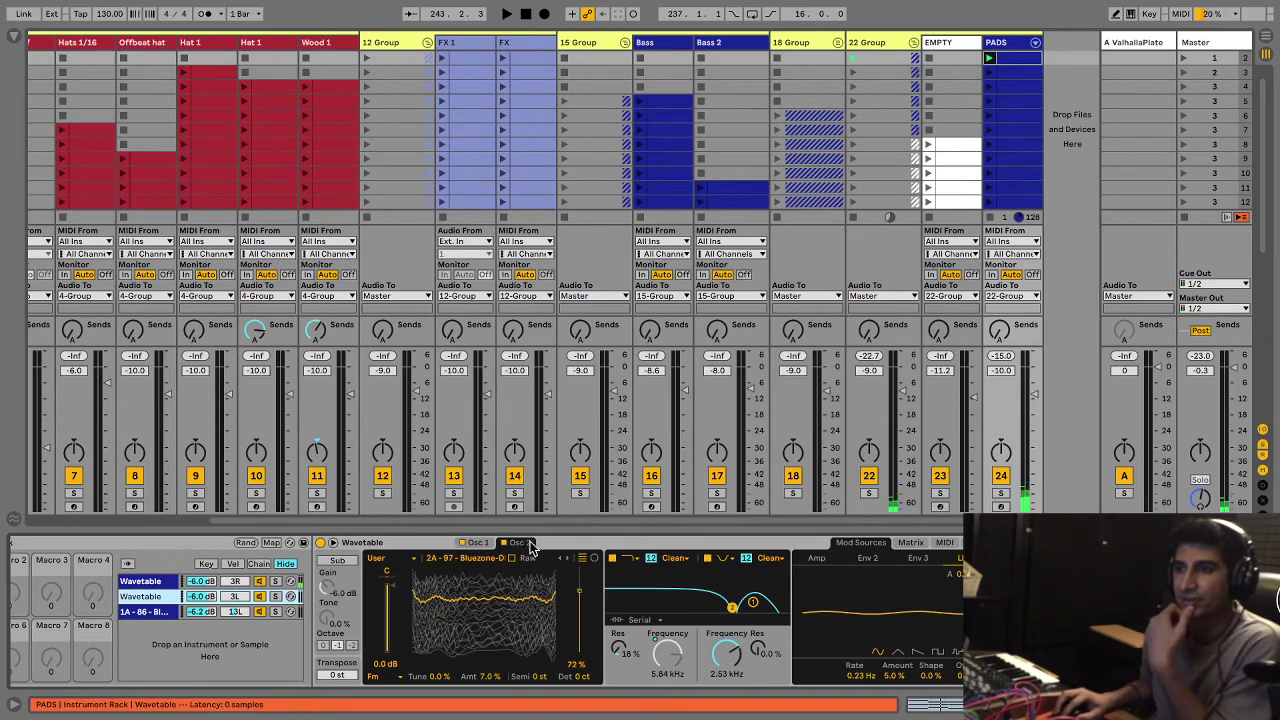
pyautogui.click(478, 543)
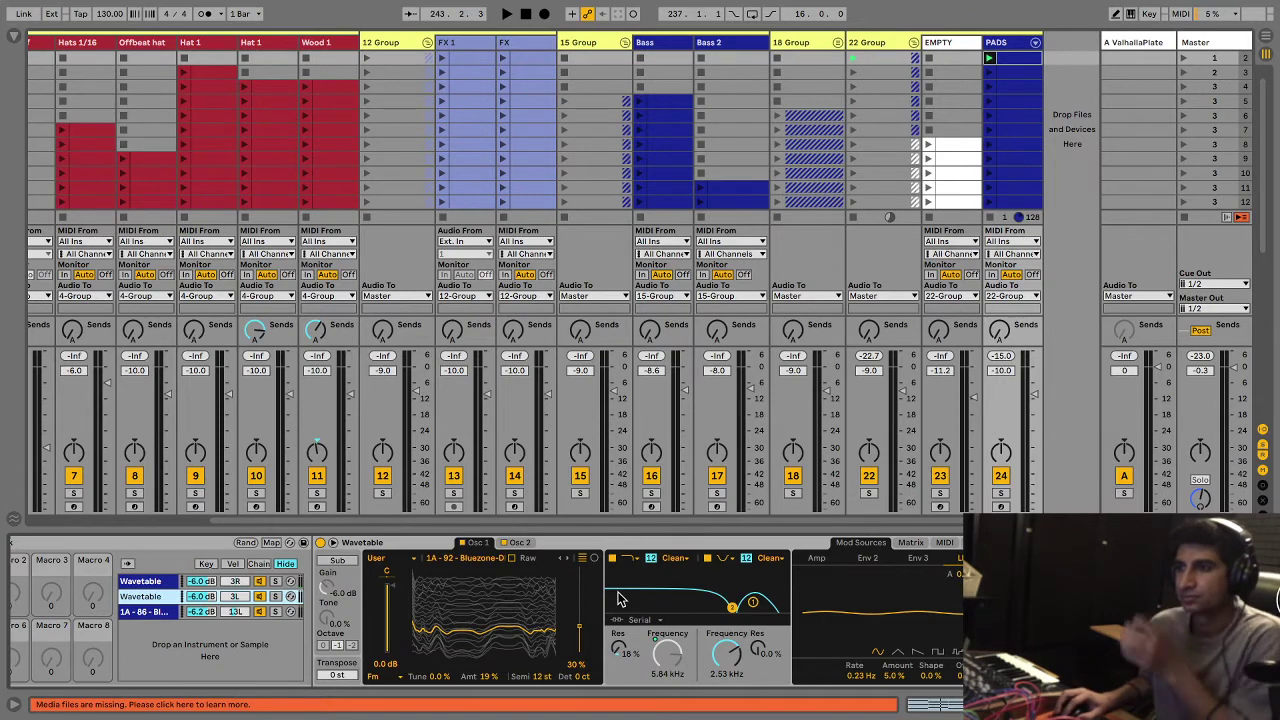
pyautogui.press('space')
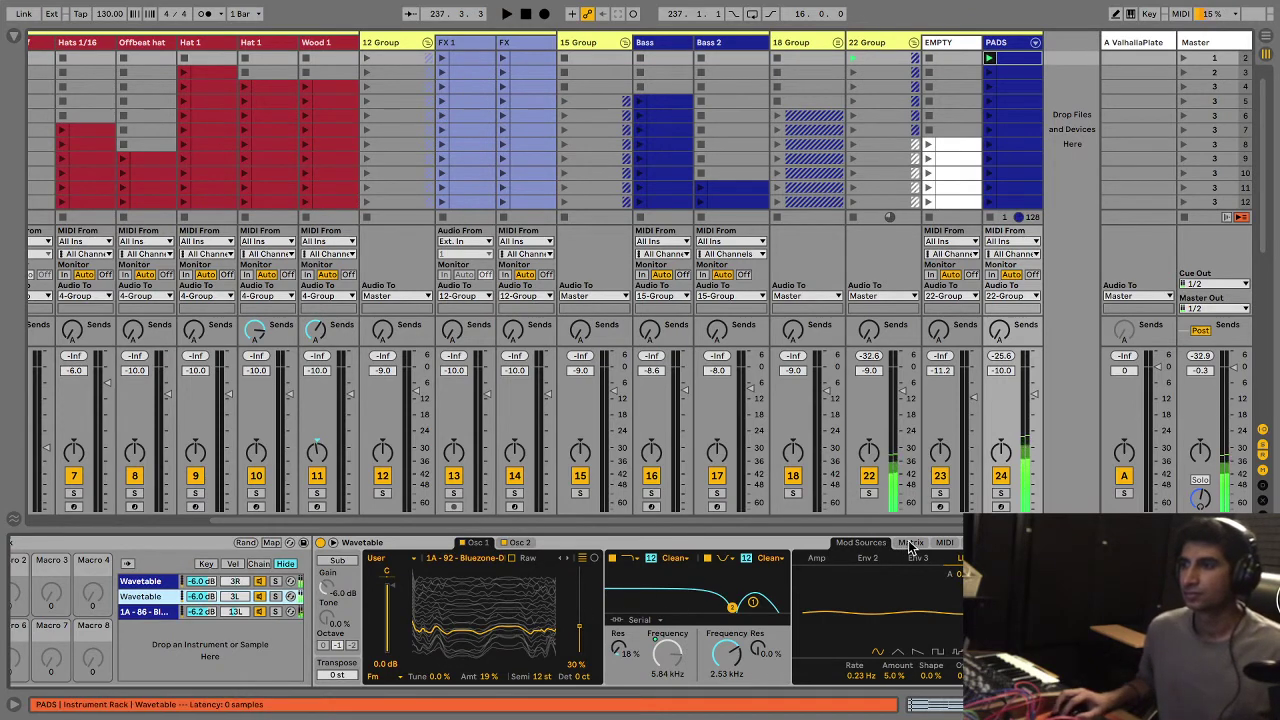
pyautogui.click(911, 542)
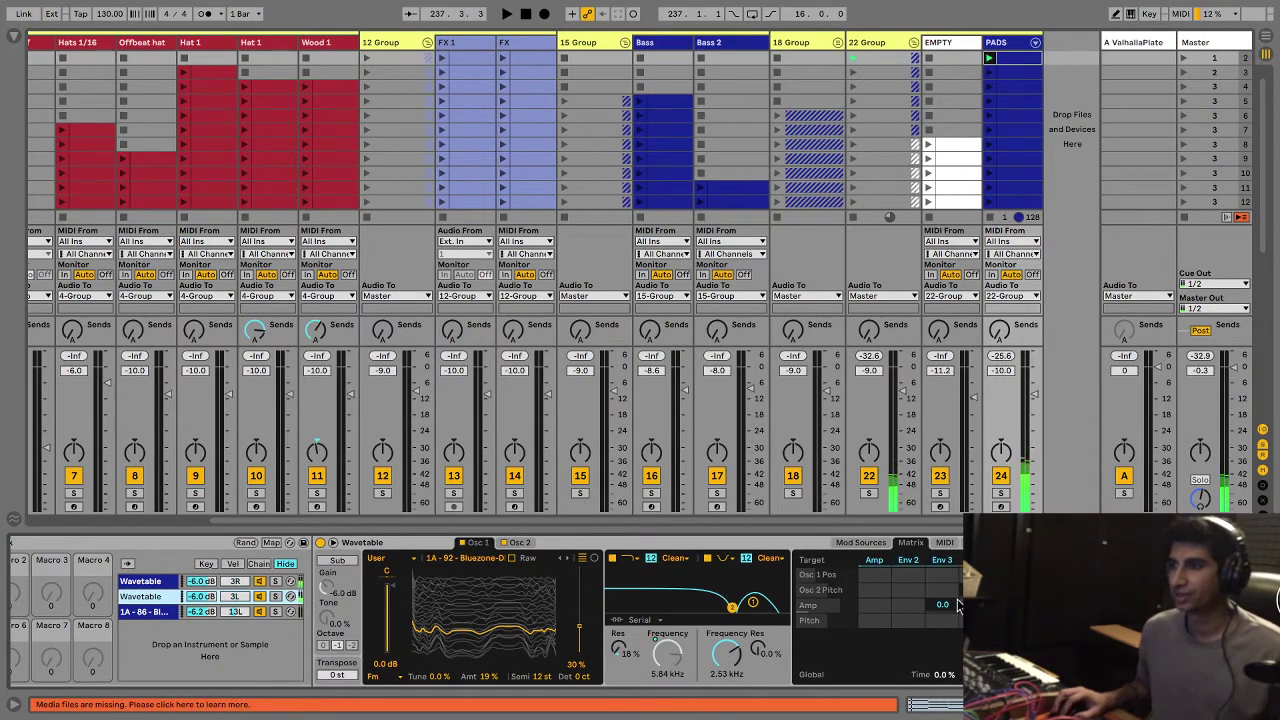
pyautogui.click(866, 543)
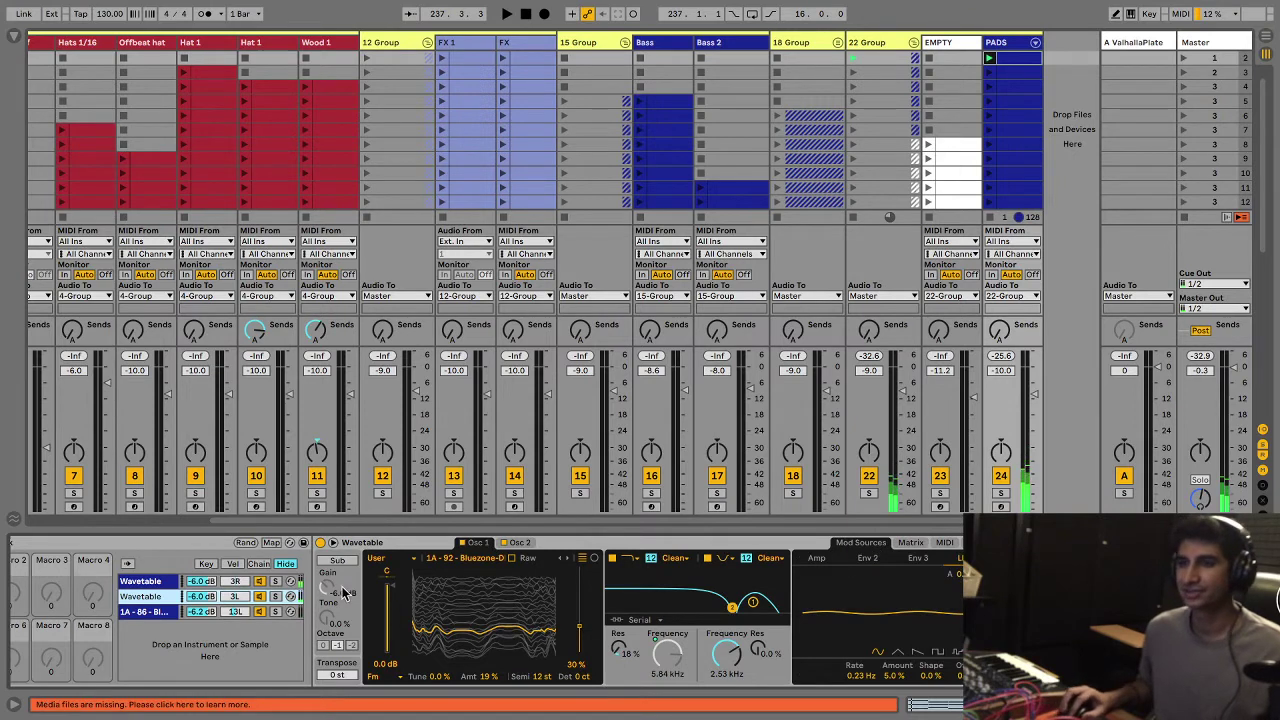
# Step: Check the first Wavetable's matrix and filter, then view the Bluezone Simpler's Controls and fold it
pyautogui.click(140, 583)
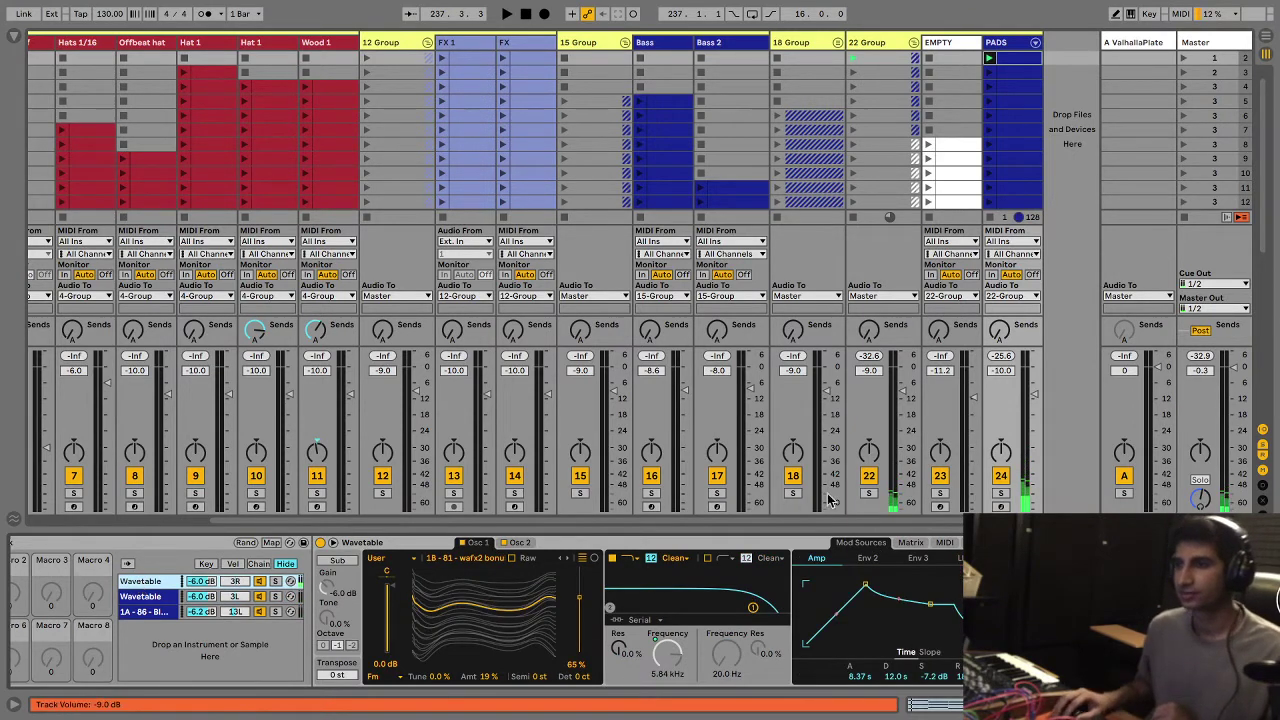
pyautogui.click(910, 543)
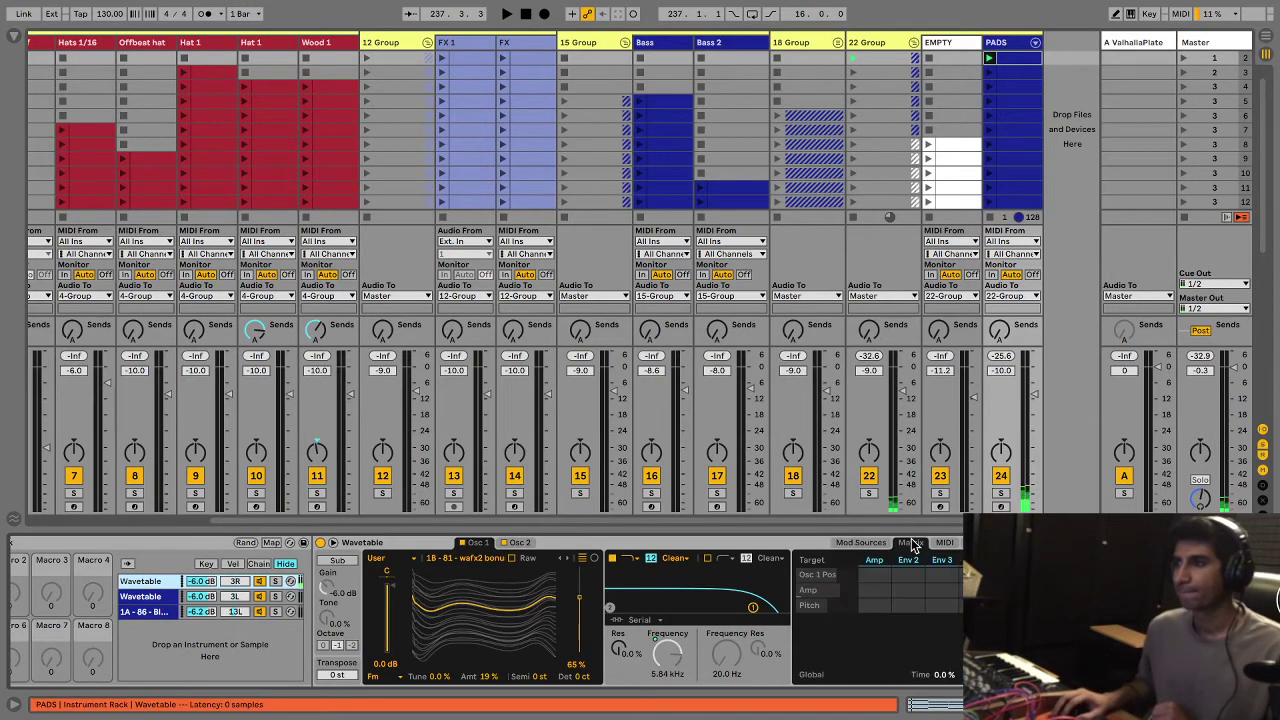
pyautogui.click(861, 543)
pyautogui.click(648, 650)
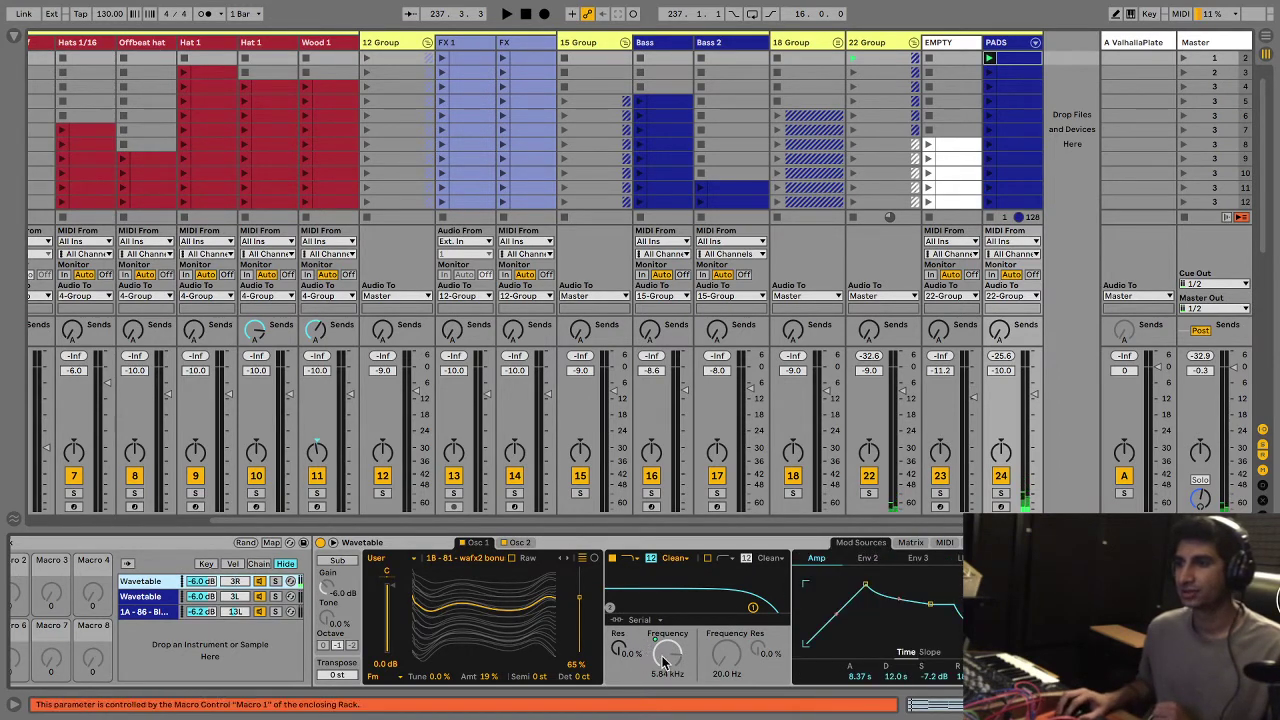
pyautogui.click(143, 611)
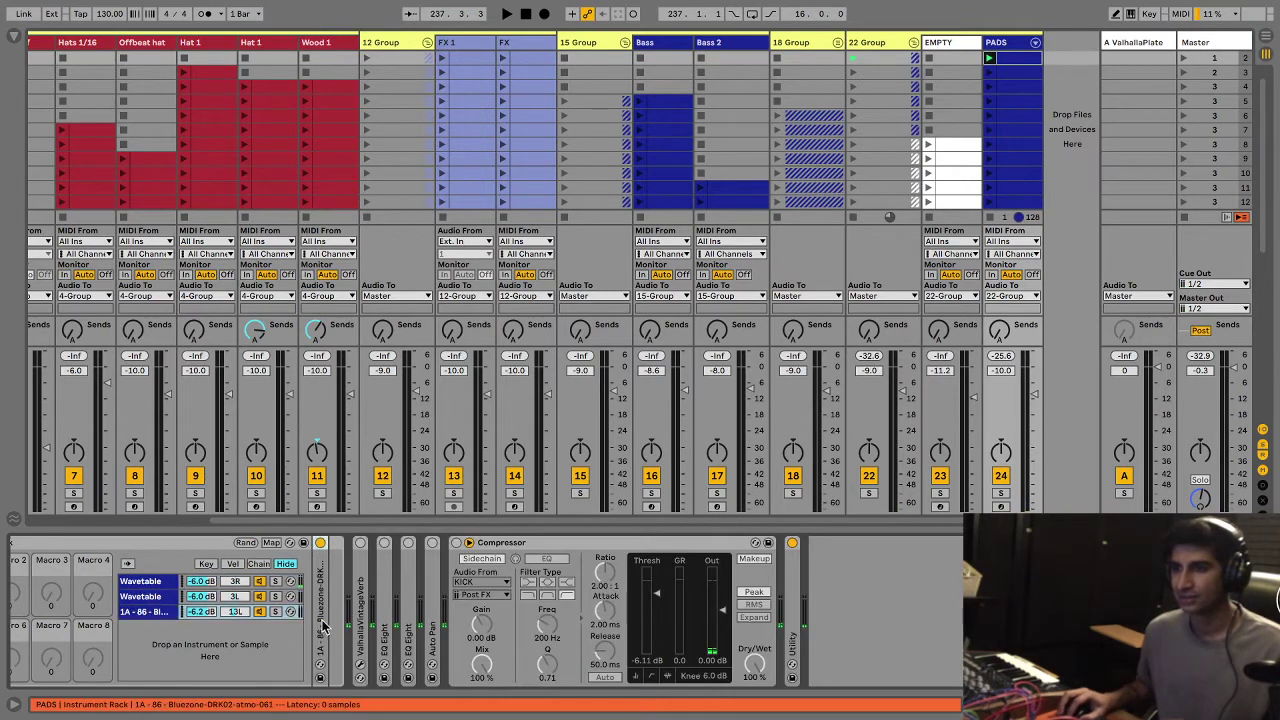
pyautogui.hscroll(-3, 325, 627)
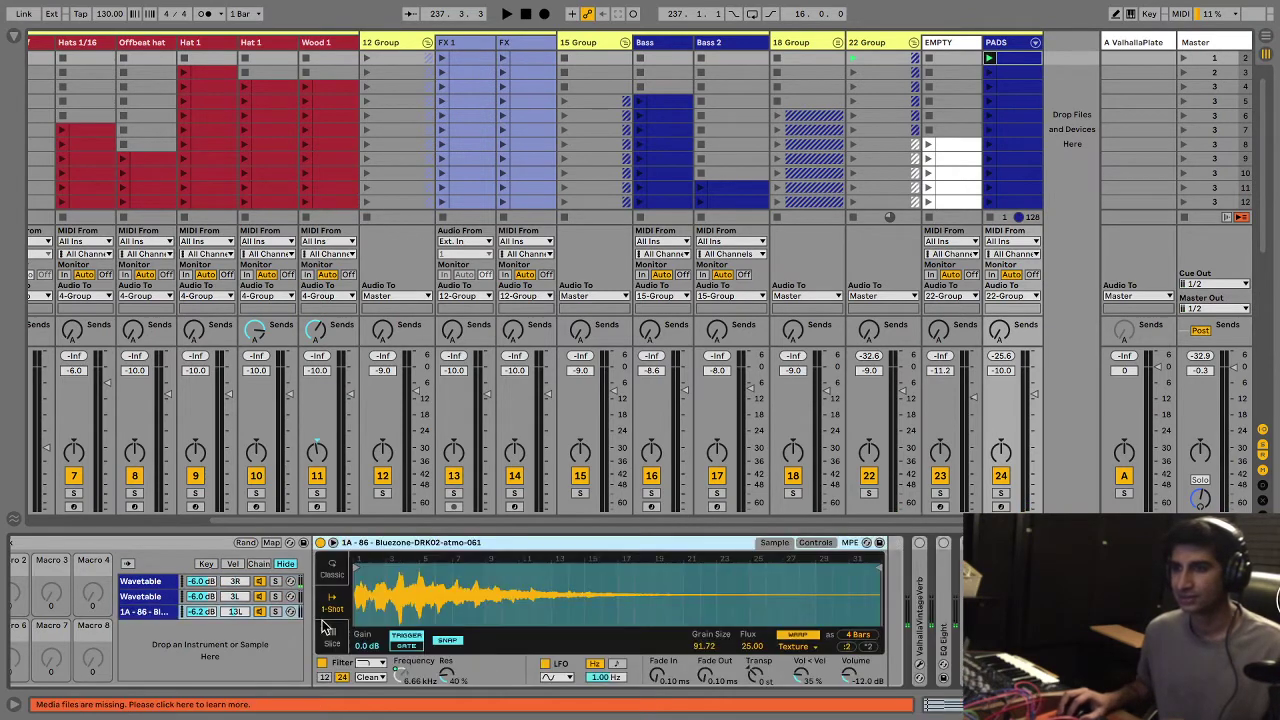
pyautogui.click(815, 542)
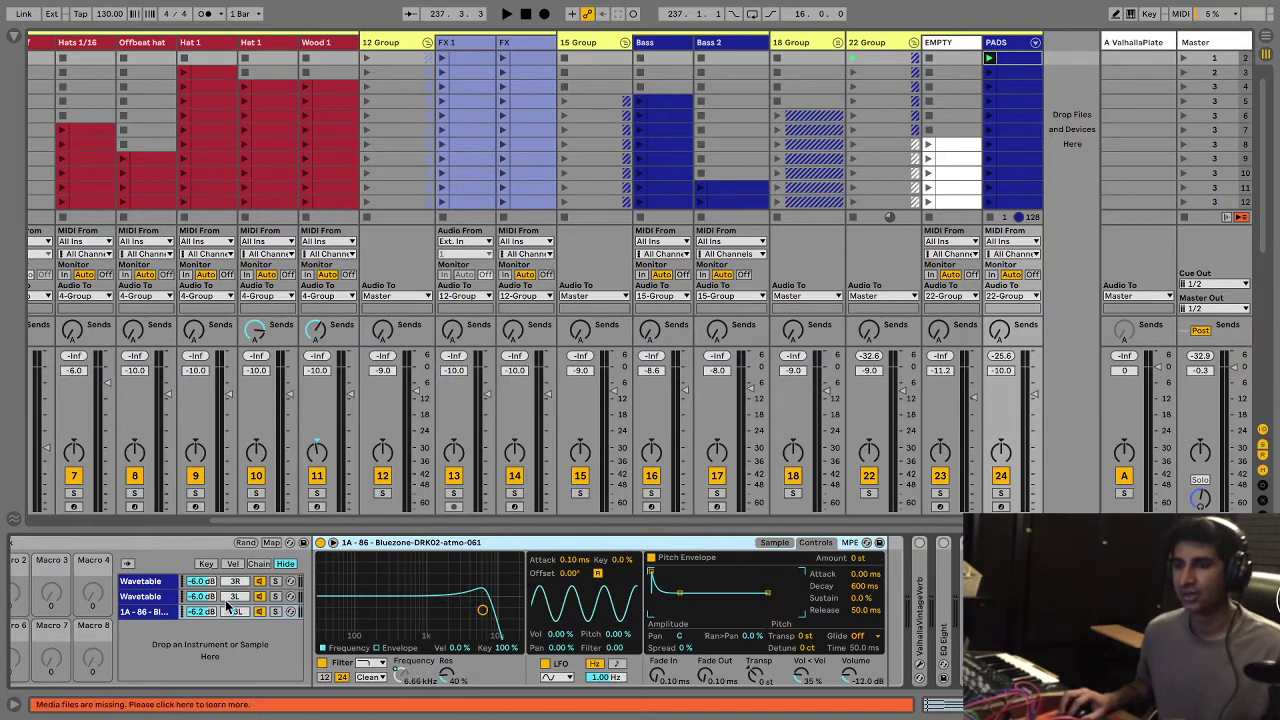
pyautogui.hscroll(-2, 228, 606)
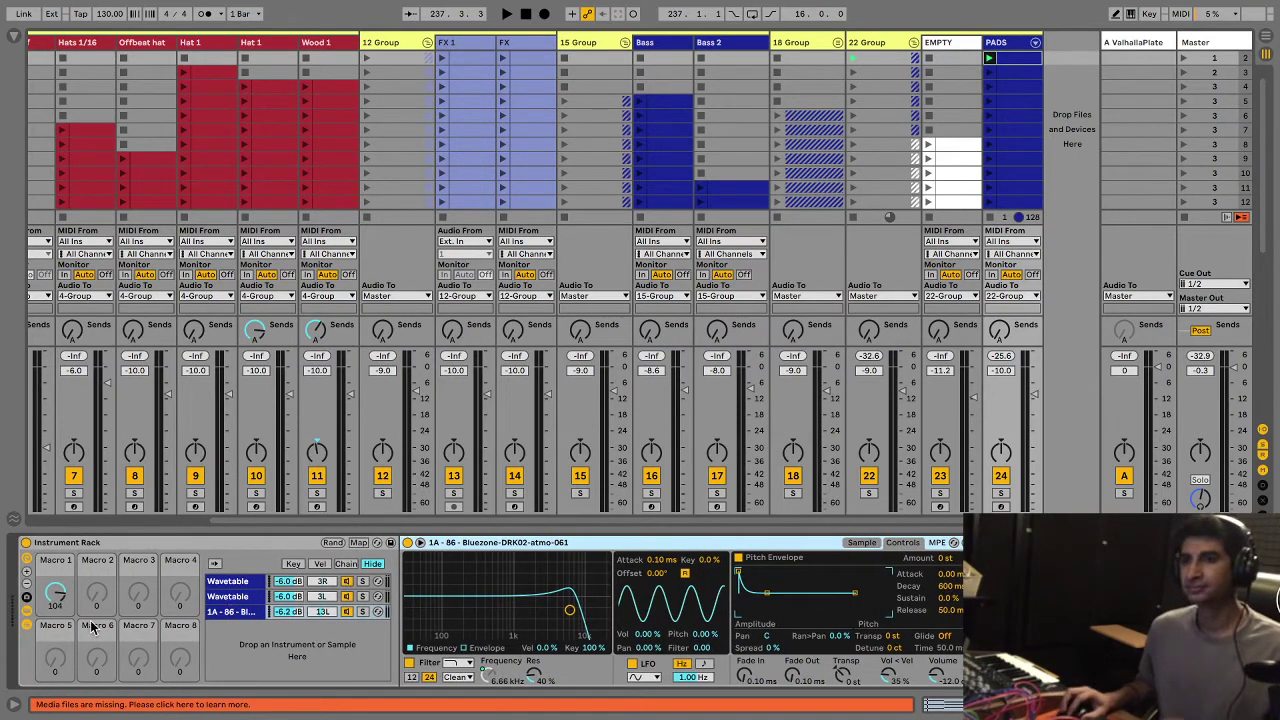
pyautogui.doubleClick(540, 542)
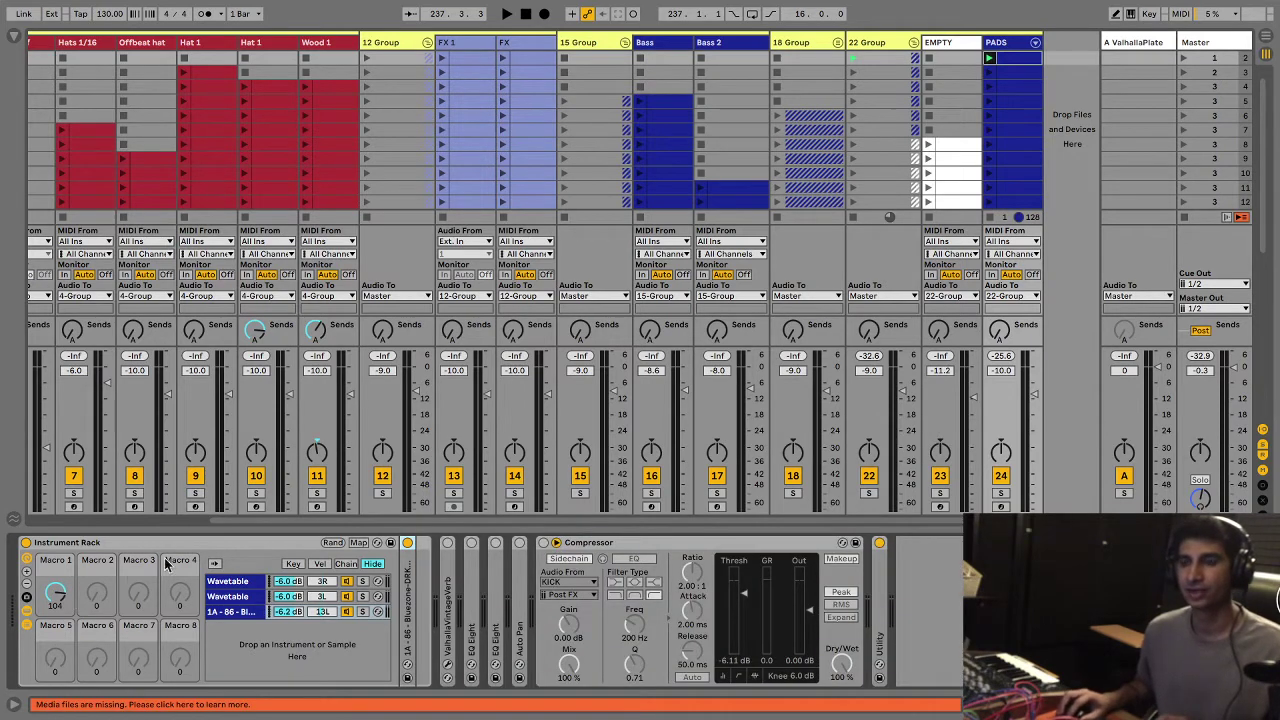
# Step: Hide the folded sampler and chain list, and lower Macro 1 to about 85 during playback
pyautogui.click(28, 612)
pyautogui.click(28, 625)
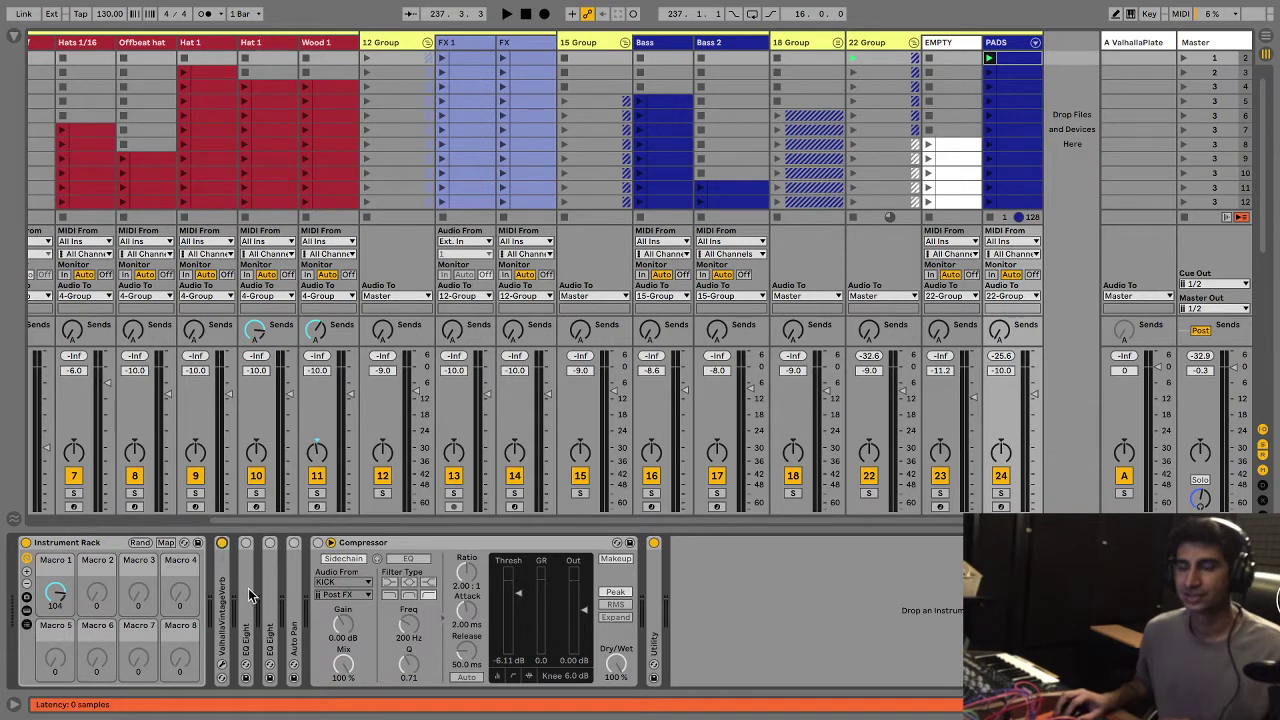
pyautogui.press('space')
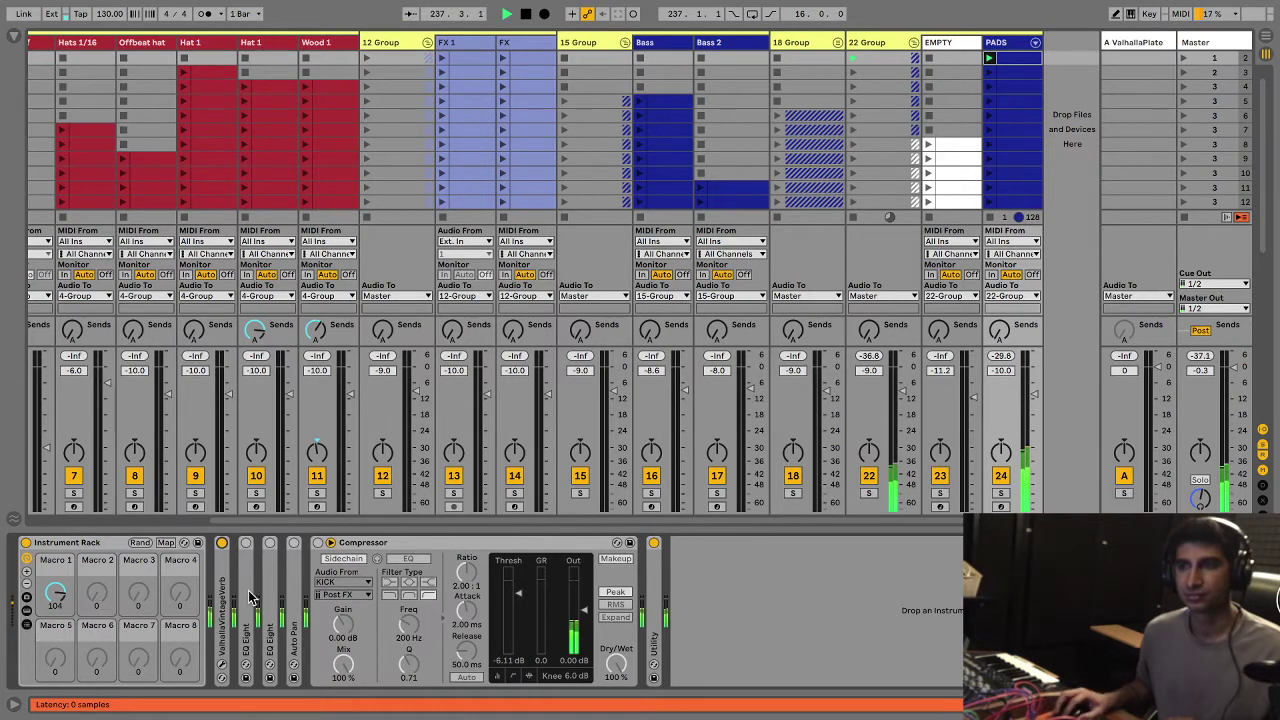
pyautogui.moveTo(58, 598); pyautogui.dragTo(58, 645)
pyautogui.press('space')
# Step: Turn the first EQ Eight on, inspect the second EQ Eight and Auto Pan, and fold everything
pyautogui.doubleClick(253, 600)
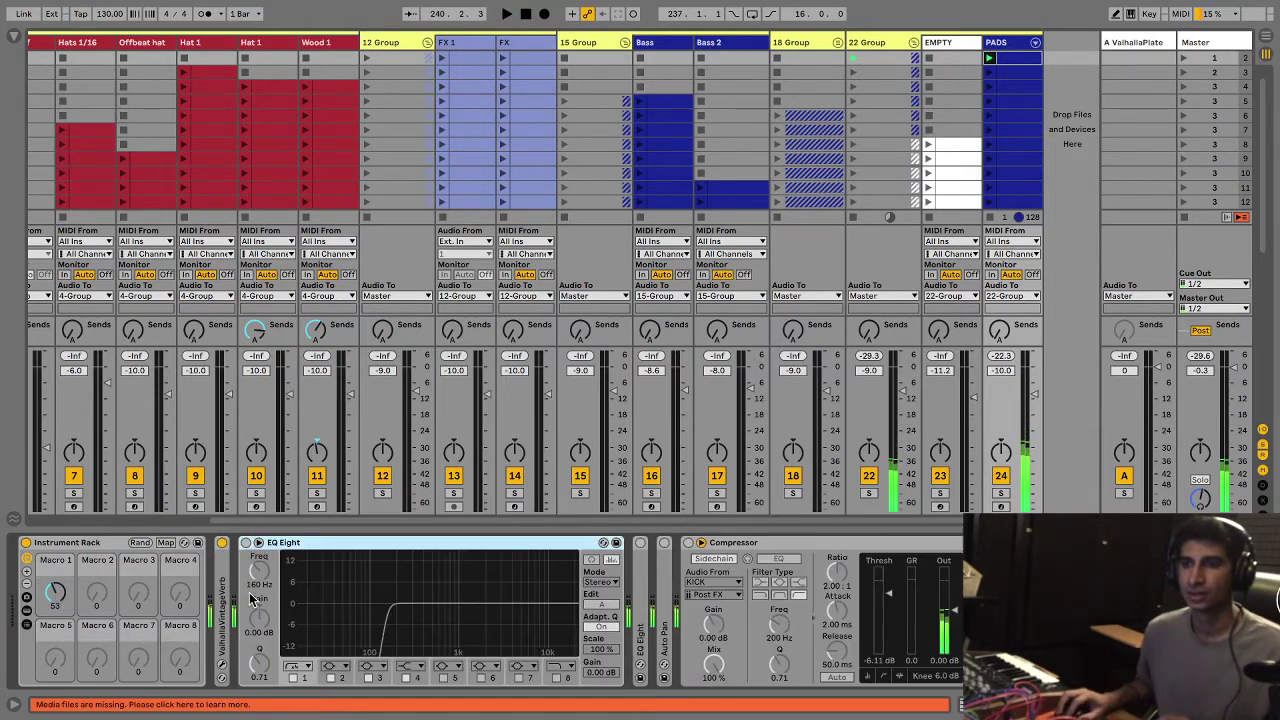
pyautogui.click(246, 542)
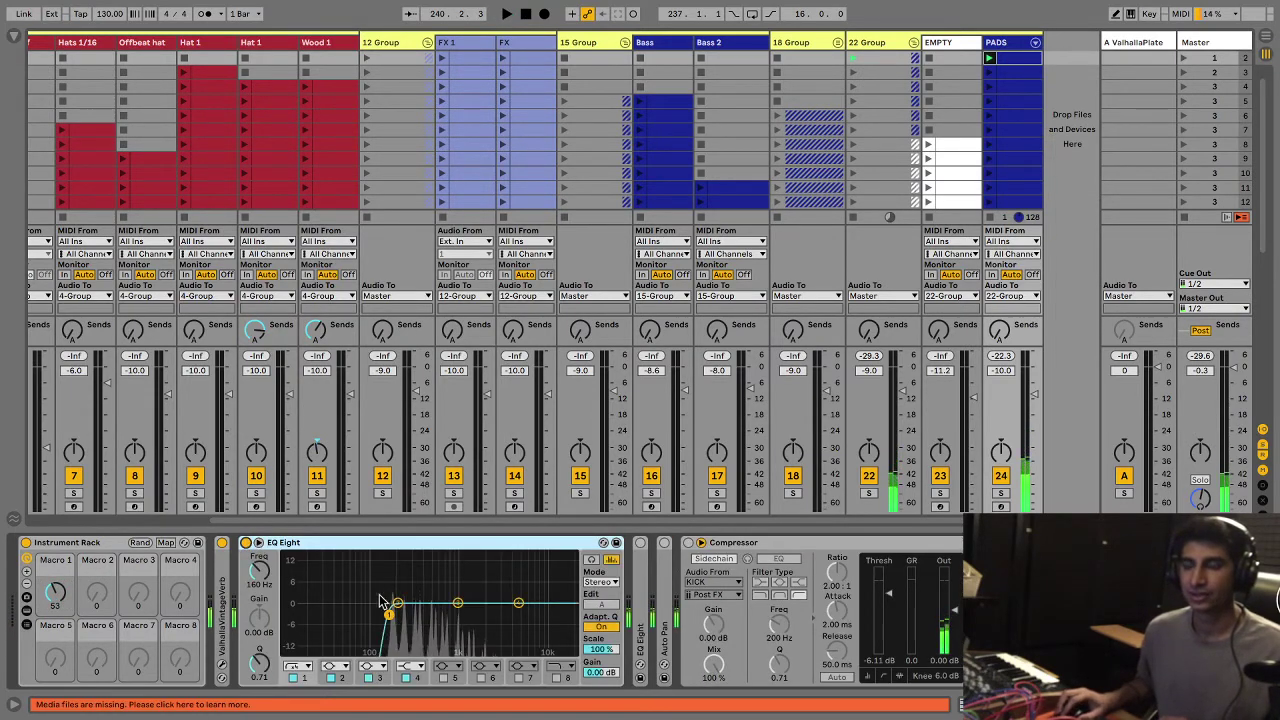
pyautogui.doubleClick(536, 542)
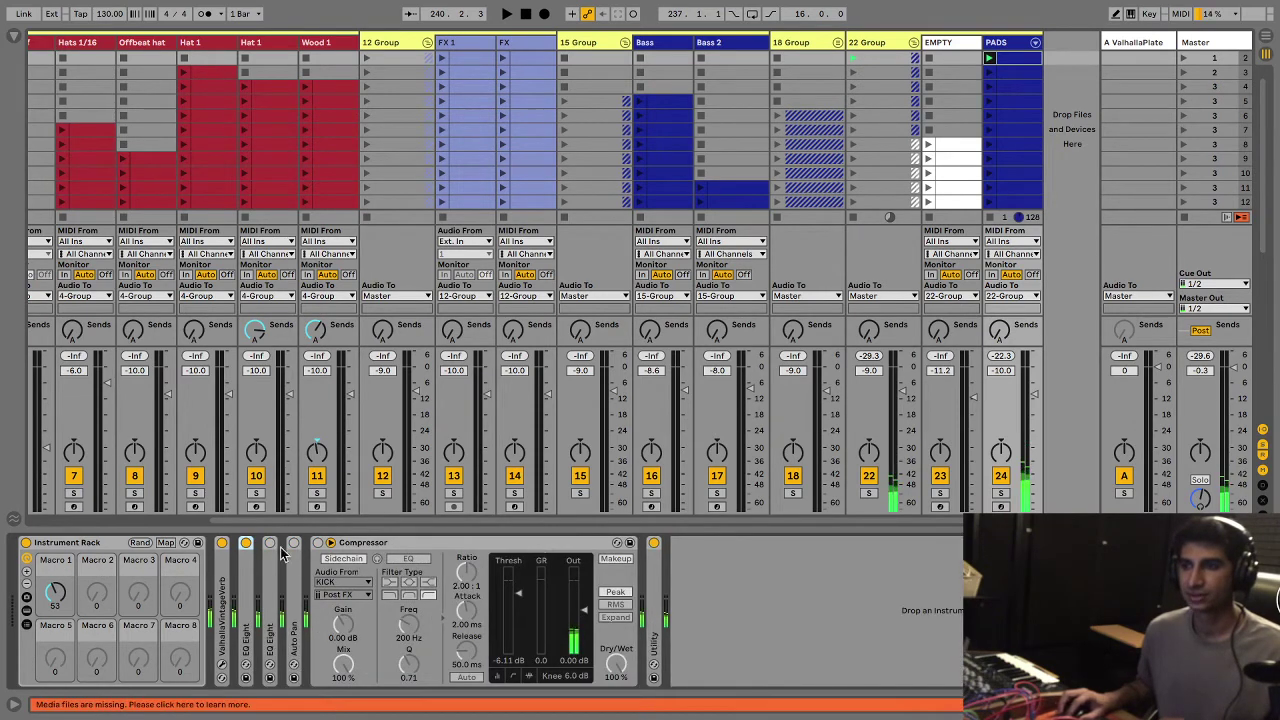
pyautogui.doubleClick(278, 575)
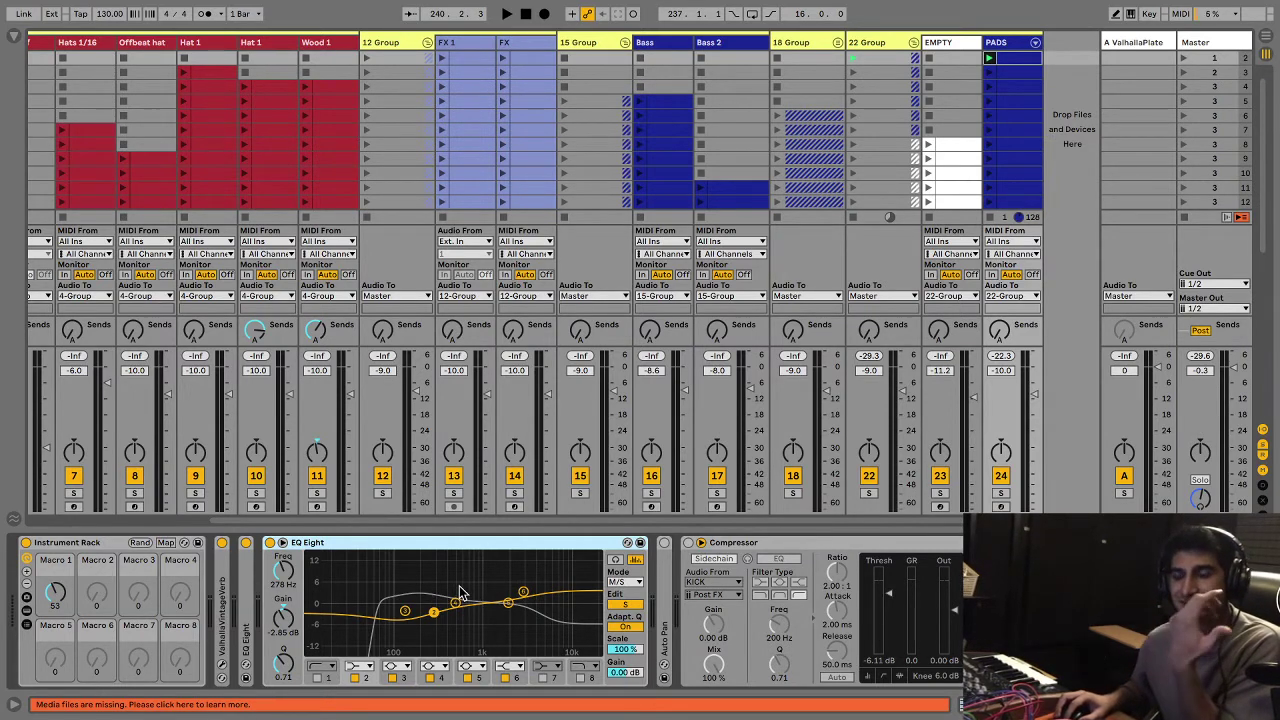
pyautogui.doubleClick(448, 543)
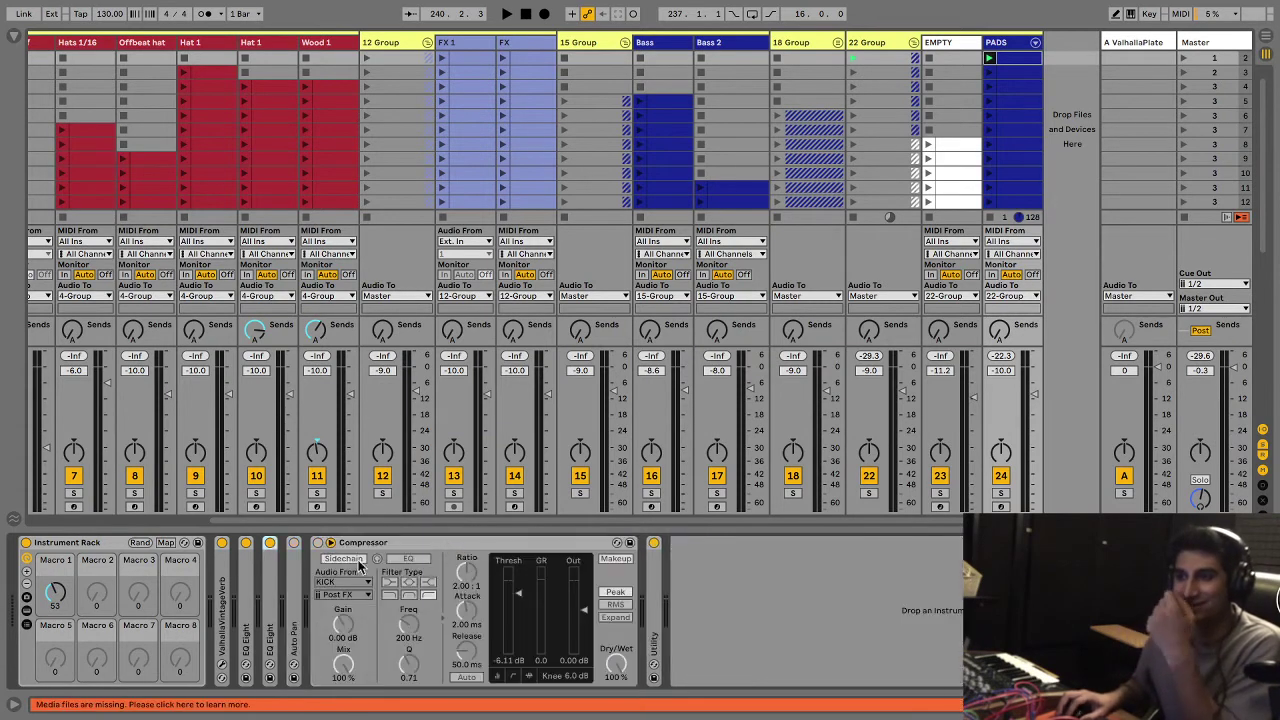
pyautogui.doubleClick(296, 590)
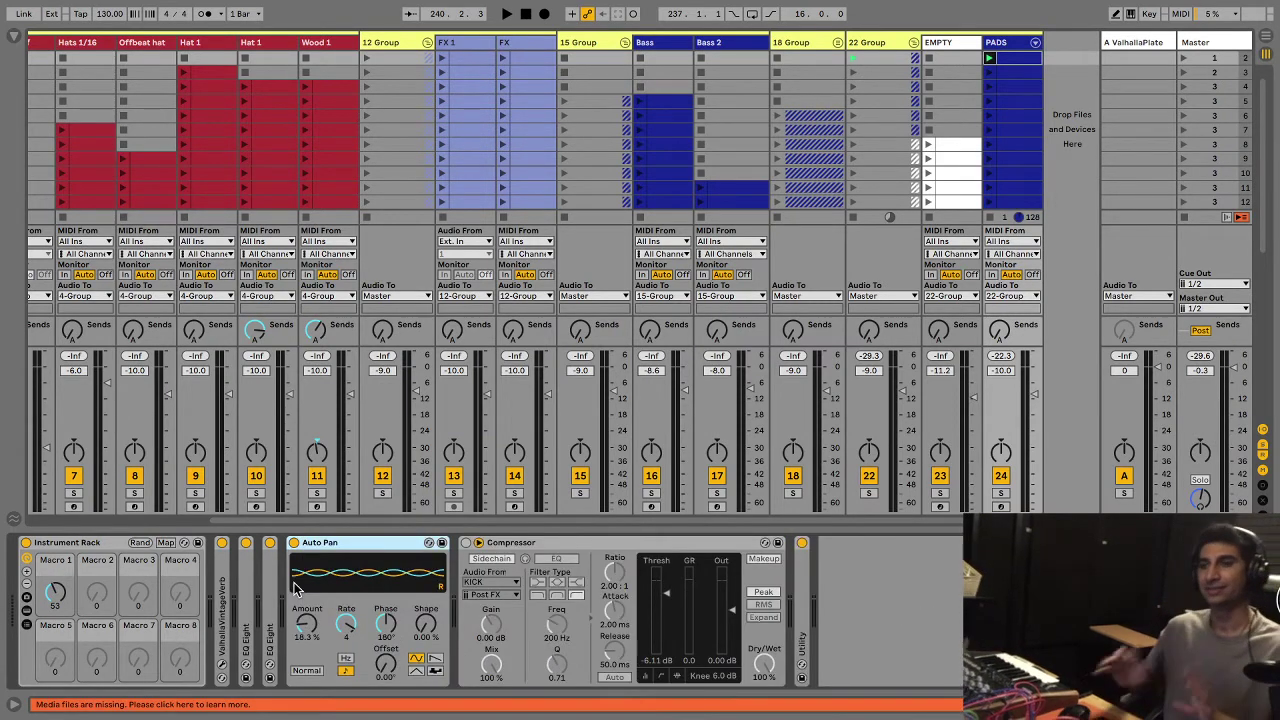
pyautogui.doubleClick(493, 543)
pyautogui.doubleClick(413, 545)
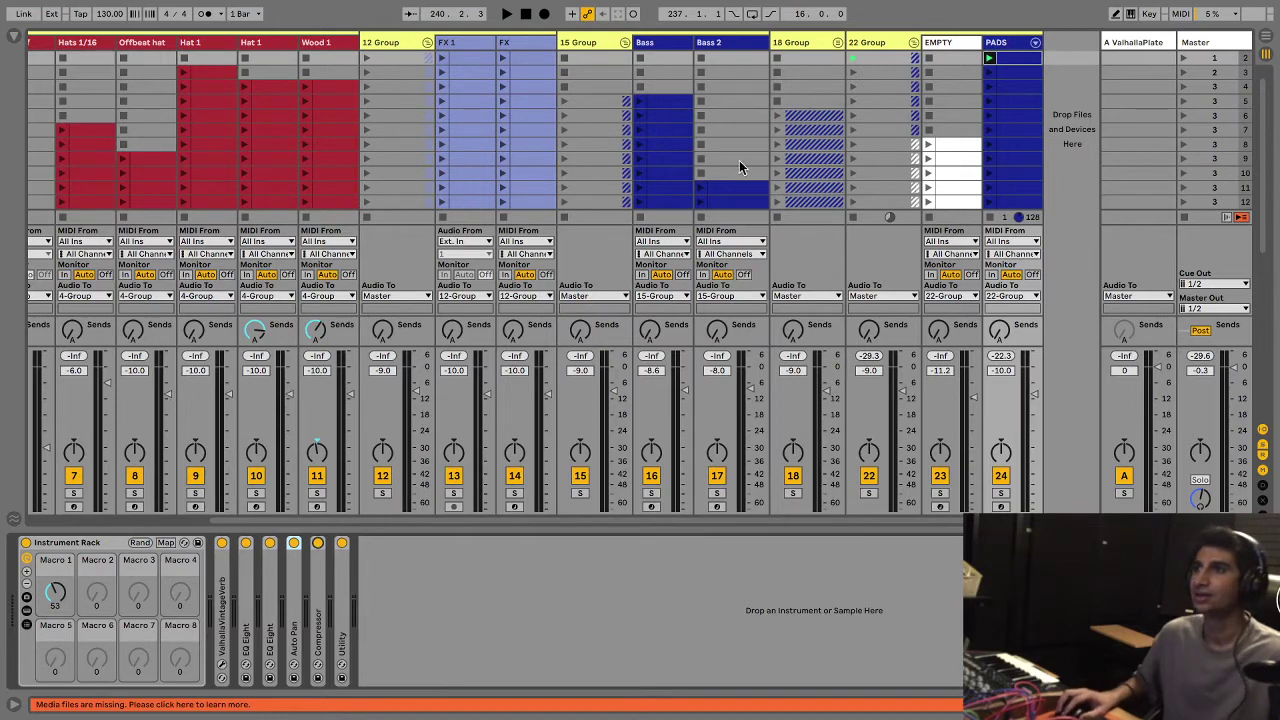
# Step: Play Bass 2's scene 11 clip, set Auto Filter cutoff to 344 Hz, and show Zygote's Pitch/Osc page
pyautogui.scroll(-5, 739, 160)
pyautogui.scroll(6, 726, 115)
pyautogui.click(727, 41)
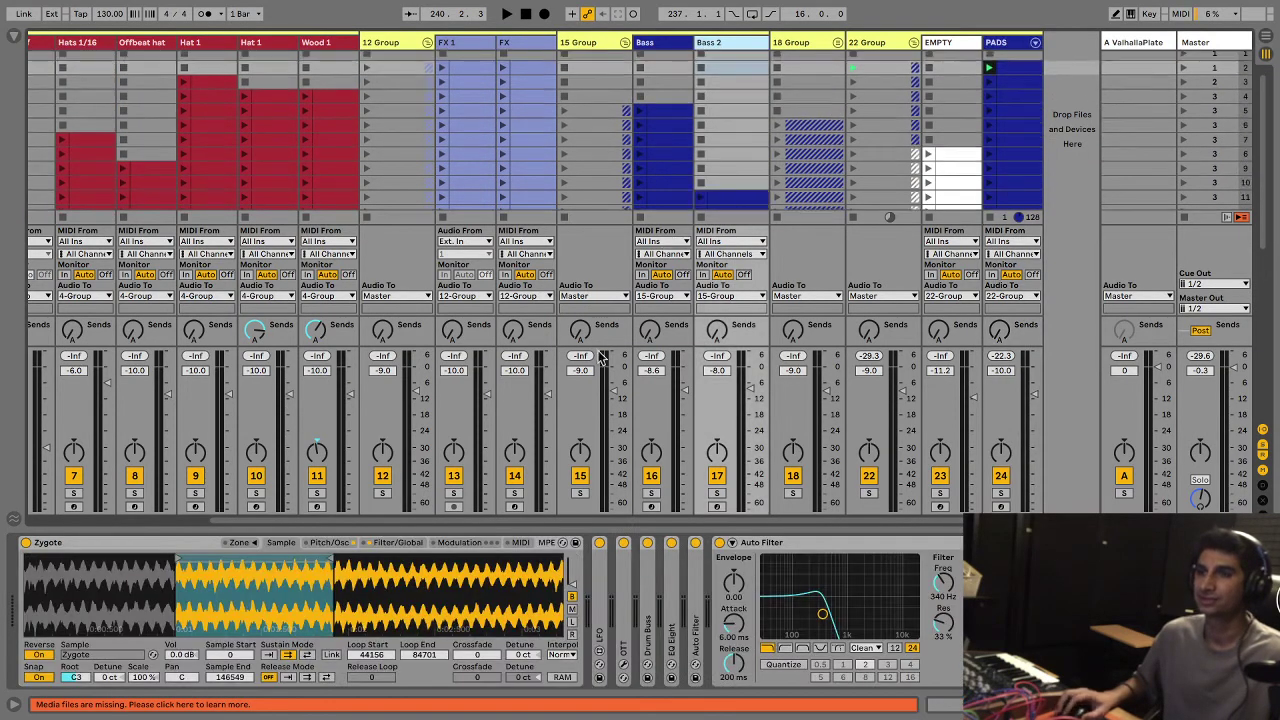
pyautogui.rightClick(108, 547)
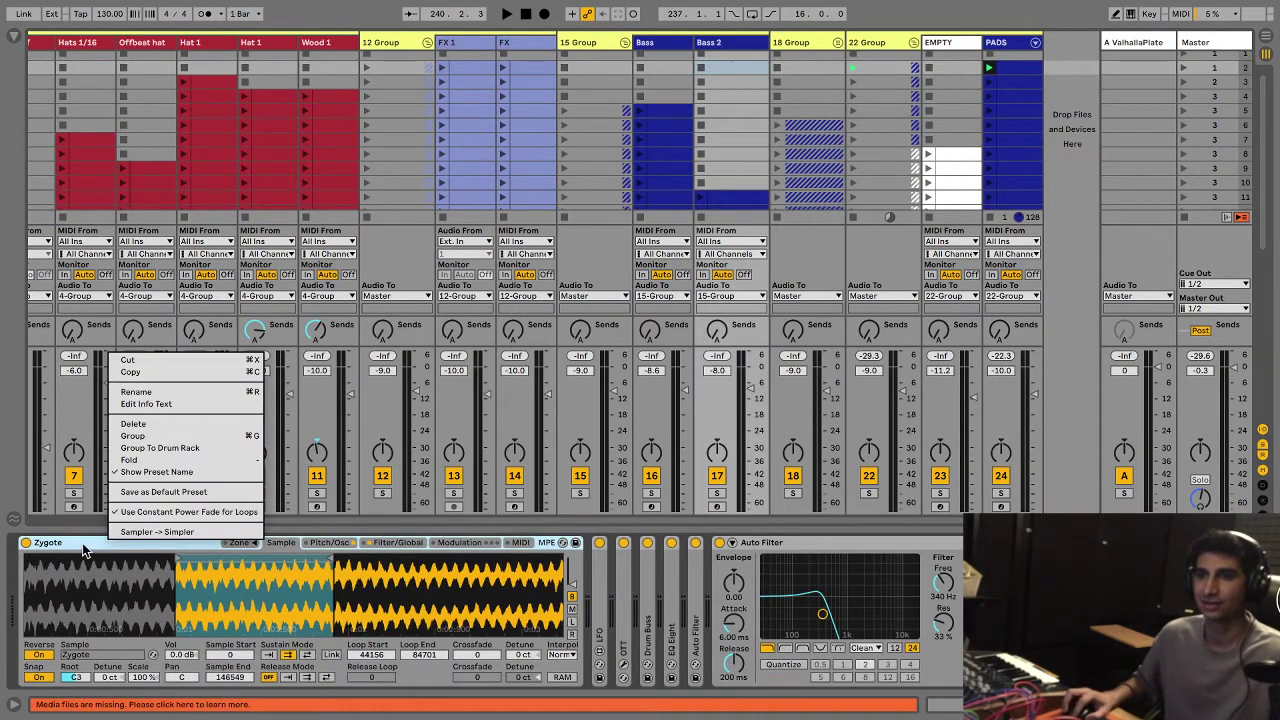
pyautogui.click(82, 542)
pyautogui.click(507, 13)
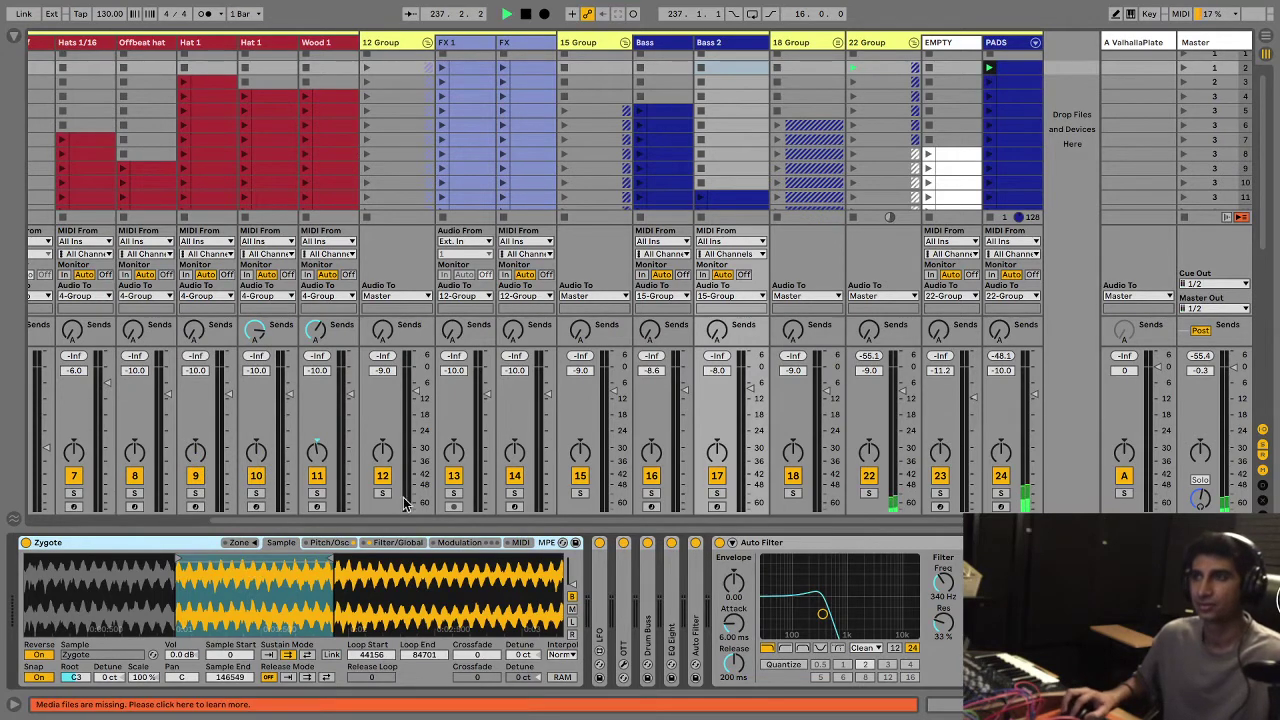
pyautogui.scroll(-4, 886, 103)
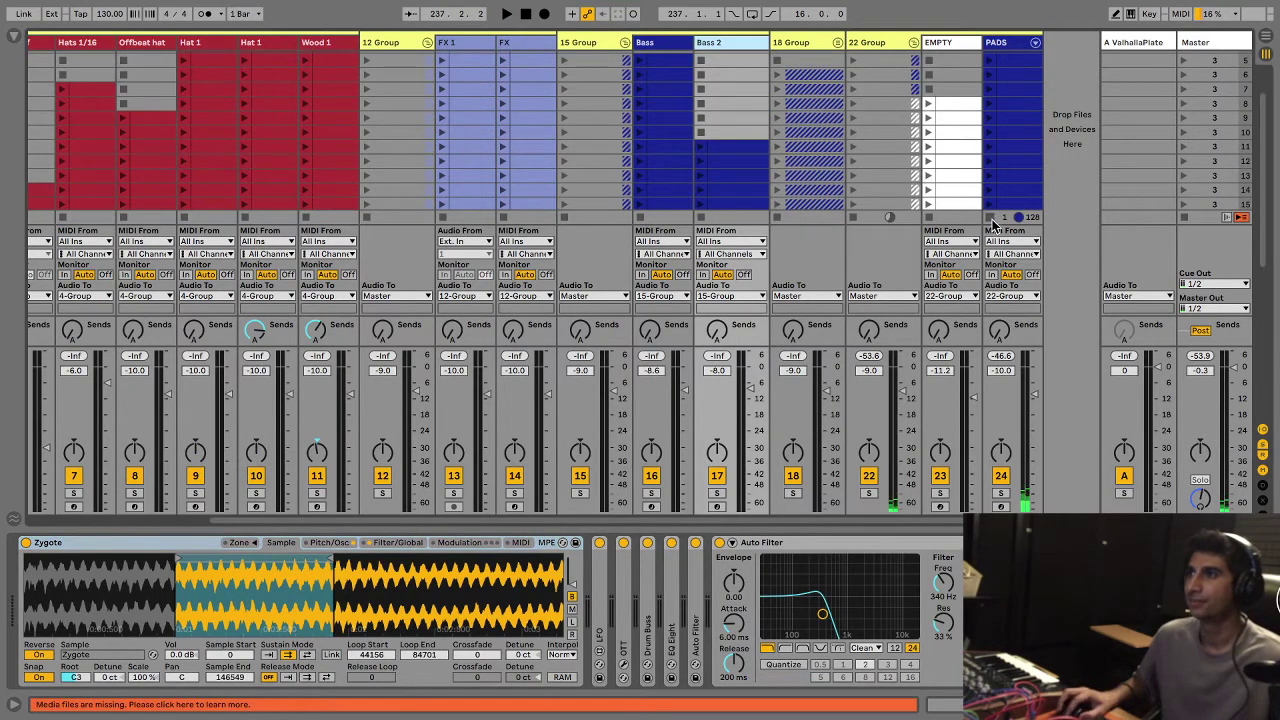
pyautogui.click(700, 147)
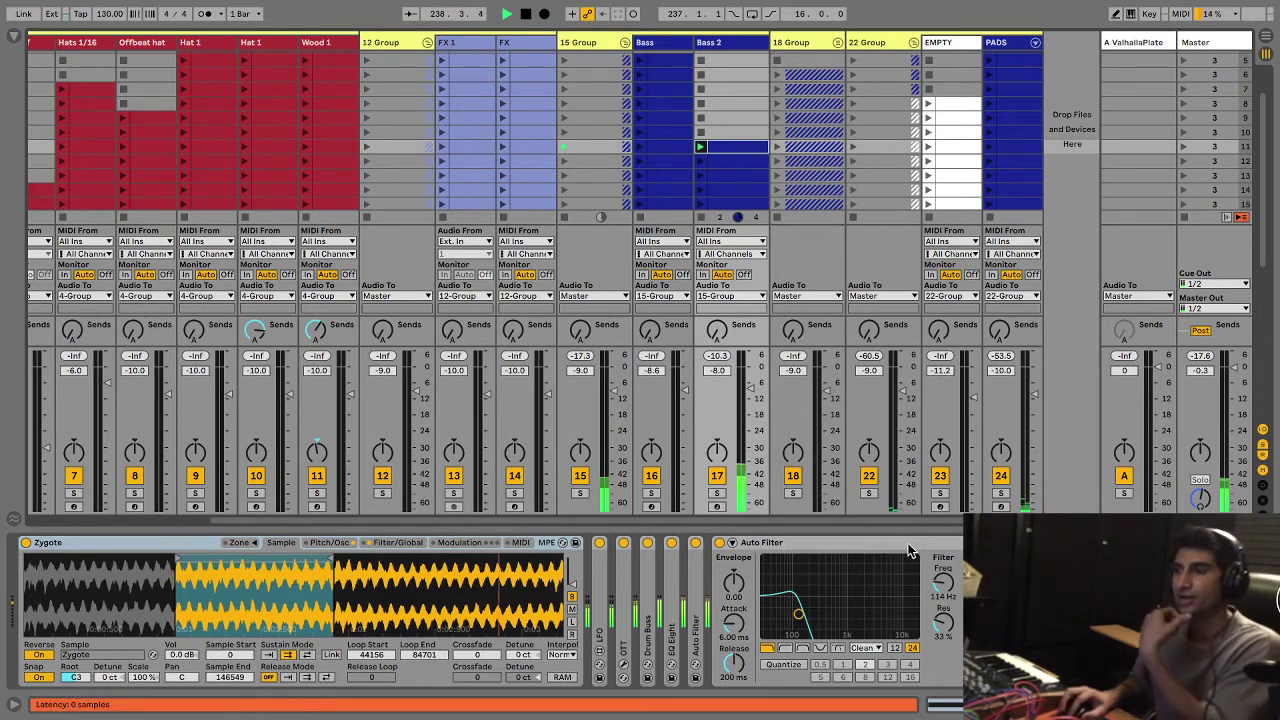
pyautogui.moveTo(945, 590)
pyautogui.mouseDown()
pyautogui.moveTo(945, 520)
pyautogui.moveTo(945, 572)
pyautogui.mouseUp()
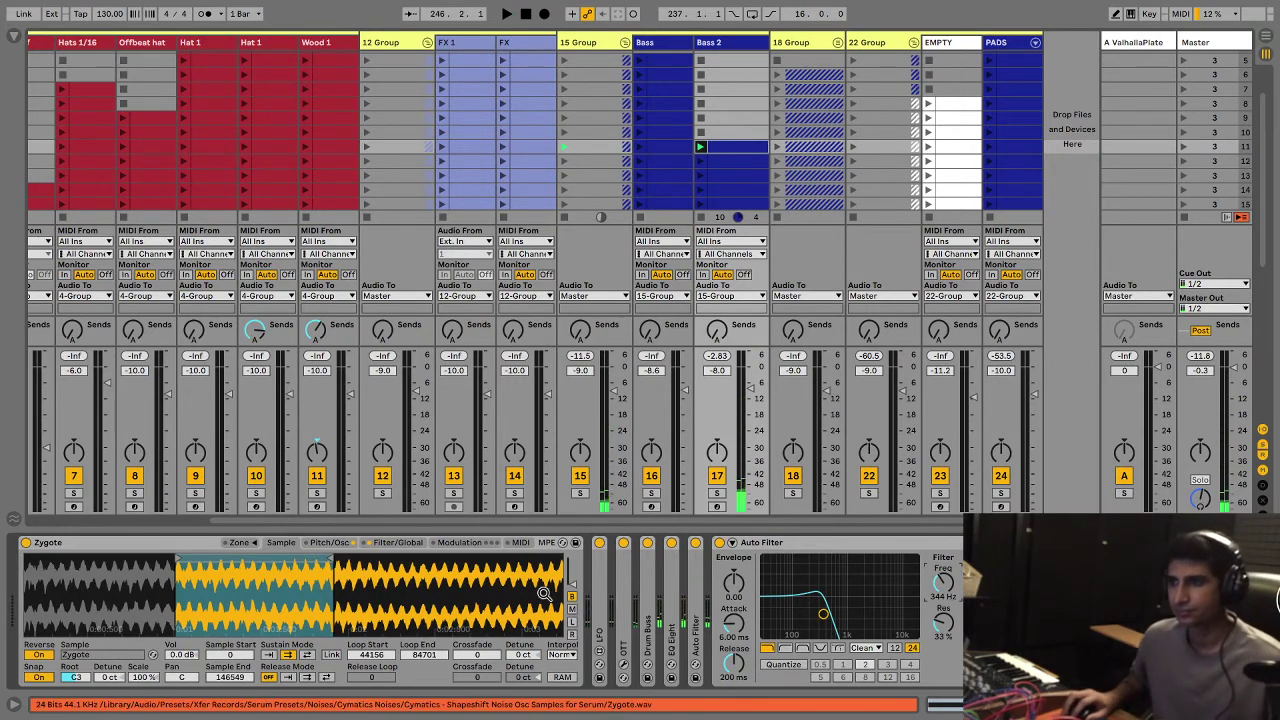
pyautogui.click(336, 543)
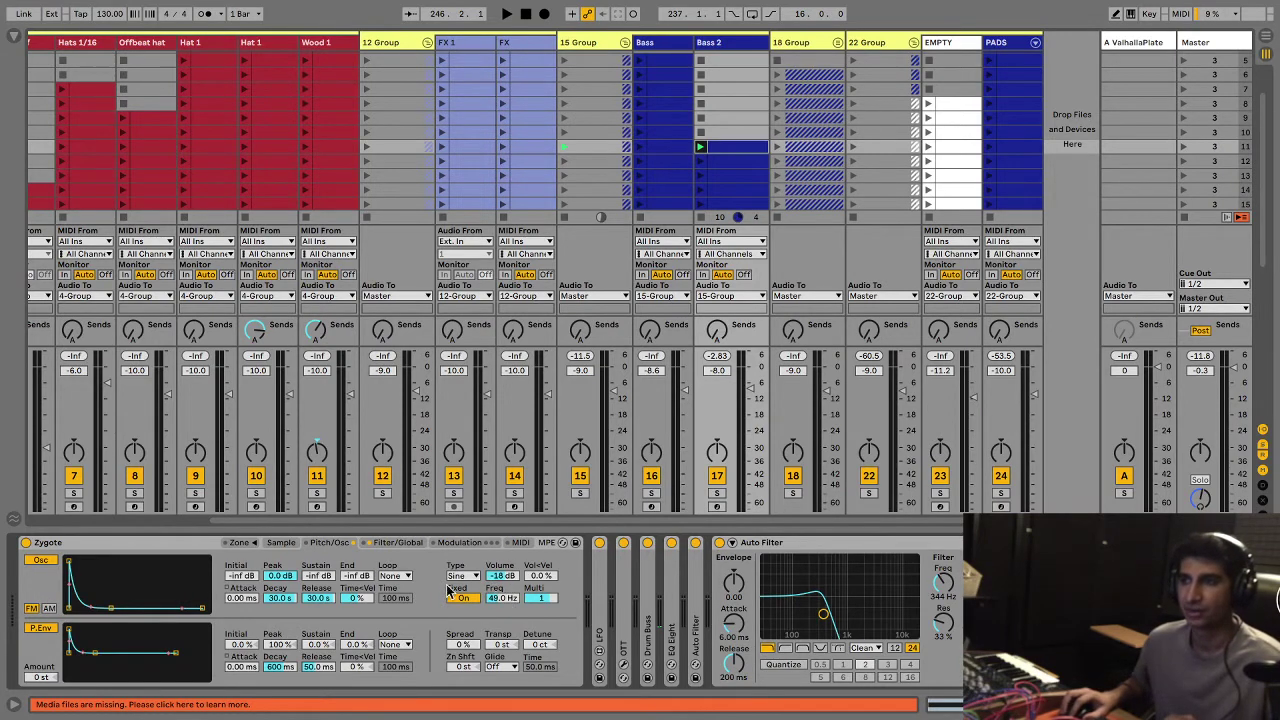
# Step: Review Zygote's Filter/Global and Pitch/Osc pages, then unfold LFO and OTT beside Zygote while playing
pyautogui.click(384, 543)
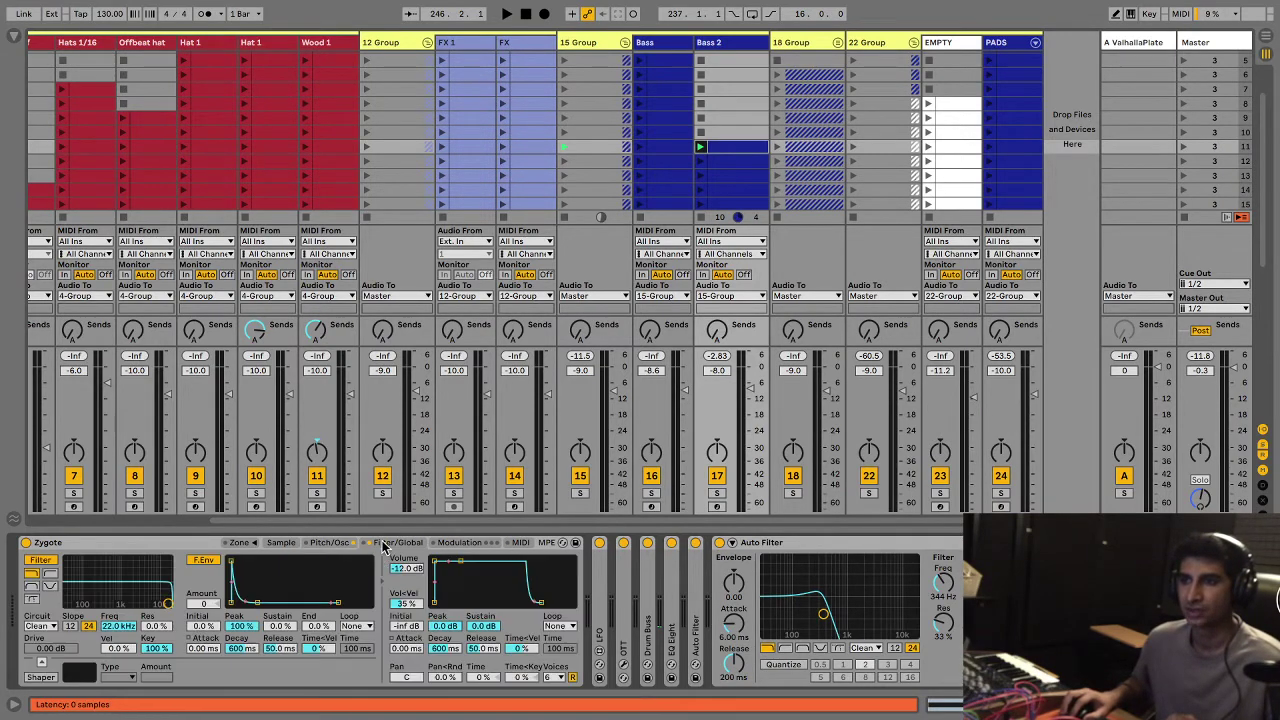
pyautogui.click(320, 545)
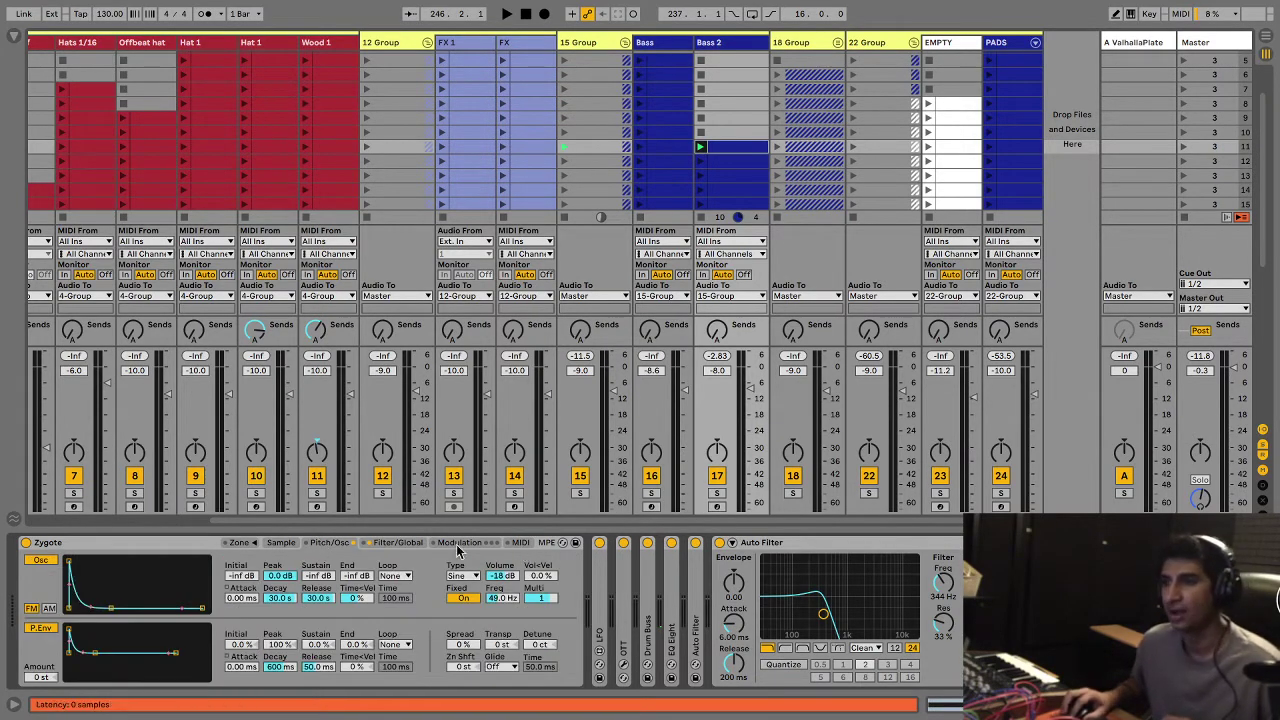
pyautogui.doubleClick(202, 545)
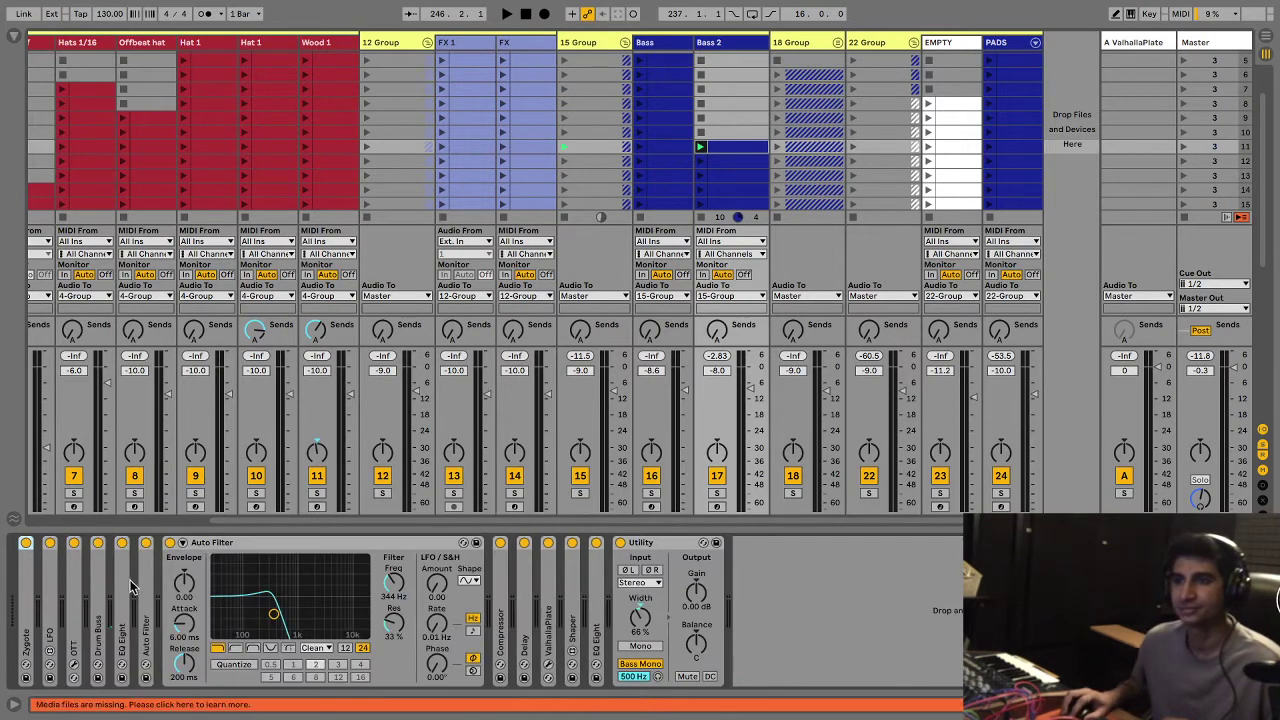
pyautogui.doubleClick(57, 617)
pyautogui.press('space')
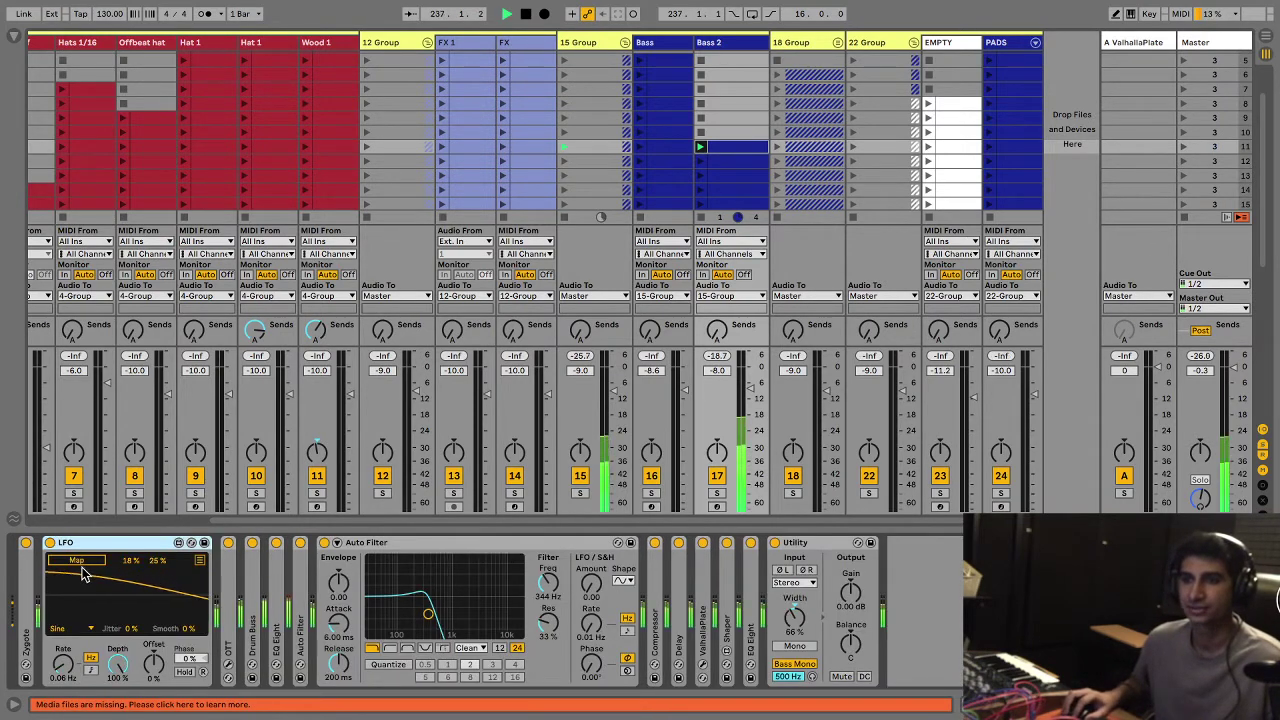
pyautogui.doubleClick(27, 600)
pyautogui.doubleClick(136, 548)
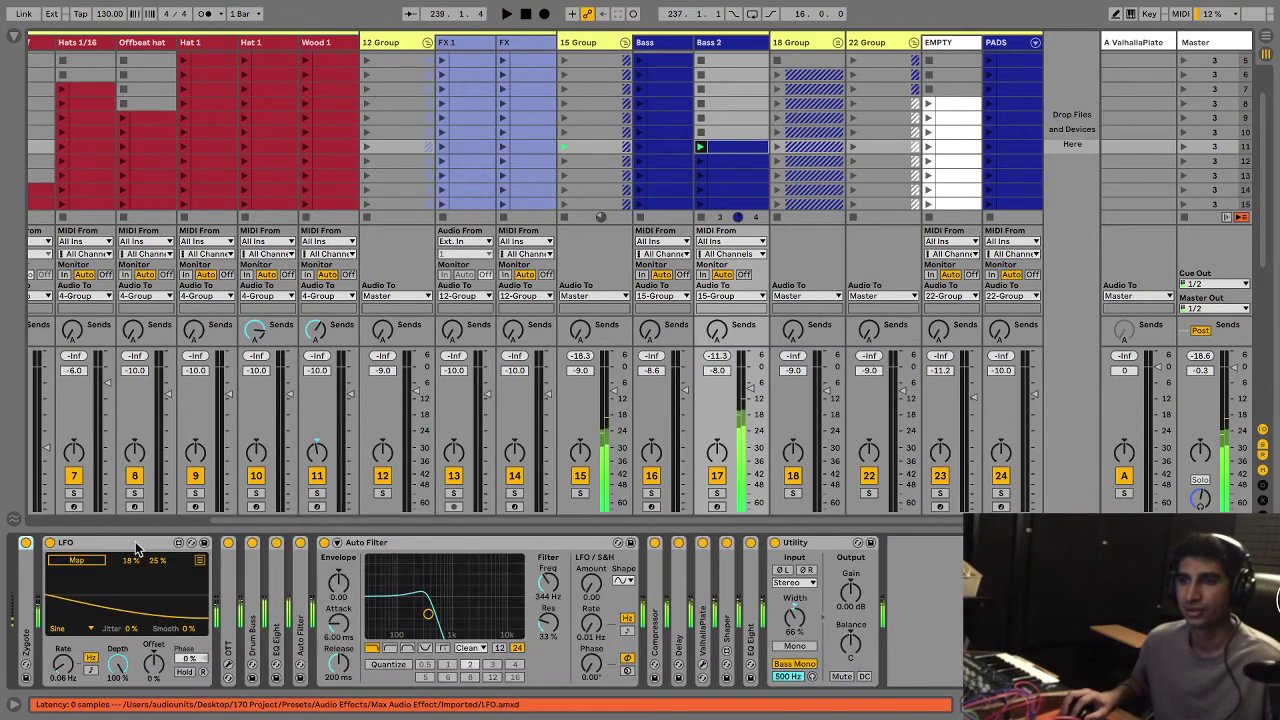
pyautogui.doubleClick(226, 610)
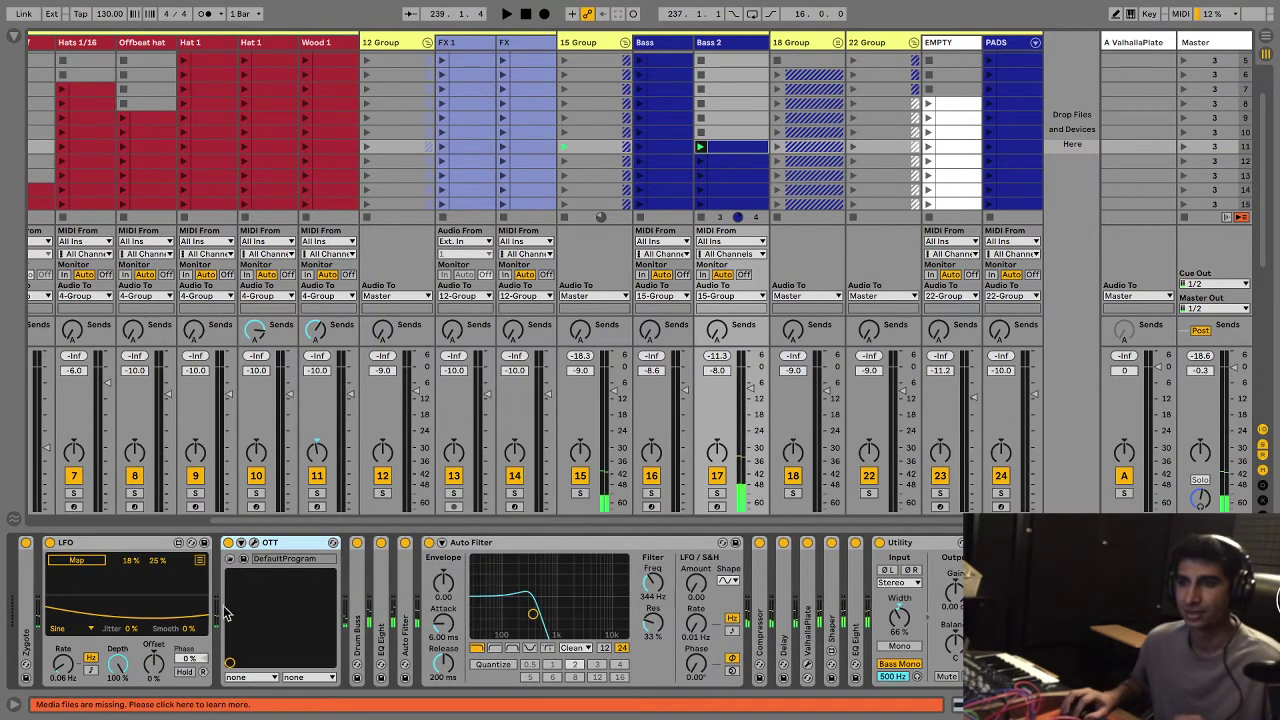
pyautogui.doubleClick(22, 580)
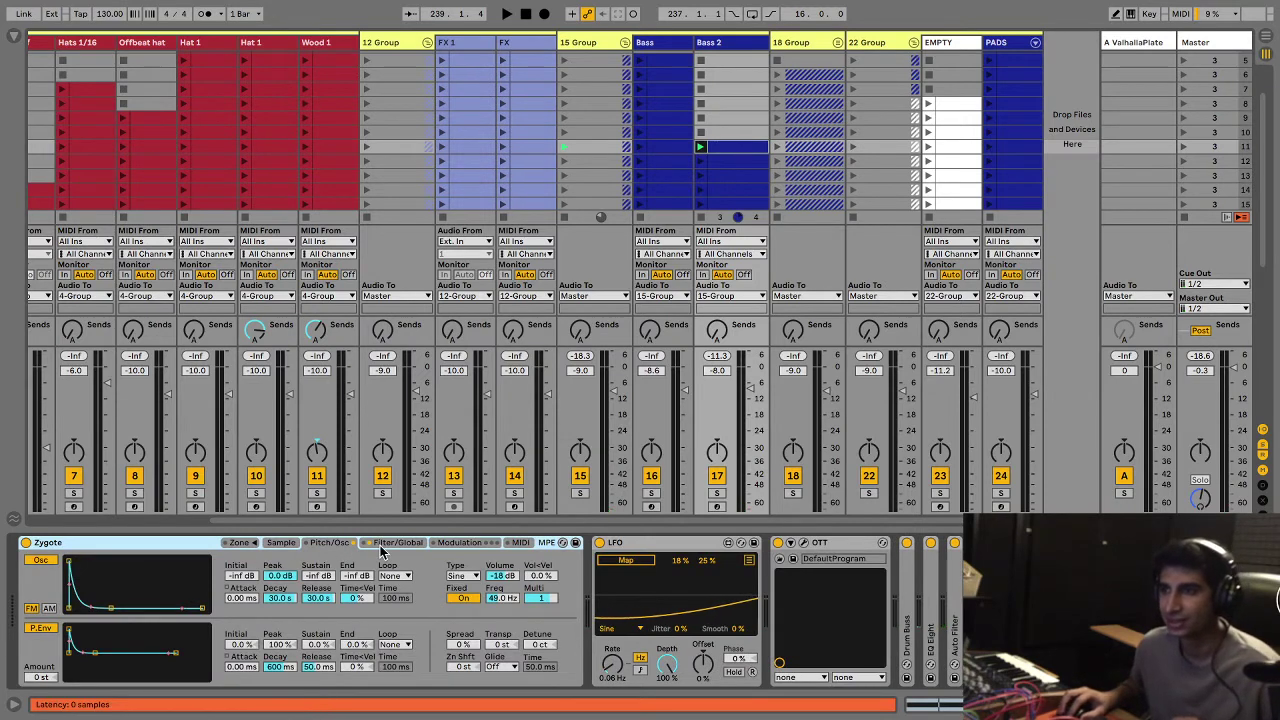
pyautogui.press('space')
# Step: Map the LFO to Zygote's Volume, listen to the modulation, then remove the mapping
pyautogui.click(640, 563)
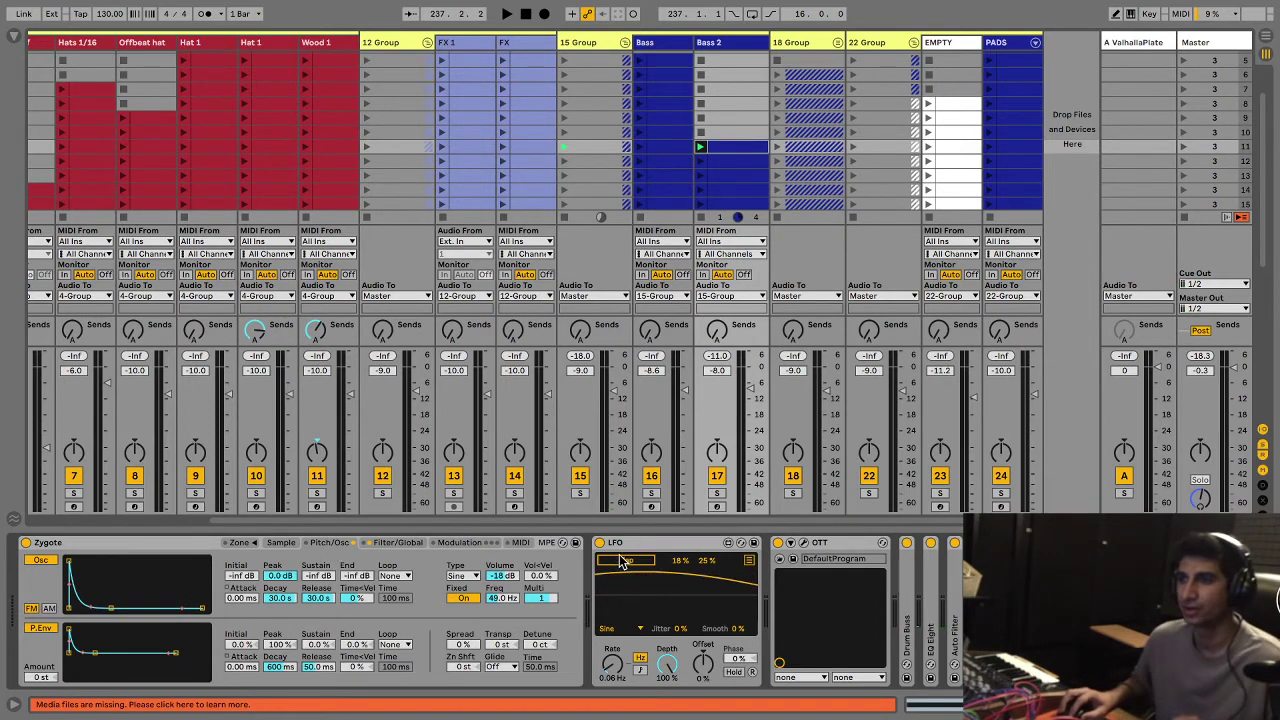
pyautogui.click(503, 576)
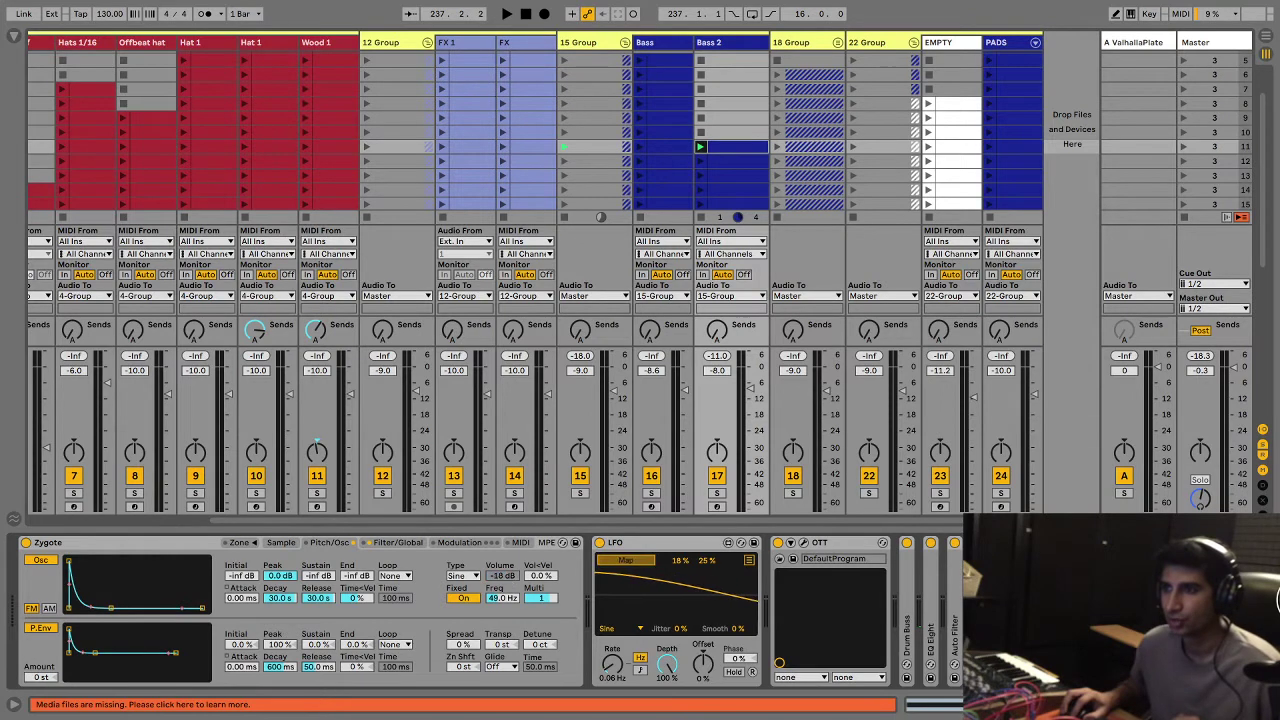
pyautogui.press('space')
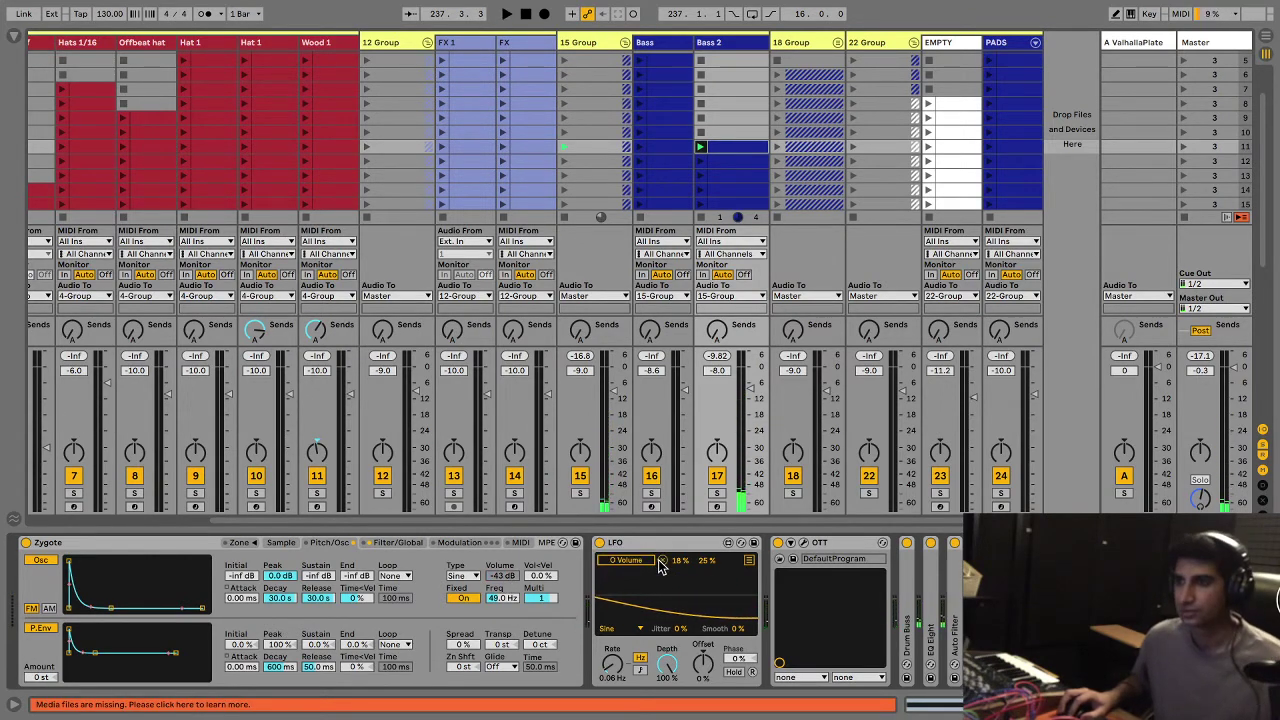
pyautogui.click(661, 561)
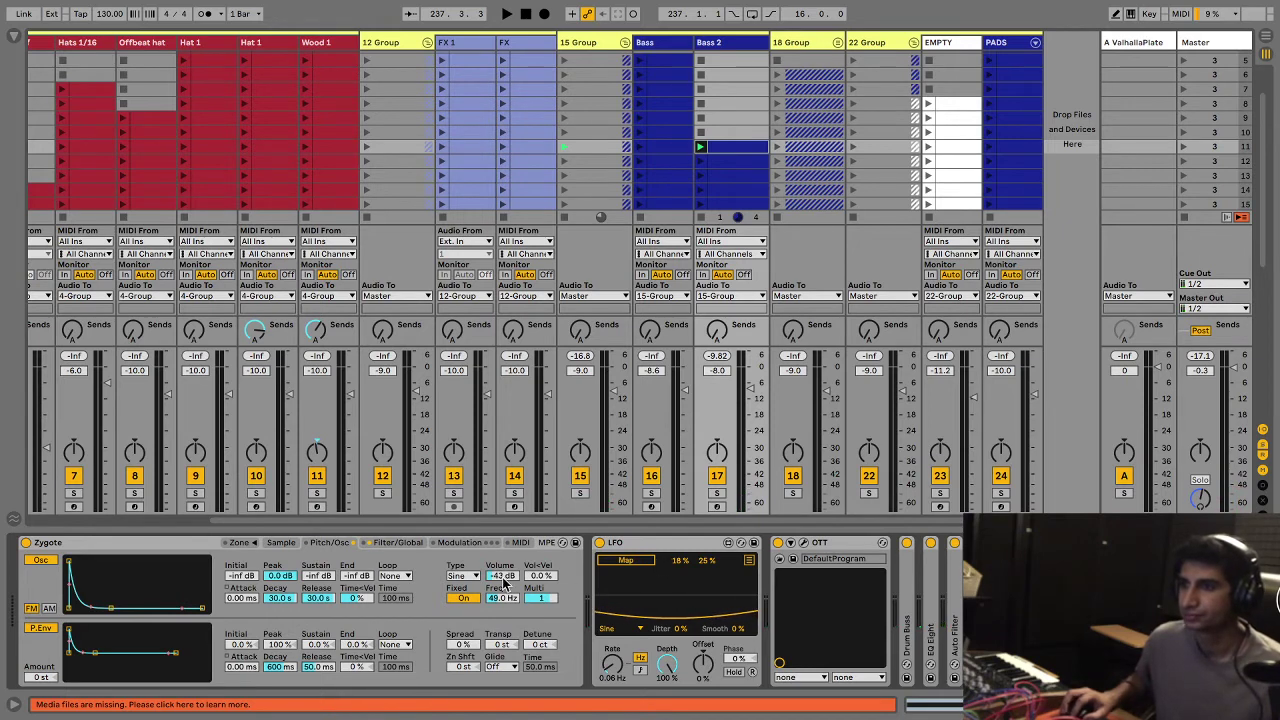
pyautogui.press('space')
# Step: Raise Zygote's volume to -26 dB and delete the LFO from the Bass 2 chain
pyautogui.moveTo(503, 581); pyautogui.dragTo(503, 545)
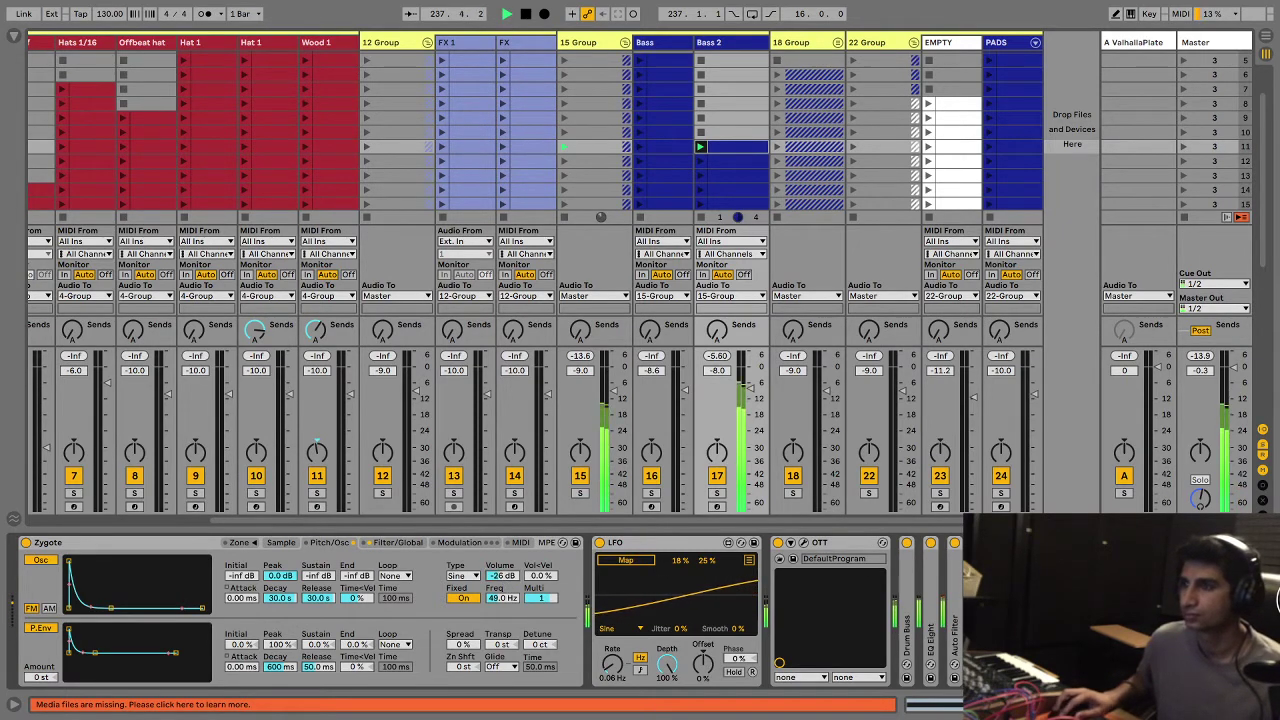
pyautogui.press('space')
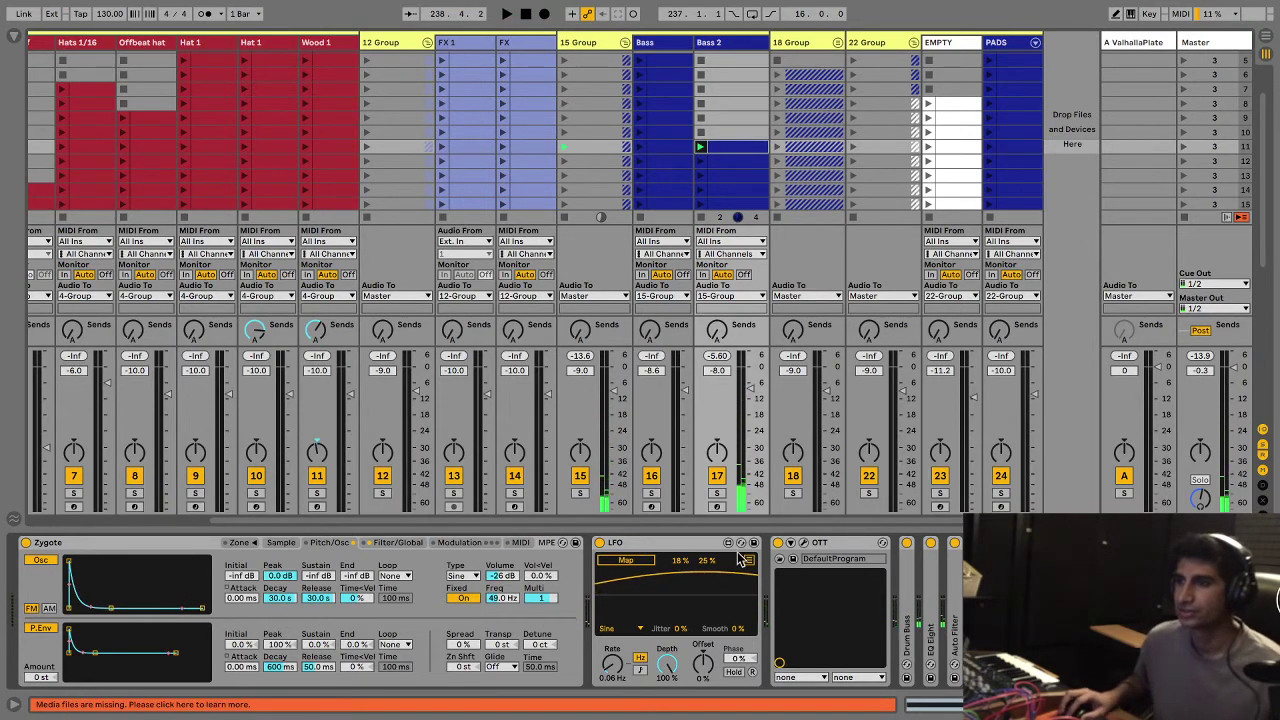
pyautogui.press('Delete')
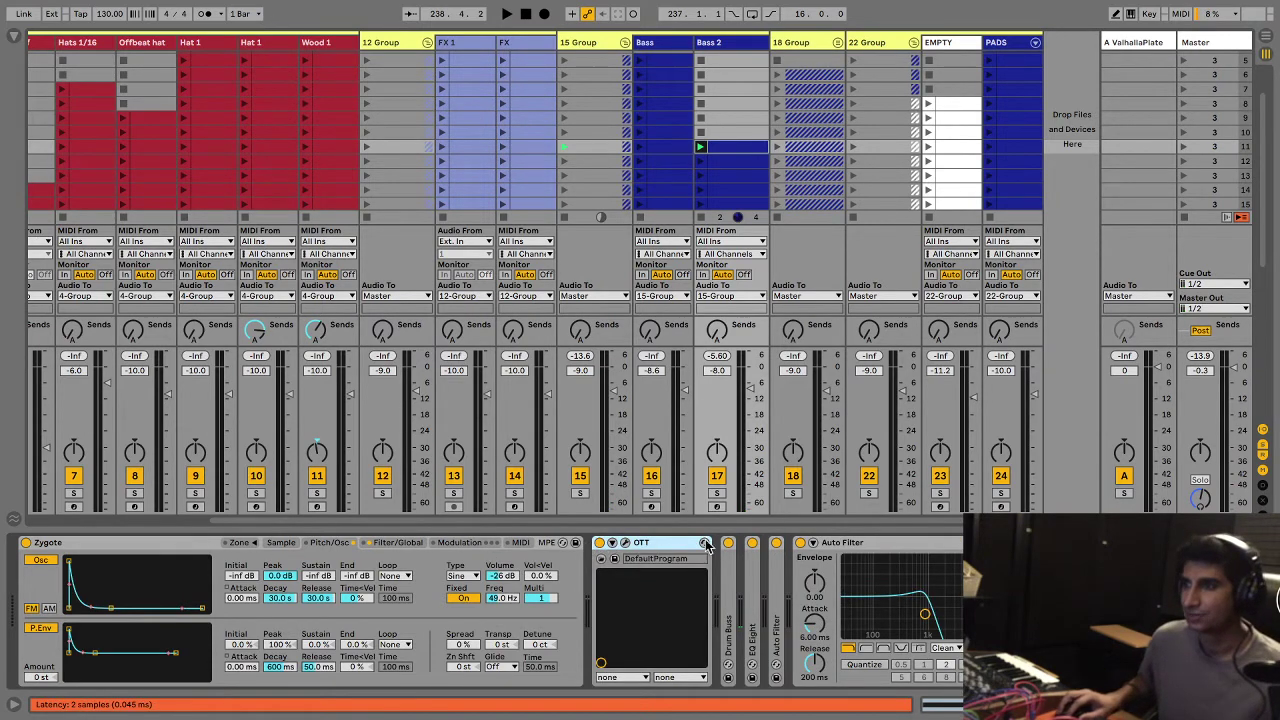
# Step: Switch off Drum Buss and the Auto Filters, bypass OTT, and audition the chain without it
pyautogui.click(752, 543)
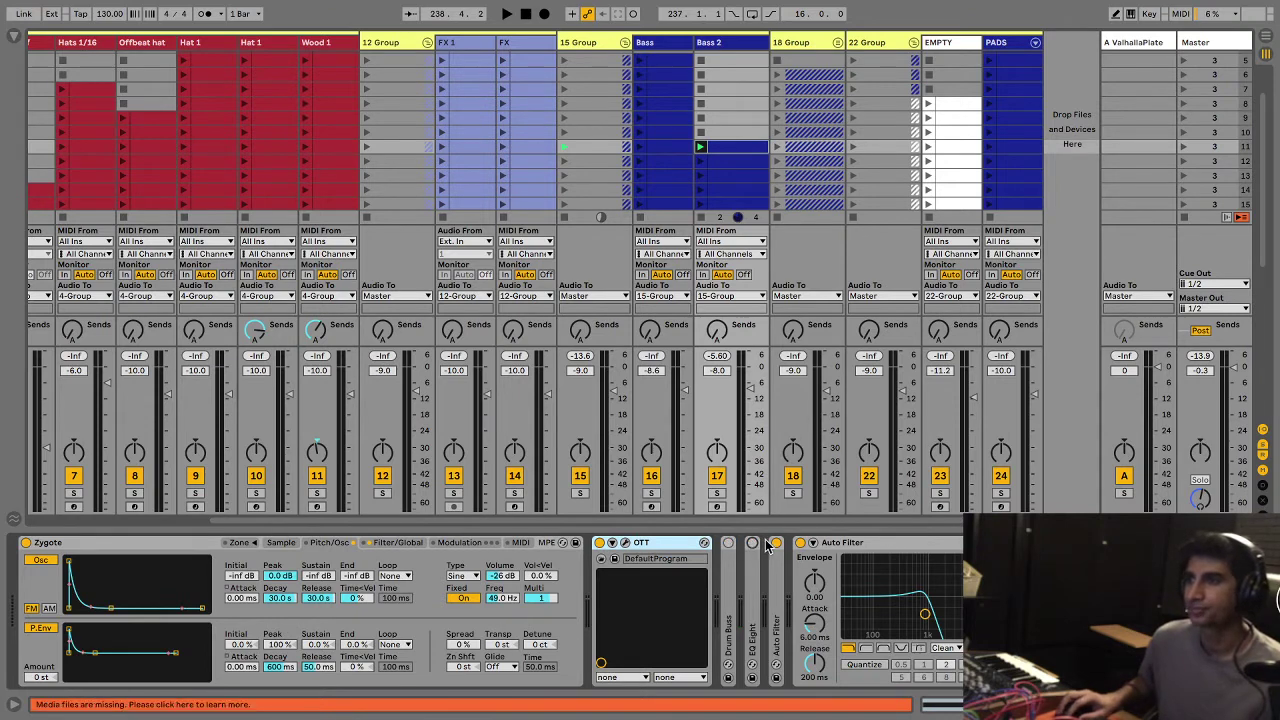
pyautogui.click(775, 543)
pyautogui.click(801, 542)
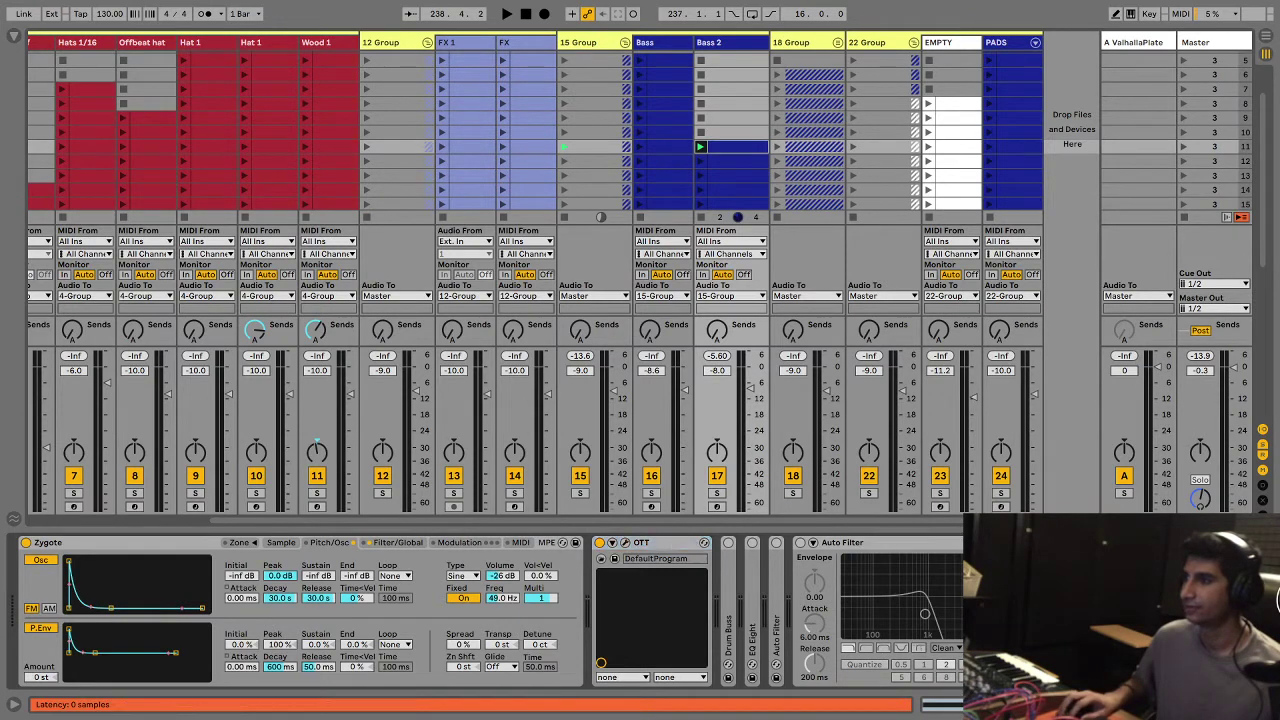
pyautogui.click(600, 542)
pyautogui.press('space')
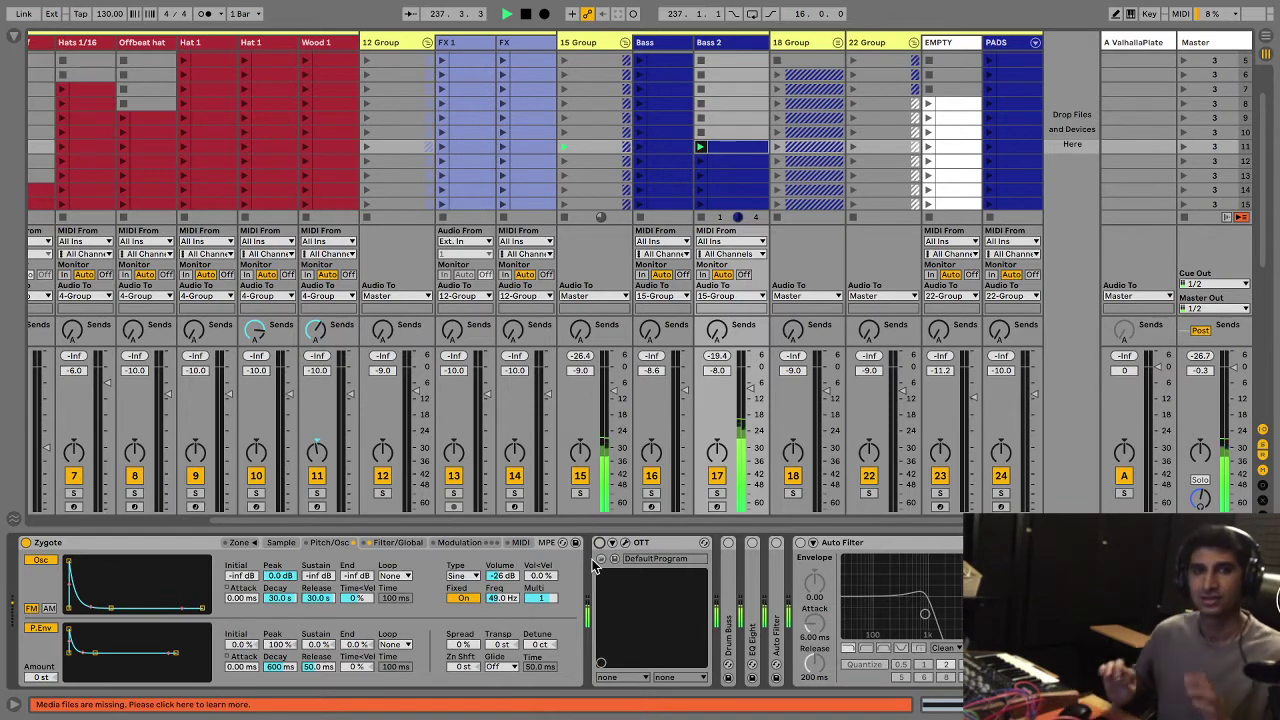
pyautogui.press('space')
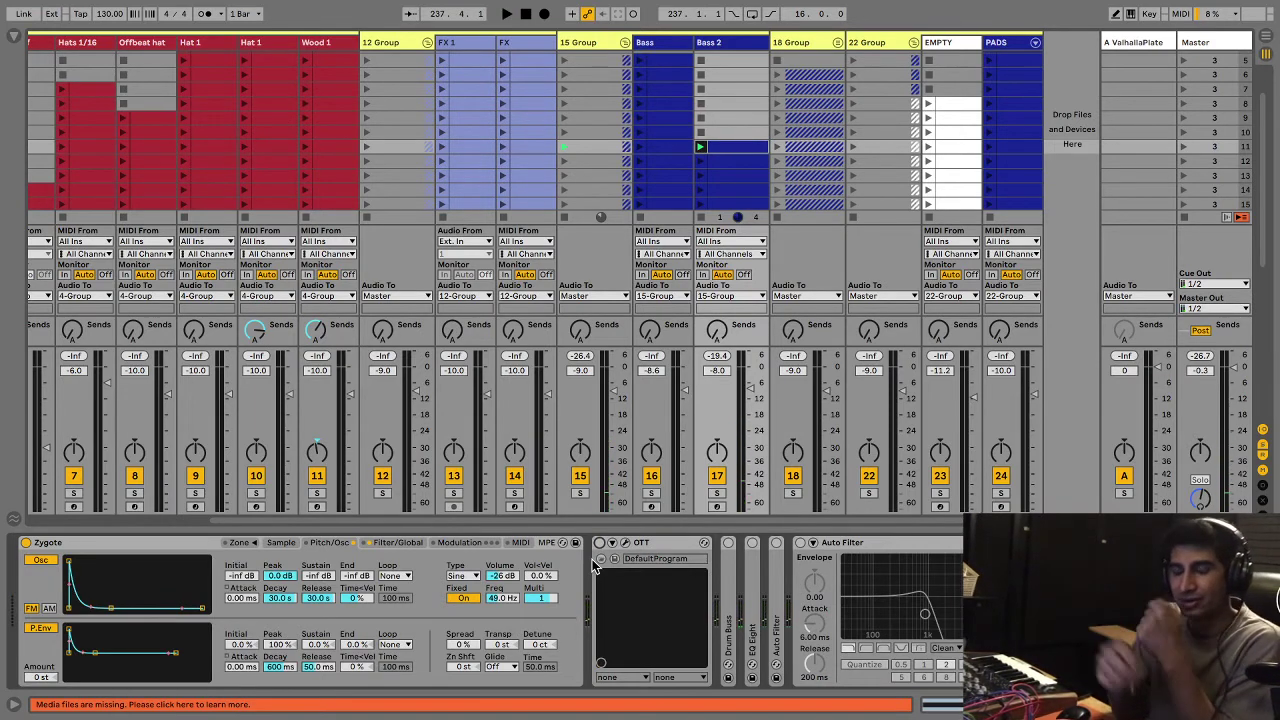
pyautogui.press('space')
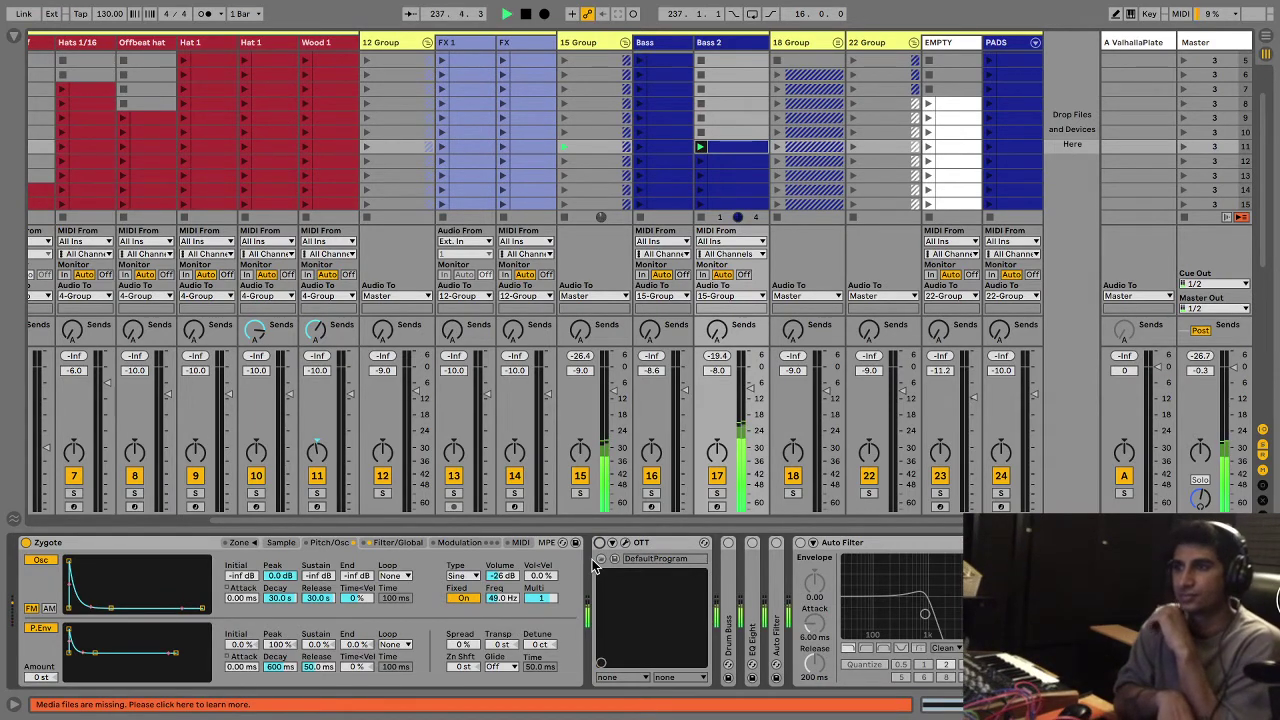
pyautogui.press('space')
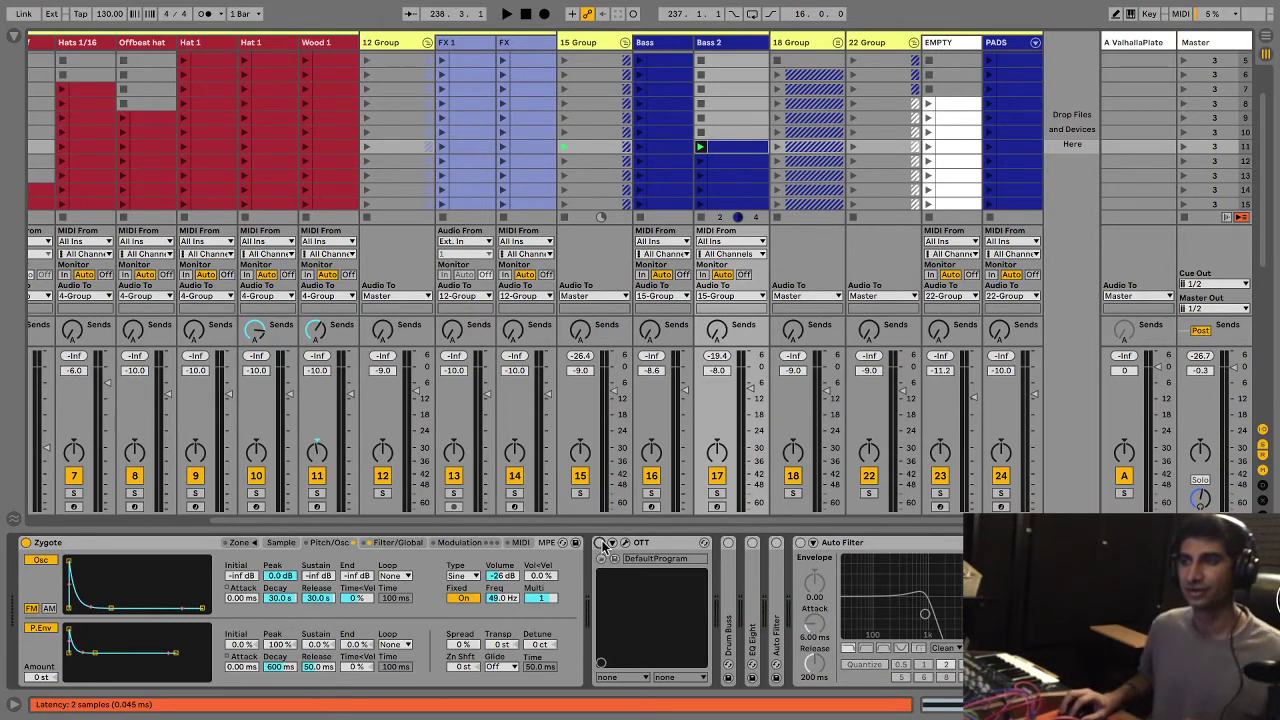
# Step: Turn OTT back on and play the track to hear its effect
pyautogui.click(600, 542)
pyautogui.press('space')
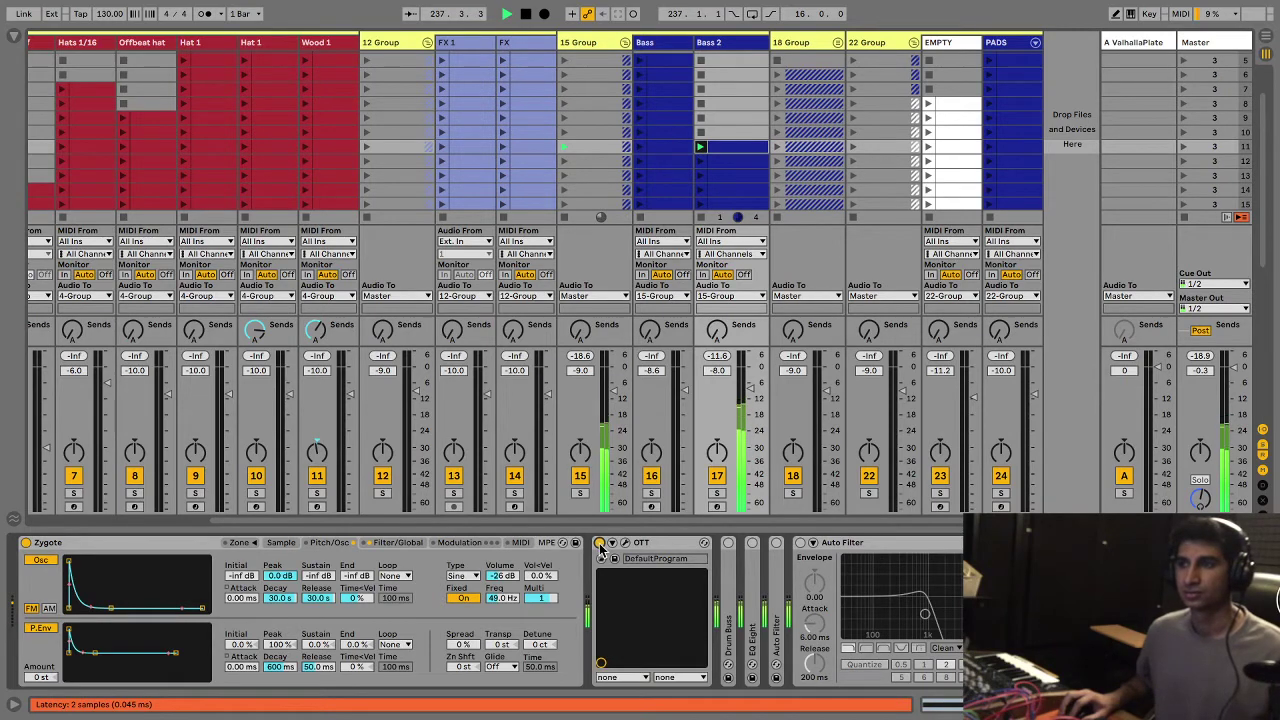
pyautogui.press('space')
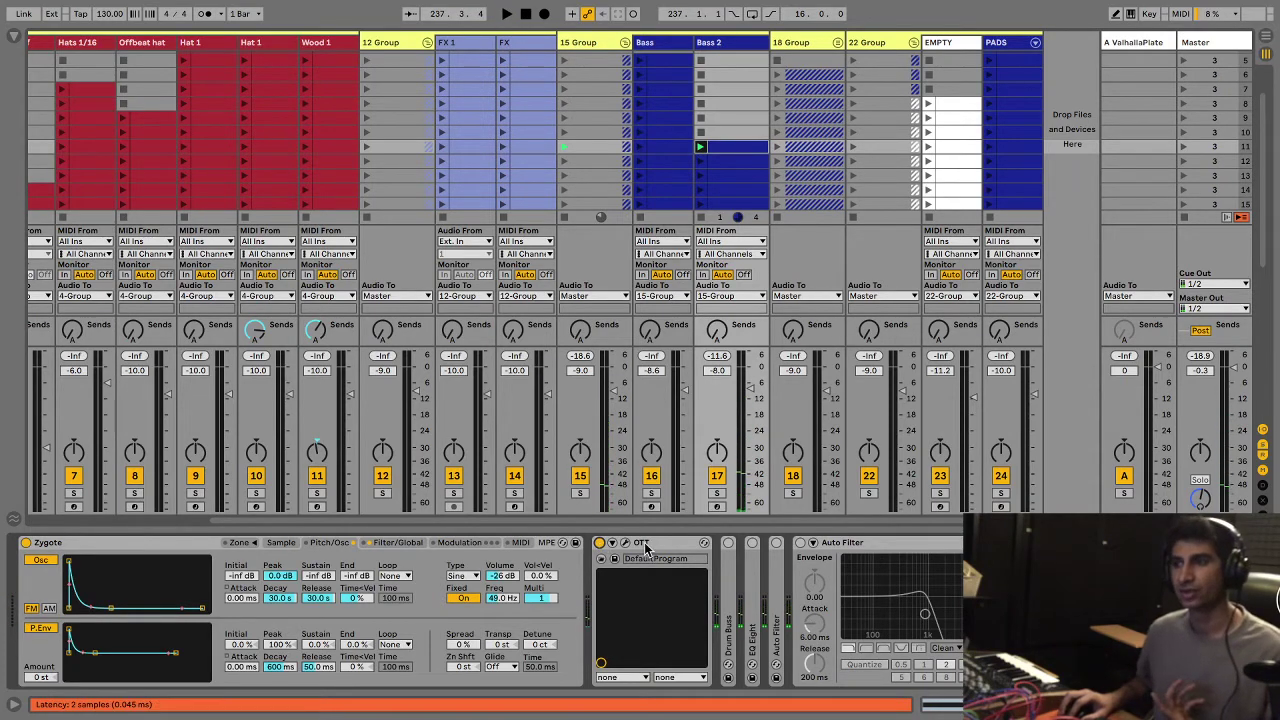
# Step: Fold OTT away, then briefly inspect Drum Buss and EQ Eight before folding them
pyautogui.doubleClick(647, 545)
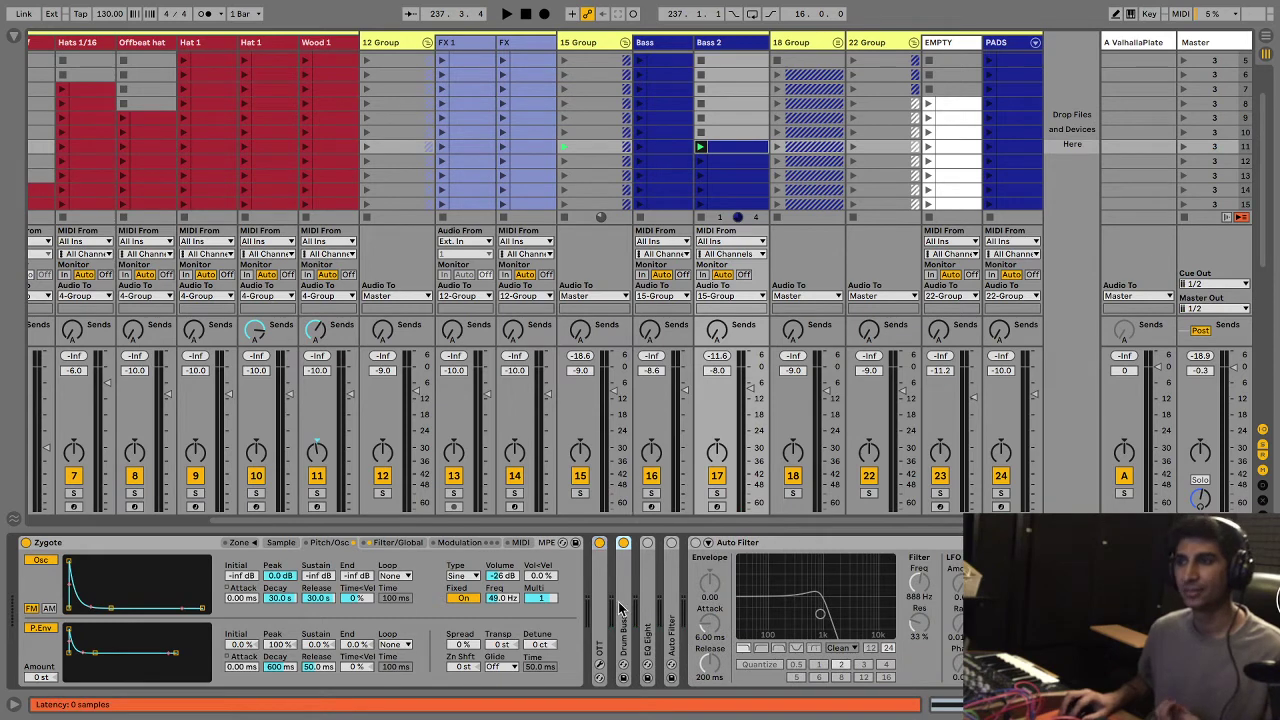
pyautogui.doubleClick(620, 607)
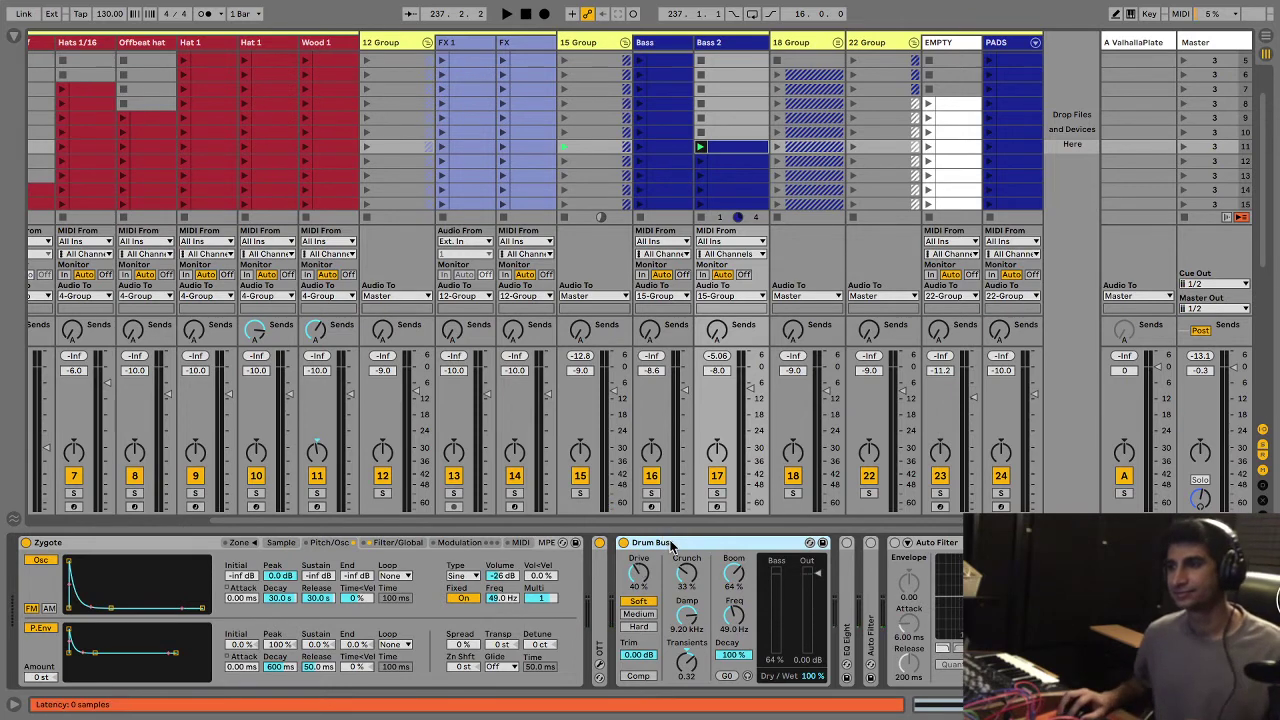
pyautogui.doubleClick(661, 541)
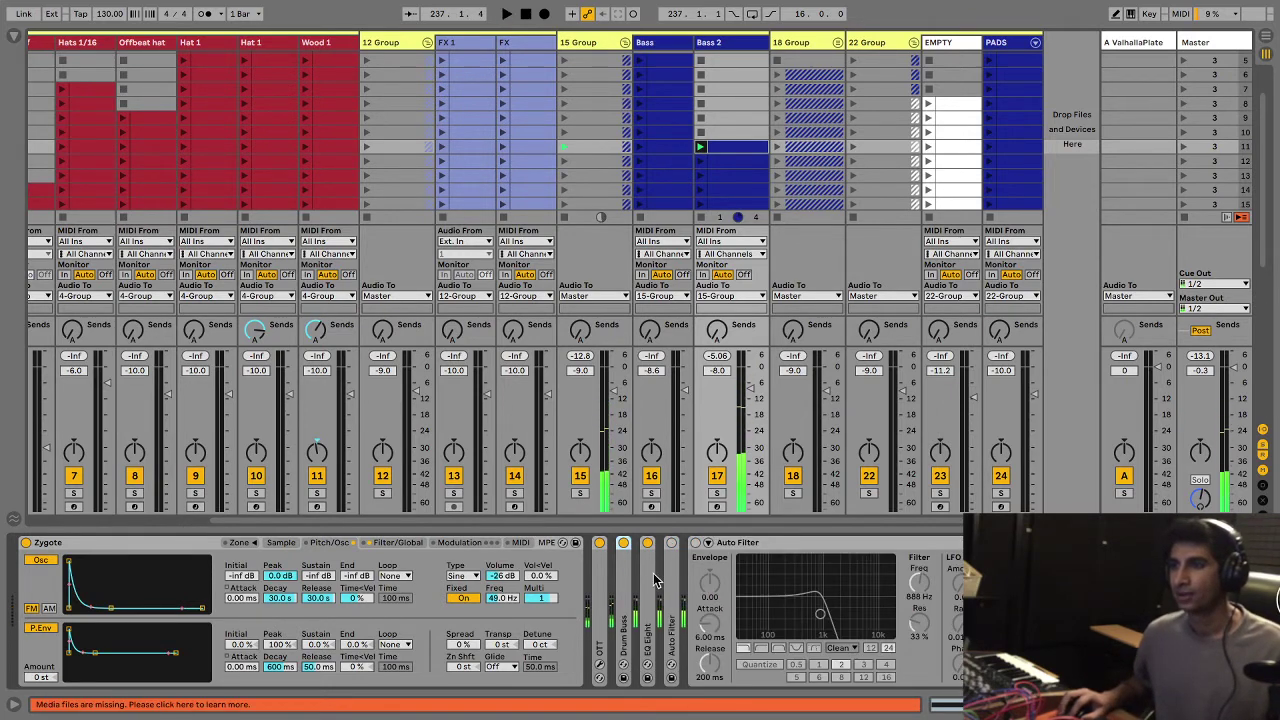
pyautogui.doubleClick(647, 546)
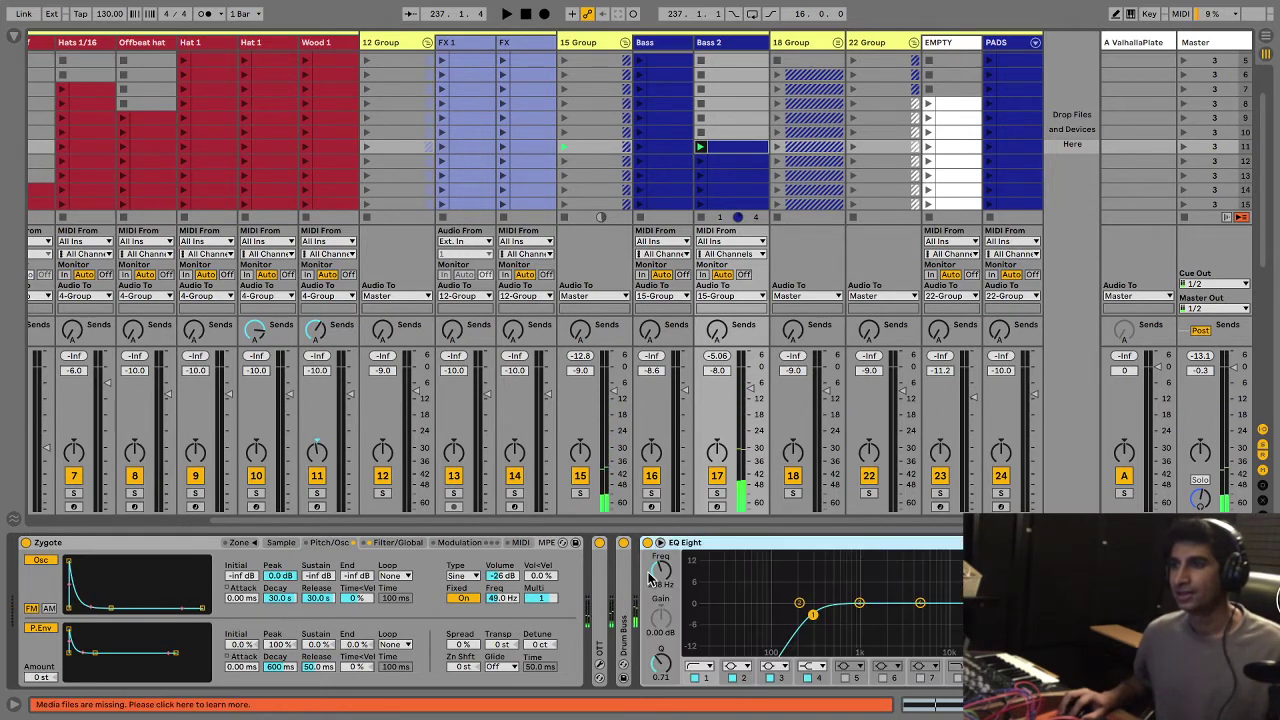
pyautogui.doubleClick(712, 543)
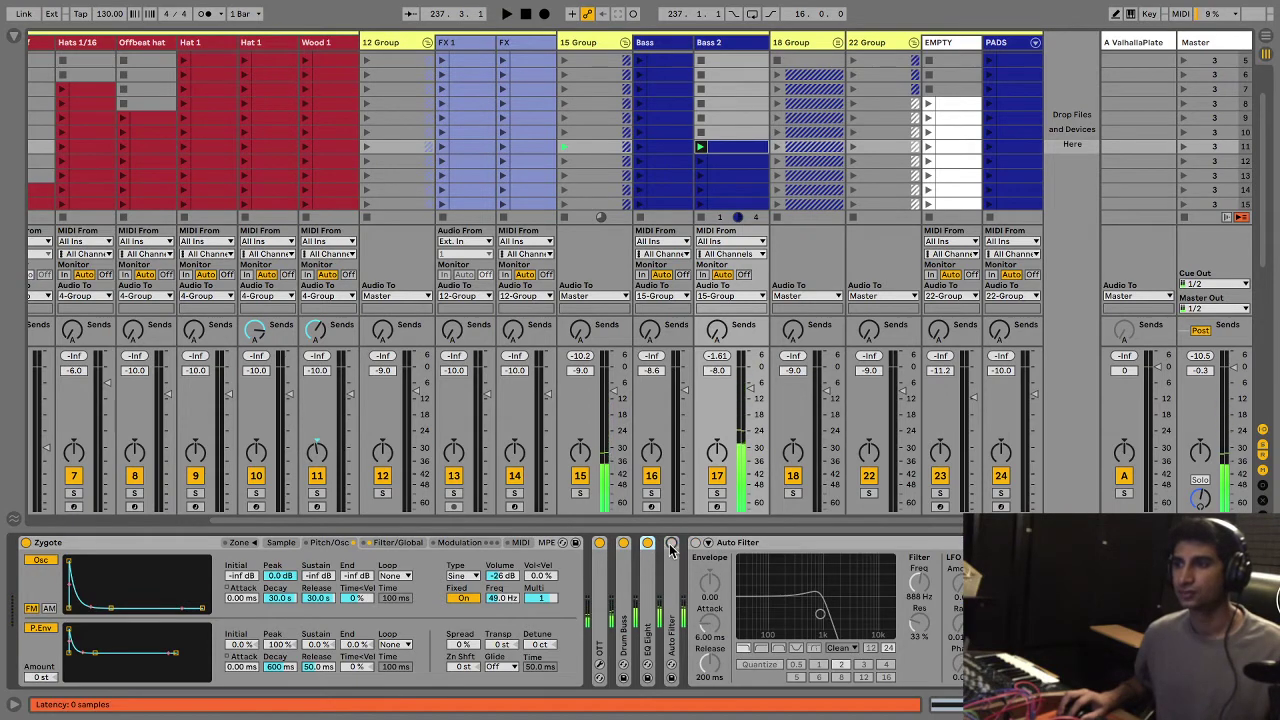
# Step: Expand the first Auto Filter and play to hear its Shaper-modulated cutoff
pyautogui.doubleClick(672, 577)
pyautogui.press('space')
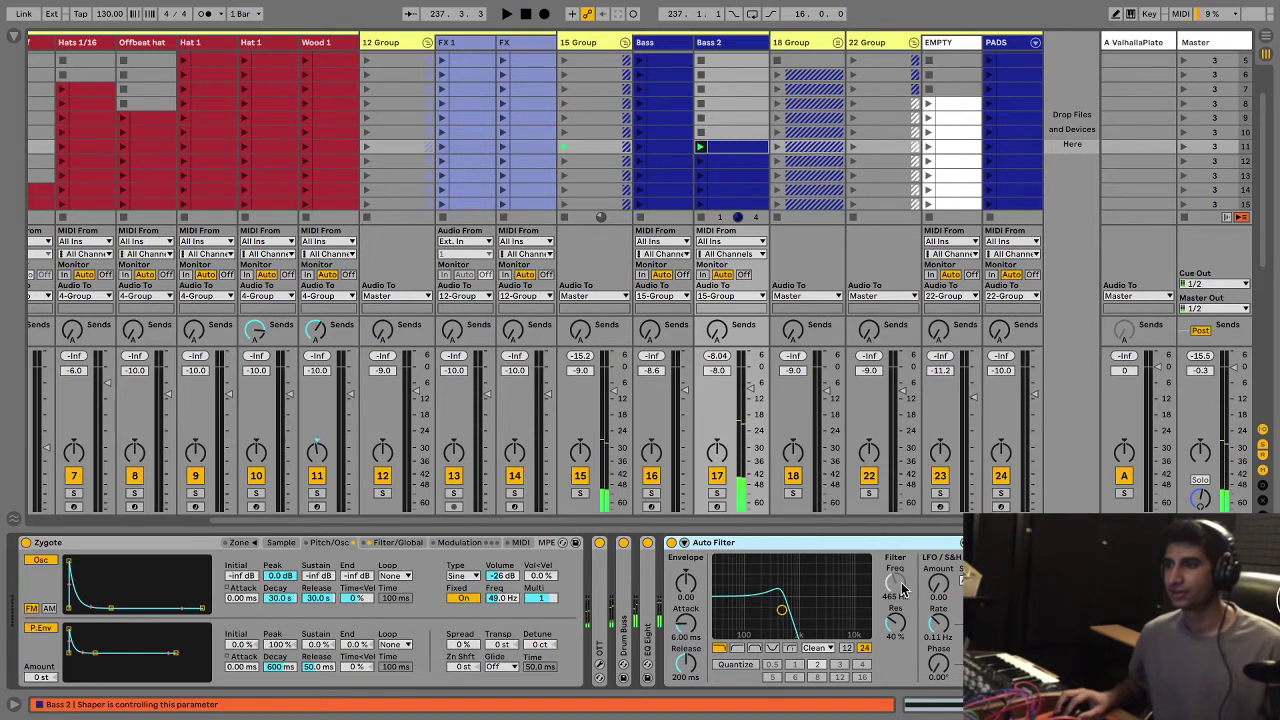
pyautogui.hscroll(5, 901, 588)
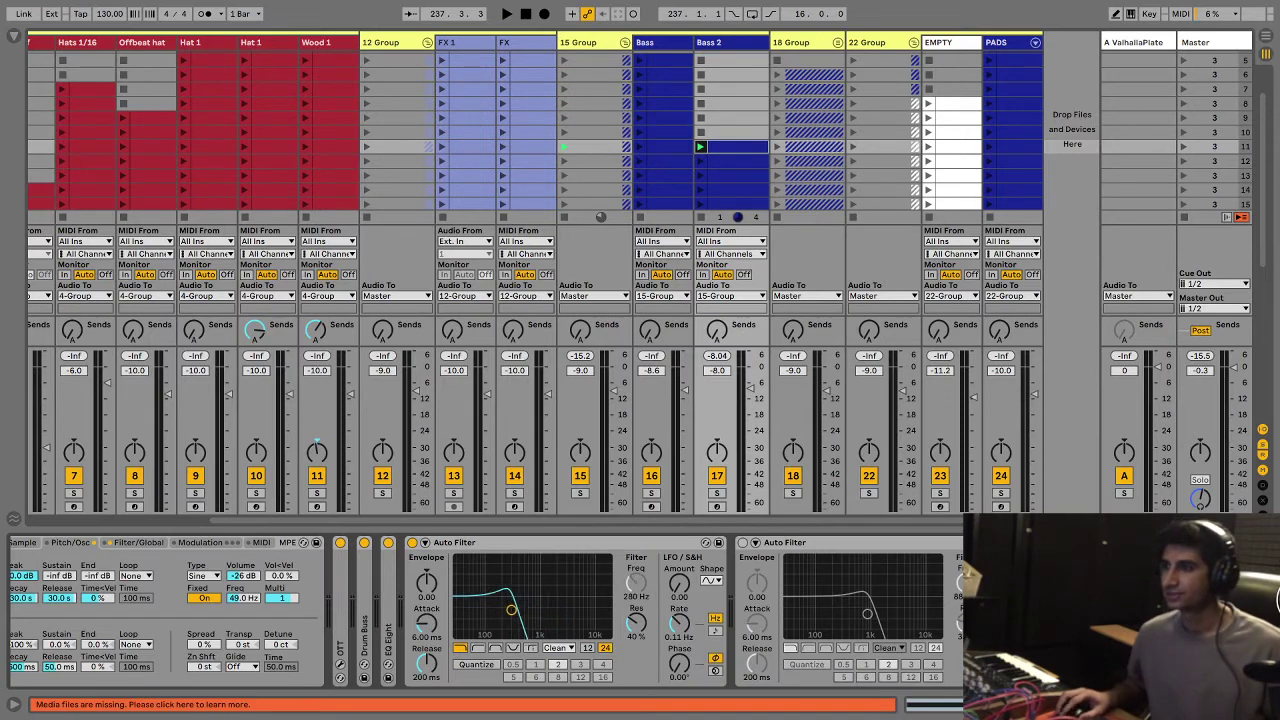
pyautogui.hscroll(2, 728, 634)
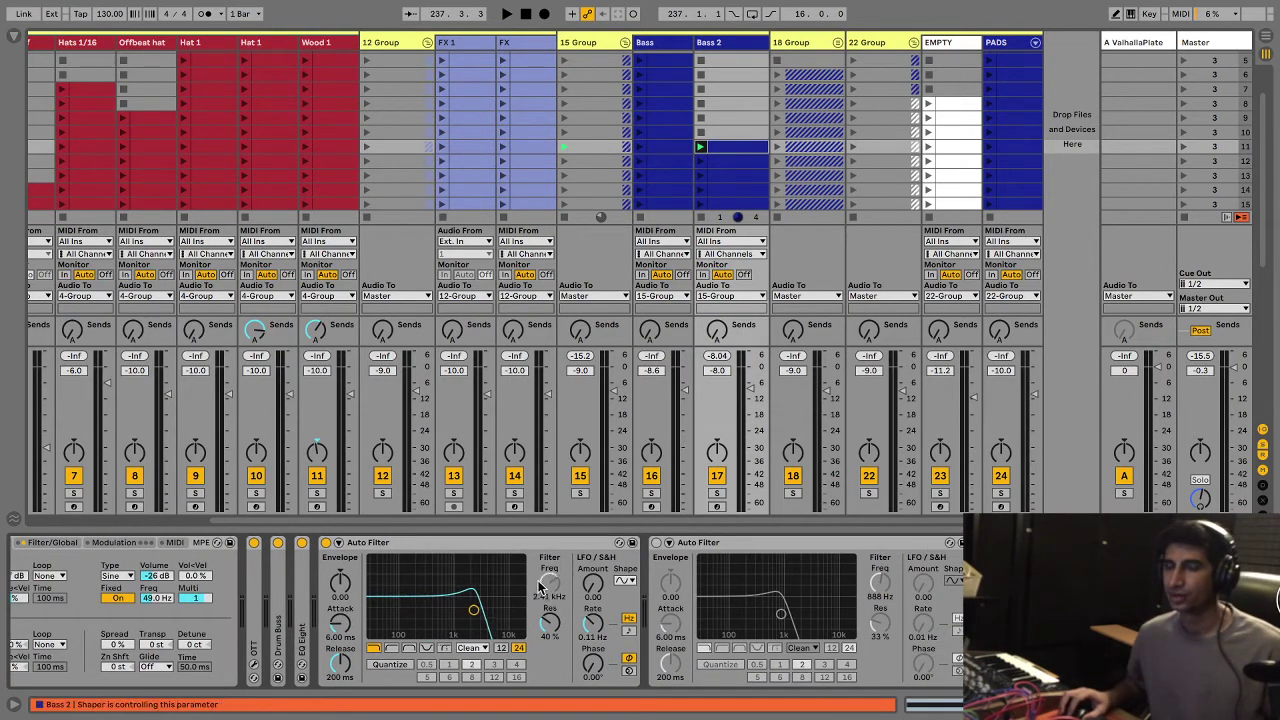
pyautogui.press('space')
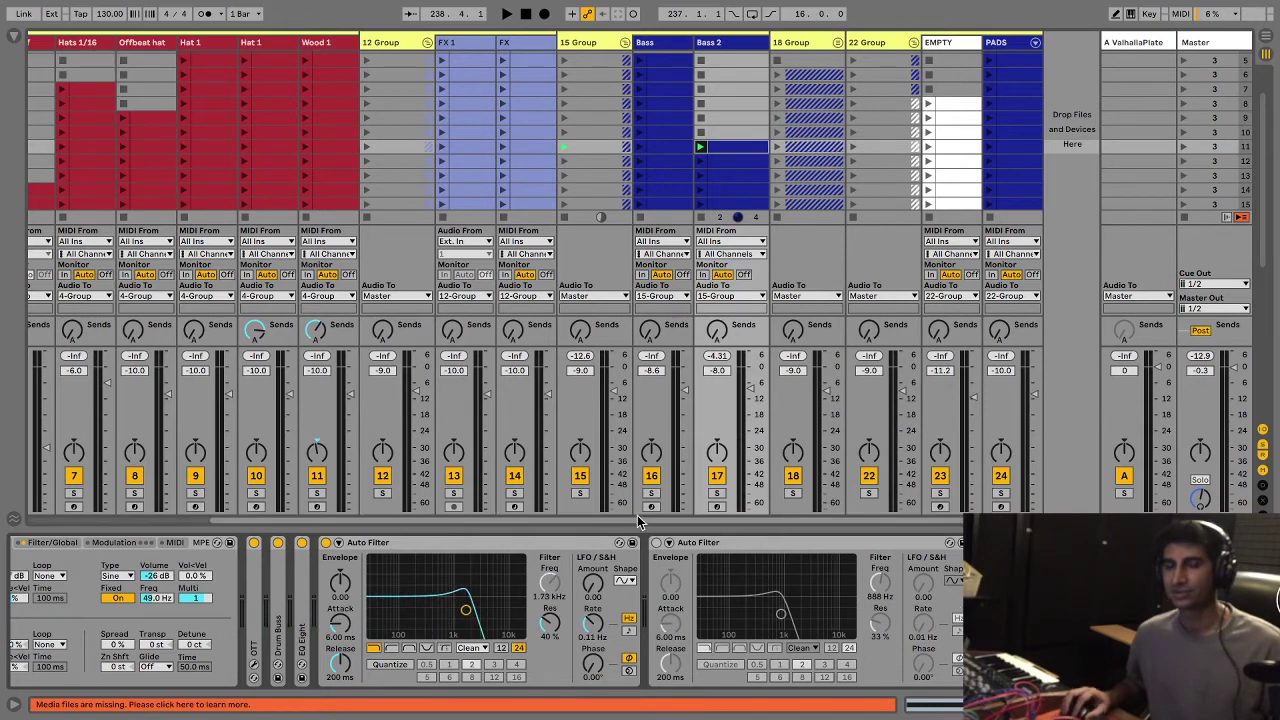
# Step: Fold the first Auto Filter, Shaper, ValhallaPlate and later EQ Eight after inspecting them
pyautogui.doubleClick(570, 543)
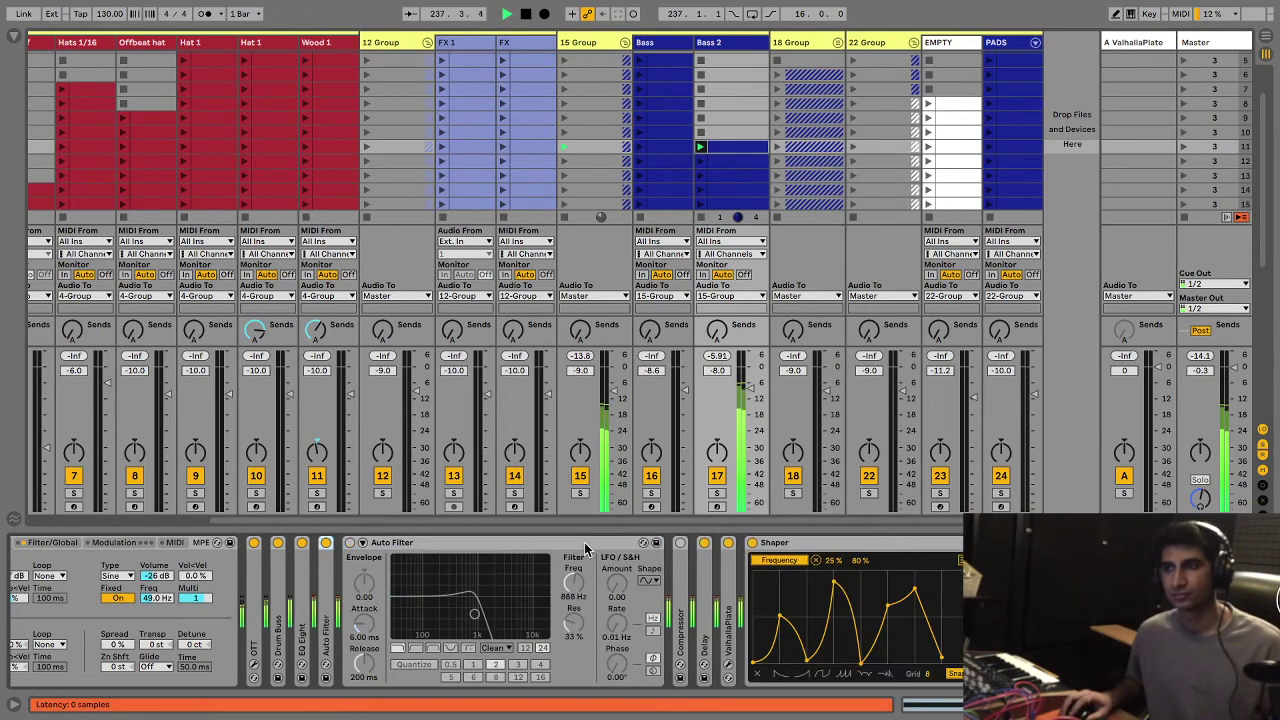
pyautogui.doubleClick(727, 596)
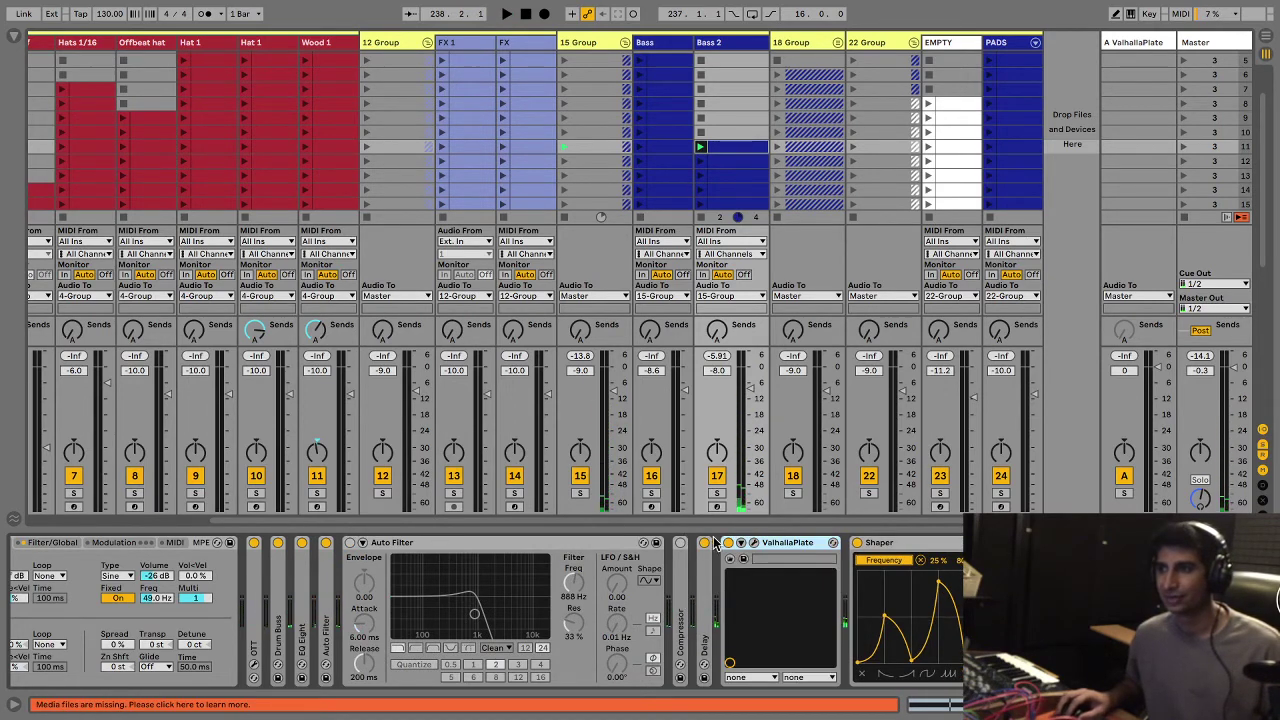
pyautogui.doubleClick(766, 546)
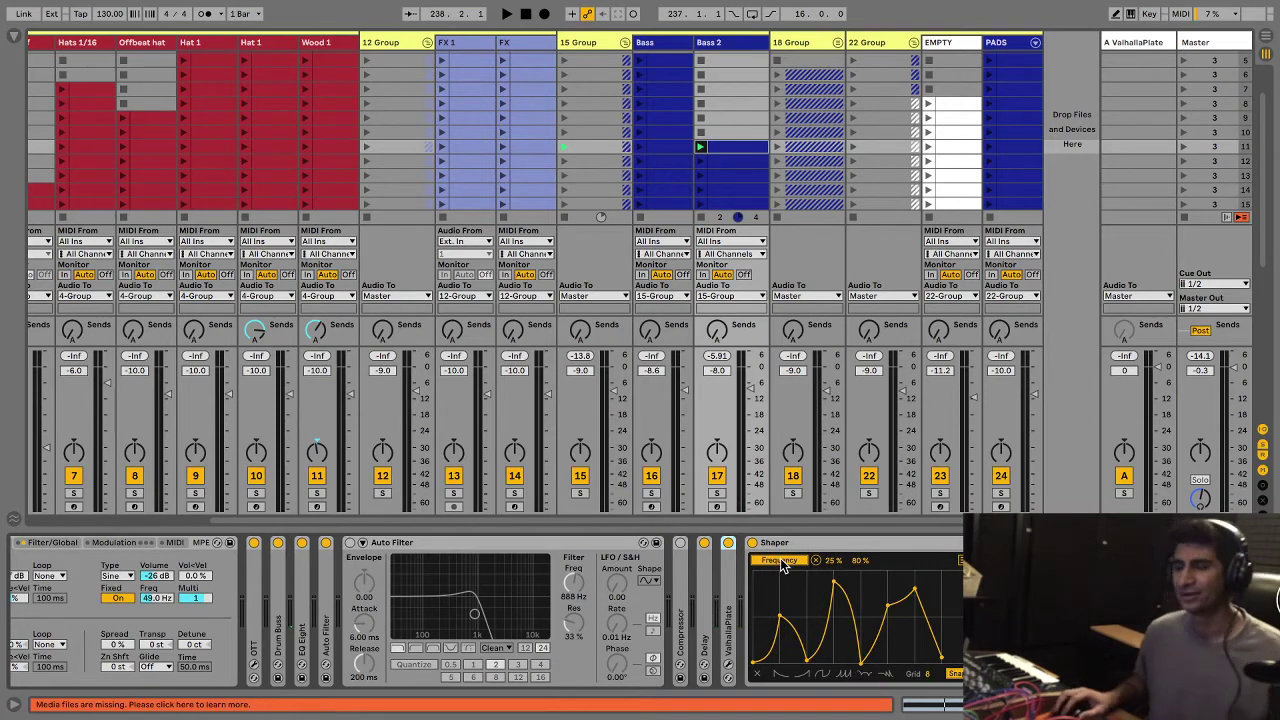
pyautogui.doubleClick(780, 545)
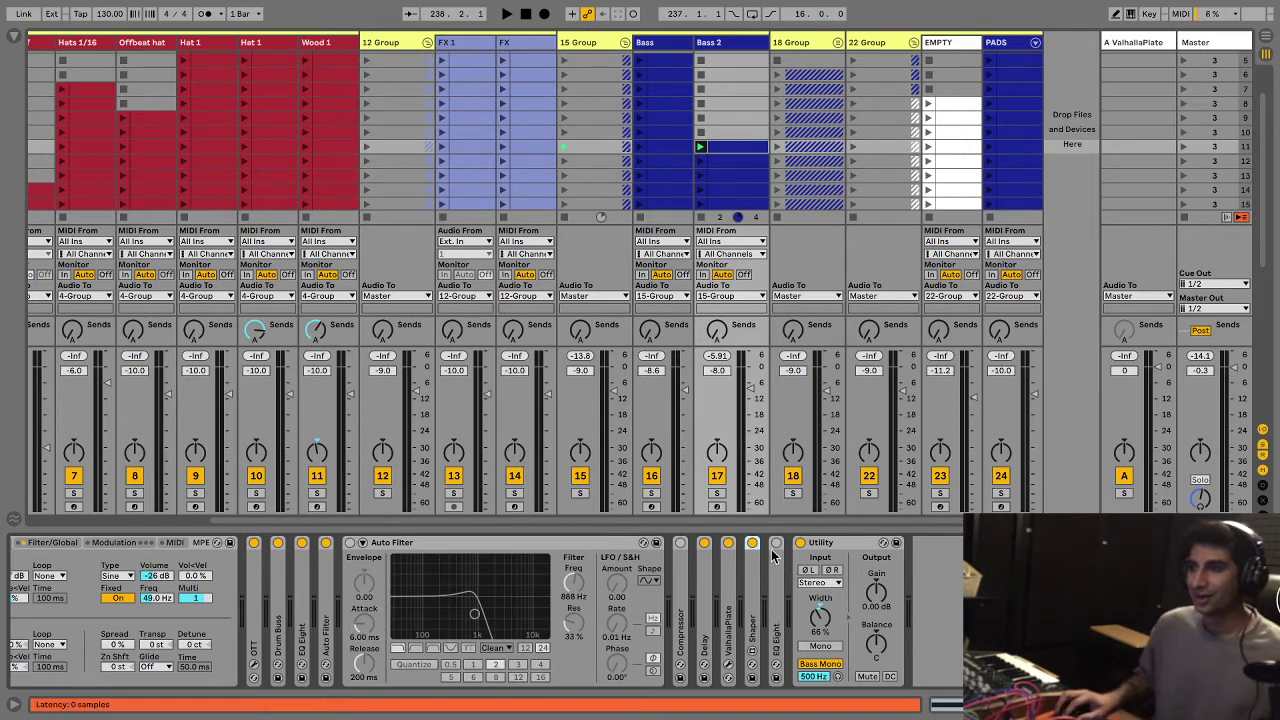
pyautogui.doubleClick(777, 551)
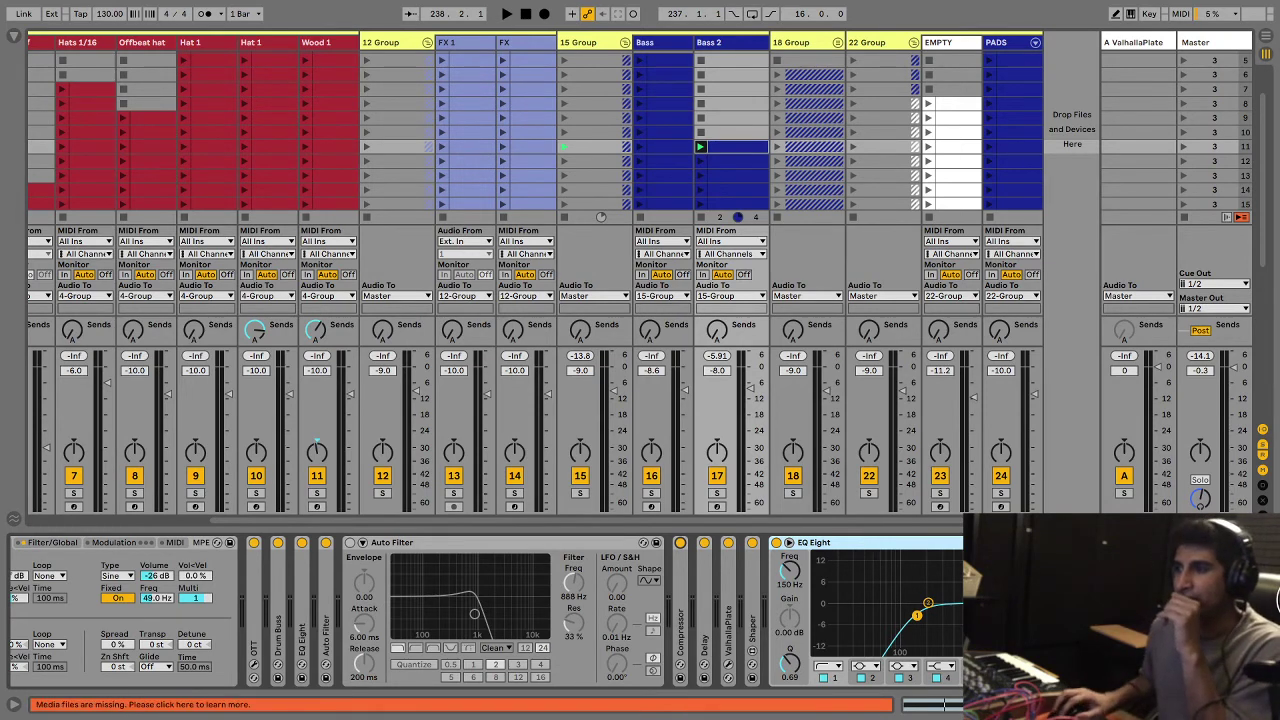
pyautogui.doubleClick(955, 545)
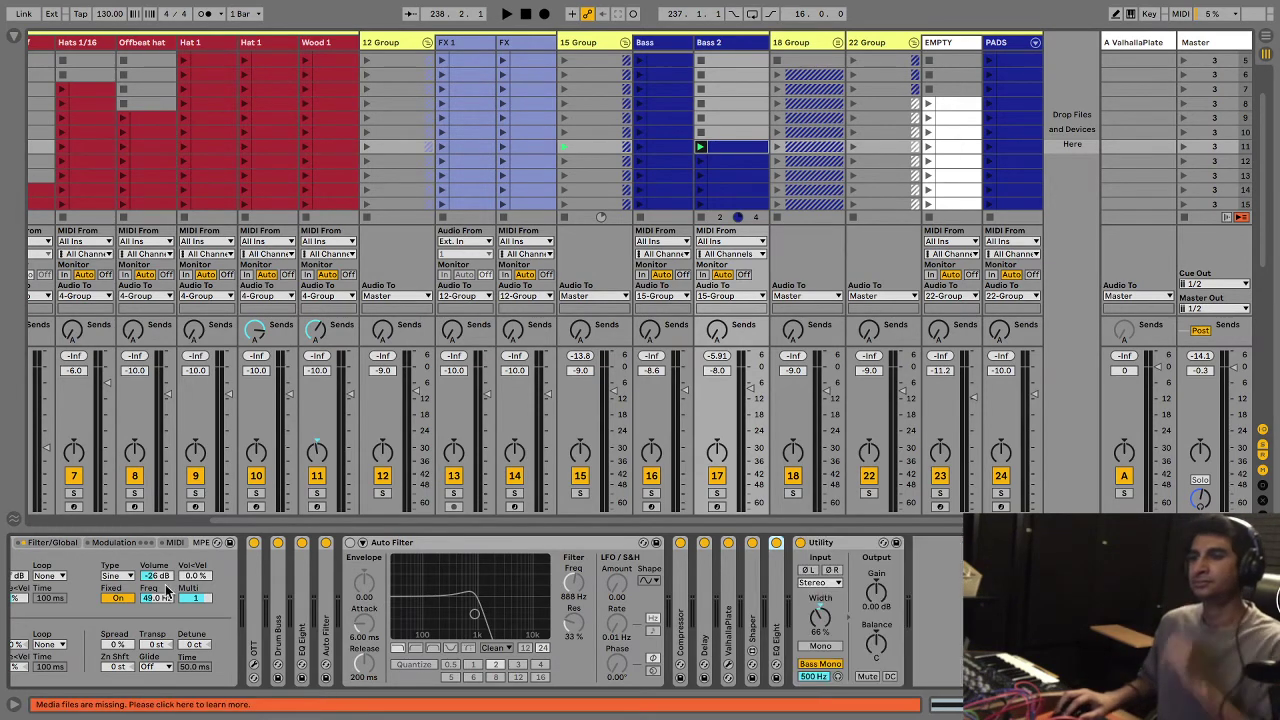
# Step: Enable the second Auto Filter and set its cutoff to 614 Hz during playback
pyautogui.click(347, 543)
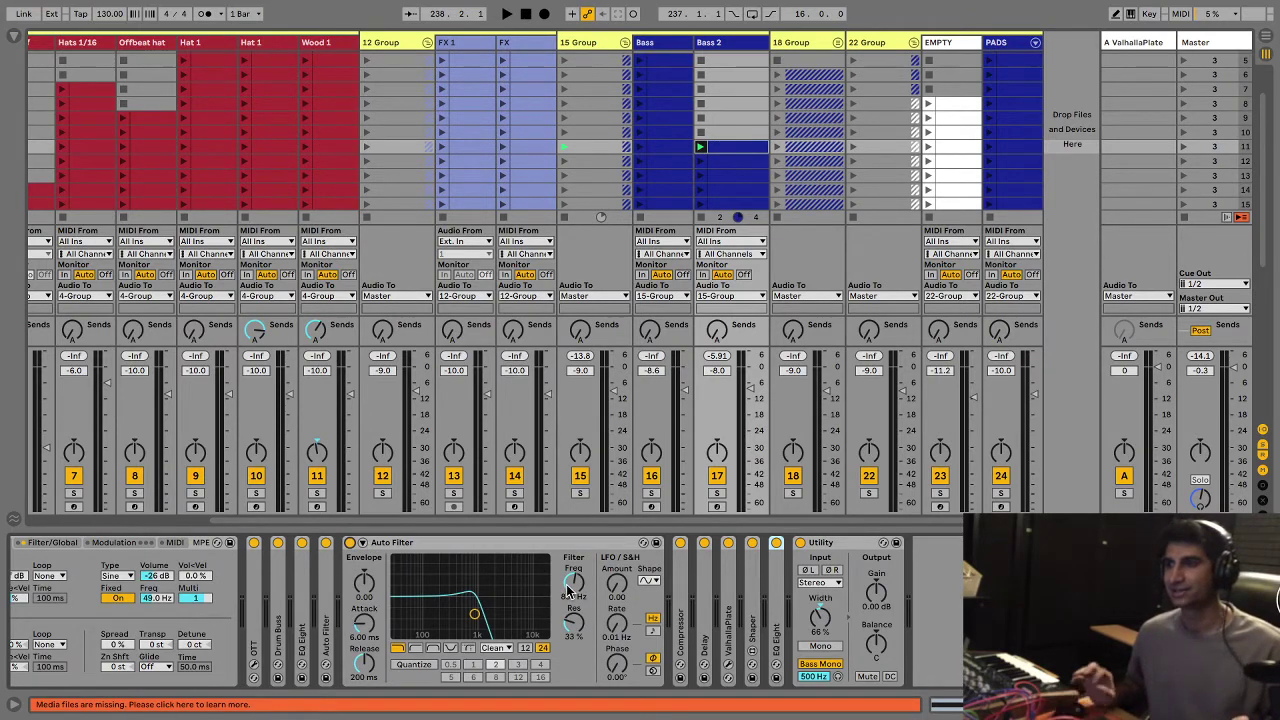
pyautogui.press('space')
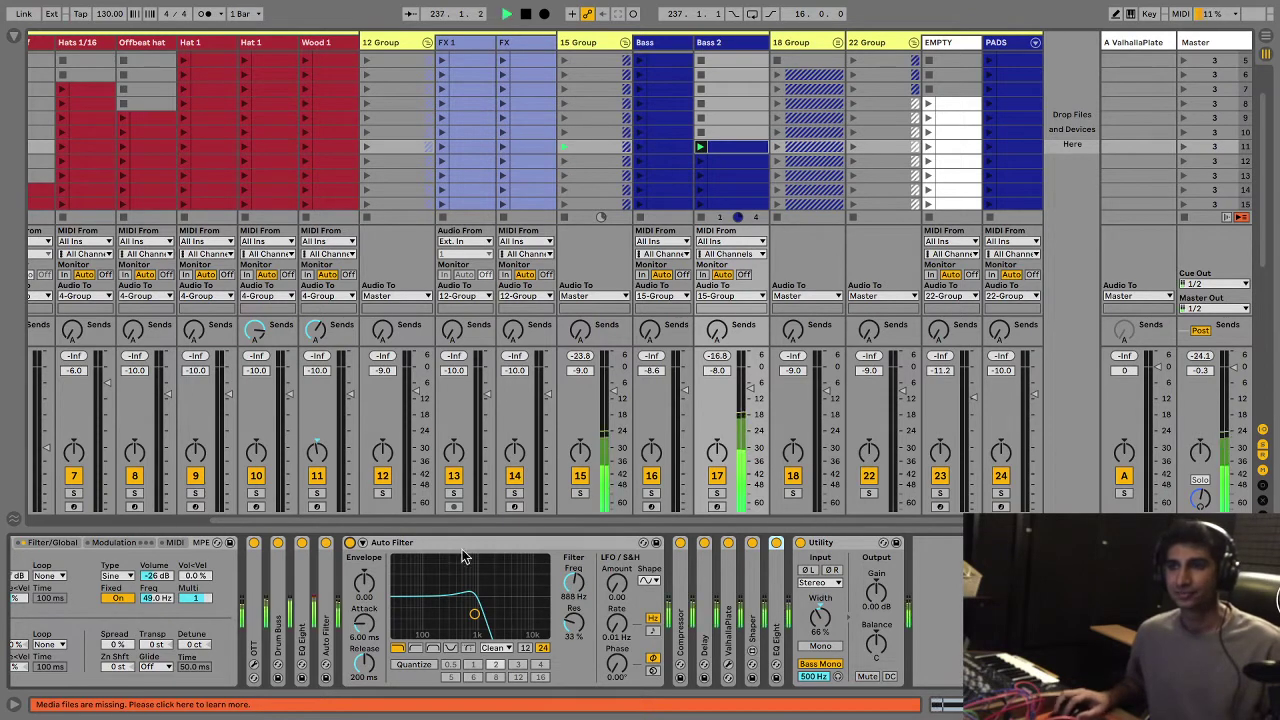
pyautogui.moveTo(453, 613); pyautogui.dragTo(466, 613)
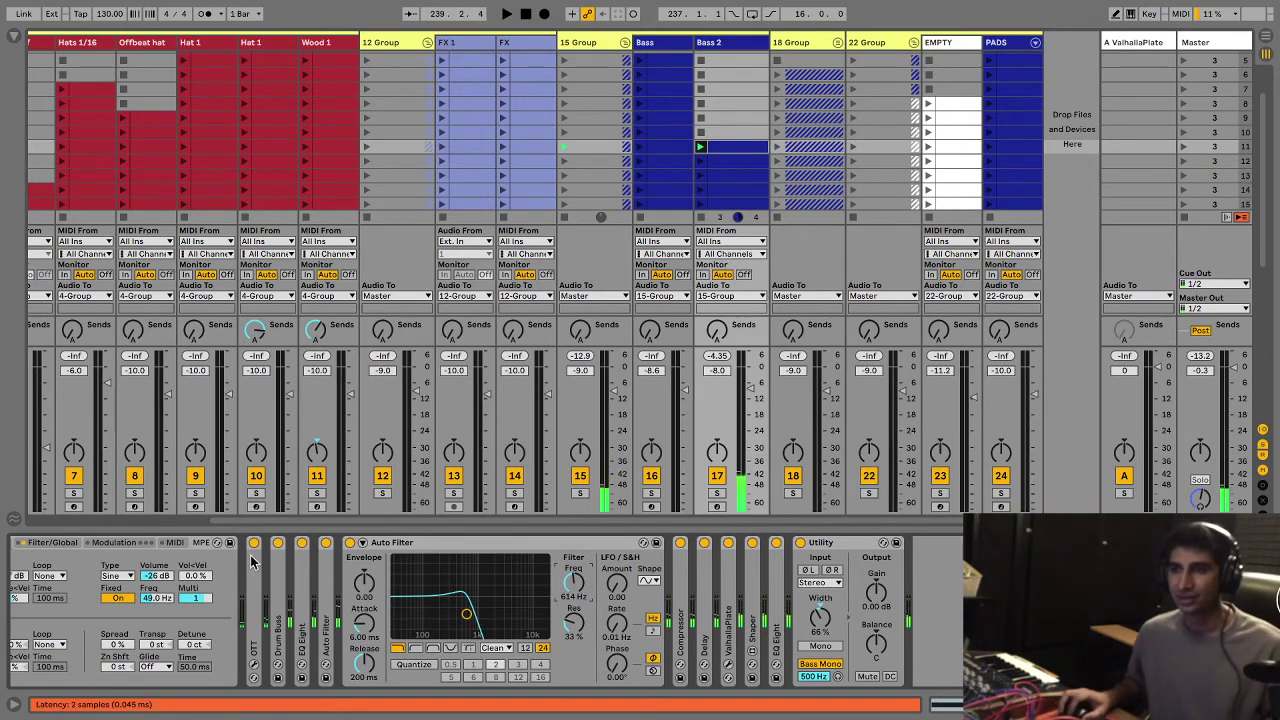
# Step: Fold the Zygote, Auto Filter and Utility devices and hide the device panel
pyautogui.hscroll(-3, 253, 563)
pyautogui.doubleClick(195, 547)
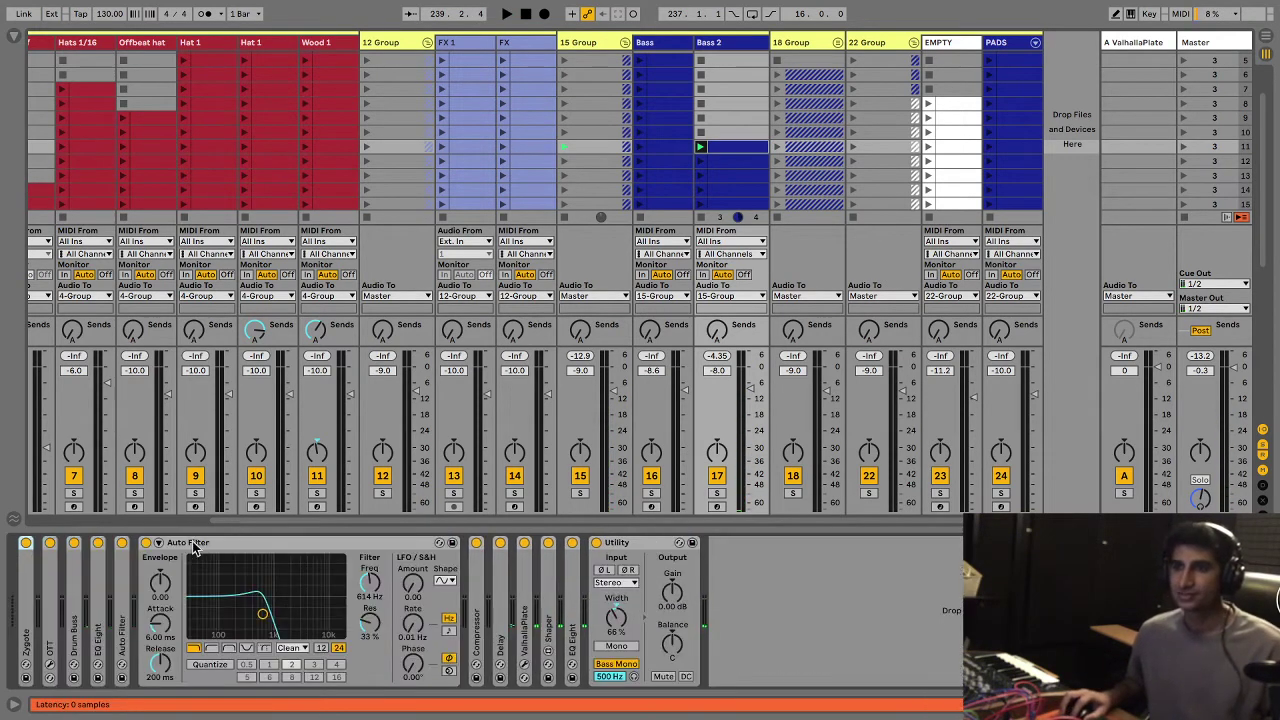
pyautogui.doubleClick(195, 547)
pyautogui.doubleClick(308, 543)
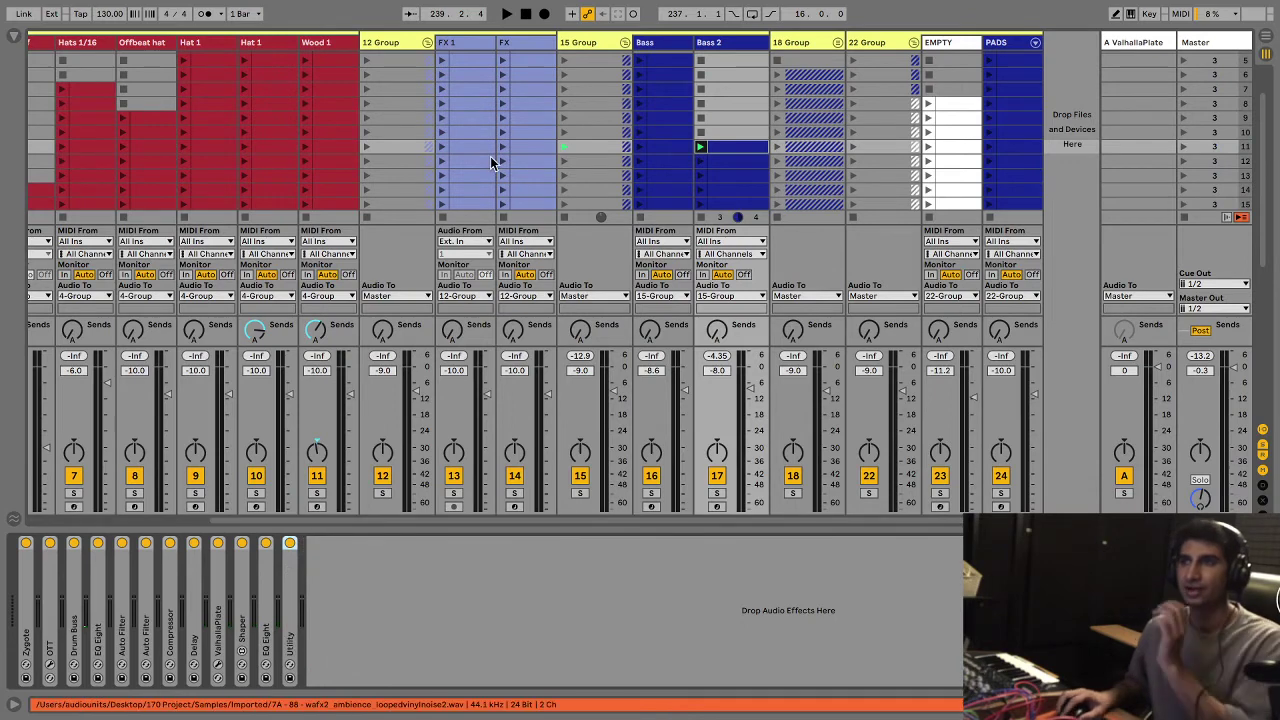
pyautogui.scroll(4, 491, 163)
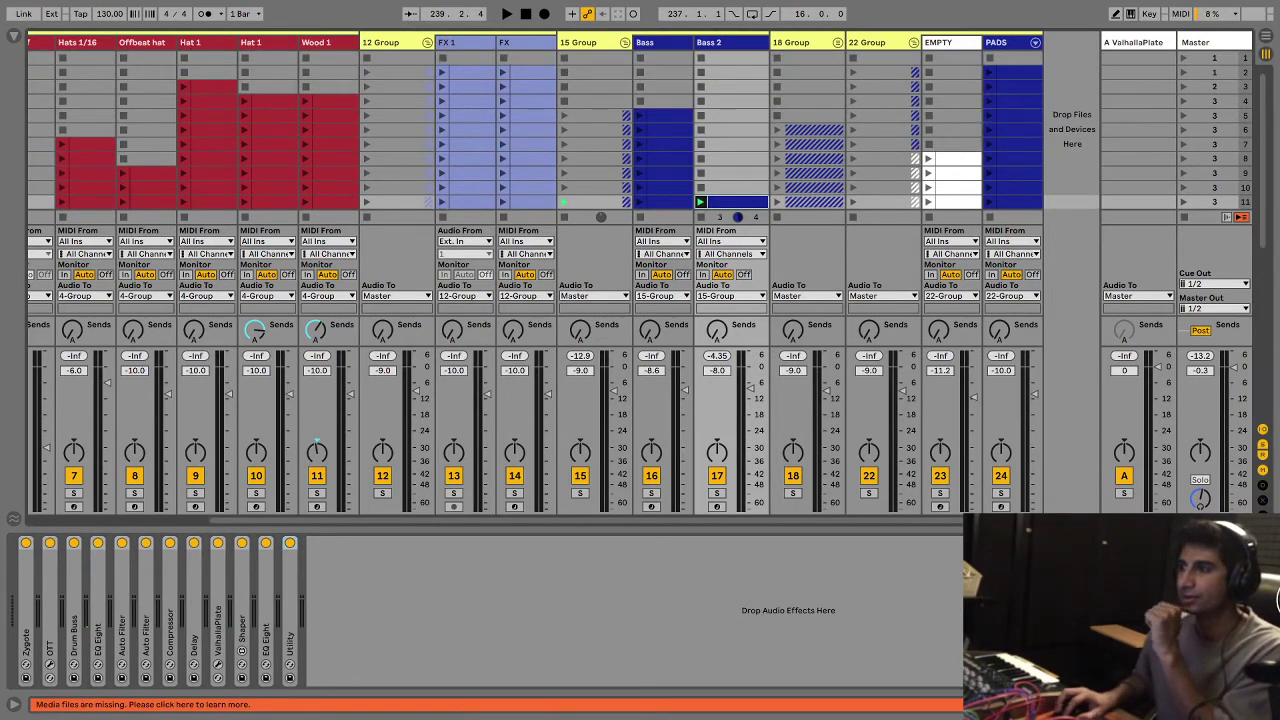
pyautogui.press('super+alt+l')
pyautogui.click(1265, 36)
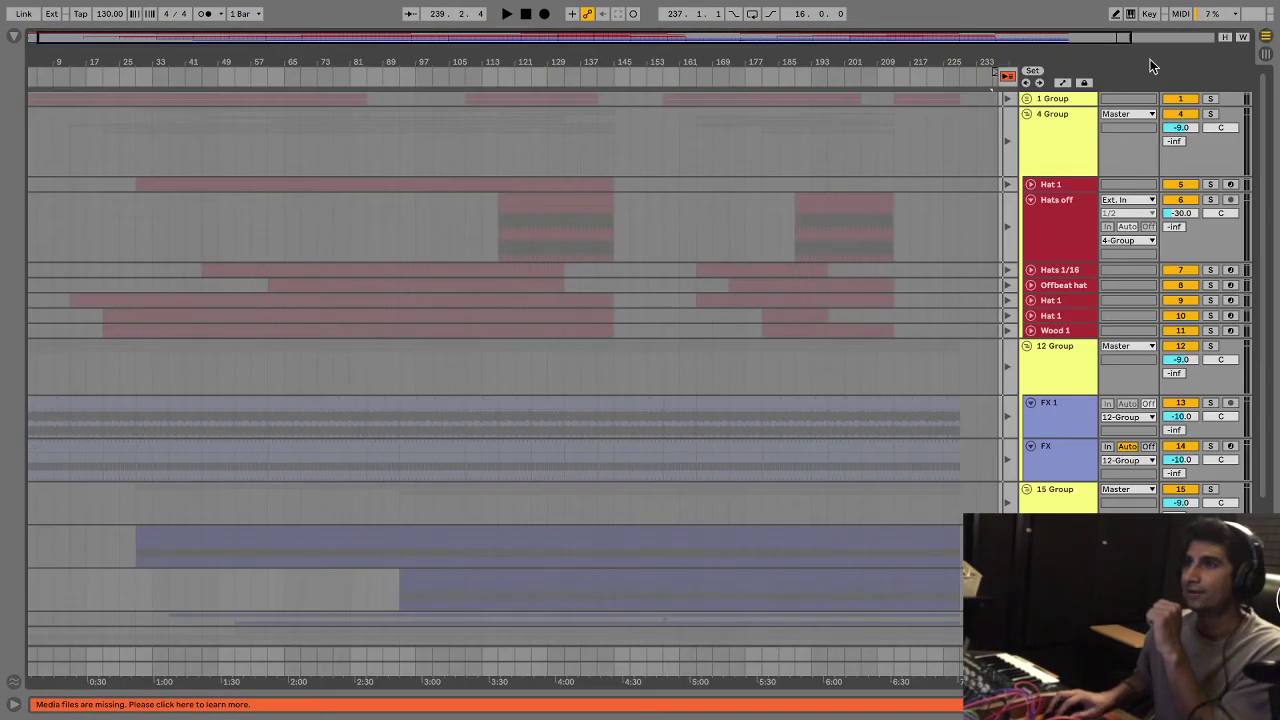
pyautogui.click(1008, 78)
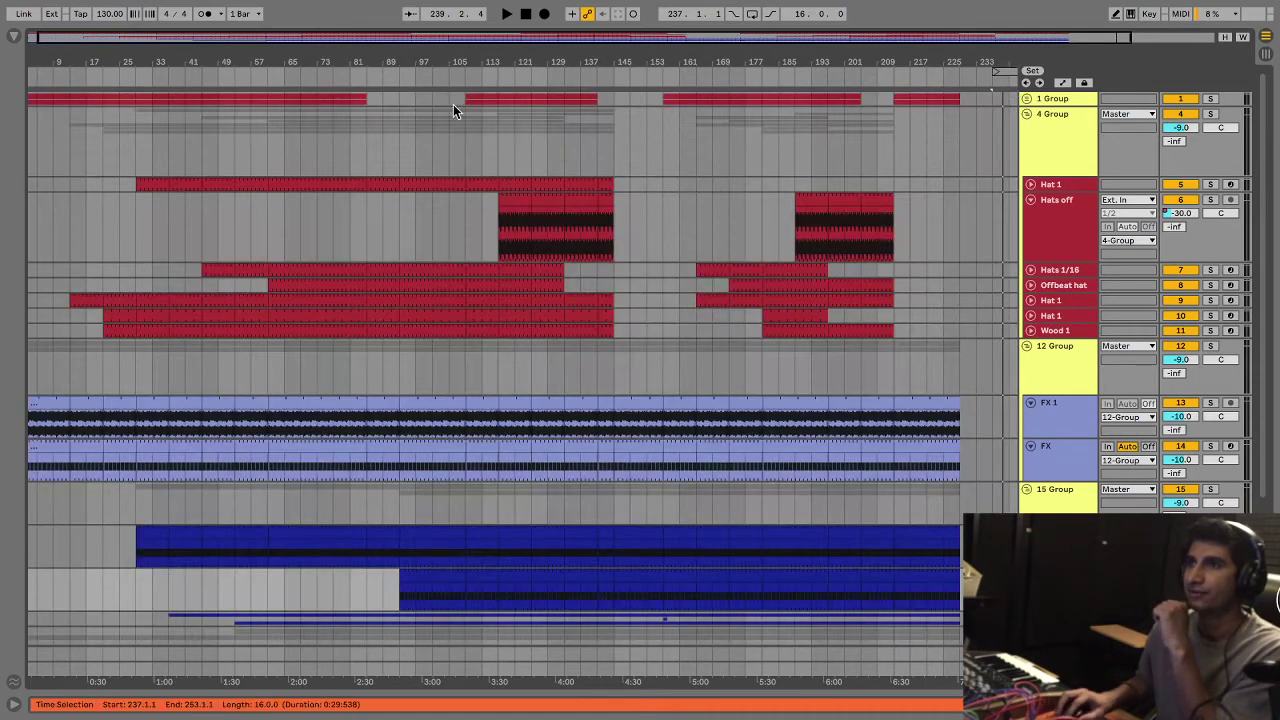
pyautogui.moveTo(397, 55); pyautogui.dragTo(608, 266)
pyautogui.scroll(-3, 628, 281)
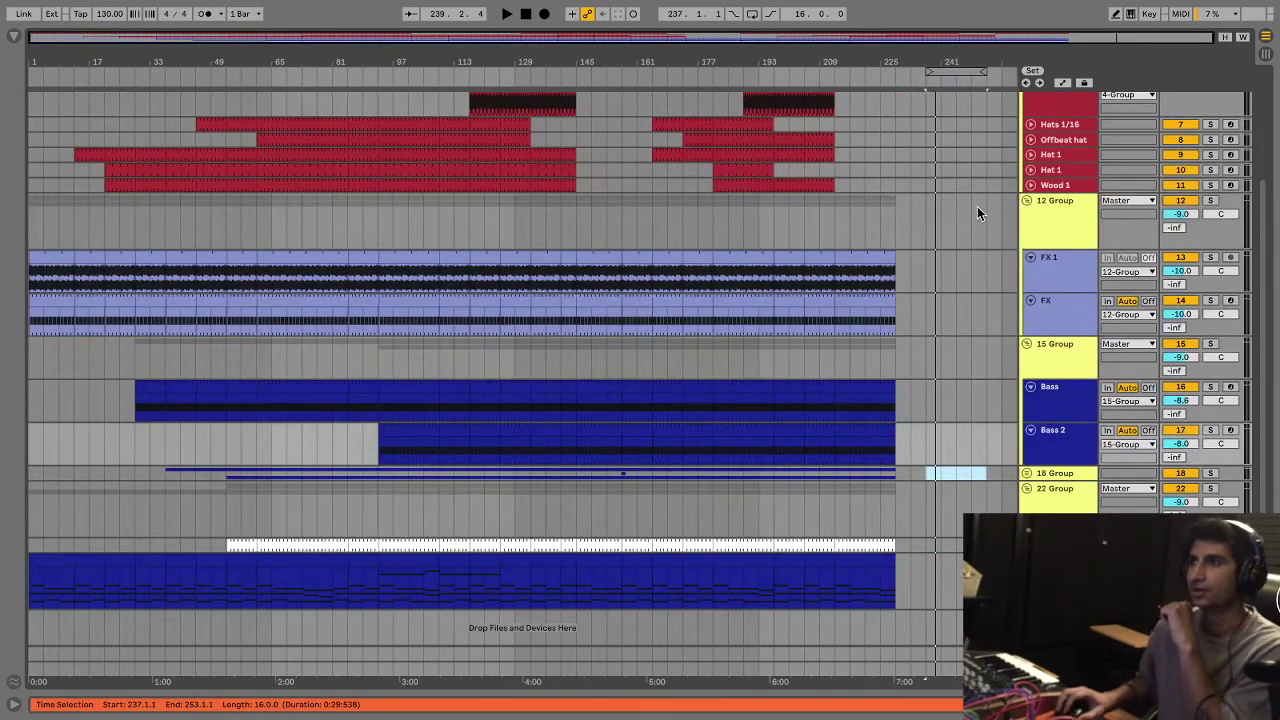
pyautogui.scroll(3, 977, 206)
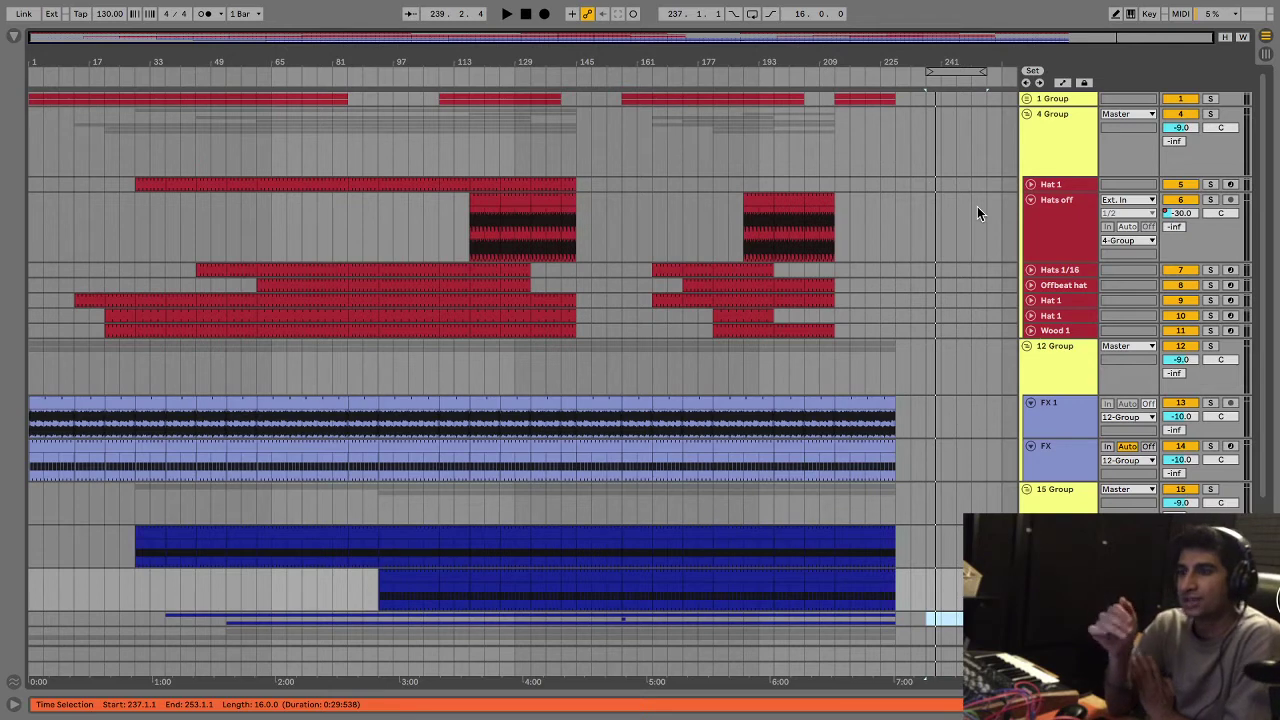
pyautogui.scroll(-3, 985, 377)
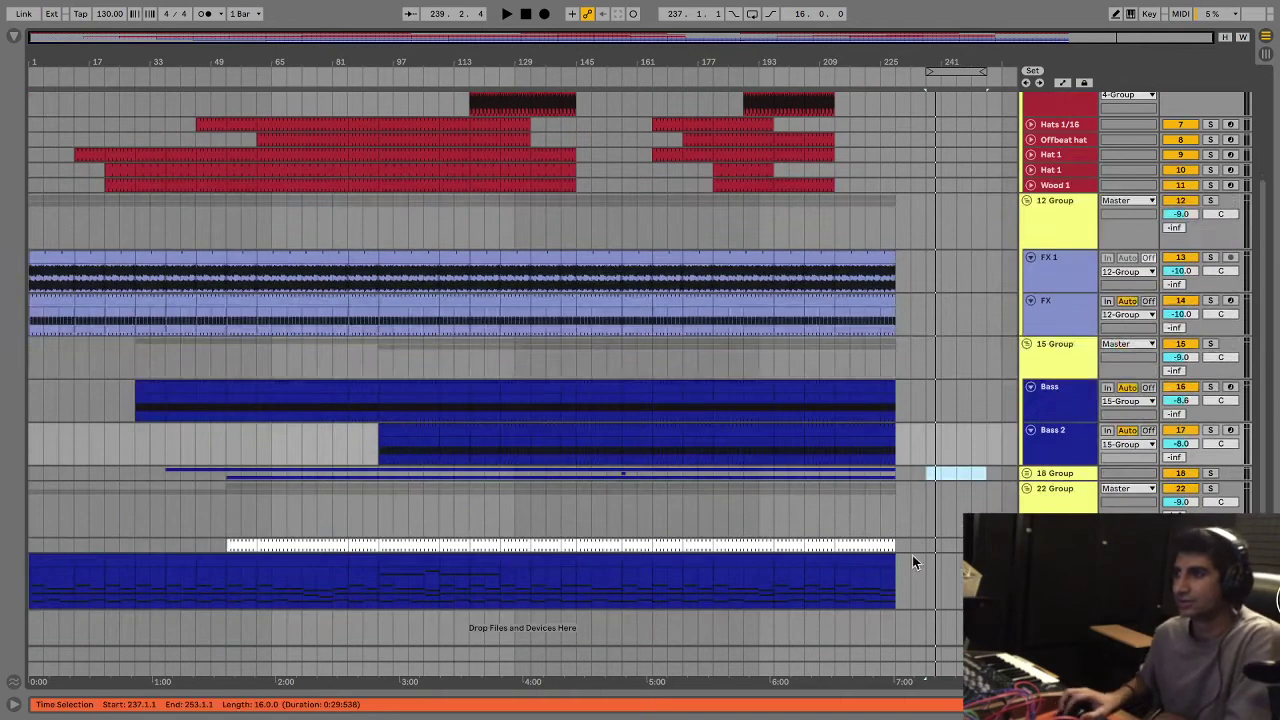
pyautogui.scroll(1, 579, 540)
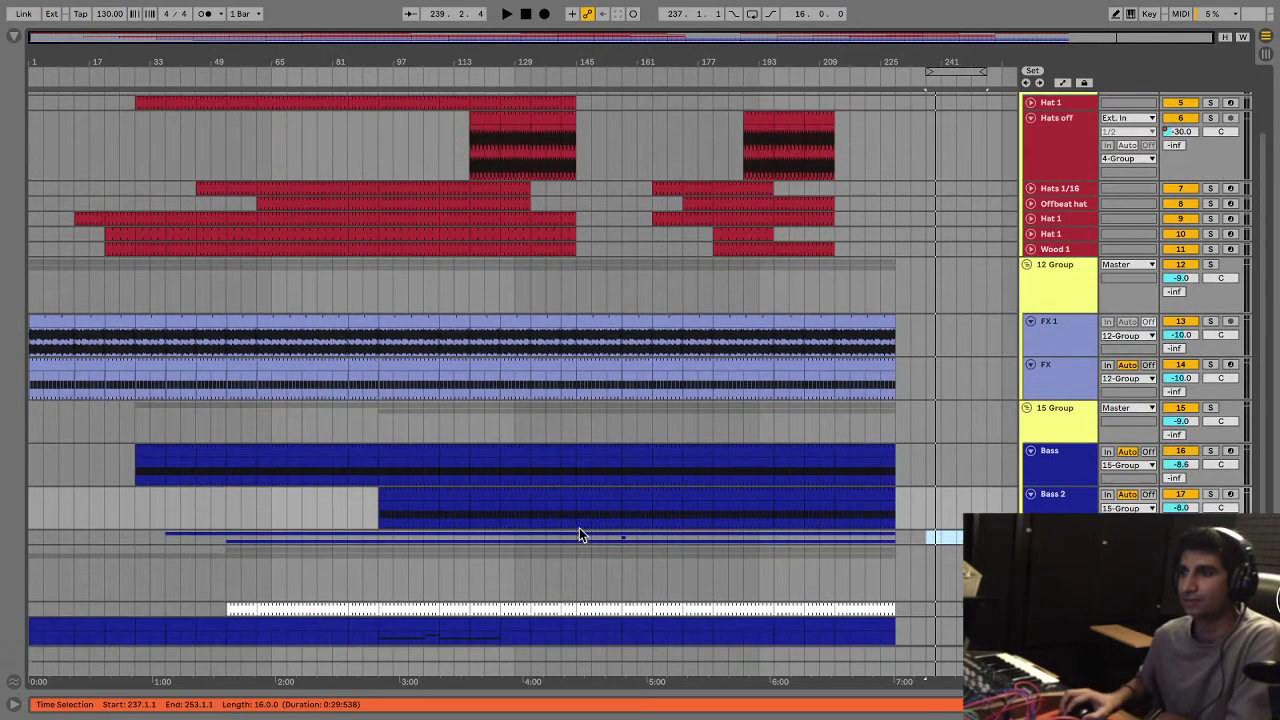
pyautogui.scroll(2, 550, 452)
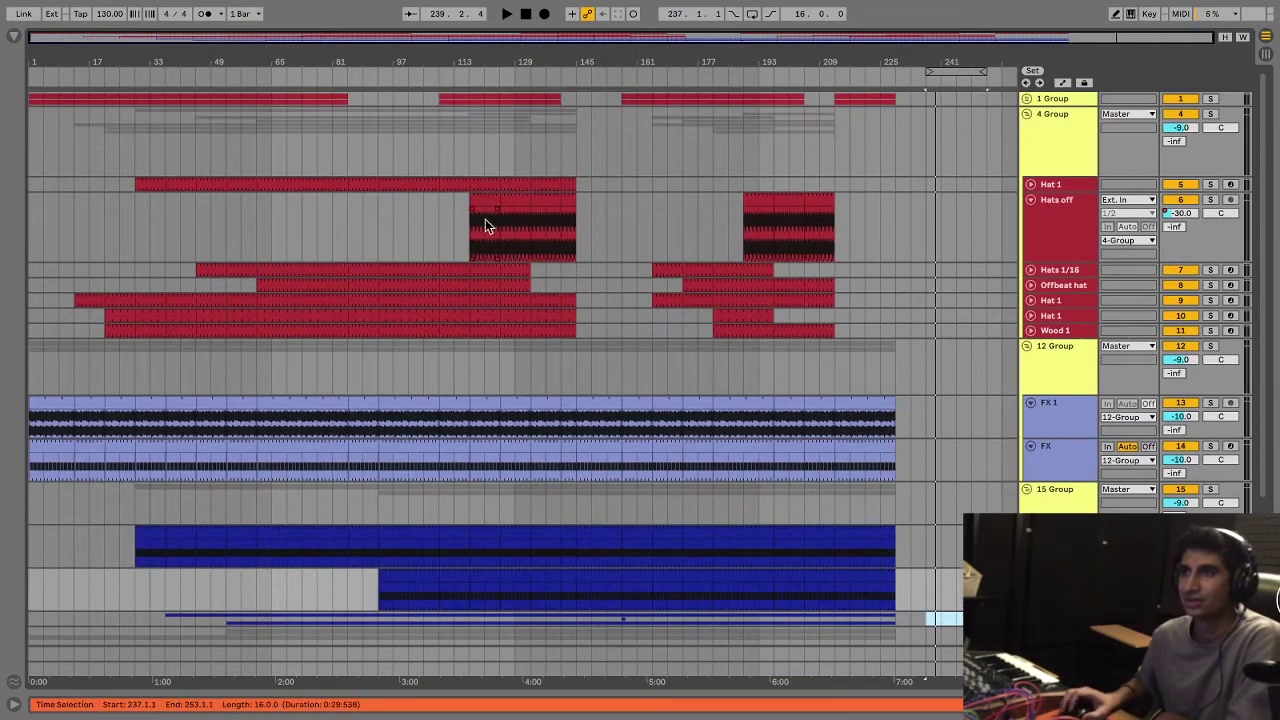
# Step: Start arrangement playback from bar 64 and zoom in around bar 73
pyautogui.click(270, 76)
pyautogui.moveTo(303, 62); pyautogui.dragTo(195, 80)
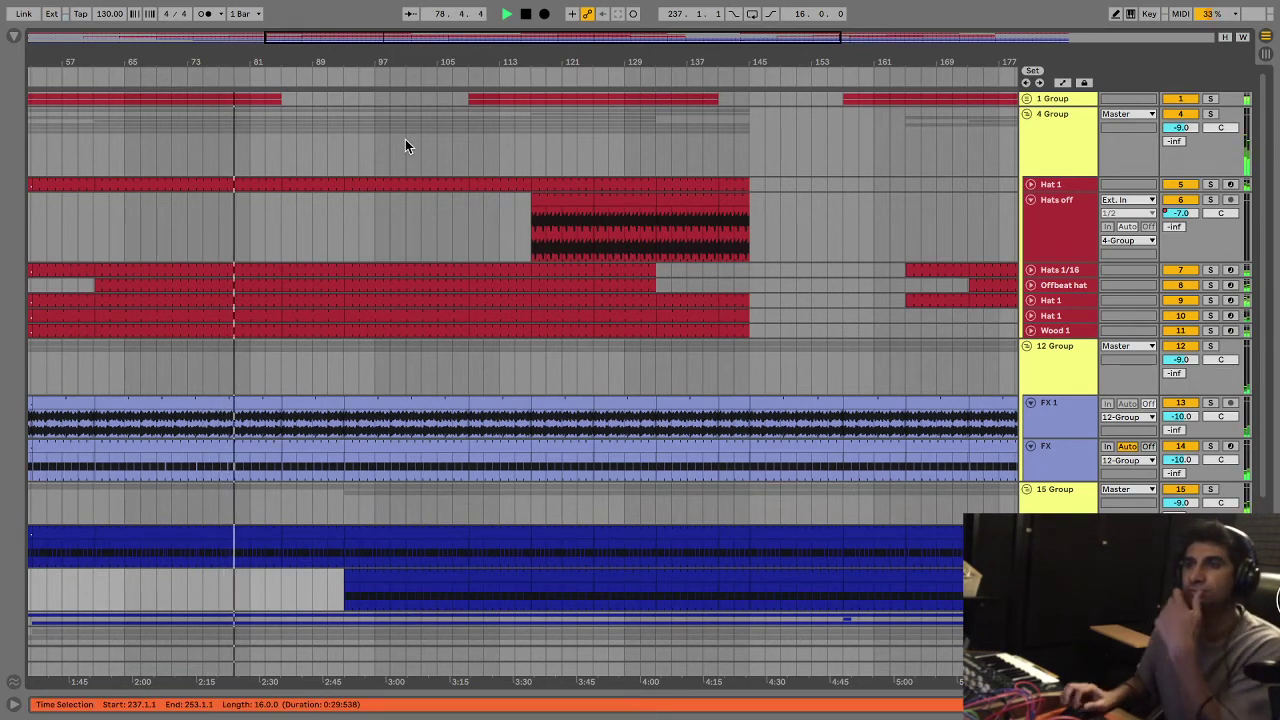
pyautogui.moveTo(351, 70)
pyautogui.mouseDown()
pyautogui.moveTo(315, 70)
pyautogui.moveTo(318, 100)
pyautogui.moveTo(386, 259)
pyautogui.mouseUp()
pyautogui.scroll(-5, 386, 260)
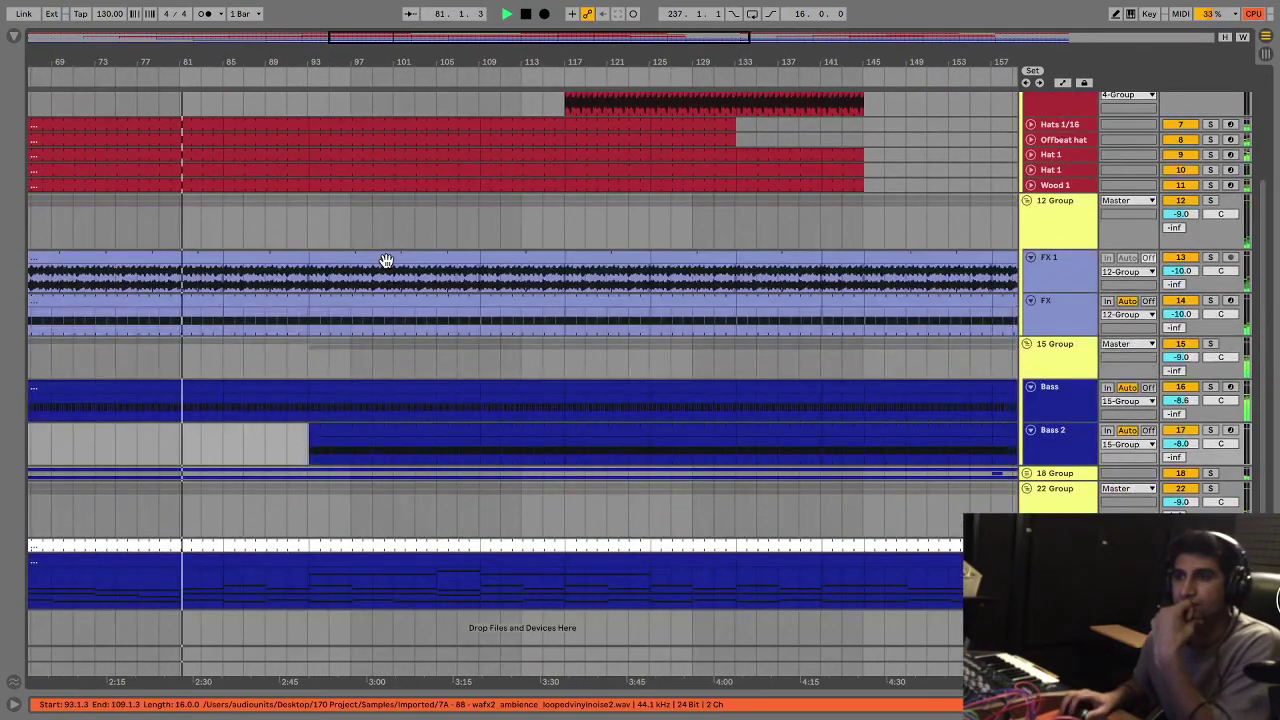
pyautogui.scroll(5, 386, 260)
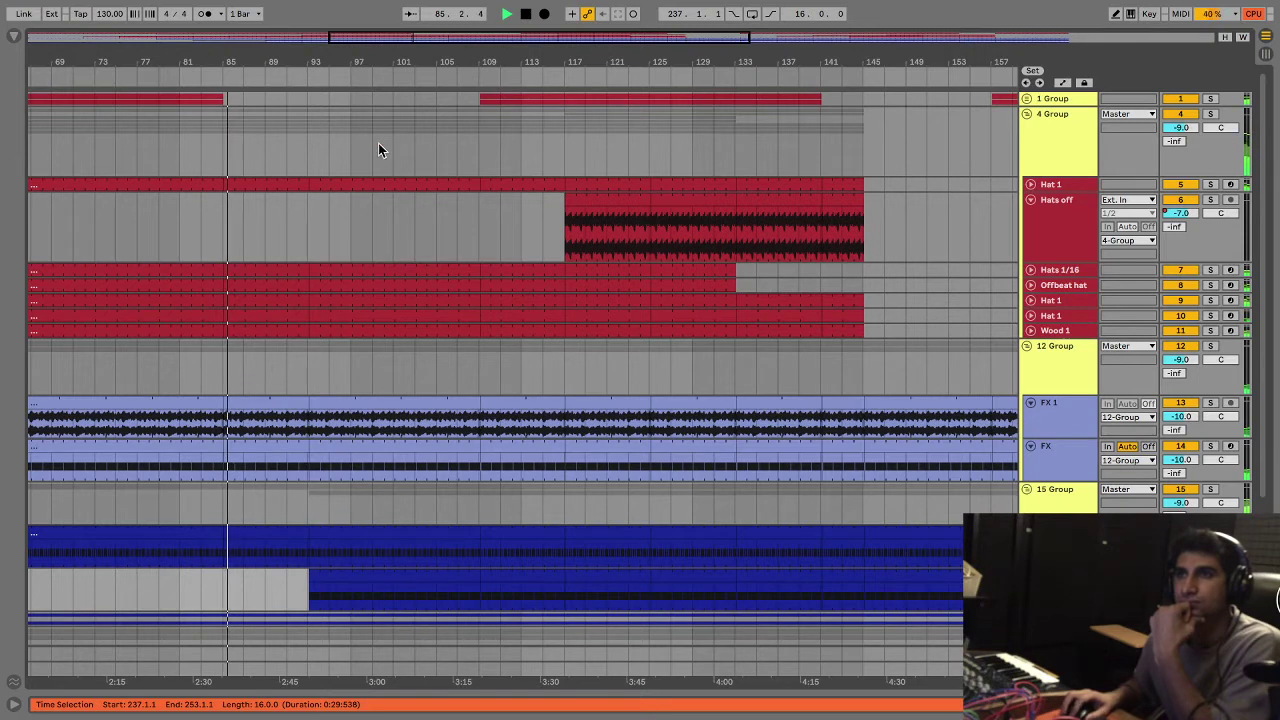
# Step: Jump playback ahead to bars 101, 121 and 145, then zoom the arrangement out
pyautogui.click(394, 75)
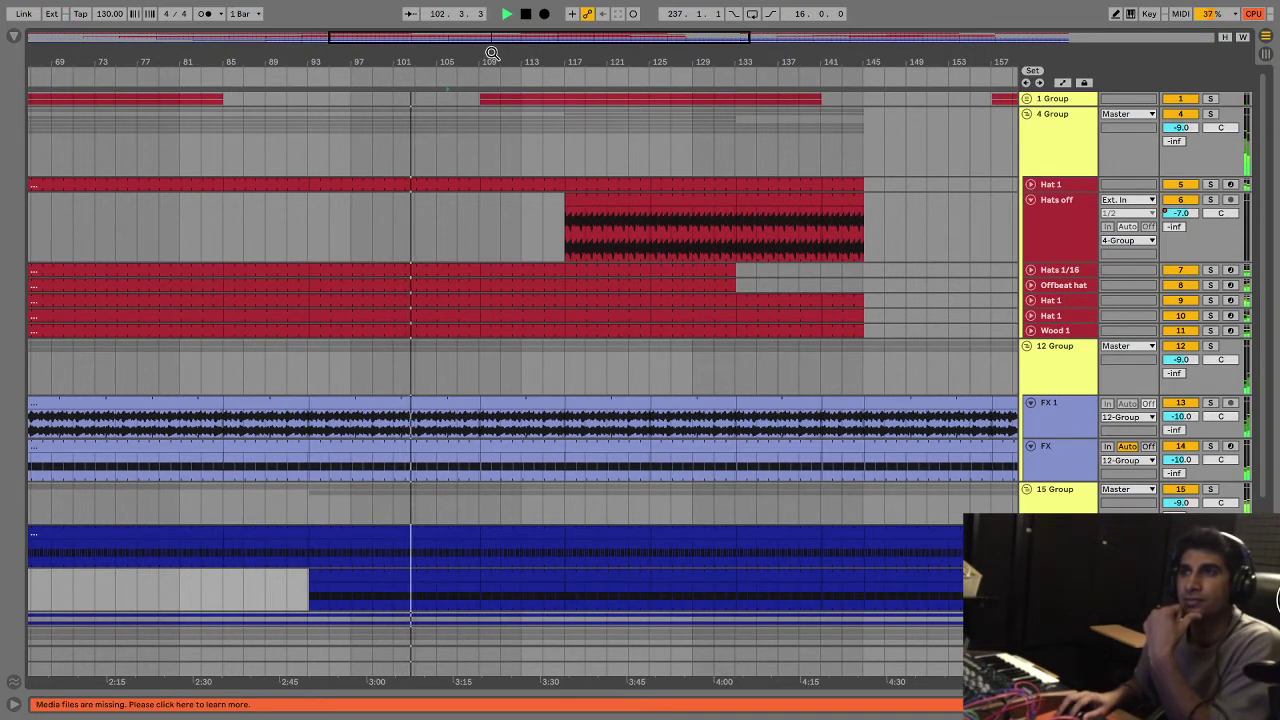
pyautogui.moveTo(491, 52); pyautogui.dragTo(491, 66)
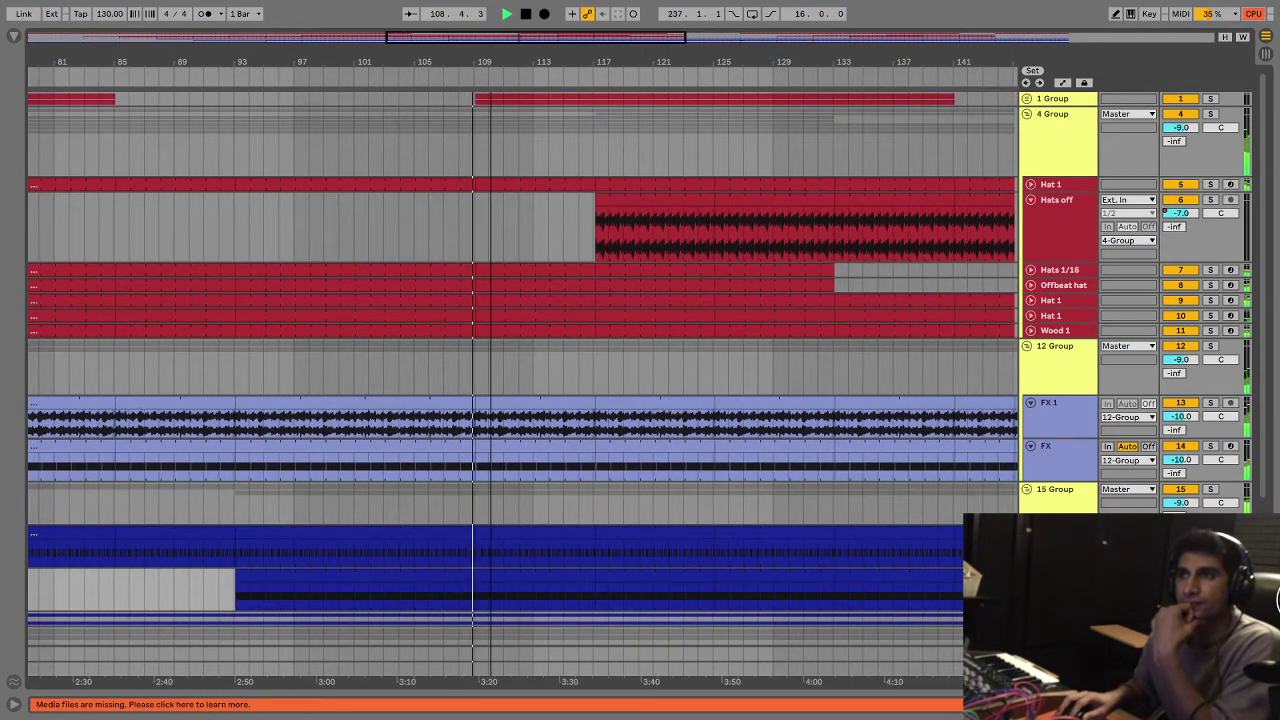
pyautogui.moveTo(491, 66); pyautogui.dragTo(343, 52)
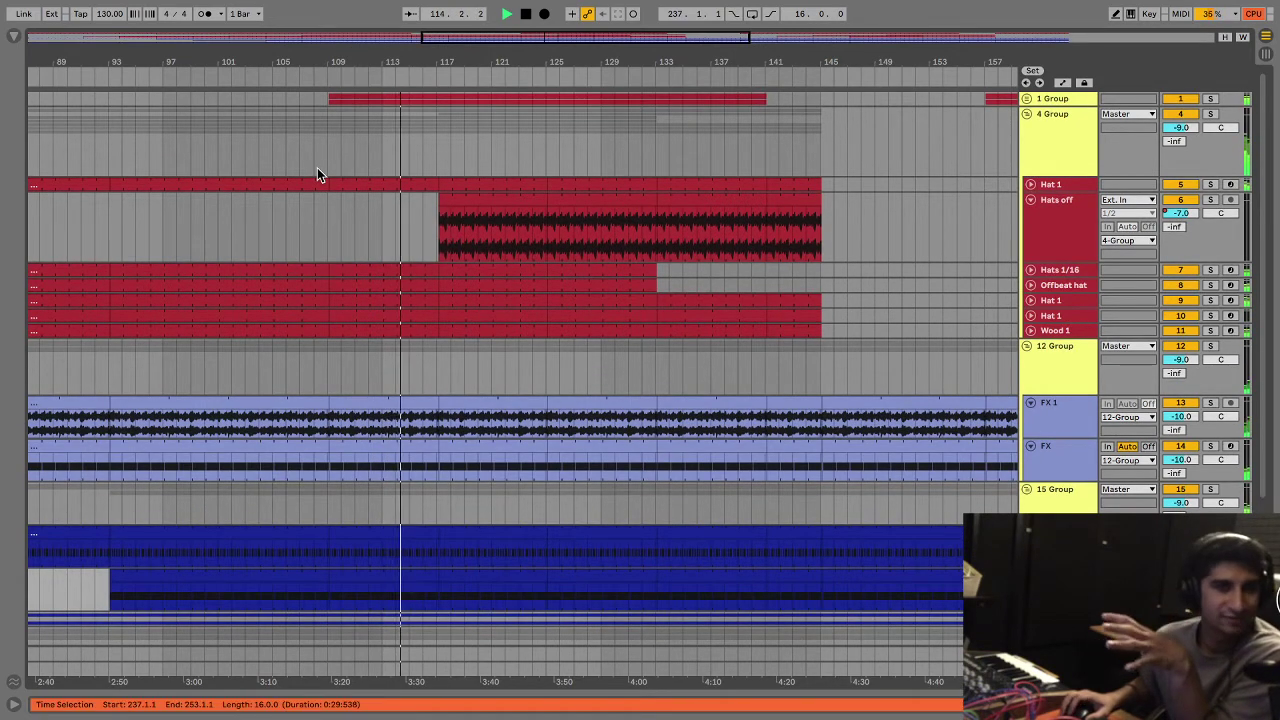
pyautogui.click(517, 80)
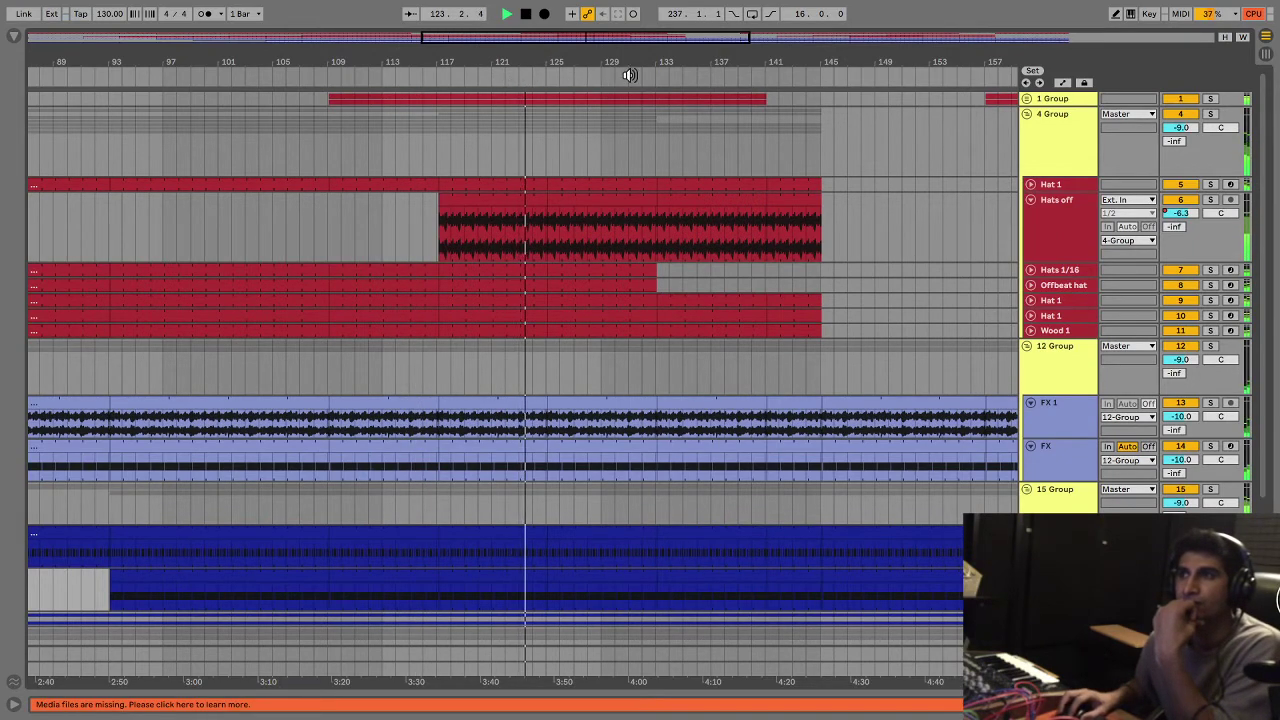
pyautogui.click(821, 76)
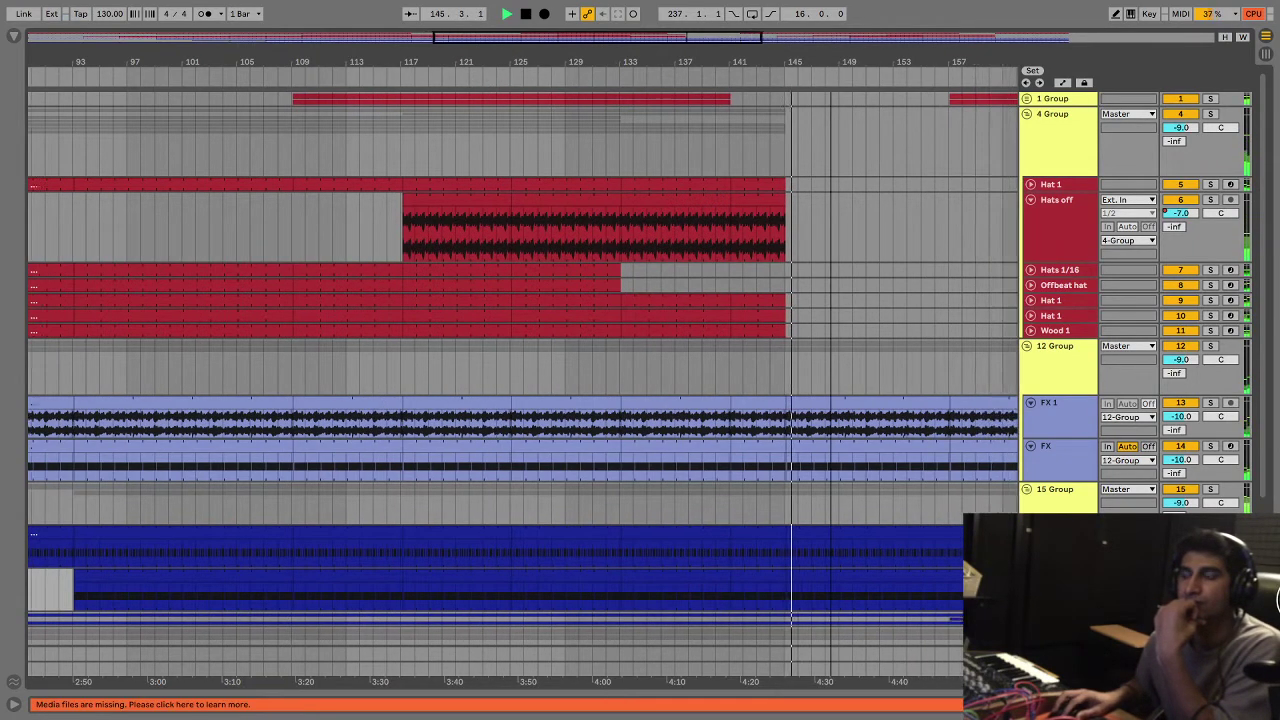
pyautogui.press('-')
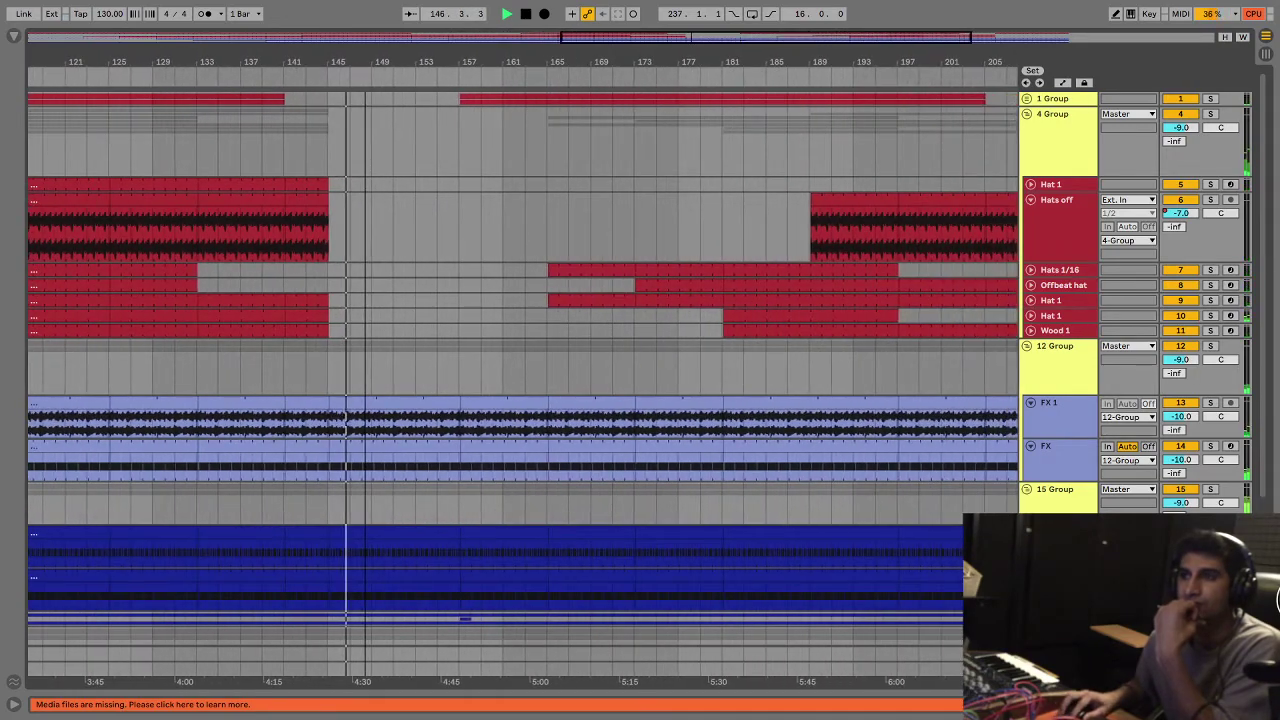
# Step: Keep playback running to bar 170 while scrolling tracks and zooming around bars 143–209
pyautogui.scroll(-5, 494, 205)
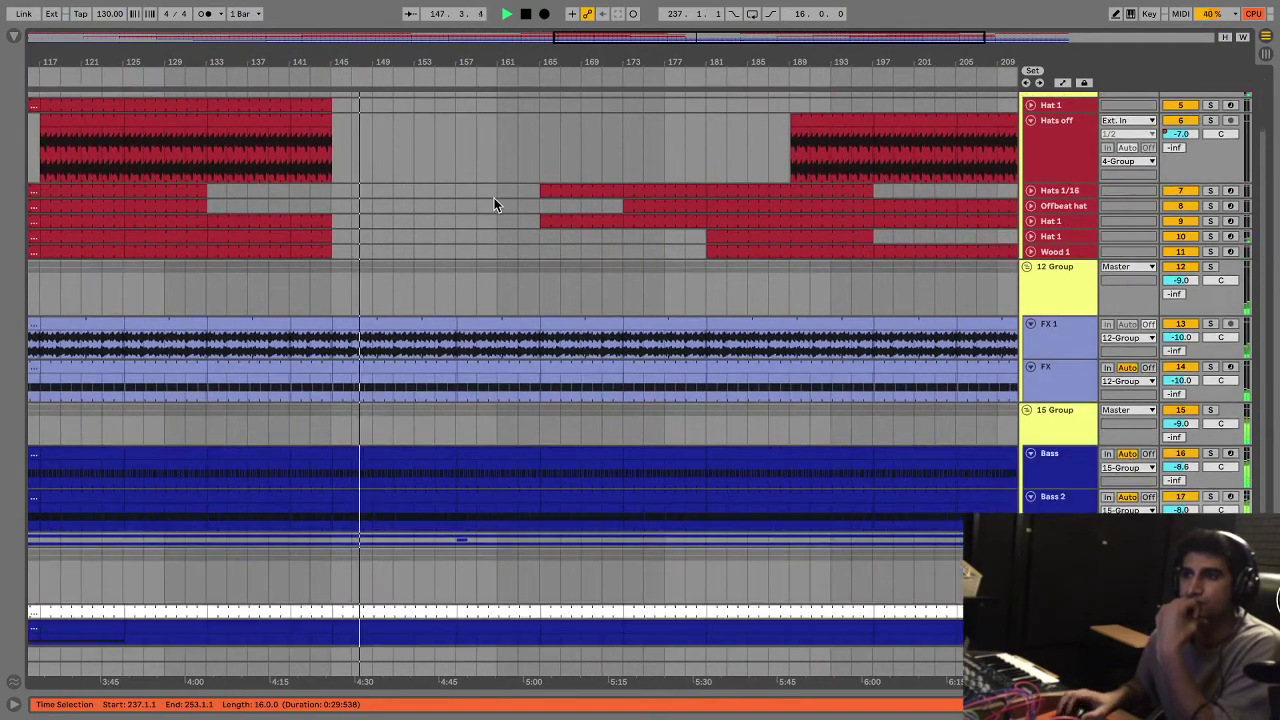
pyautogui.scroll(-1, 494, 198)
pyautogui.scroll(3, 494, 198)
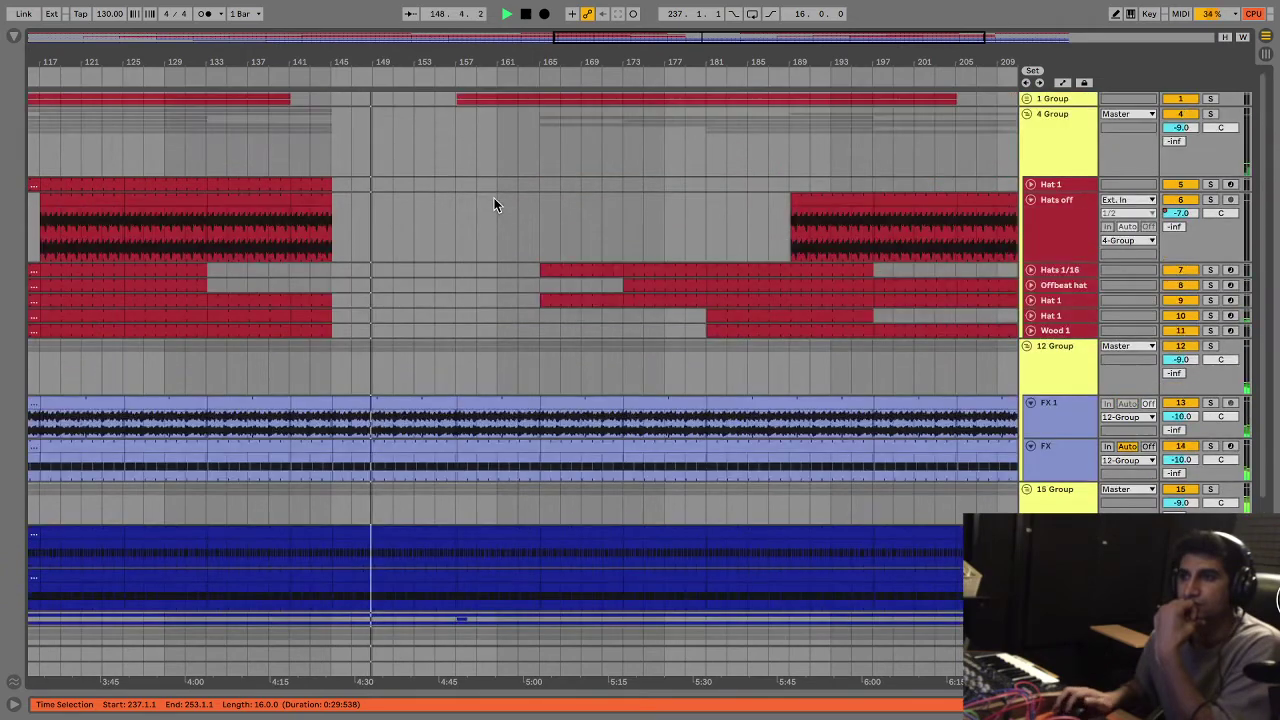
pyautogui.scroll(-1, 437, 106)
pyautogui.scroll(1, 443, 117)
pyautogui.scroll(5, 435, 66)
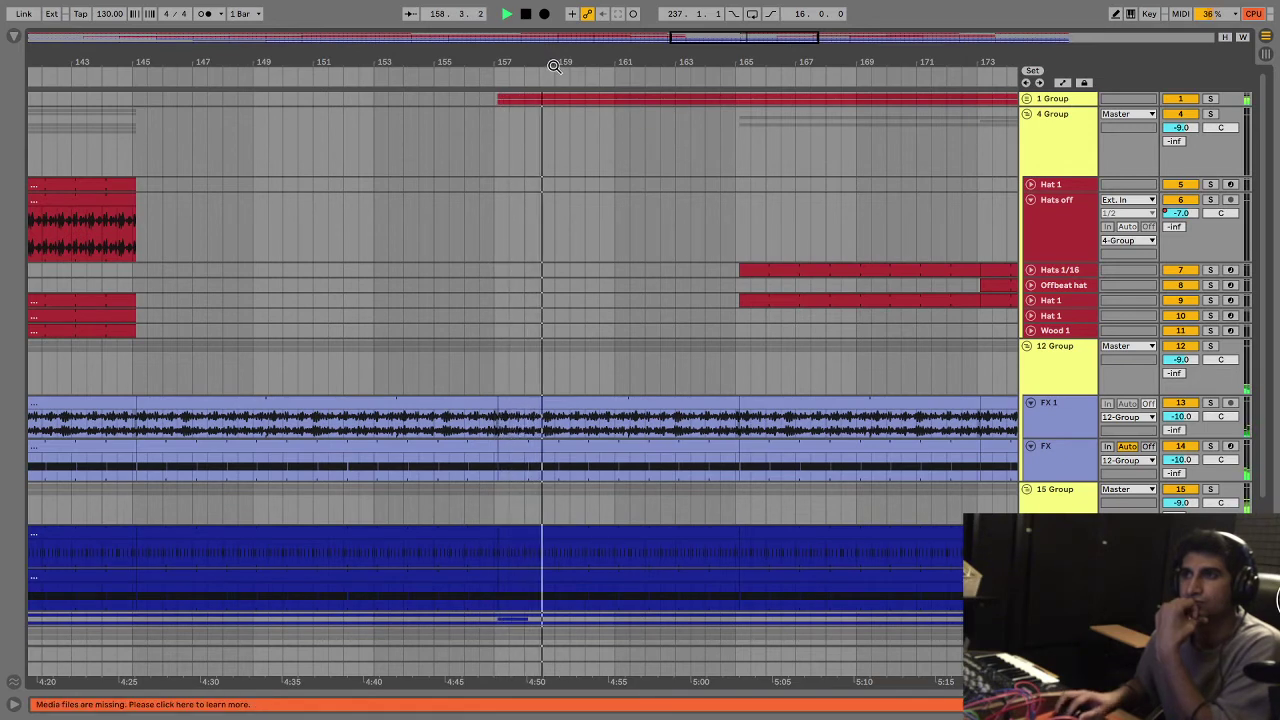
pyautogui.moveTo(566, 62); pyautogui.dragTo(480, 40)
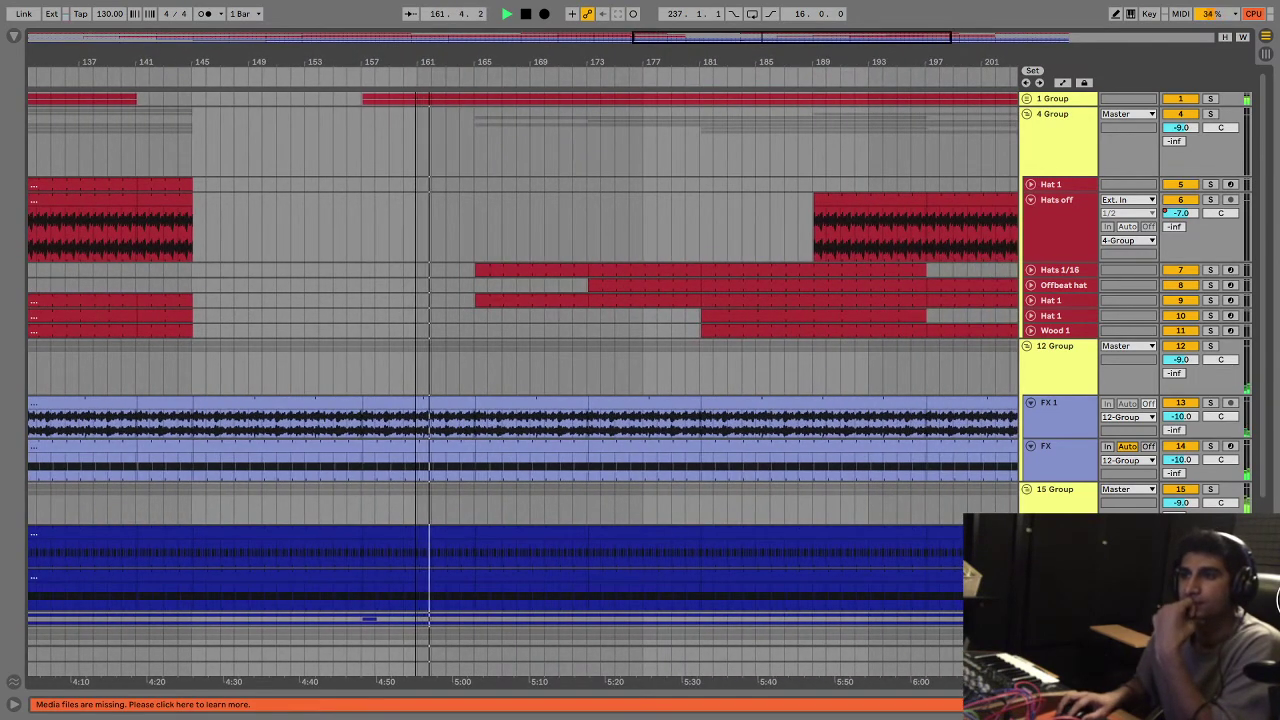
pyautogui.moveTo(480, 40); pyautogui.dragTo(364, 53)
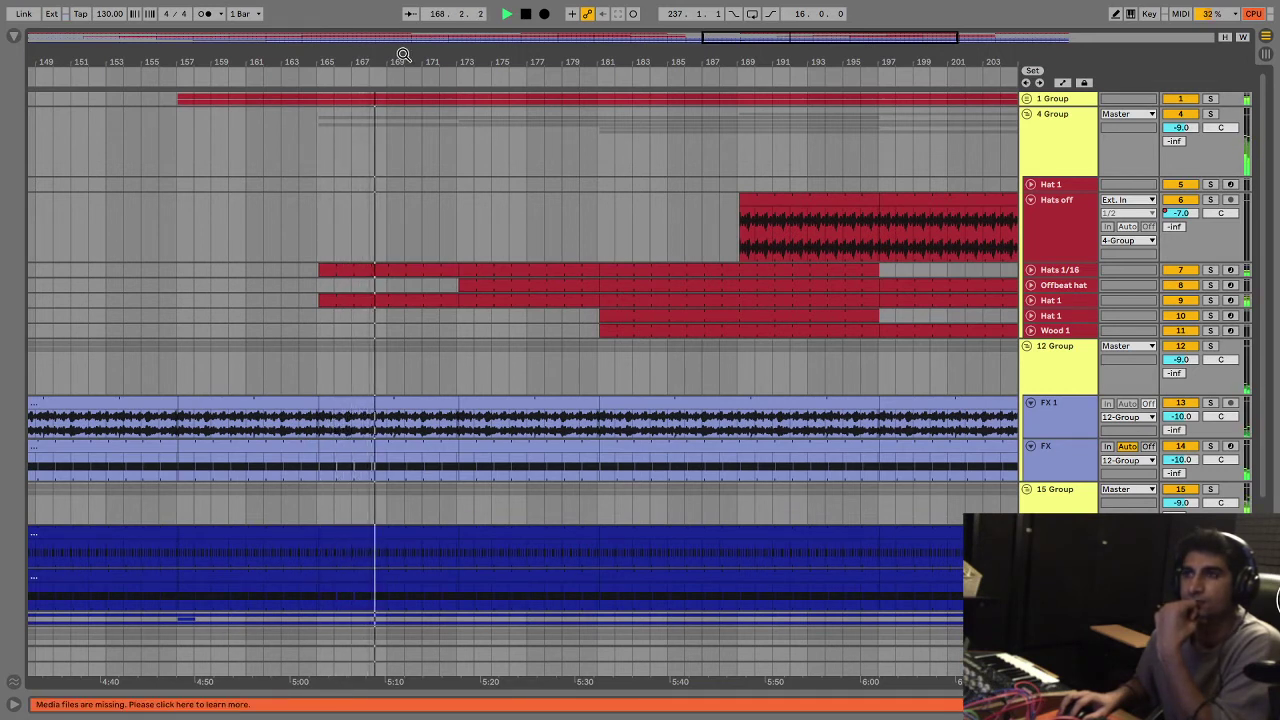
pyautogui.moveTo(444, 50); pyautogui.dragTo(333, 46)
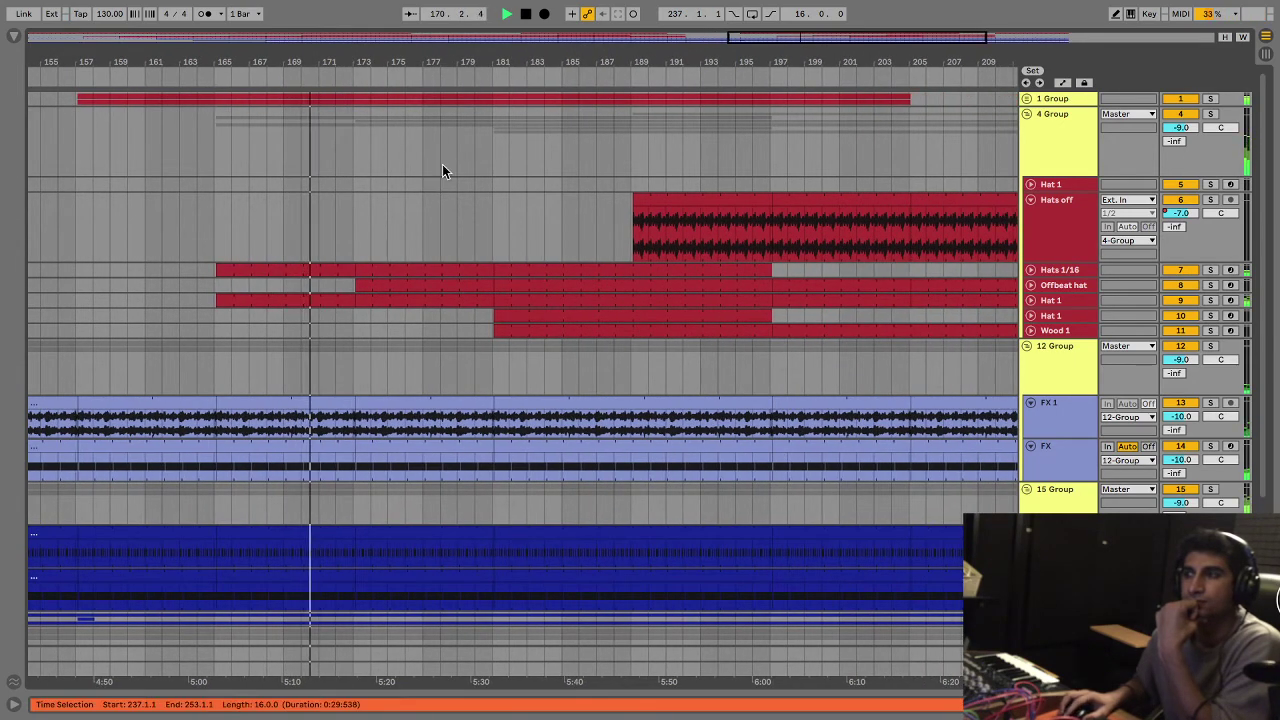
# Step: Fold 4, 12, 15, 18 and 22 Group, zoom around bar 175, and stop playback
pyautogui.click(1026, 115)
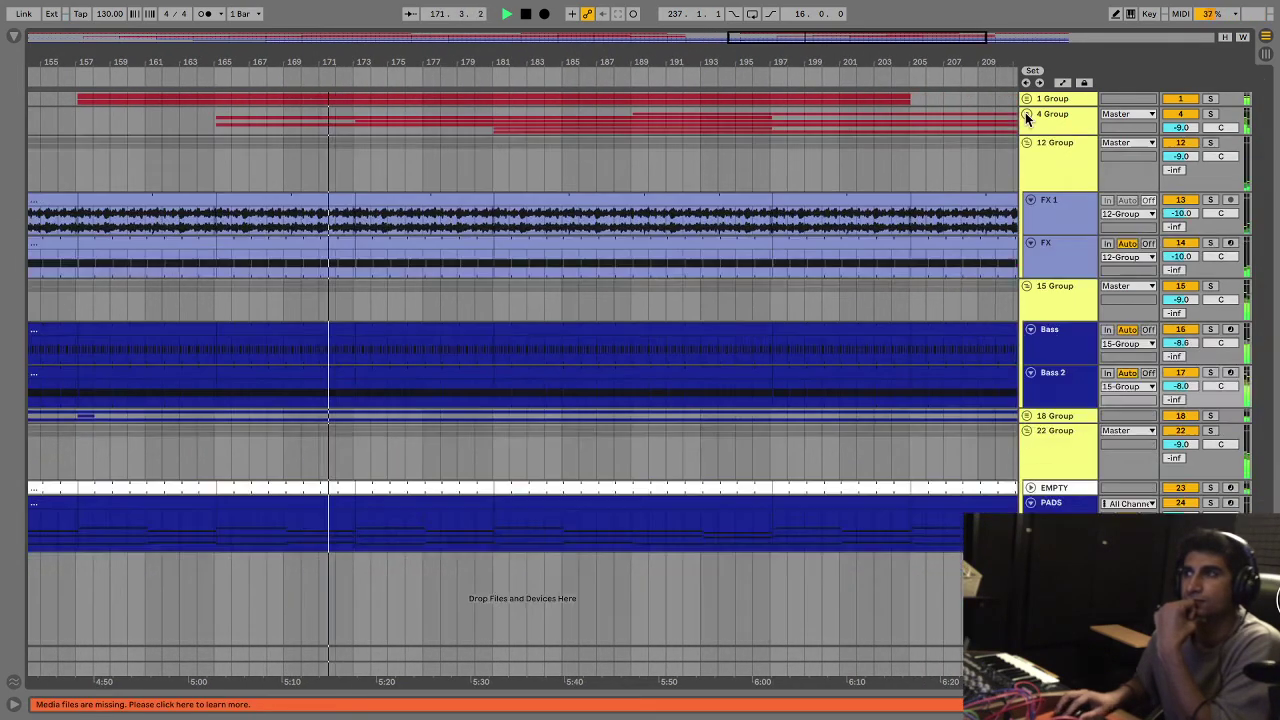
pyautogui.click(1026, 143)
pyautogui.click(1026, 158)
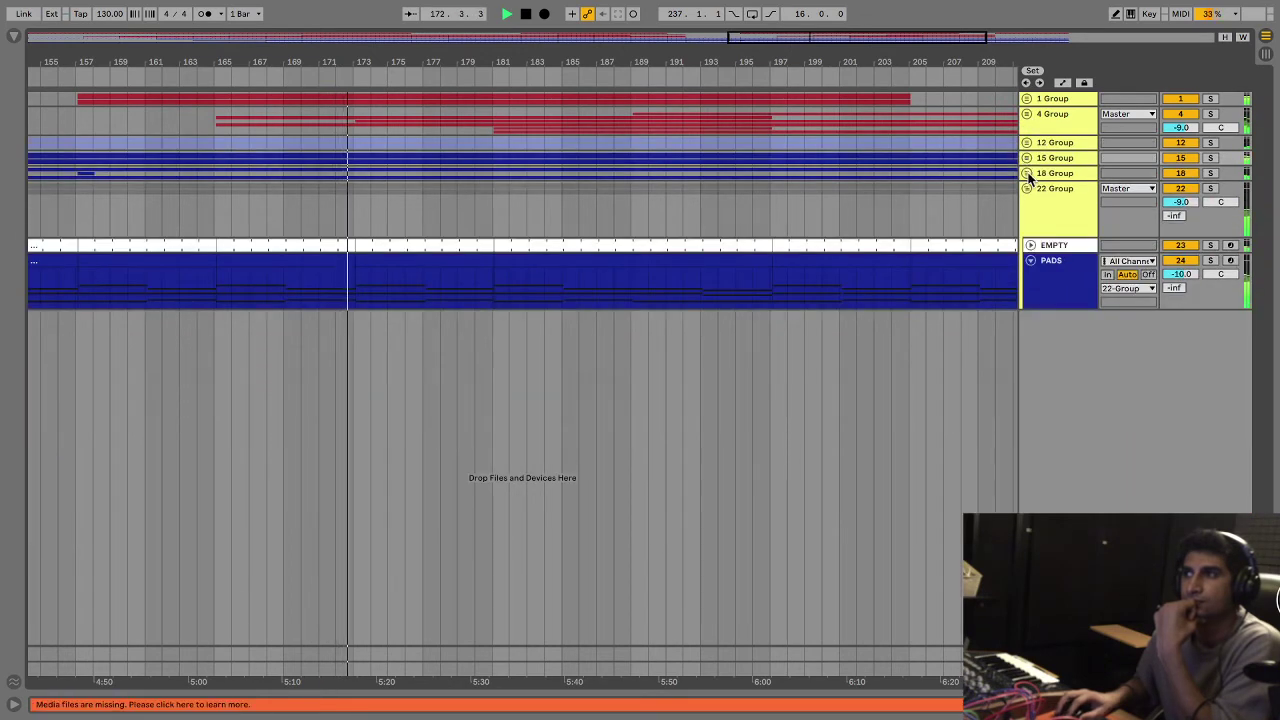
pyautogui.click(1026, 173)
pyautogui.click(1026, 173)
pyautogui.click(1026, 188)
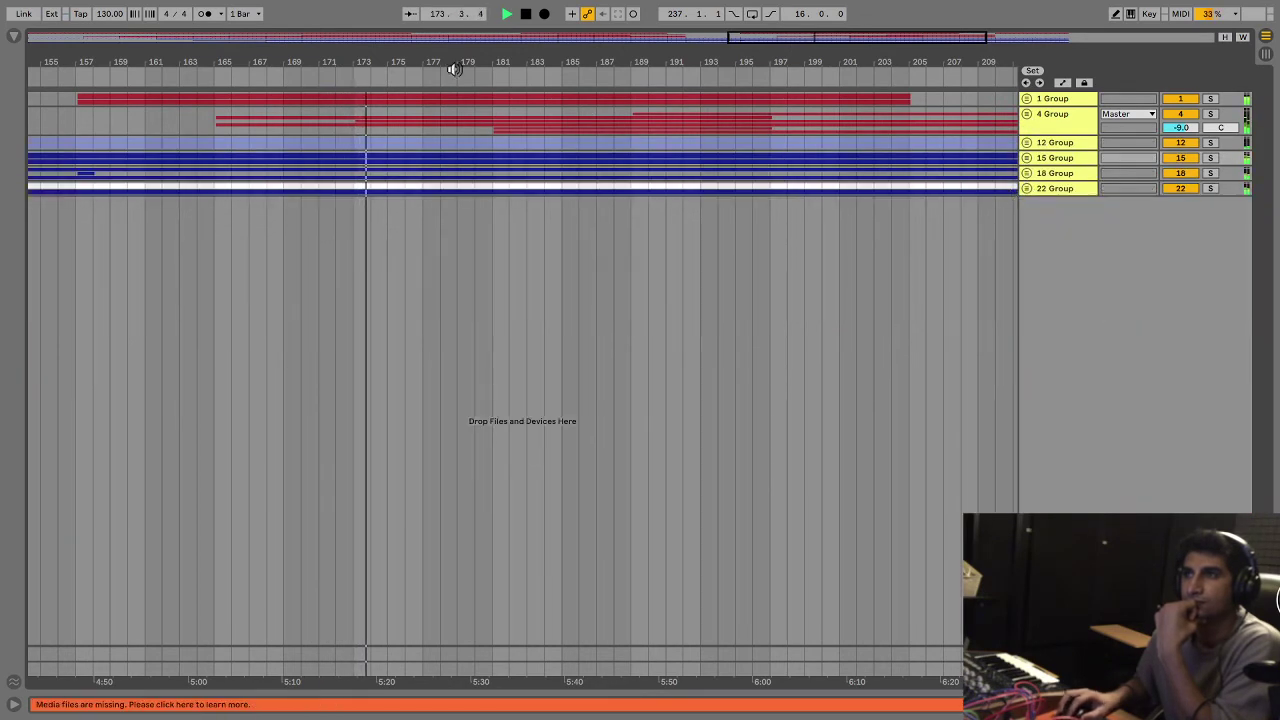
pyautogui.moveTo(408, 58); pyautogui.dragTo(408, 130)
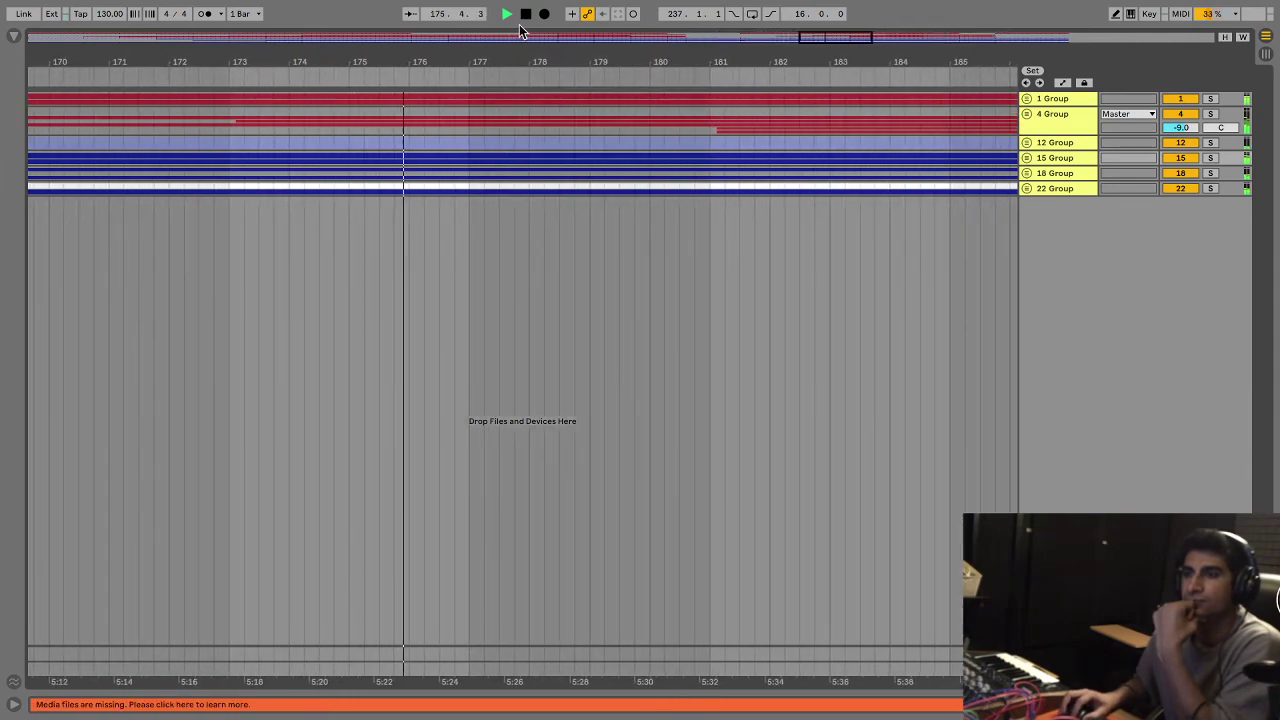
pyautogui.press('space')
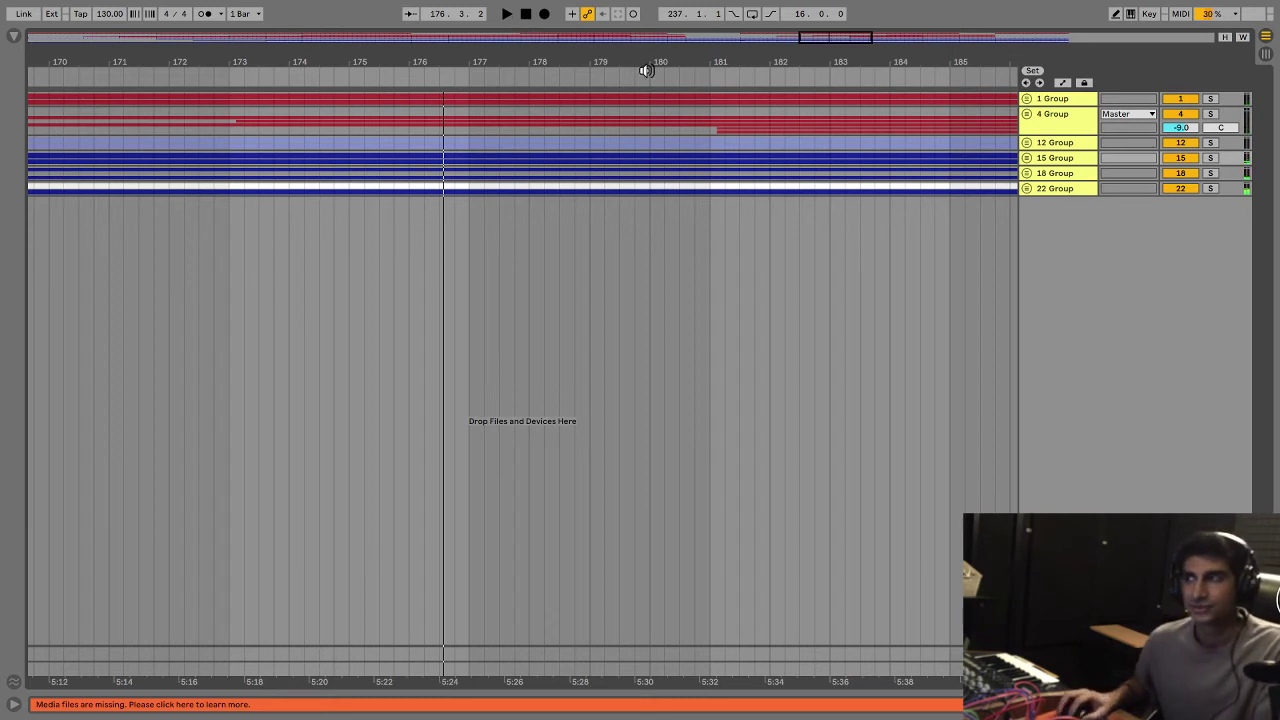
# Step: Unfold 22 Group, lower the PADS volume to -16.4 dB, and return to Session view
pyautogui.click(1025, 187)
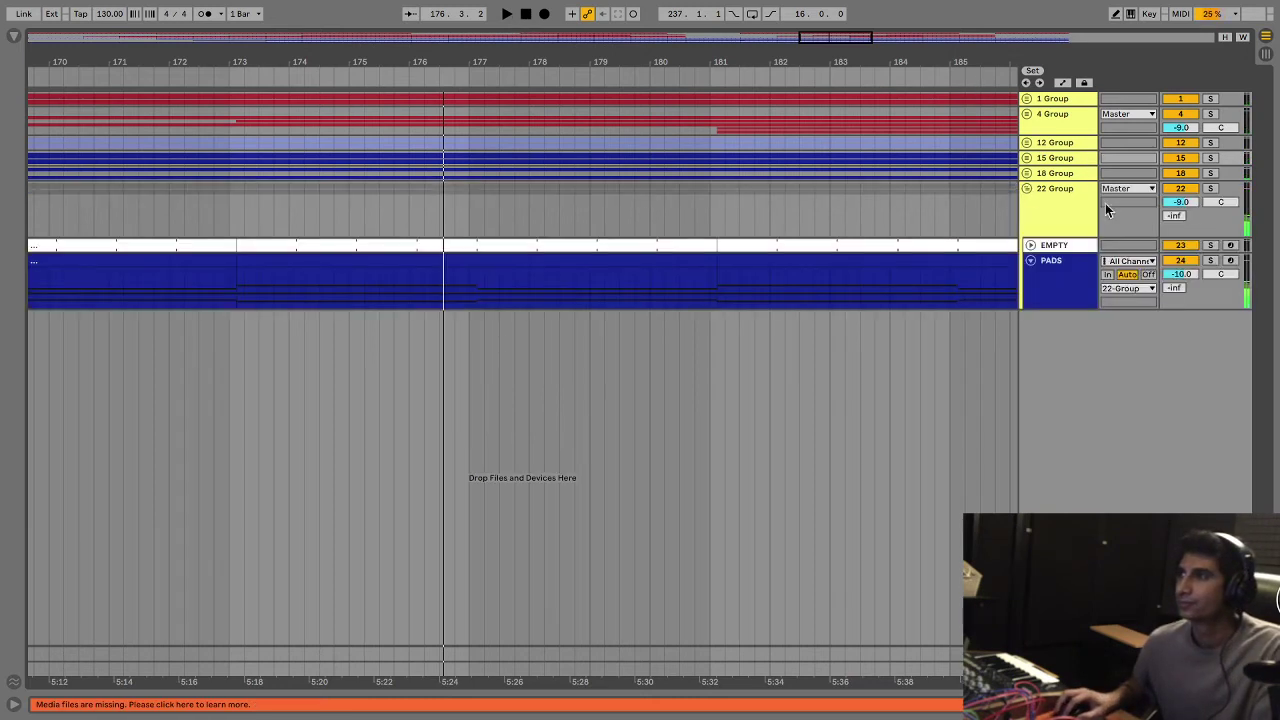
pyautogui.click(1092, 280)
pyautogui.moveTo(1178, 273); pyautogui.dragTo(1178, 288)
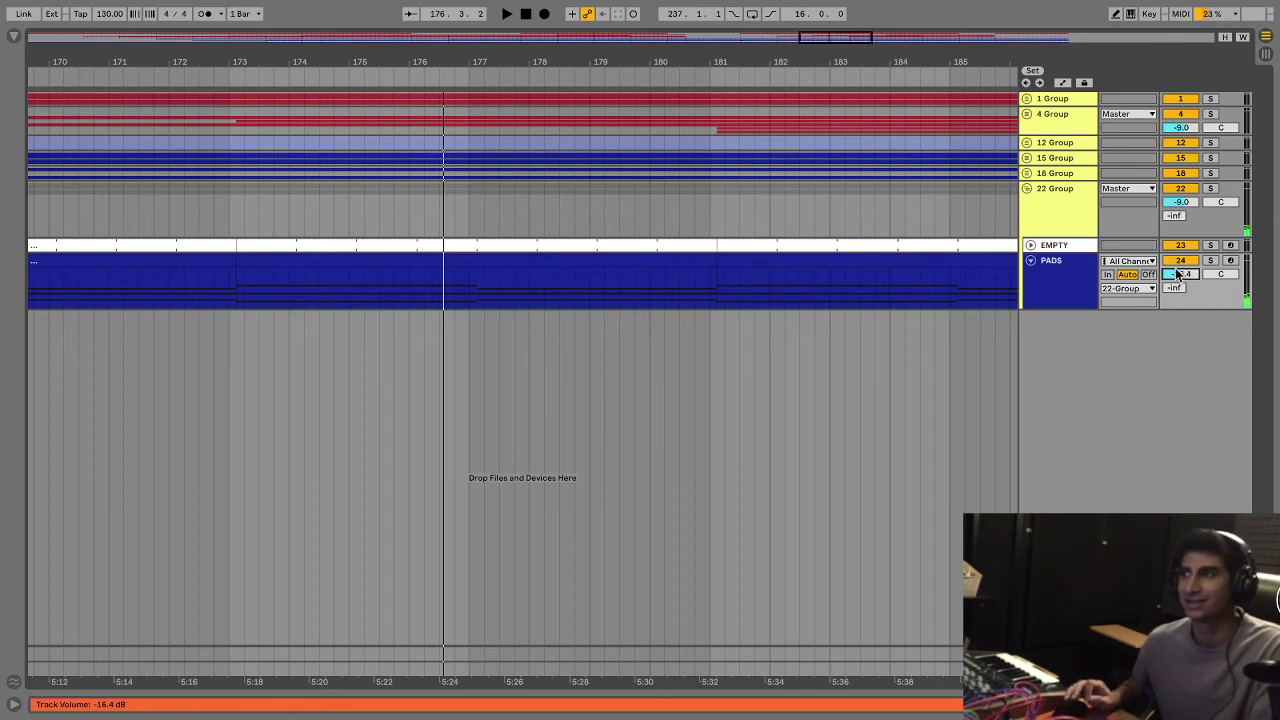
pyautogui.click(1266, 57)
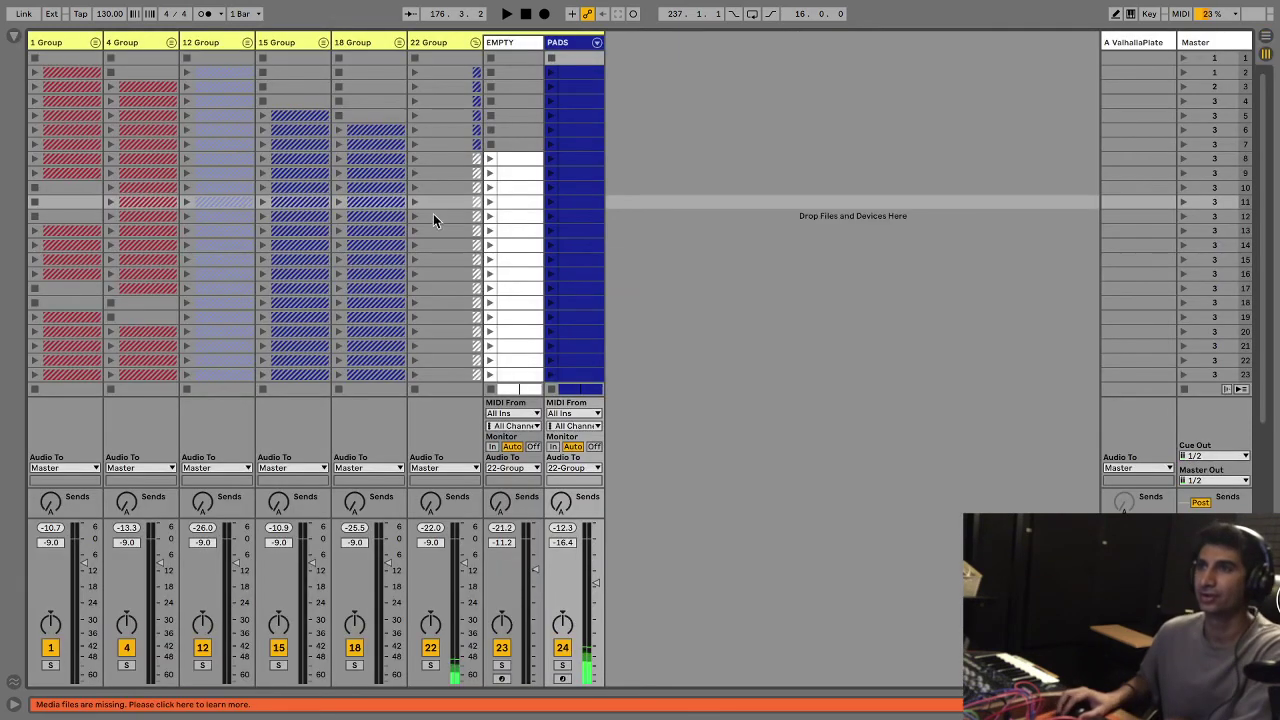
# Step: Collapse 22 Group in Session view so all six groups show folded
pyautogui.click(475, 44)
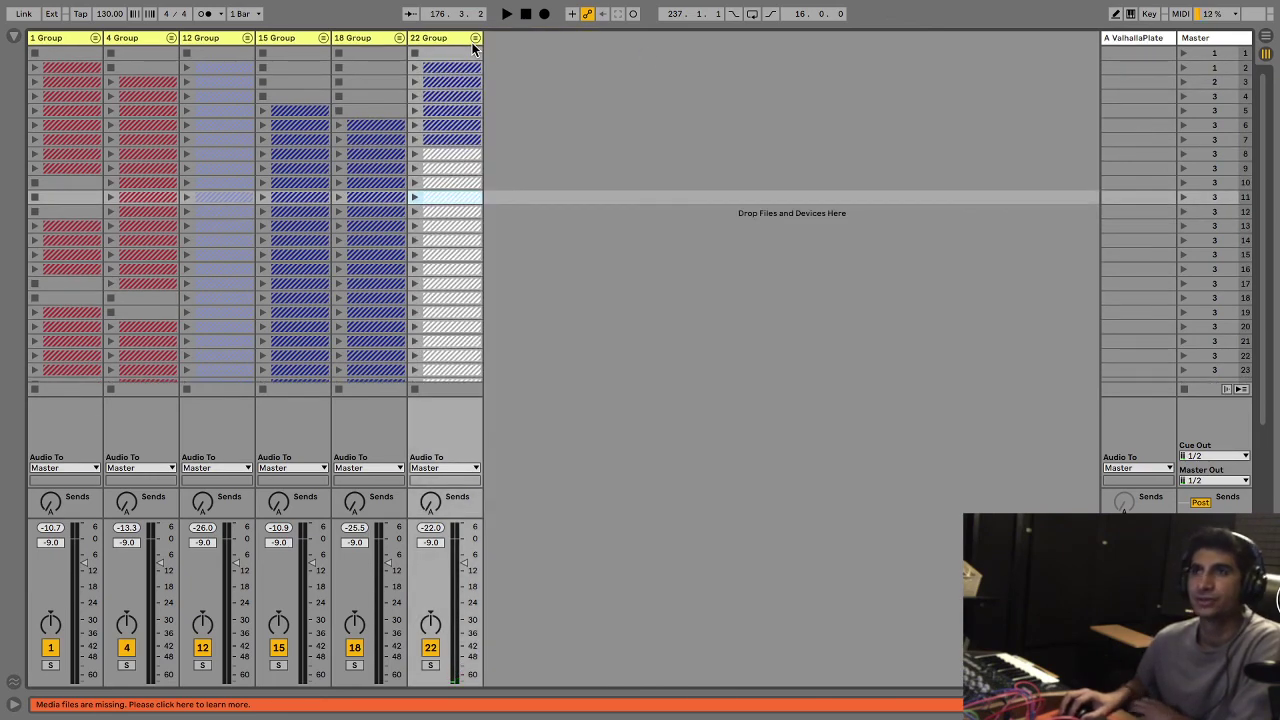